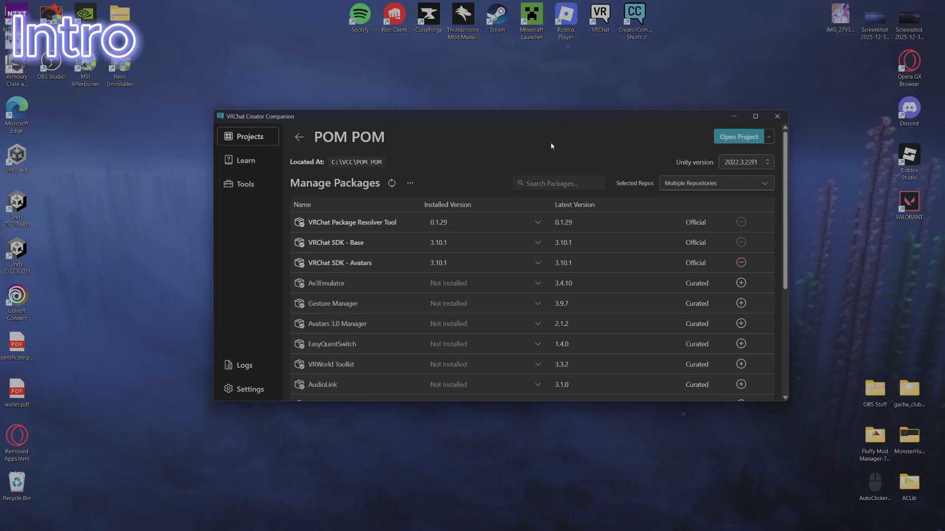
# Open the package management of the POM POM avatar project from the project list and look through its packages
pyautogui.click(253, 142)
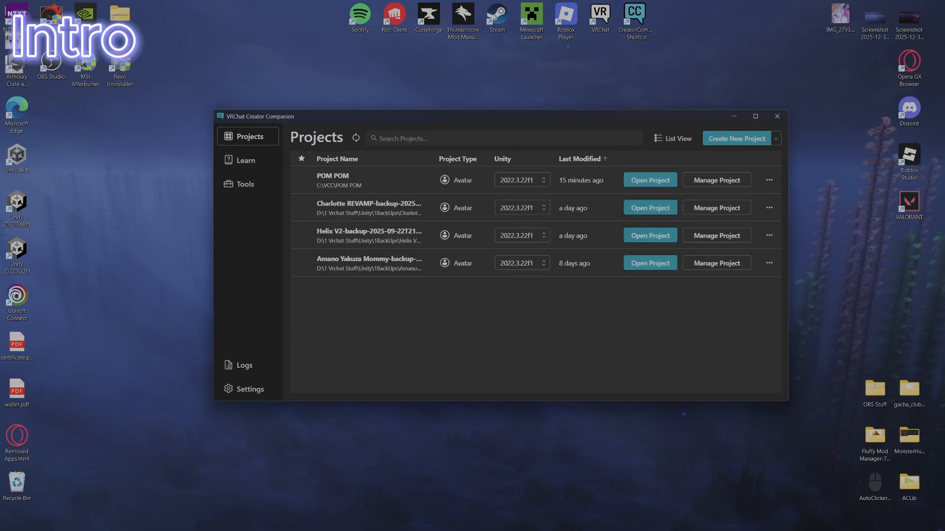
pyautogui.moveTo(625, 526)
pyautogui.click(709, 181)
pyautogui.scroll(-3, 477, 215)
pyautogui.scroll(-2, 477, 214)
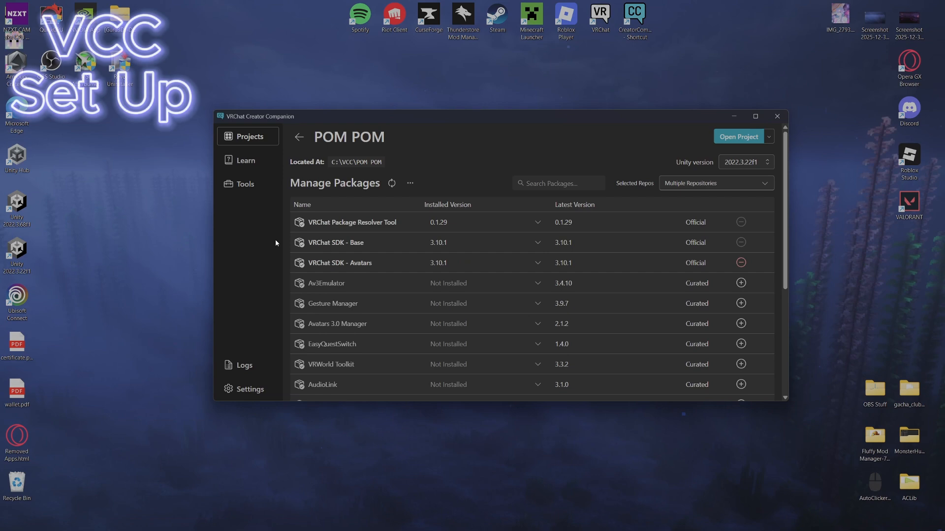
pyautogui.click(244, 138)
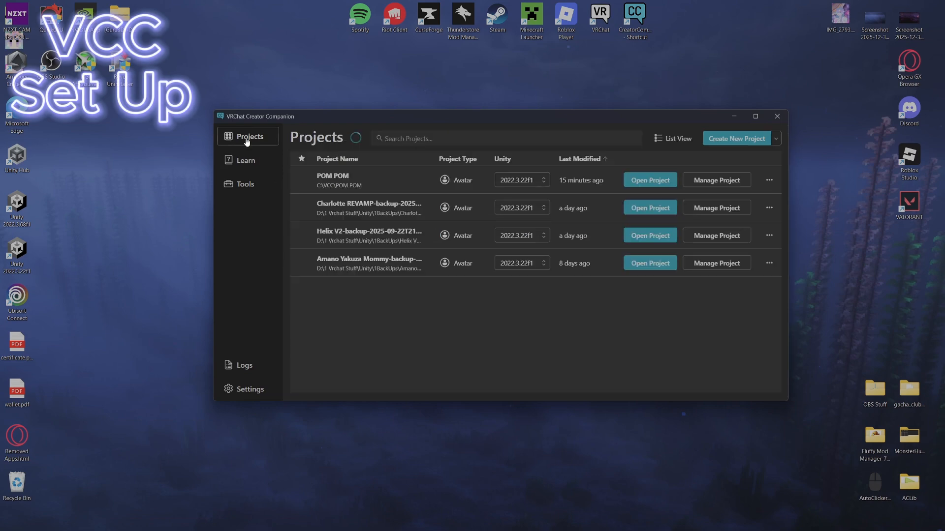
pyautogui.click(741, 140)
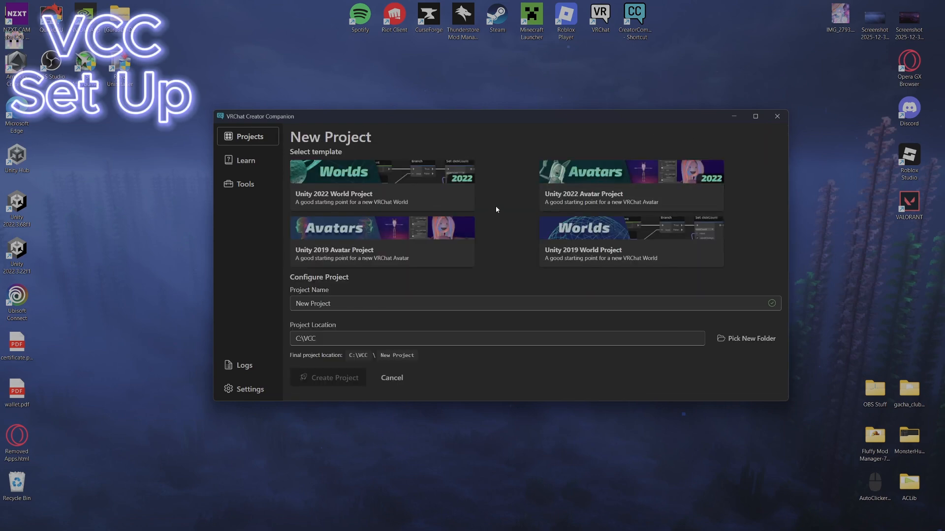
pyautogui.click(619, 188)
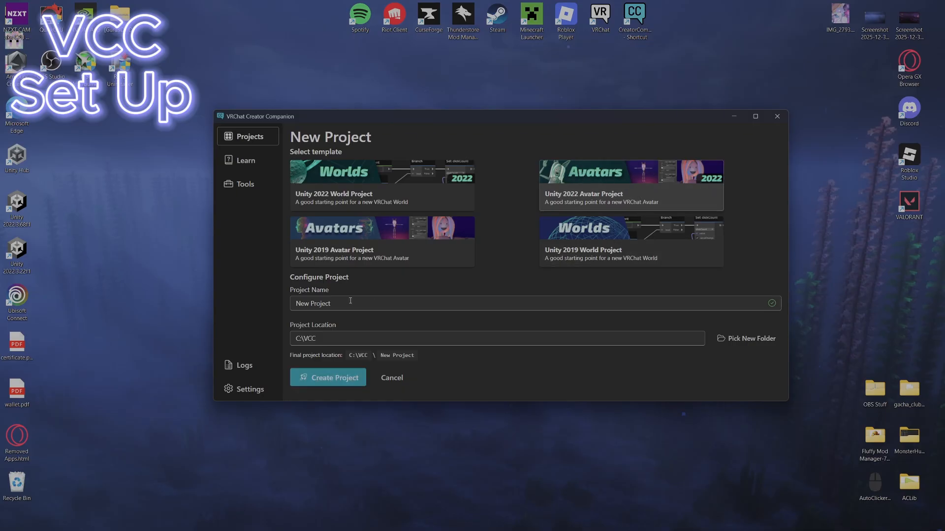
pyautogui.moveTo(350, 301); pyautogui.dragTo(244, 305)
pyautogui.click(395, 379)
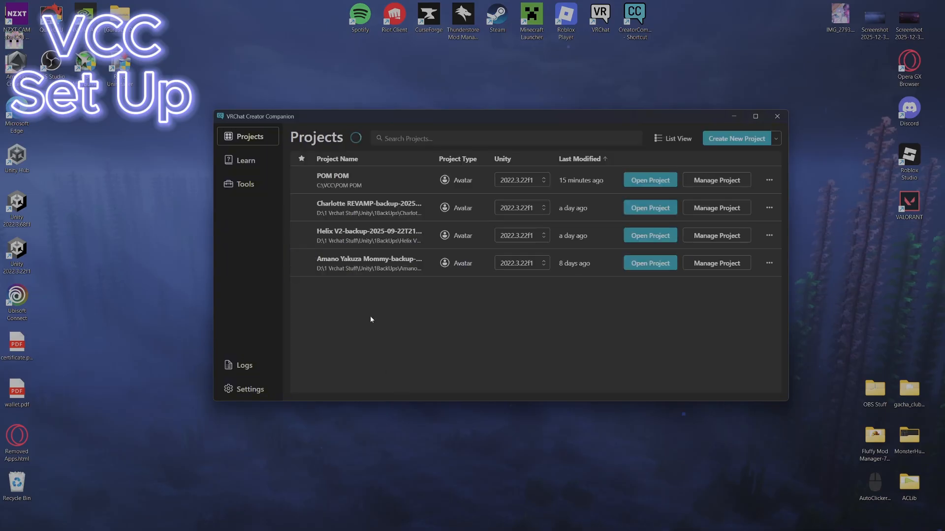
# Open the POM POM project's package management and add the Gesture Manager 3.9.7 and Poiyomi Toon Shader 9.3.64 packages
pyautogui.click(701, 182)
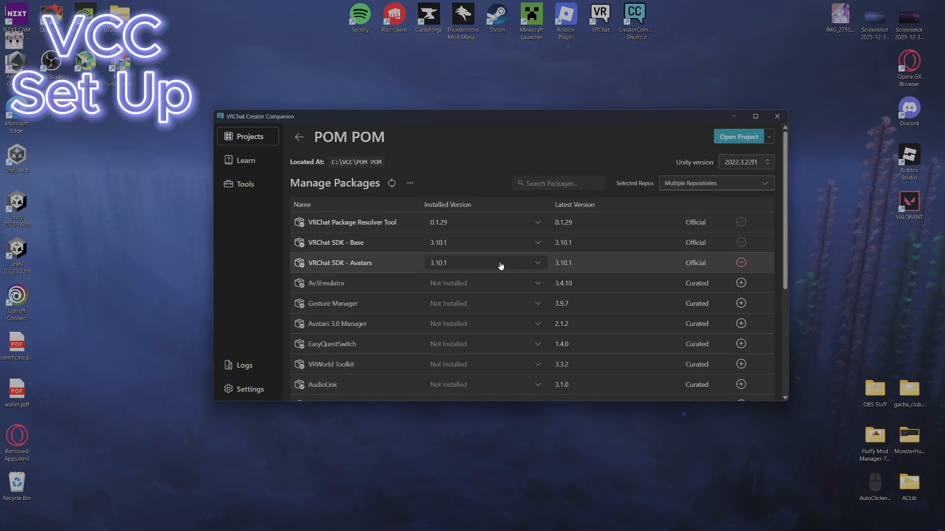
pyautogui.scroll(-1, 400, 201)
pyautogui.scroll(-3, 433, 204)
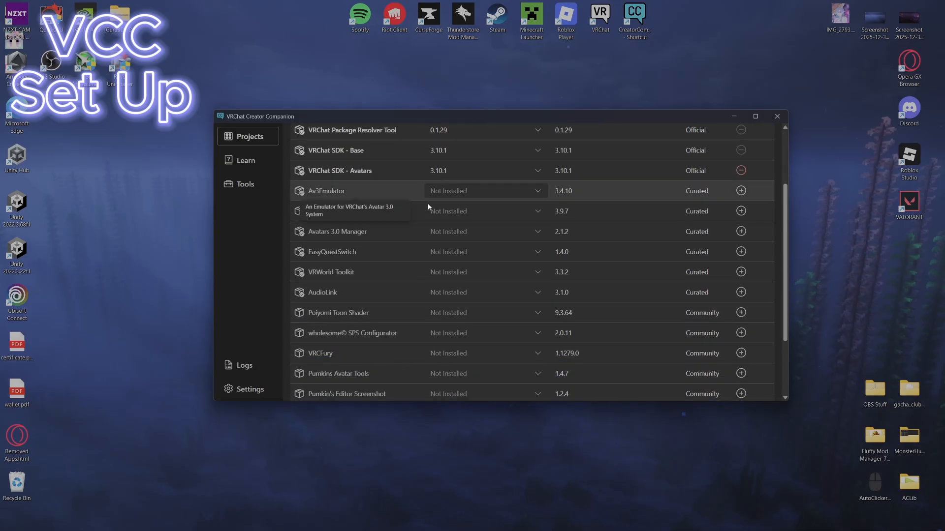
pyautogui.scroll(4, 379, 223)
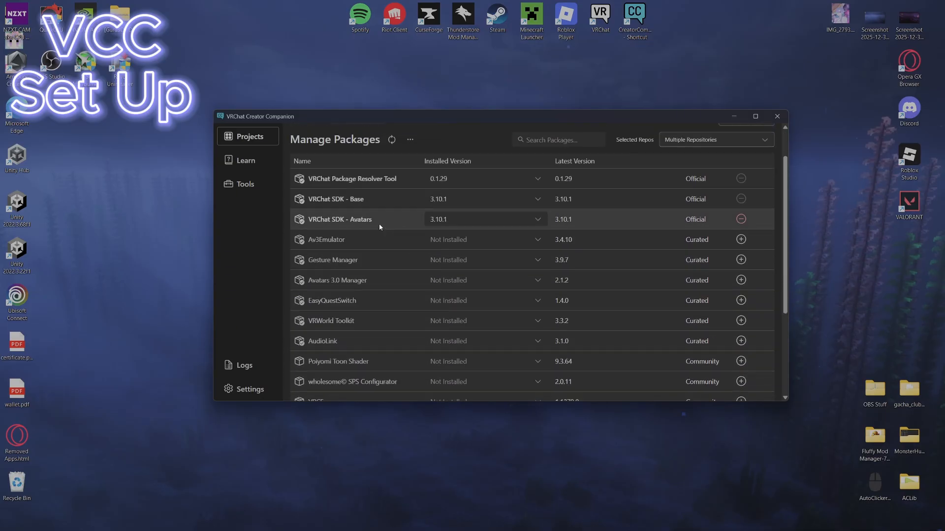
pyautogui.scroll(-1, 396, 336)
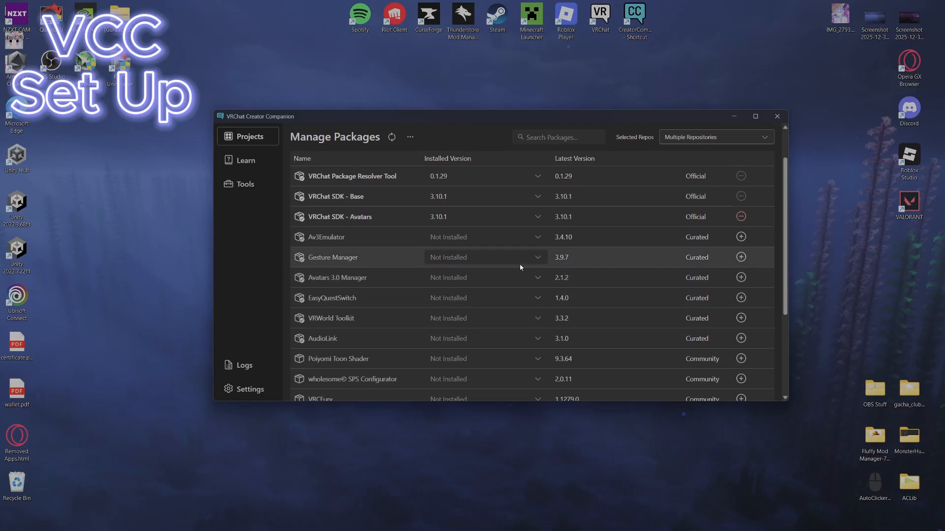
pyautogui.click(742, 257)
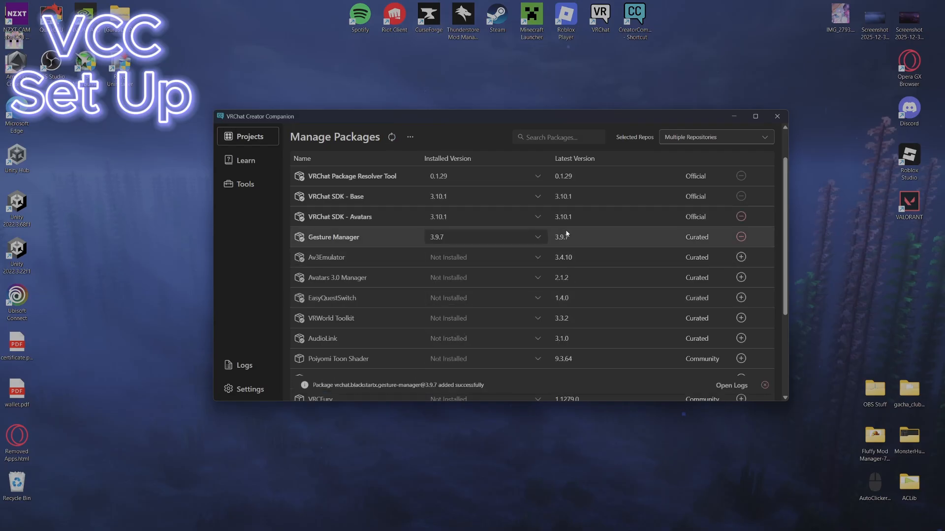
pyautogui.scroll(-2, 639, 274)
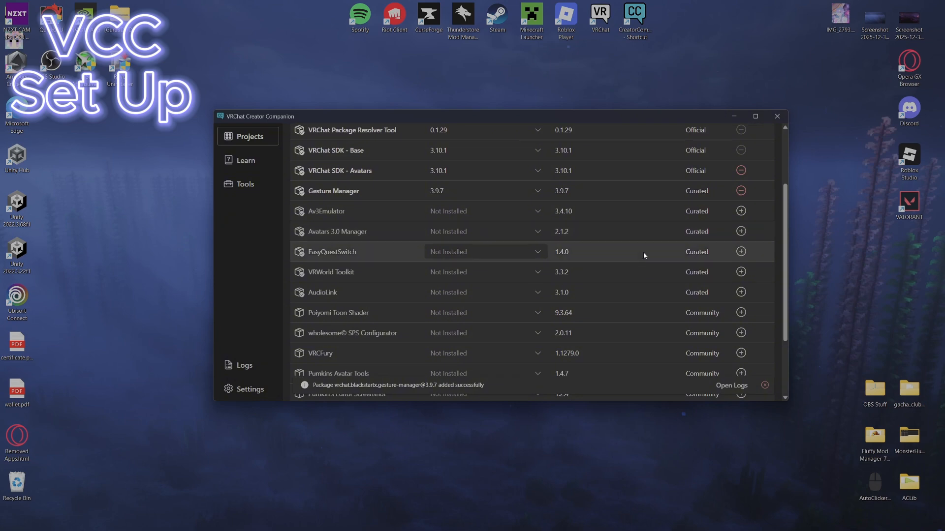
pyautogui.click(741, 313)
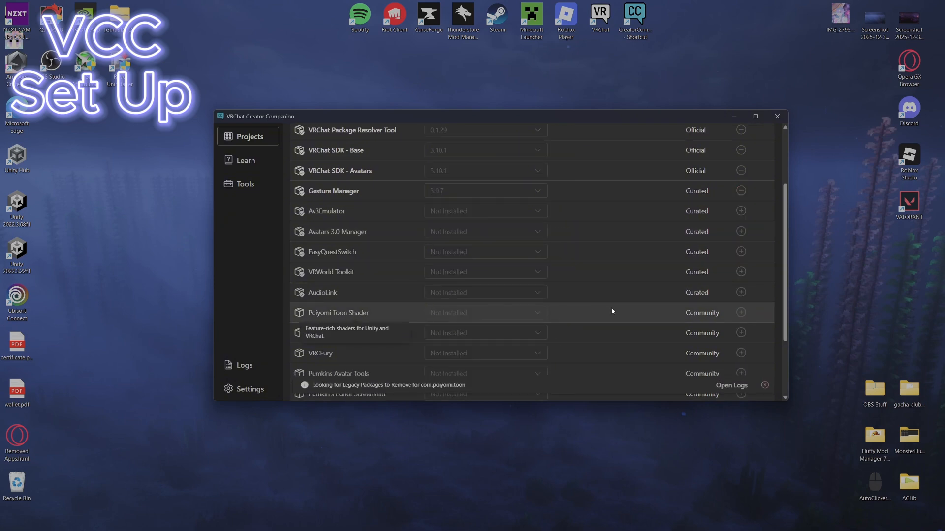
# Add the community packages VRCFury 1.1279.0 and VRCQuestTools 2.11.5 to the POM POM project
pyautogui.scroll(-2, 615, 300)
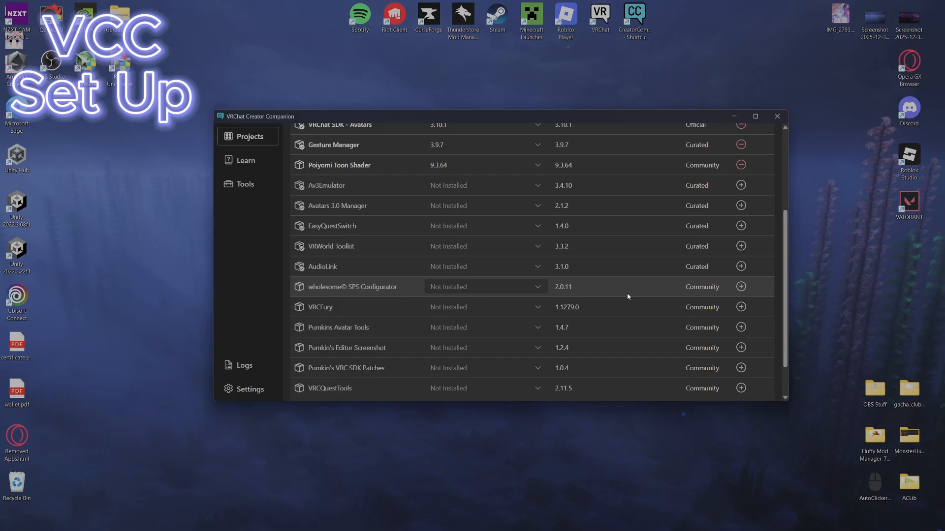
pyautogui.scroll(-1, 627, 295)
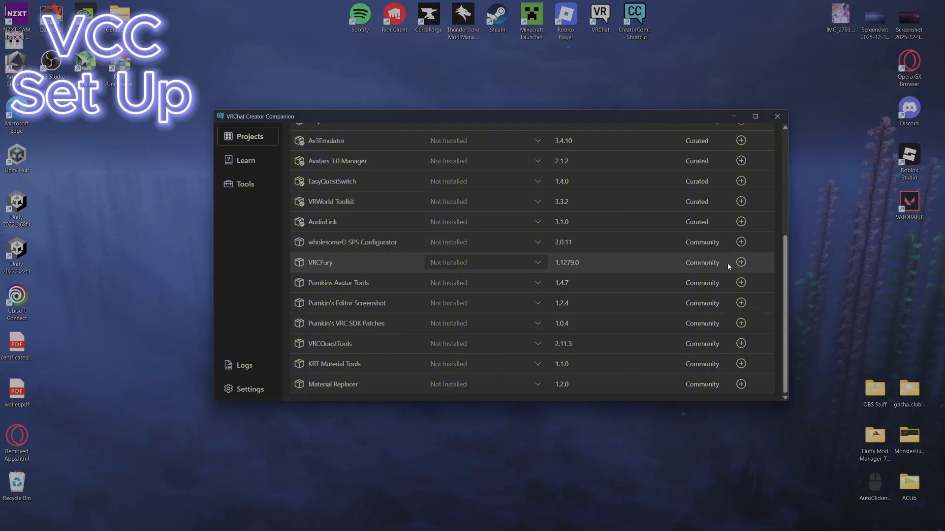
pyautogui.click(740, 262)
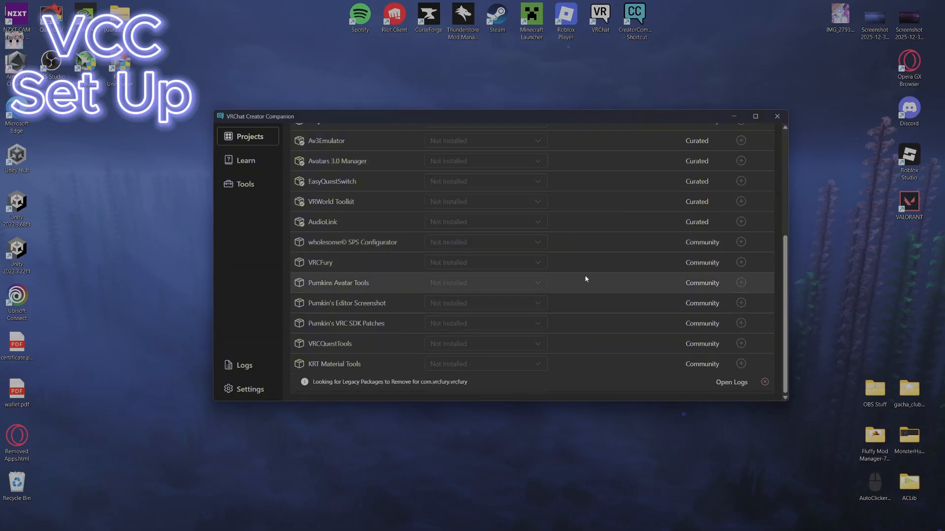
pyautogui.click(740, 347)
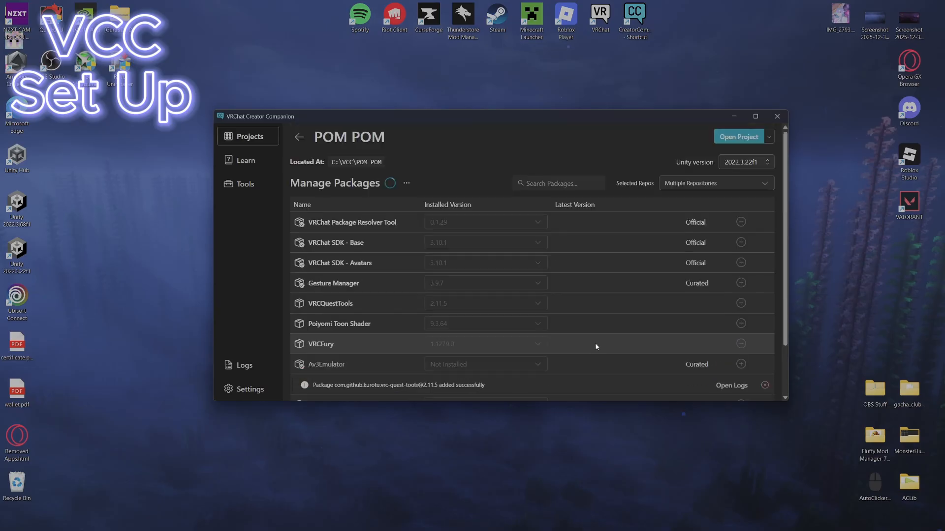
pyautogui.scroll(-4, 596, 347)
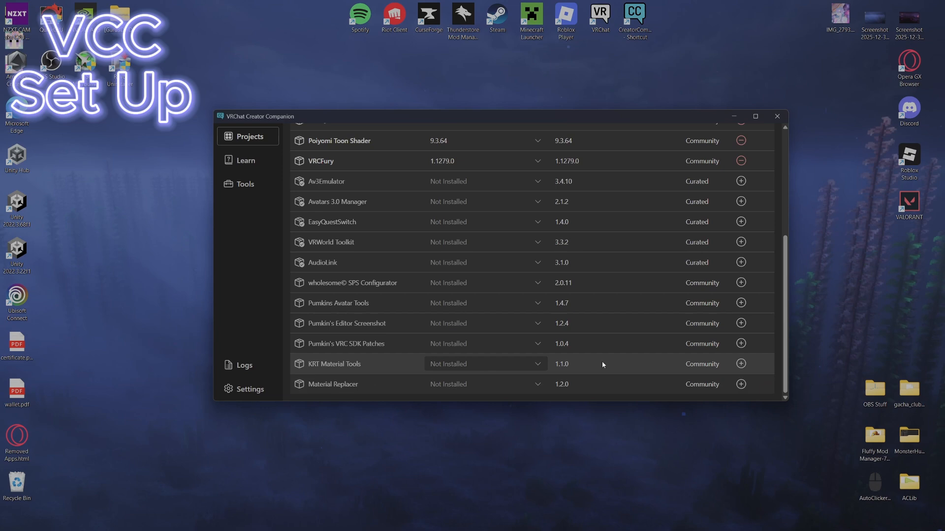
pyautogui.scroll(4, 601, 388)
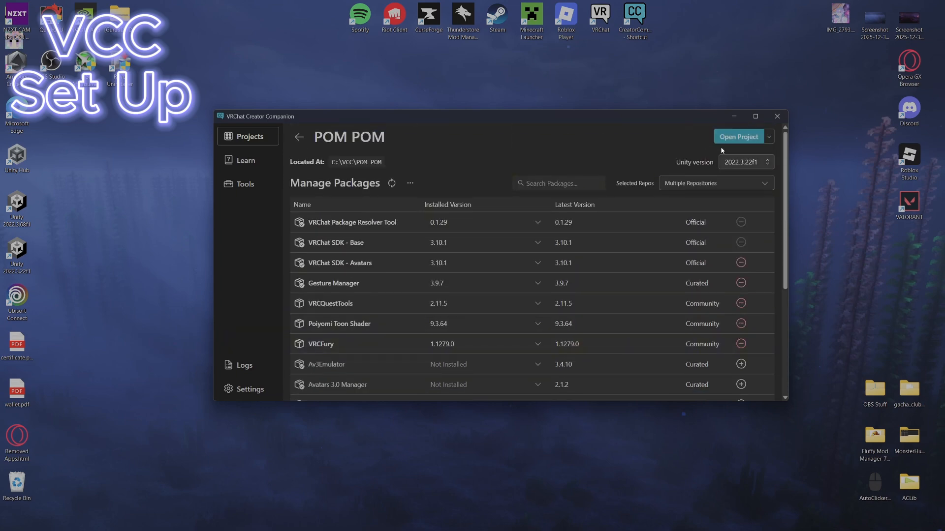
# Switch to the POM POM project in Unity and collapse the Packages folder in the project tree
pyautogui.moveTo(699, 530)
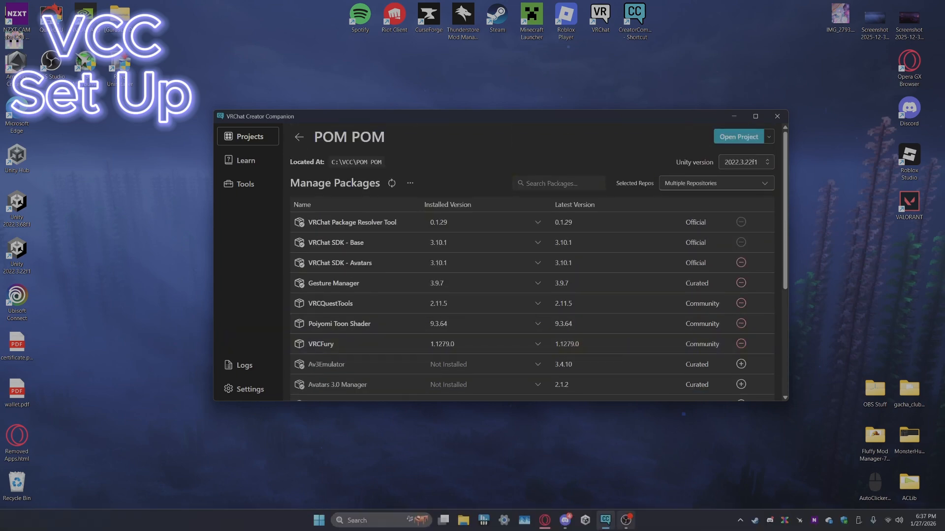
pyautogui.moveTo(626, 520)
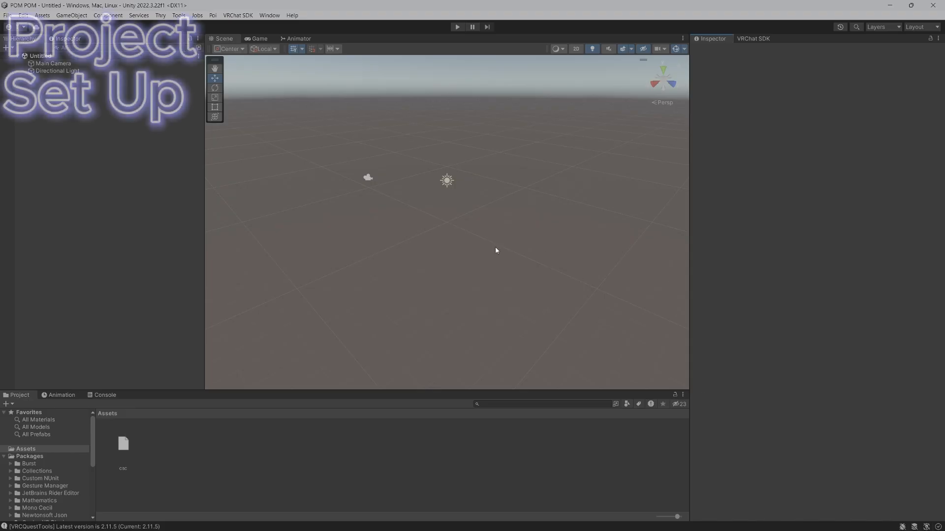
pyautogui.click(4, 457)
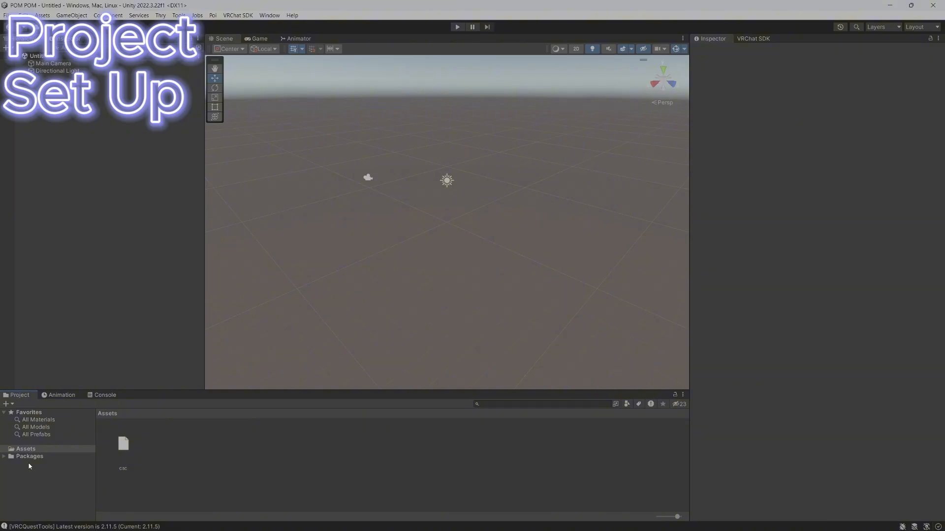
pyautogui.click(5, 457)
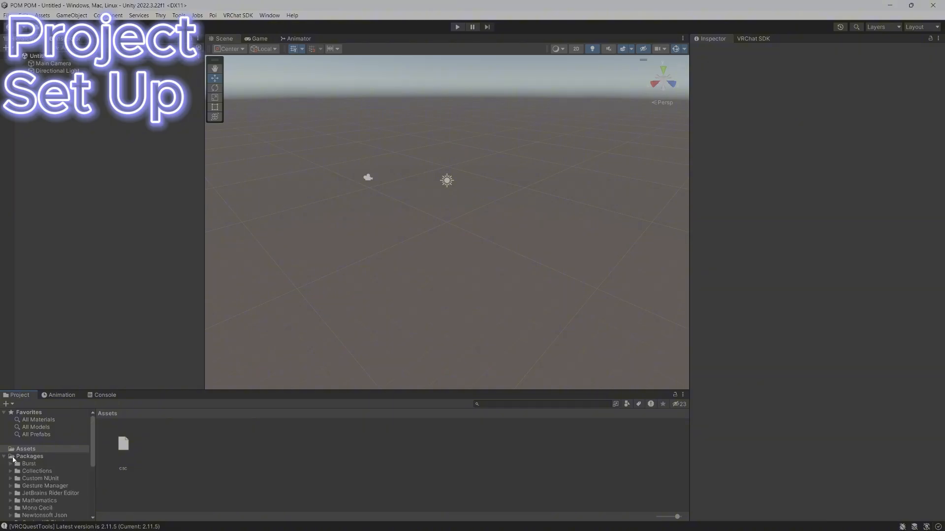
pyautogui.click(3, 456)
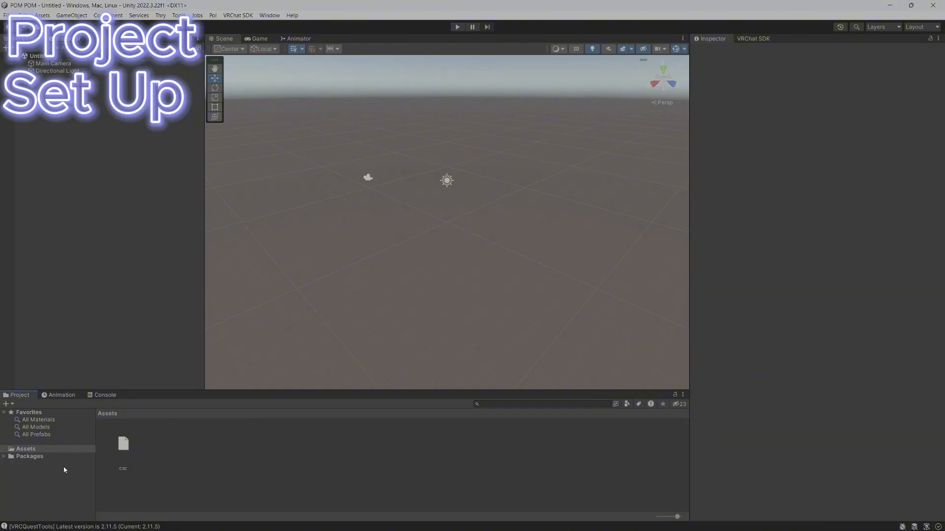
pyautogui.click(668, 163)
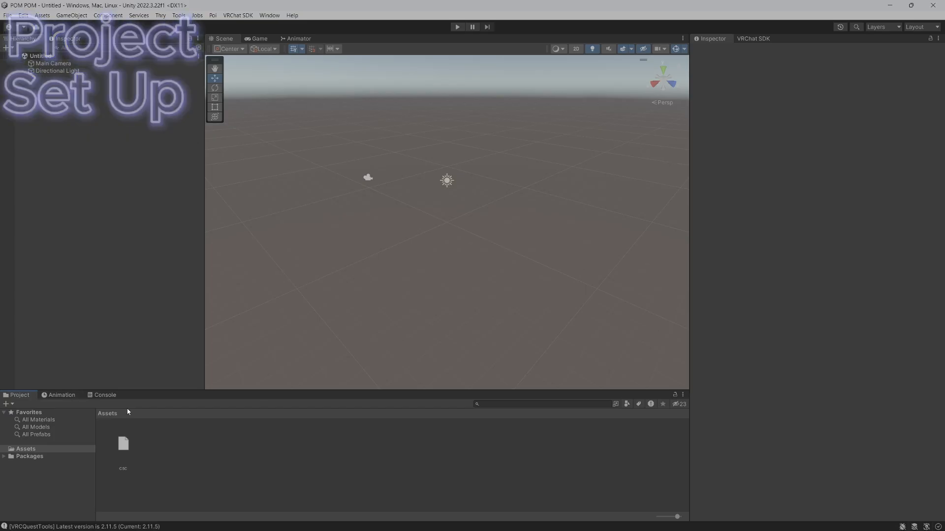
# Import all contents of the Menus Unity package from the 1My Things folder into the project's Assets
pyautogui.moveTo(524, 513)
pyautogui.click(471, 520)
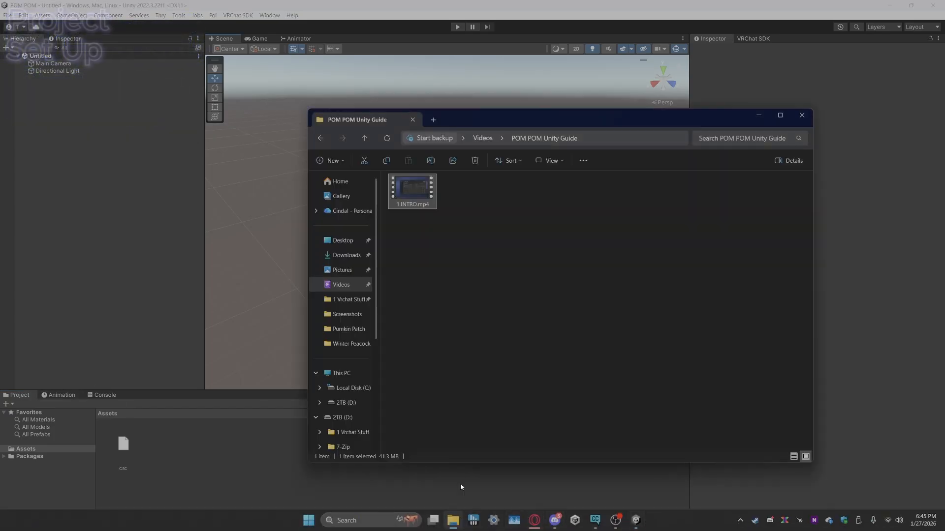
pyautogui.click(348, 300)
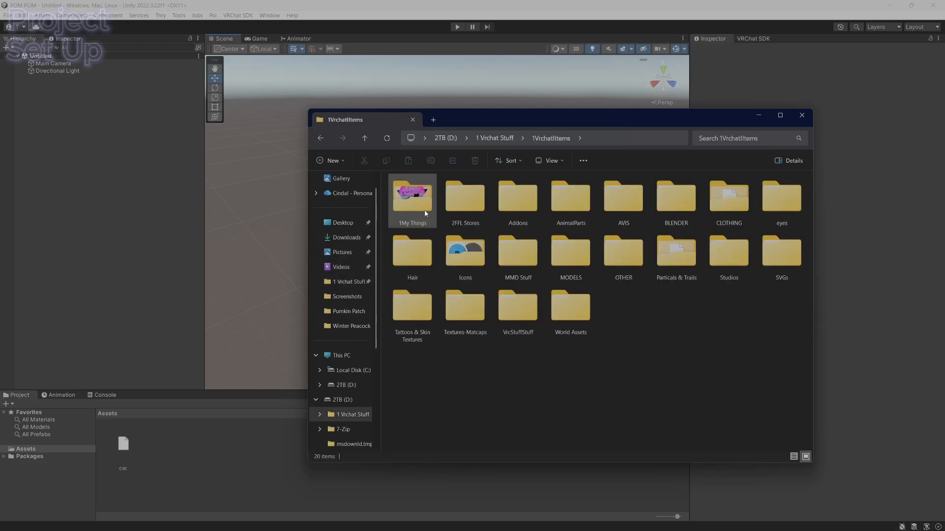
pyautogui.doubleClick(416, 199)
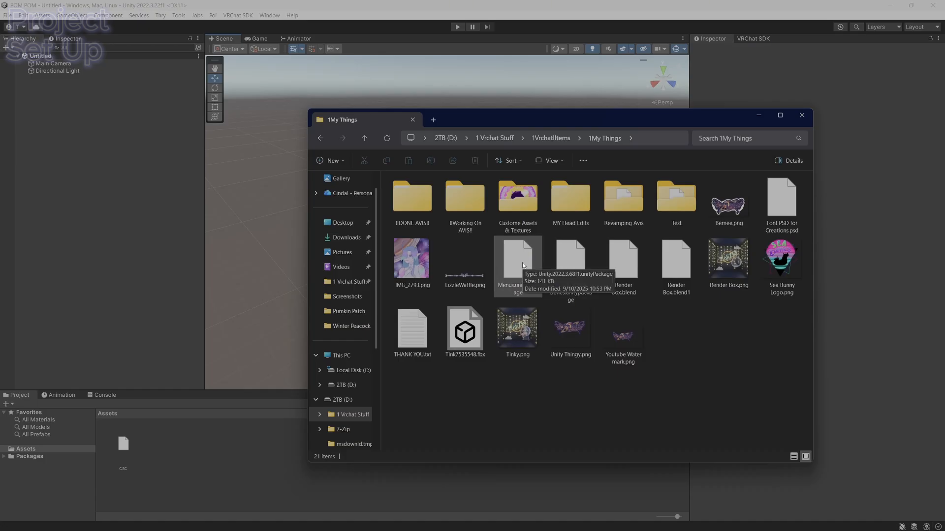
pyautogui.moveTo(521, 262); pyautogui.dragTo(220, 441)
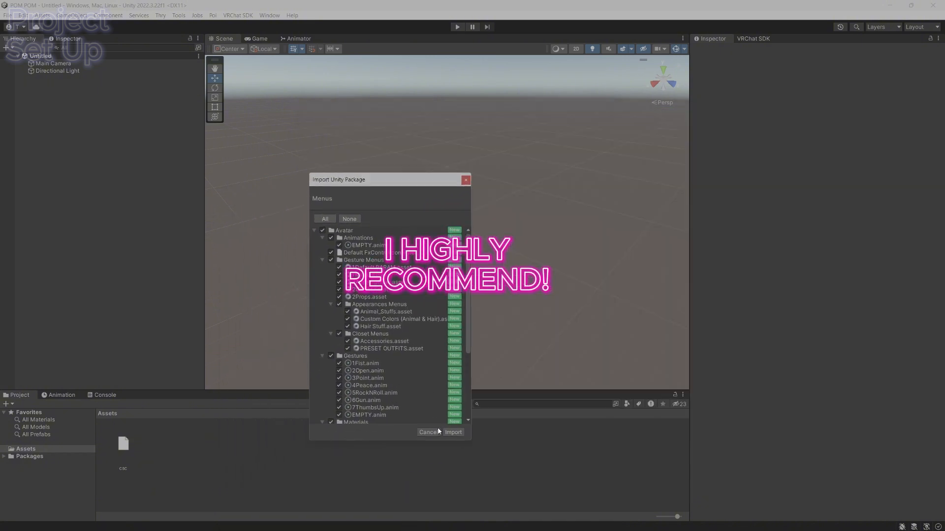
pyautogui.click(450, 433)
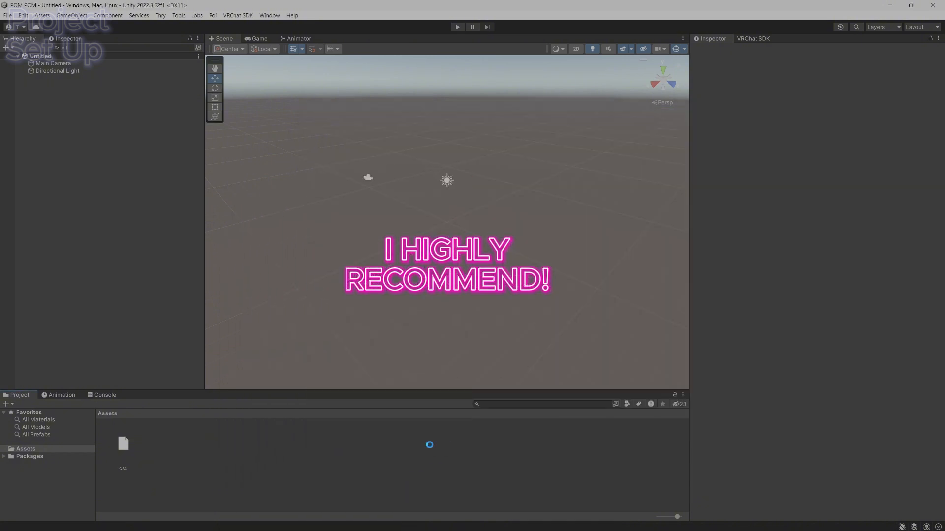
# Rename the imported Avatar folder in the project's Assets as POM POM
pyautogui.click(42, 457)
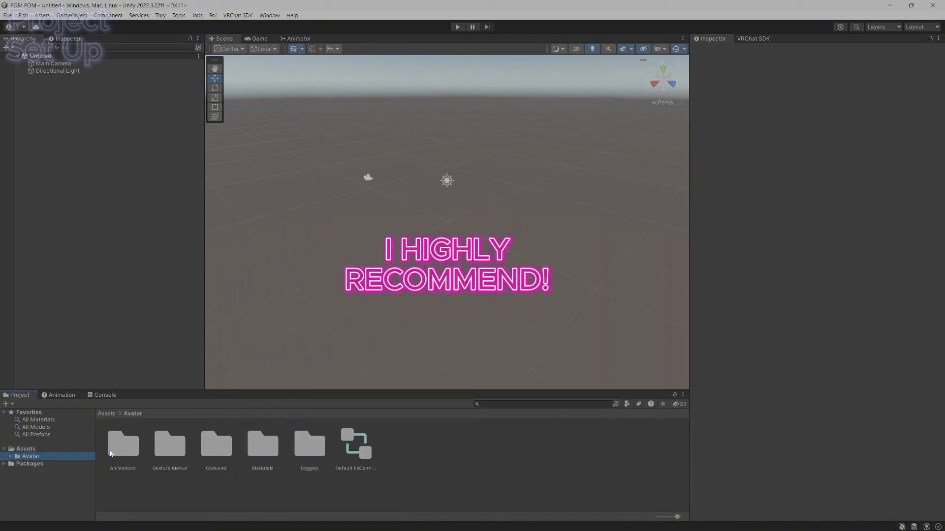
pyautogui.rightClick(42, 460)
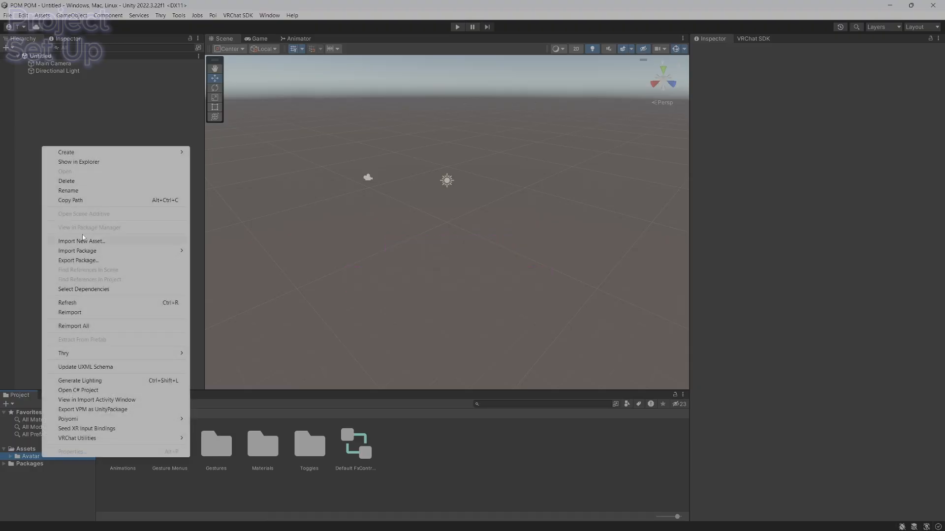
pyautogui.click(94, 191)
pyautogui.write('P(OM (')
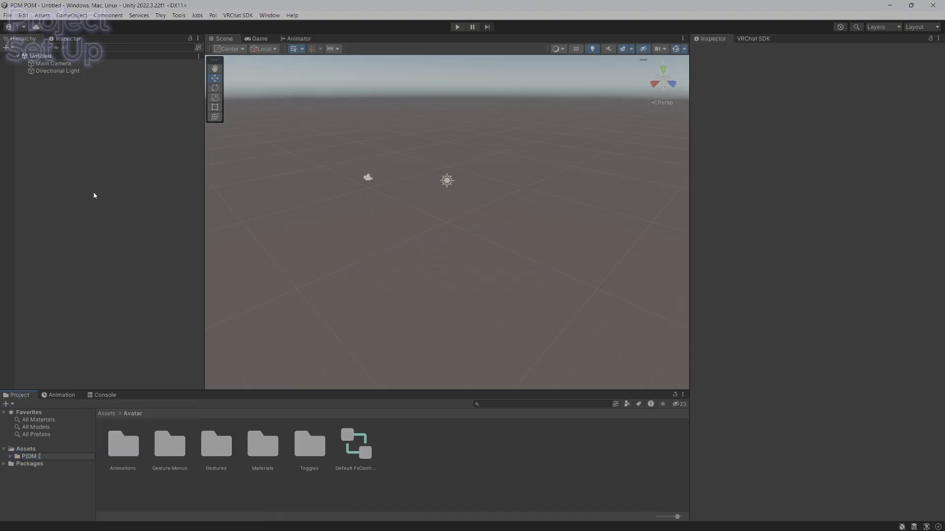
pyautogui.write('M POM')
pyautogui.press('Return')
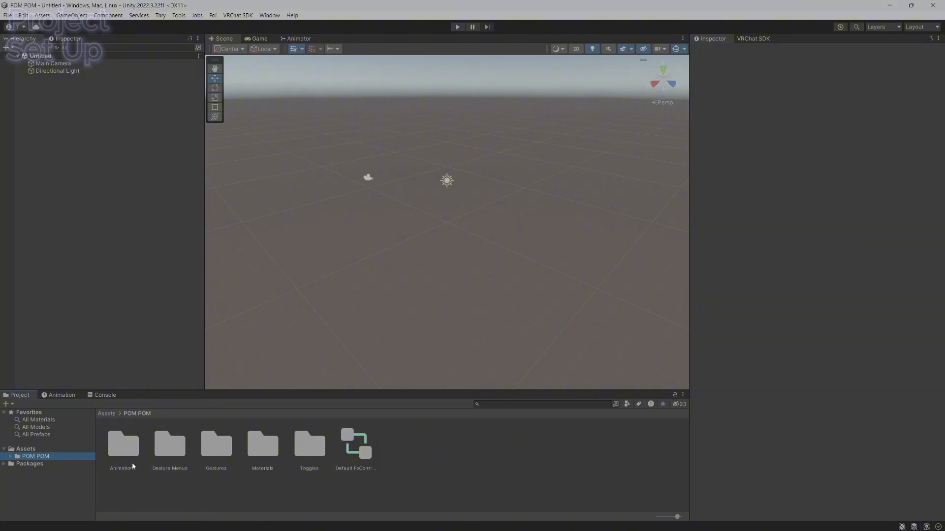
# Open the Animations subfolder of the POM POM folder, starting from the project's Assets
pyautogui.click(59, 449)
pyautogui.doubleClick(121, 448)
pyautogui.doubleClick(120, 448)
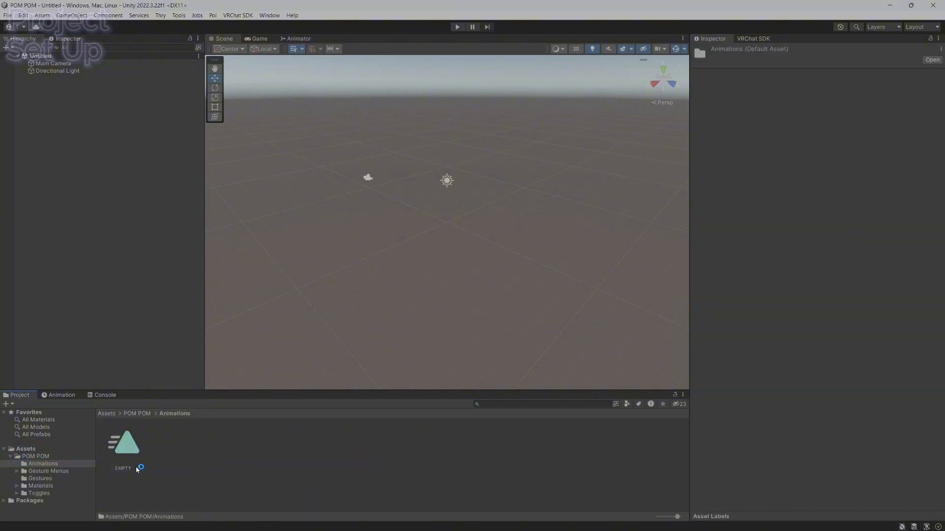
# Review the EMPTY animation clip and the default parameter and menu assets in the Gesture Menus folder
pyautogui.click(124, 453)
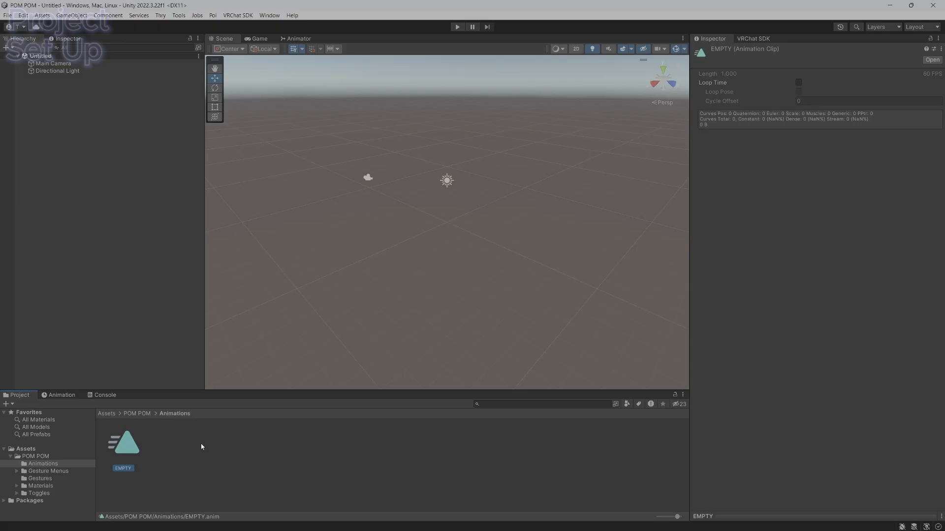
pyautogui.click(48, 472)
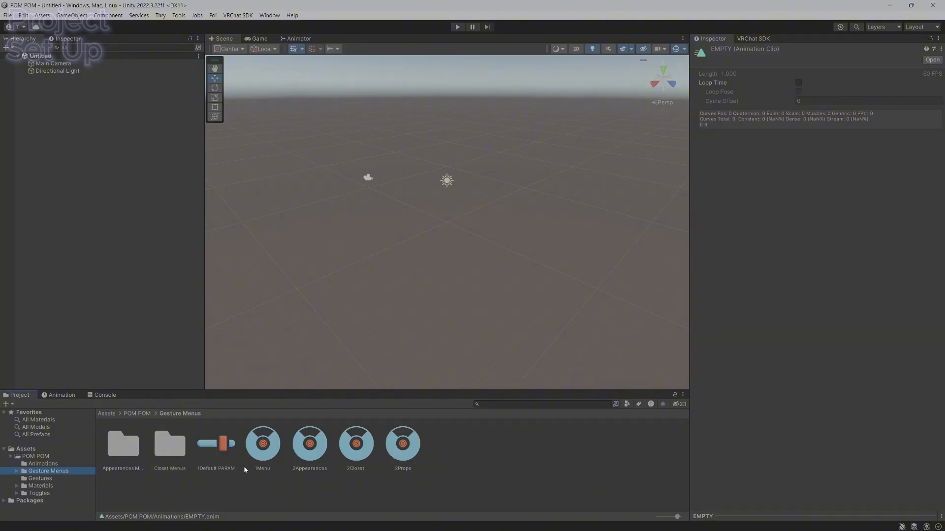
pyautogui.click(217, 448)
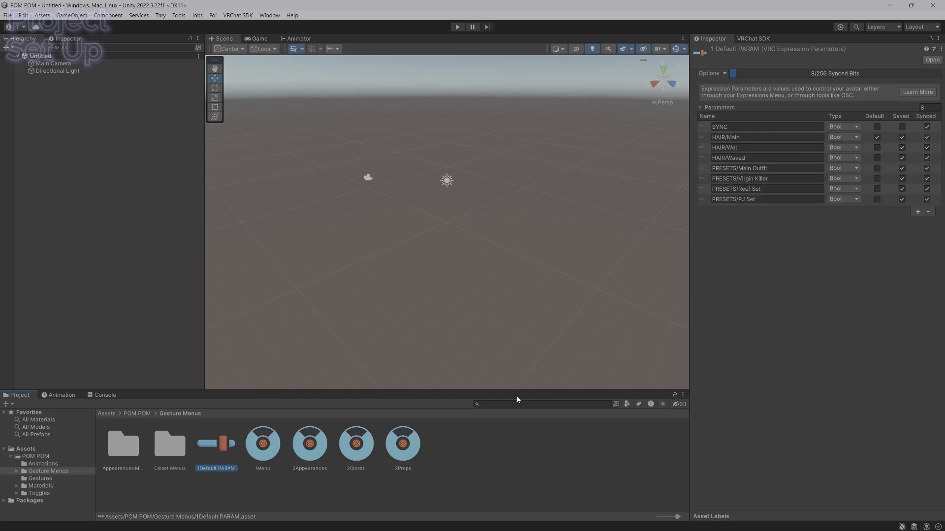
pyautogui.click(269, 449)
pyautogui.click(317, 447)
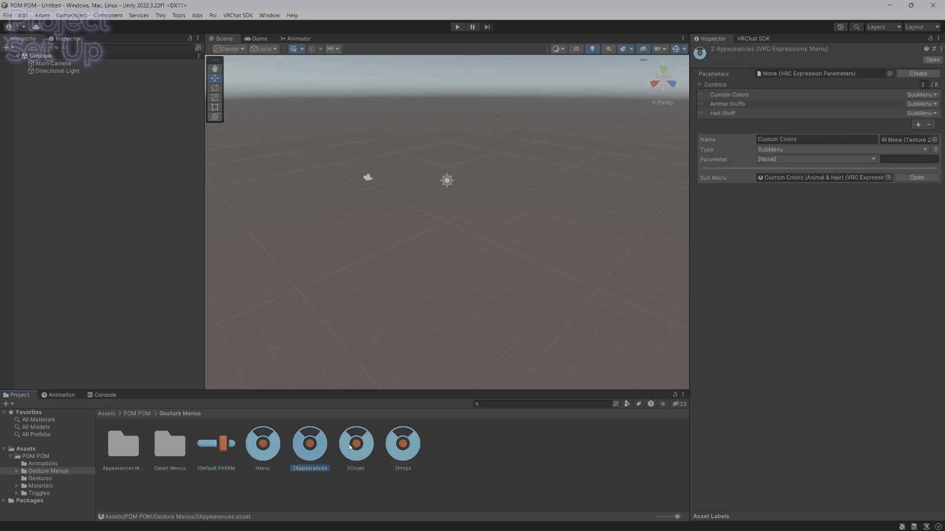
pyautogui.press('Right')
pyautogui.press('Right')
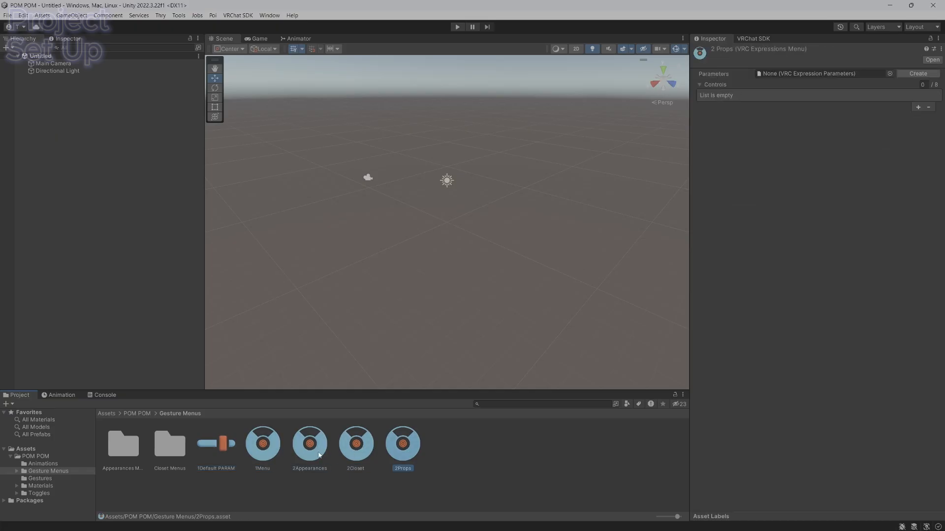
# Delete the EMPTY animation clip from the POM POM Gestures folder
pyautogui.click(40, 479)
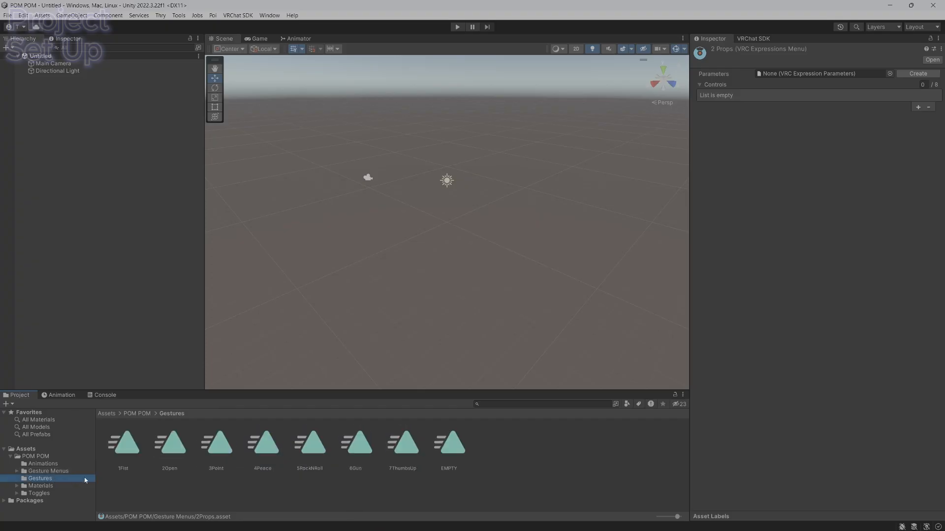
pyautogui.click(120, 446)
pyautogui.click(459, 454)
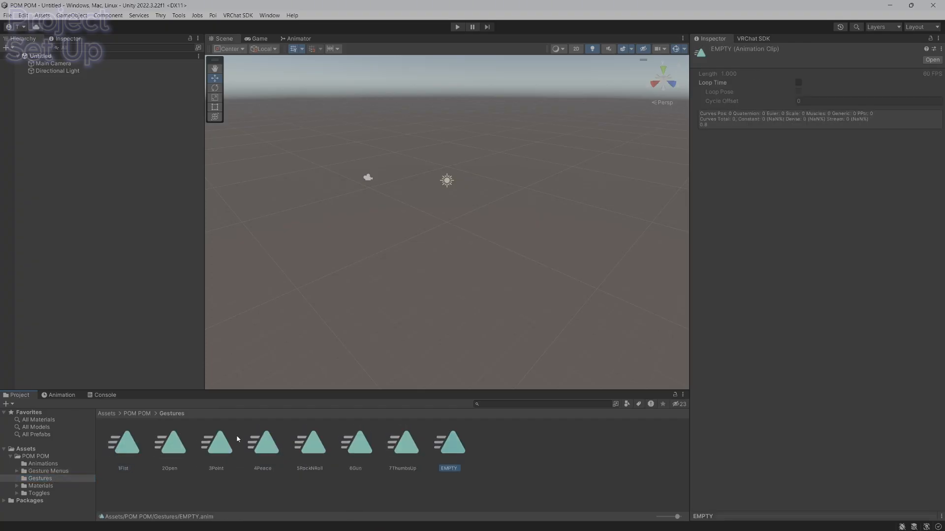
pyautogui.press('Delete')
# Examine the Body, Head, & Hair subfolder of Materials and the Default Toggles subfolder of Toggles
pyautogui.click(40, 486)
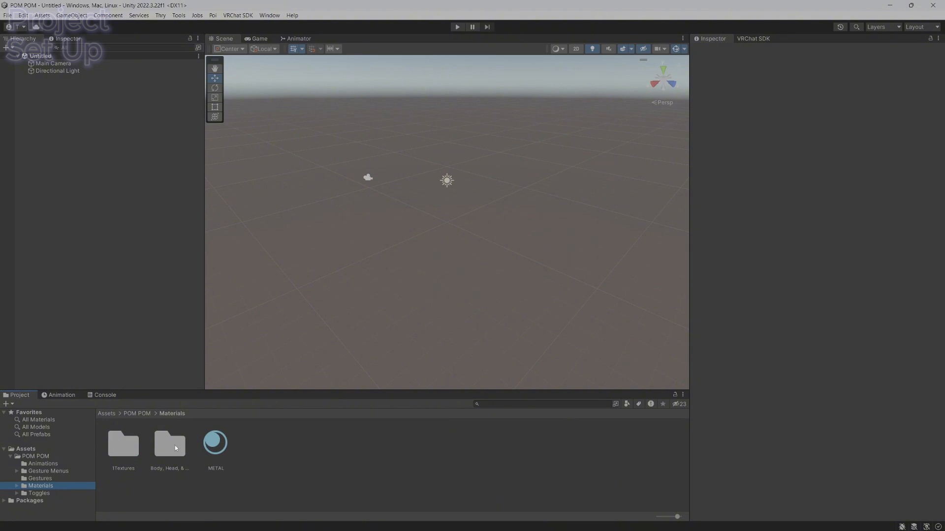
pyautogui.doubleClick(154, 468)
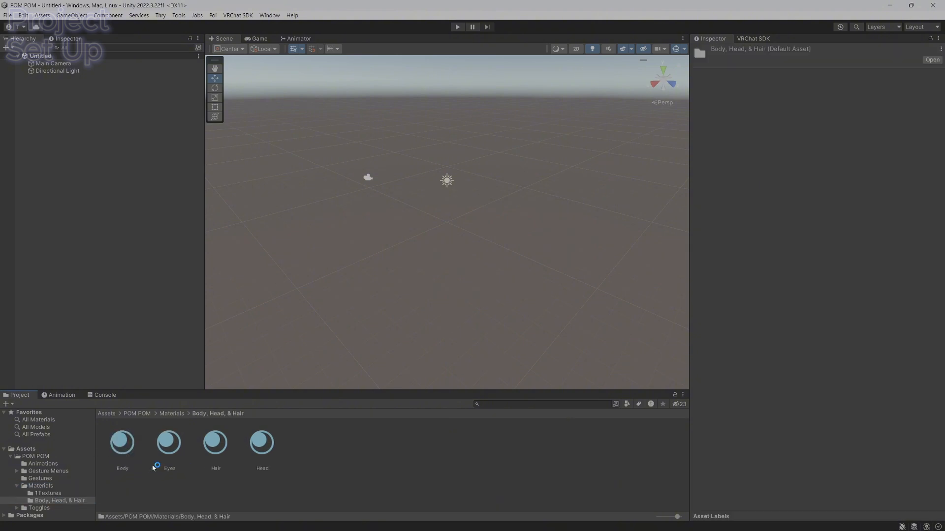
pyautogui.click(72, 505)
pyautogui.doubleClick(130, 467)
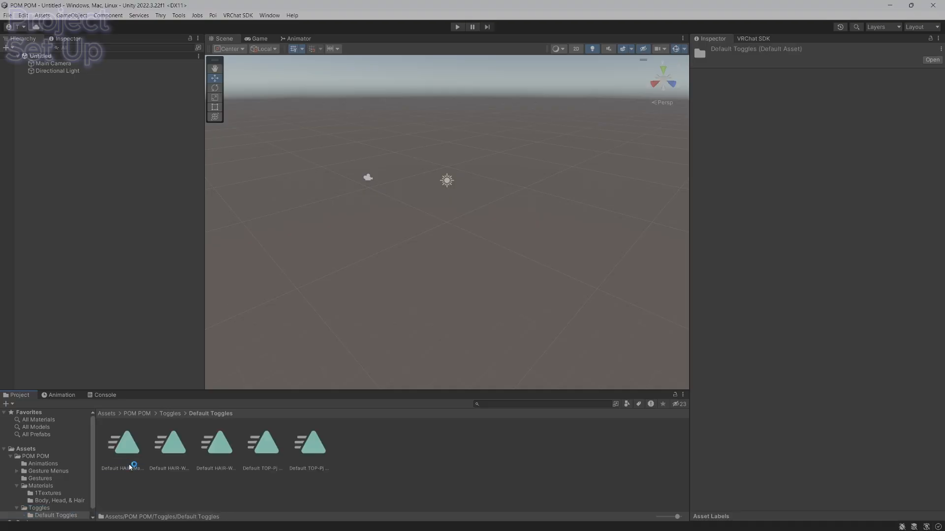
pyautogui.click(42, 510)
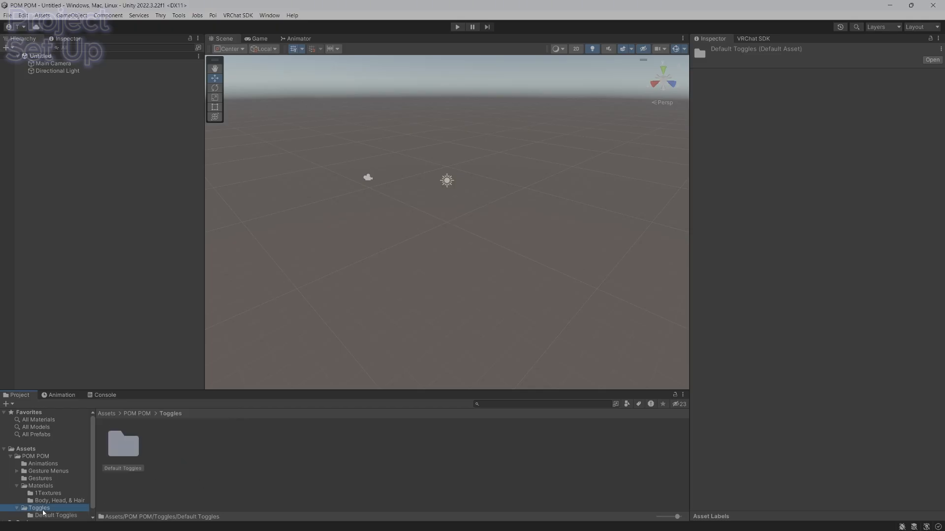
pyautogui.scroll(-1, 33, 484)
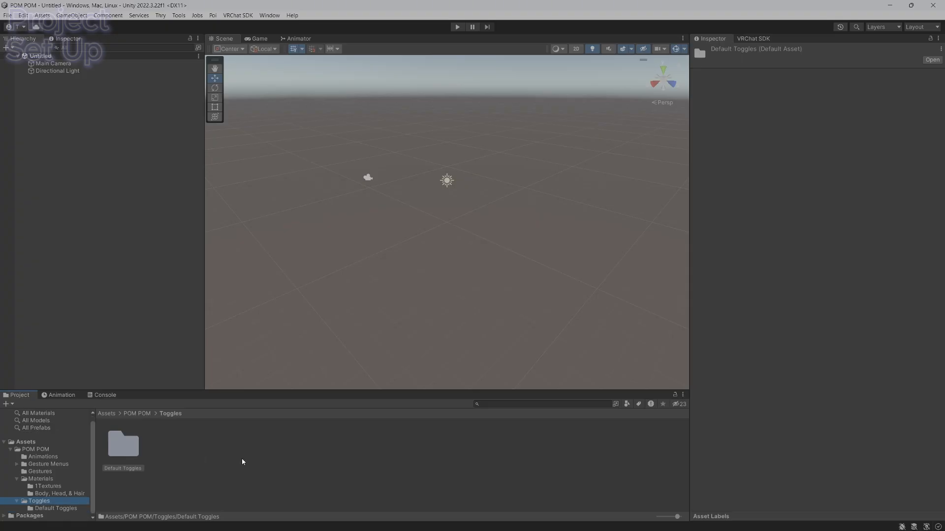
pyautogui.click(616, 523)
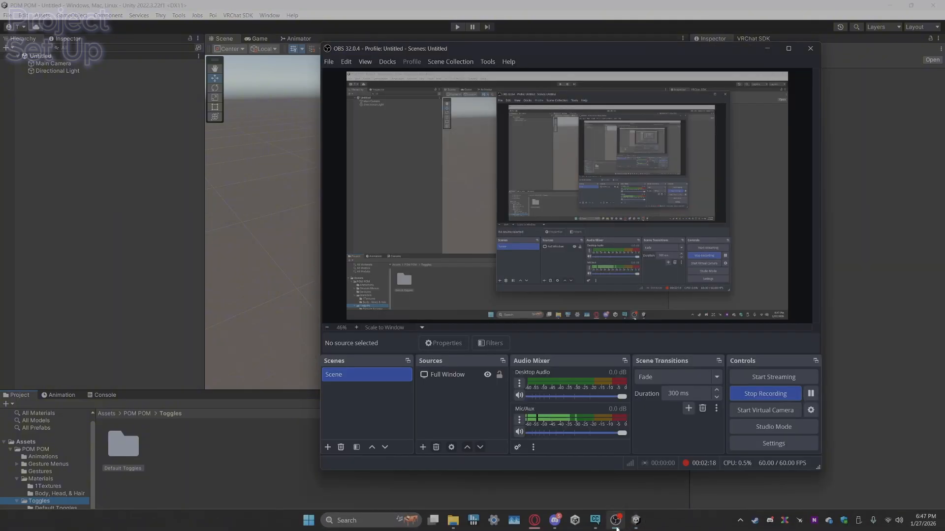
pyautogui.click(616, 523)
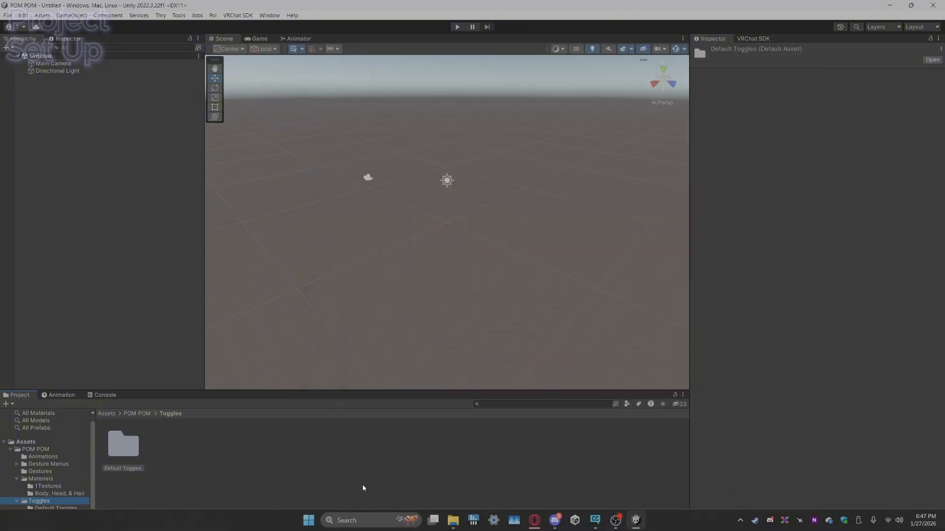
# Collapse the Materials and Toggles folders in the project tree and show the contents of the POM POM folder
pyautogui.click(17, 479)
pyautogui.click(17, 493)
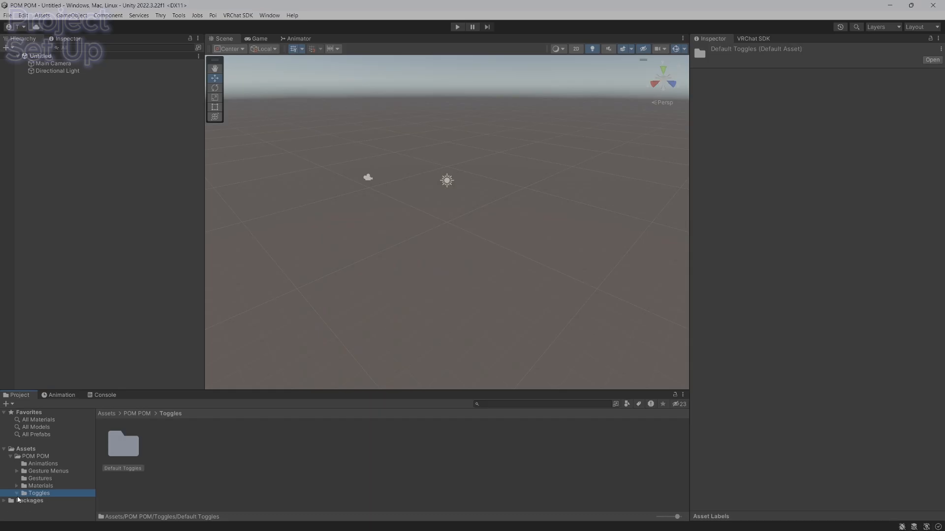
pyautogui.click(34, 457)
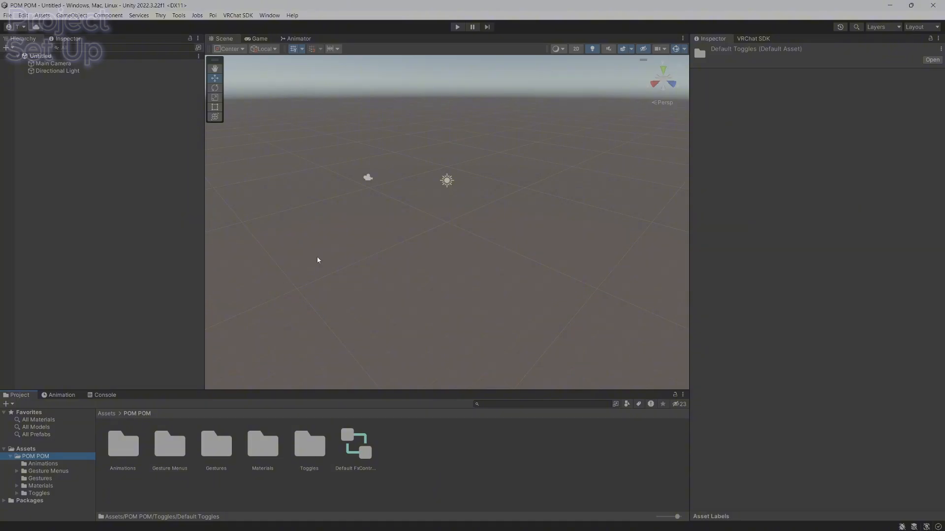
# Switch to File Explorer and import POM POM.fbx from the $Avis$ Winter Peacock folder into Unity's POM POM asset folder
pyautogui.click(453, 526)
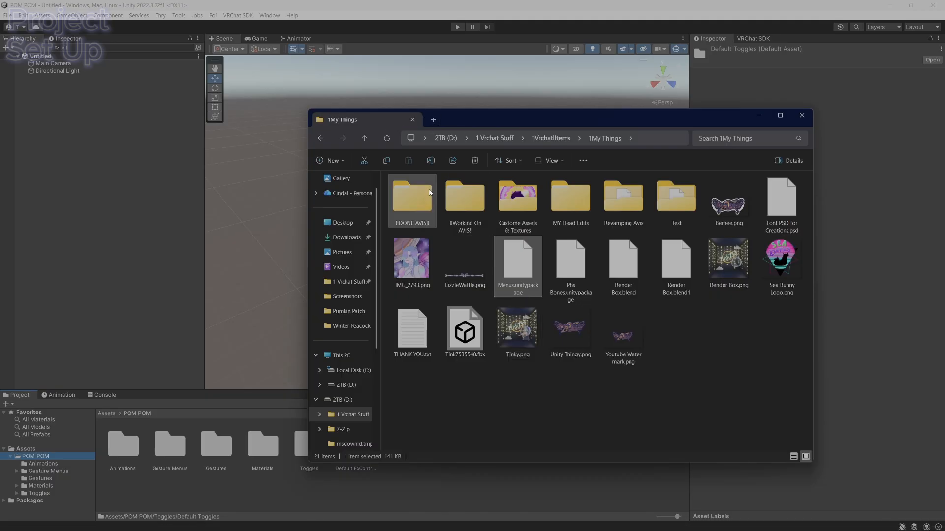
pyautogui.doubleClick(445, 194)
pyautogui.doubleClick(421, 192)
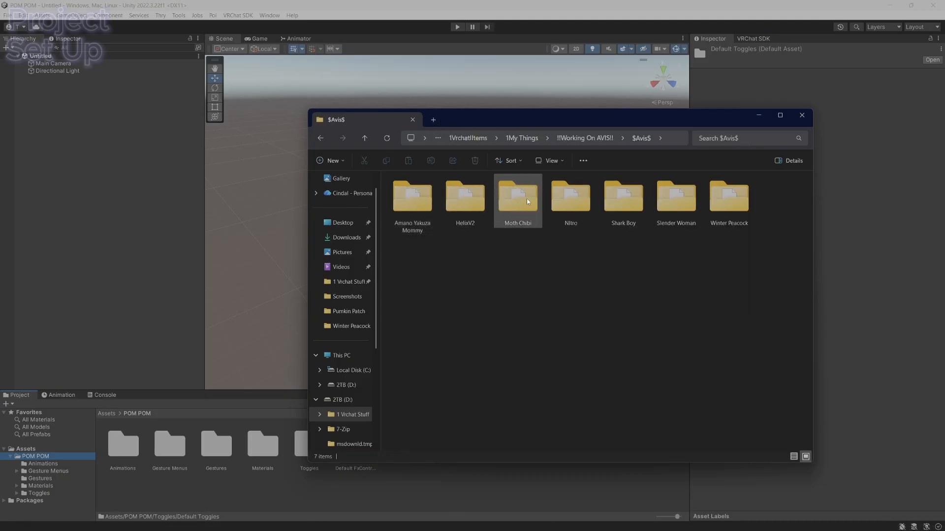
pyautogui.doubleClick(623, 199)
pyautogui.hotkey('alt', 'Left')
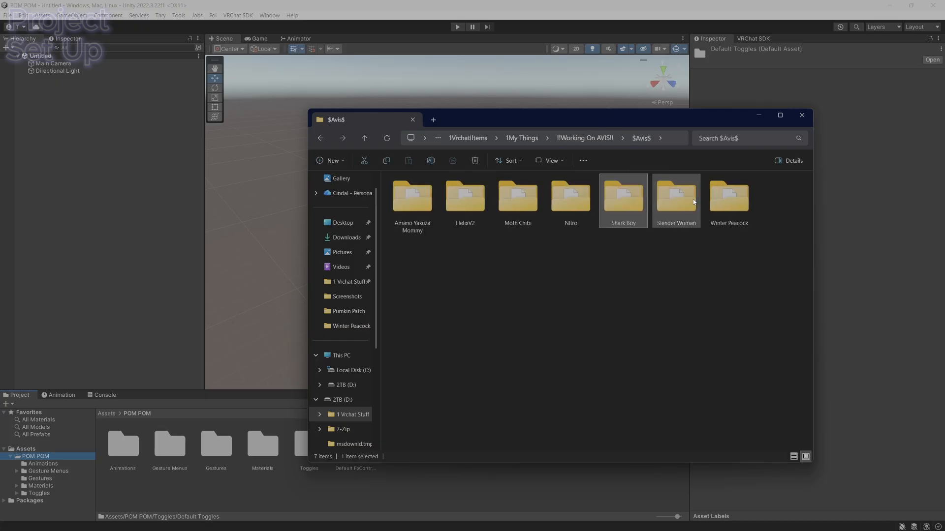
pyautogui.doubleClick(729, 200)
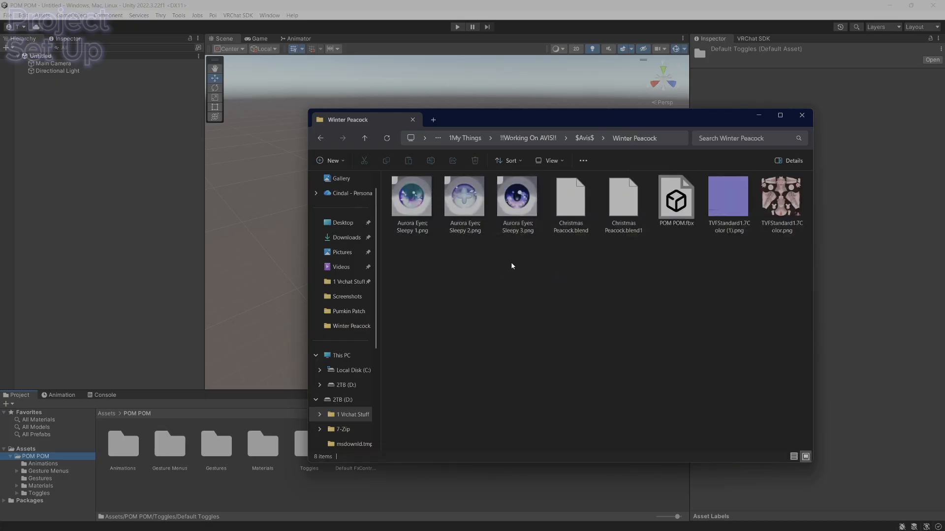
pyautogui.moveTo(676, 199); pyautogui.dragTo(564, 492)
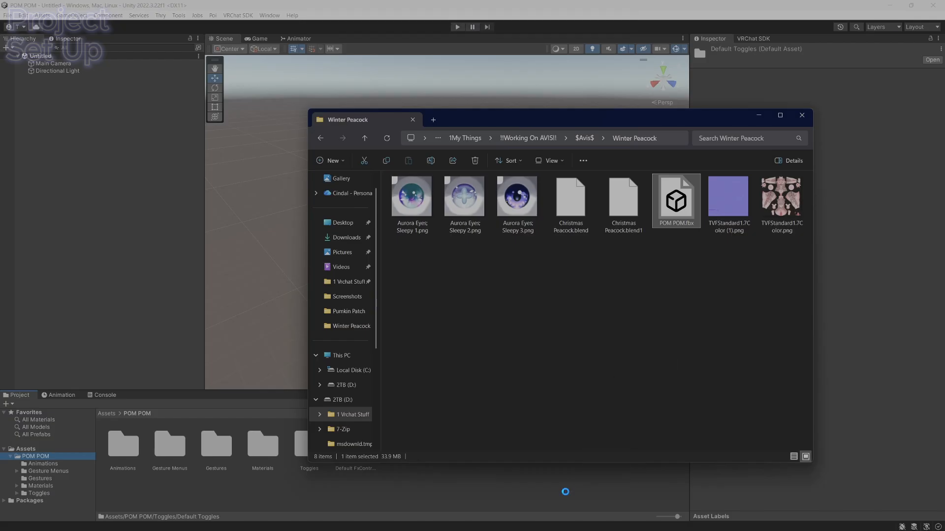
pyautogui.click(476, 501)
# Set the POM POM model's rig animation type to Humanoid and apply the import settings
pyautogui.click(412, 456)
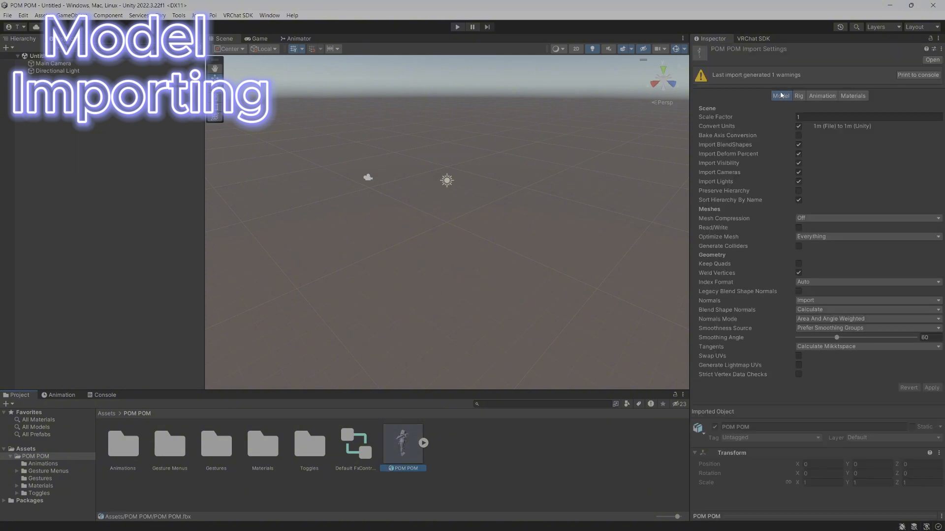
pyautogui.click(798, 96)
pyautogui.click(810, 109)
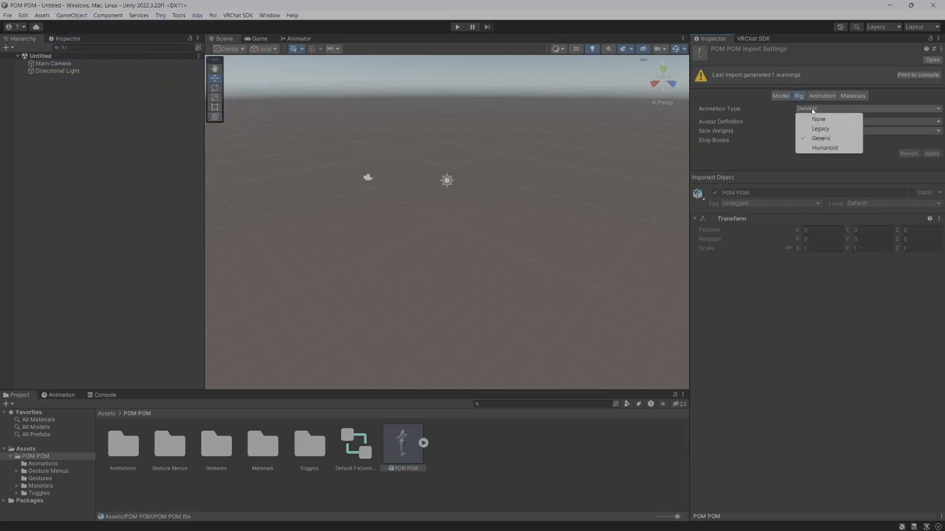
pyautogui.click(836, 149)
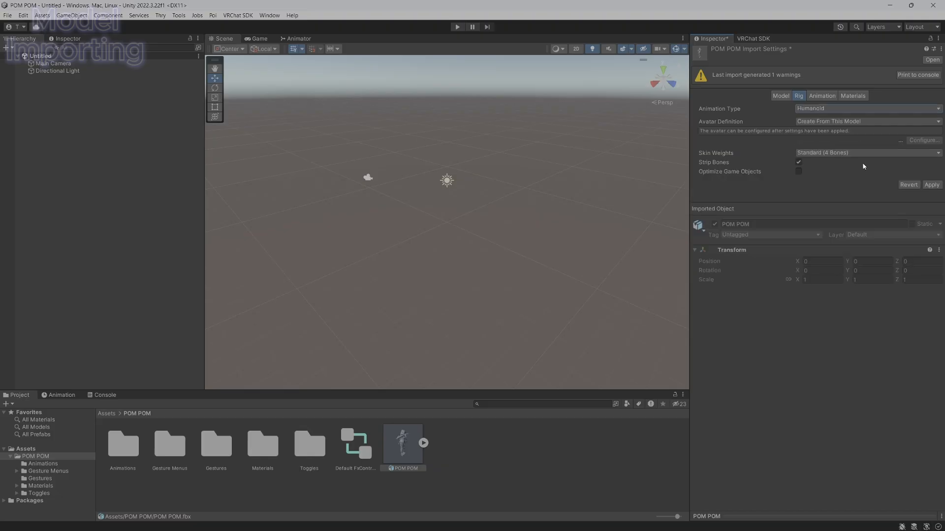
pyautogui.click(931, 185)
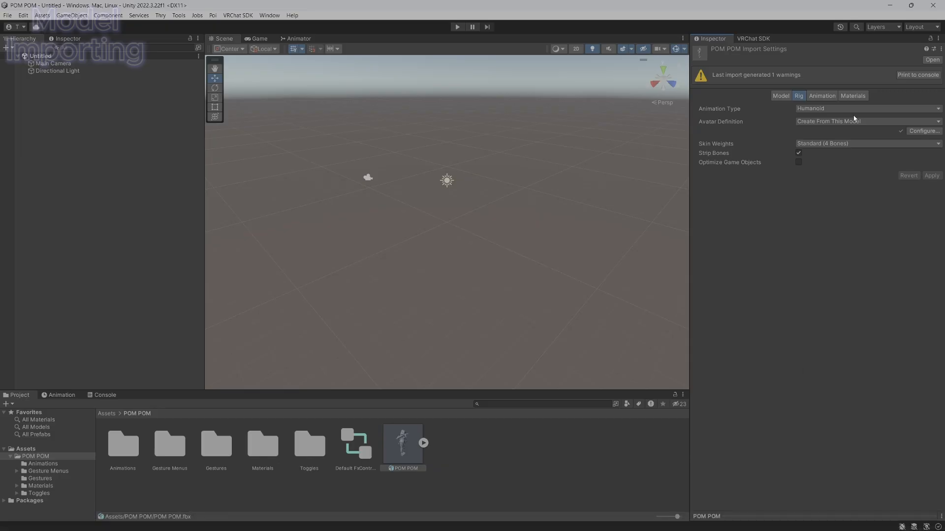
# Open the POM POM avatar's bone mapping configuration and assign the Chest transform to the Chest bone
pyautogui.click(914, 130)
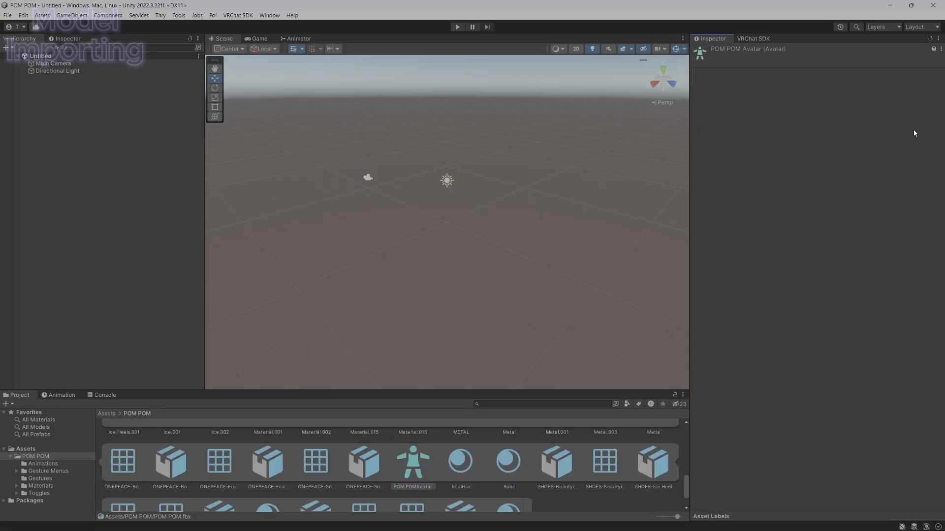
pyautogui.scroll(5, 526, 270)
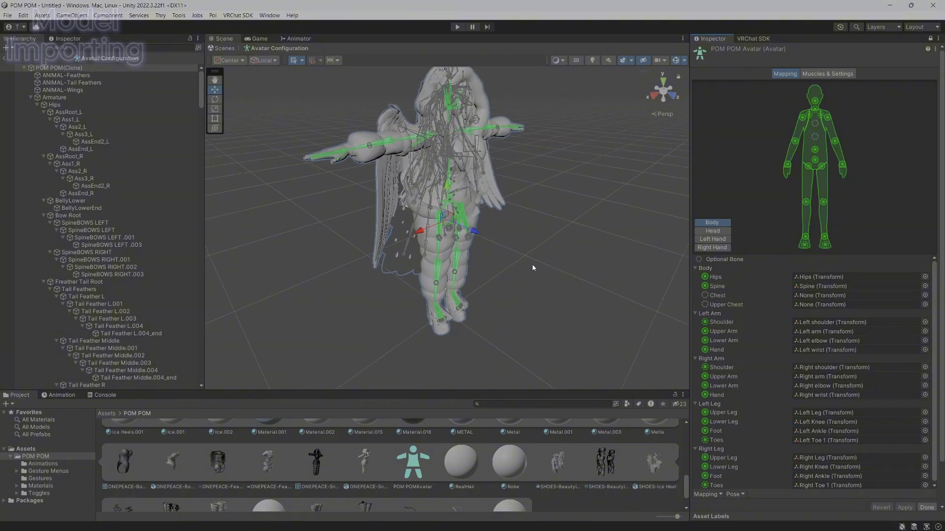
pyautogui.moveTo(532, 264); pyautogui.dragTo(592, 285, button='right')
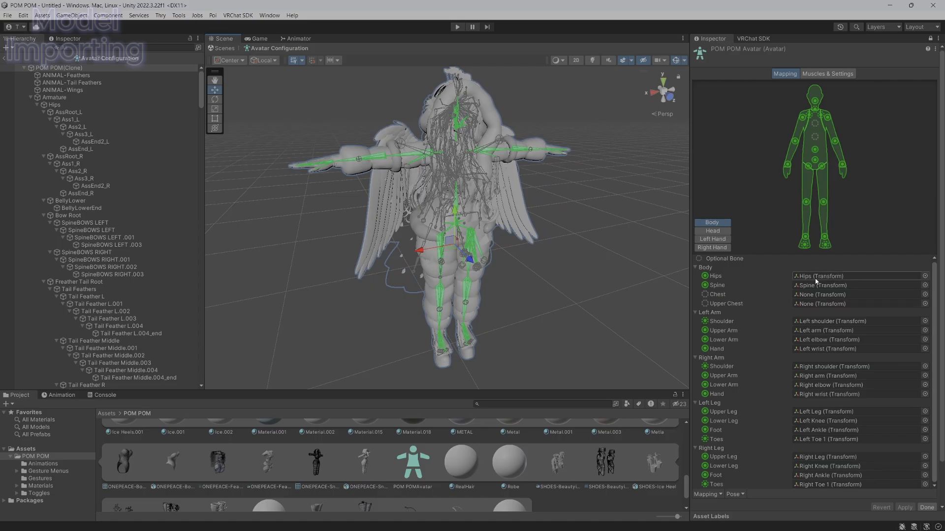
pyautogui.click(925, 295)
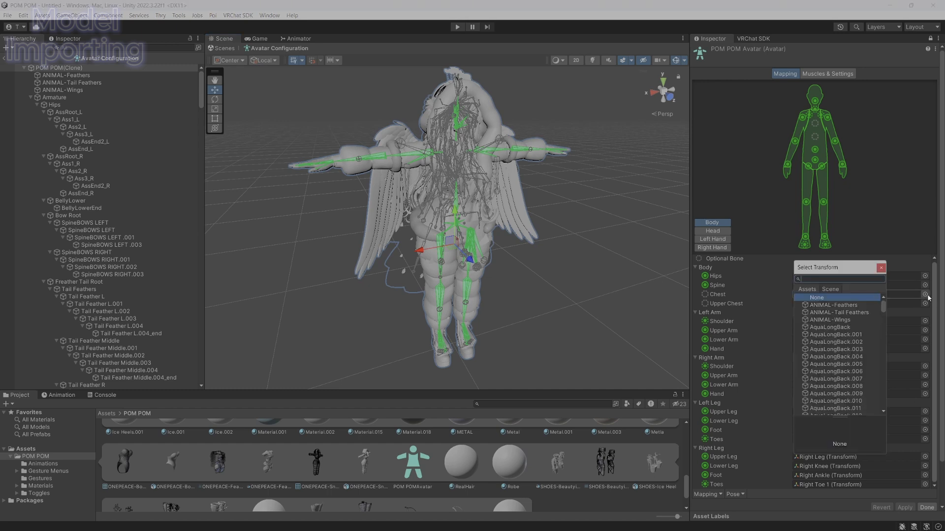
pyautogui.write('chest')
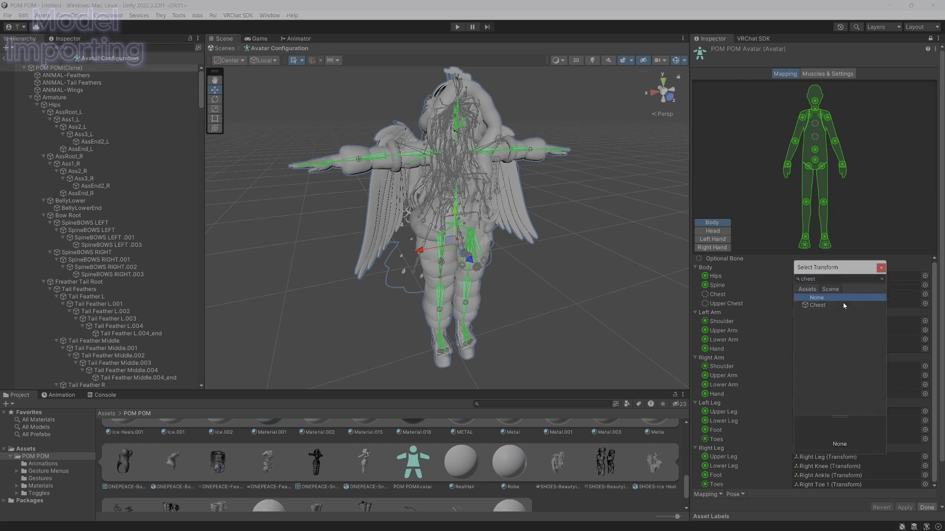
pyautogui.click(843, 306)
pyautogui.click(881, 268)
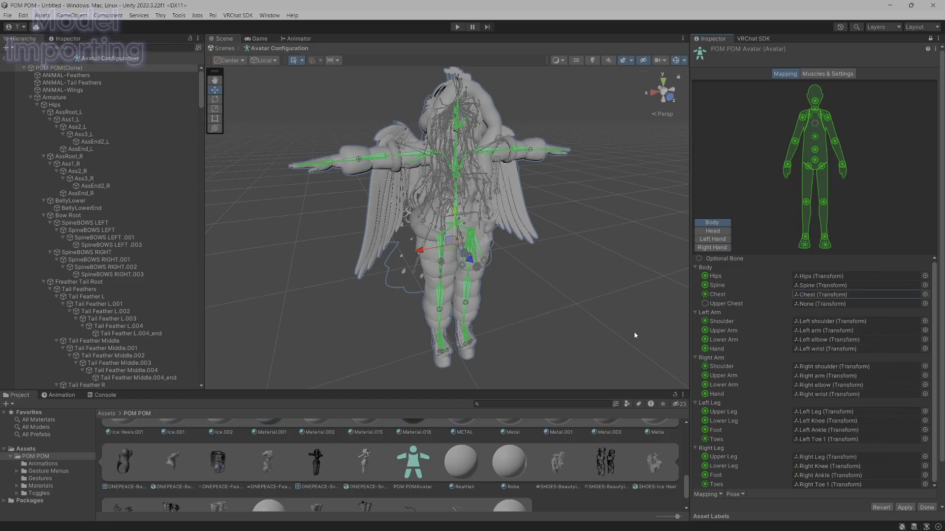
# Map the left leg's Toes bone to Left Toe and the right leg's Toes bone to Right Toe
pyautogui.click(925, 439)
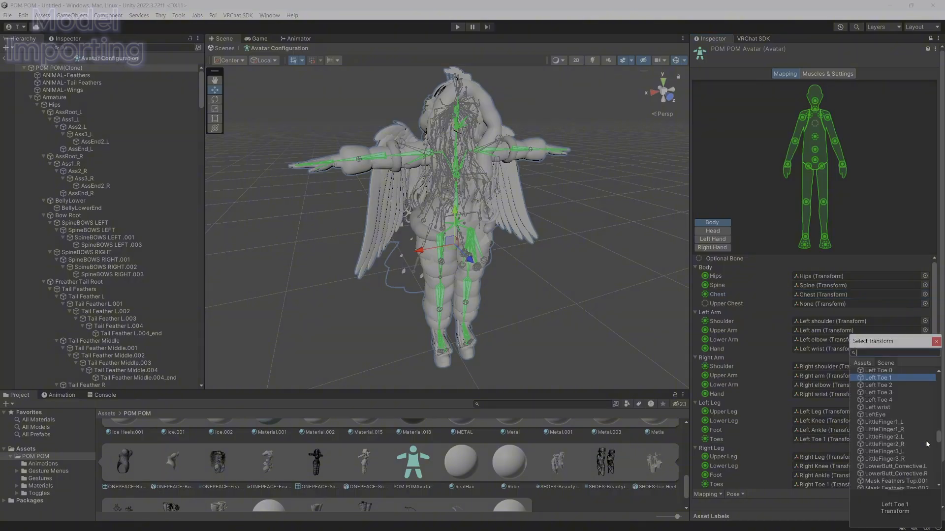
pyautogui.scroll(1, 873, 389)
pyautogui.click(888, 392)
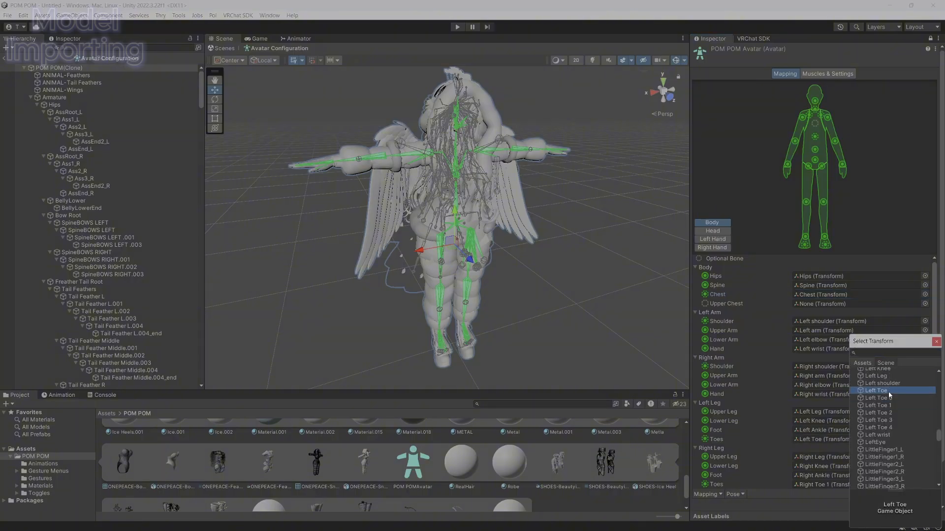
pyautogui.click(936, 342)
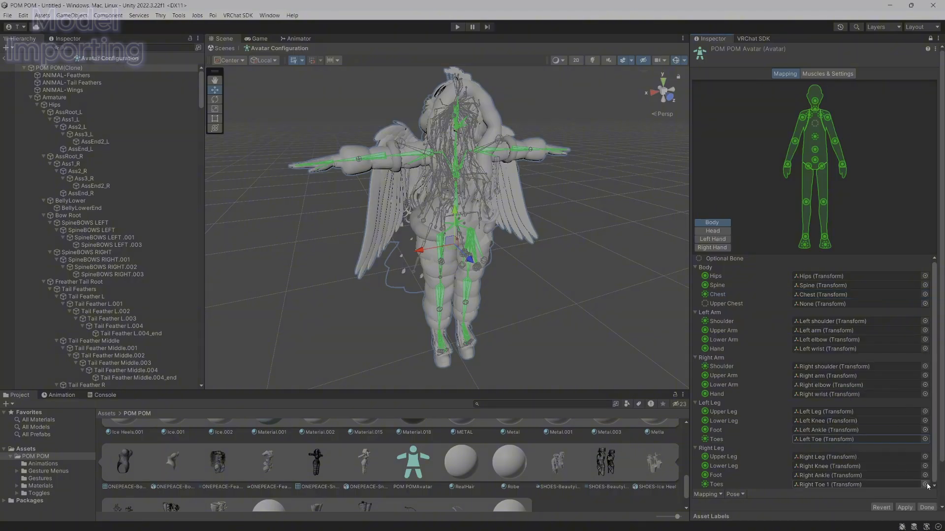
pyautogui.click(925, 484)
pyautogui.click(879, 390)
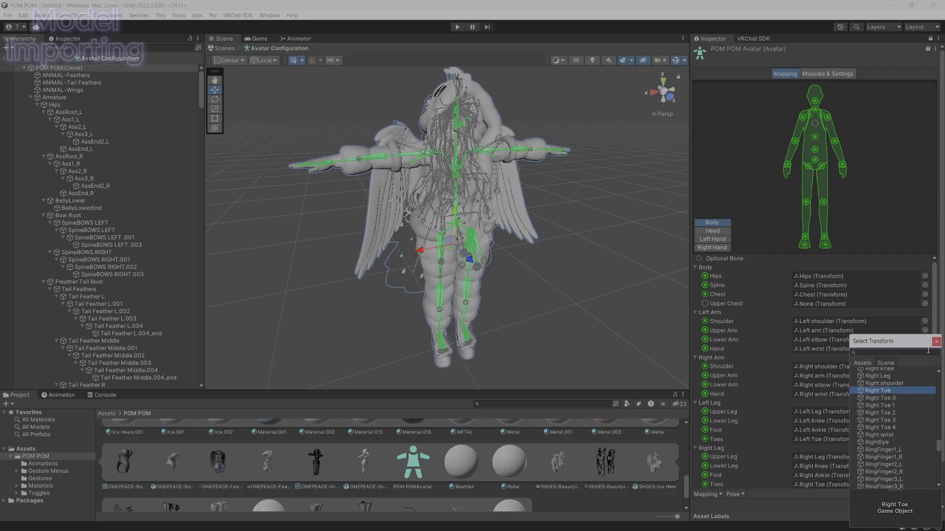
# Clear the Jaw bone in the avatar's head mapping by setting its transform to None
pyautogui.click(937, 342)
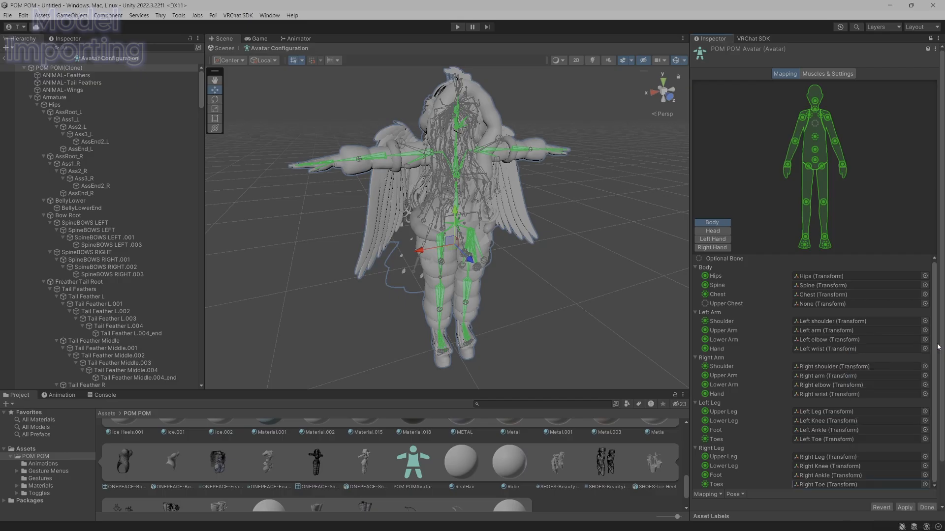
pyautogui.click(723, 231)
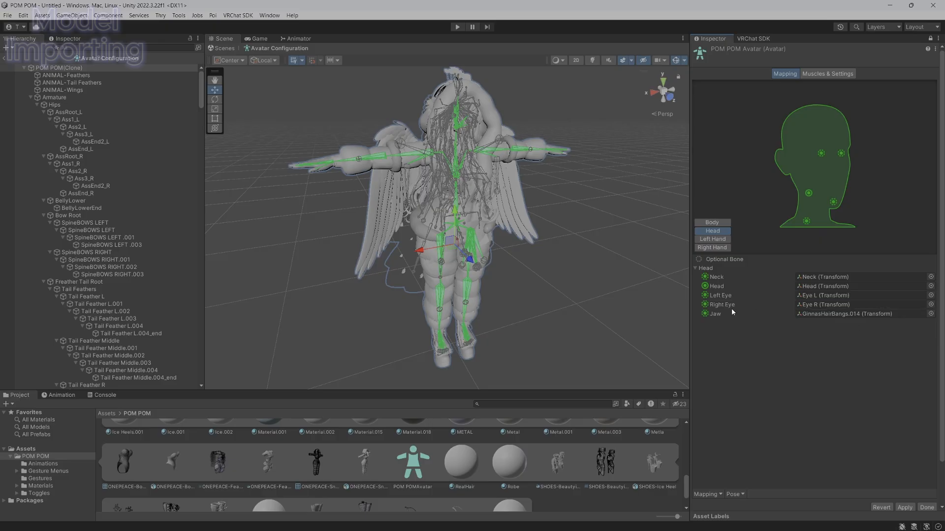
pyautogui.click(930, 314)
pyautogui.click(863, 332)
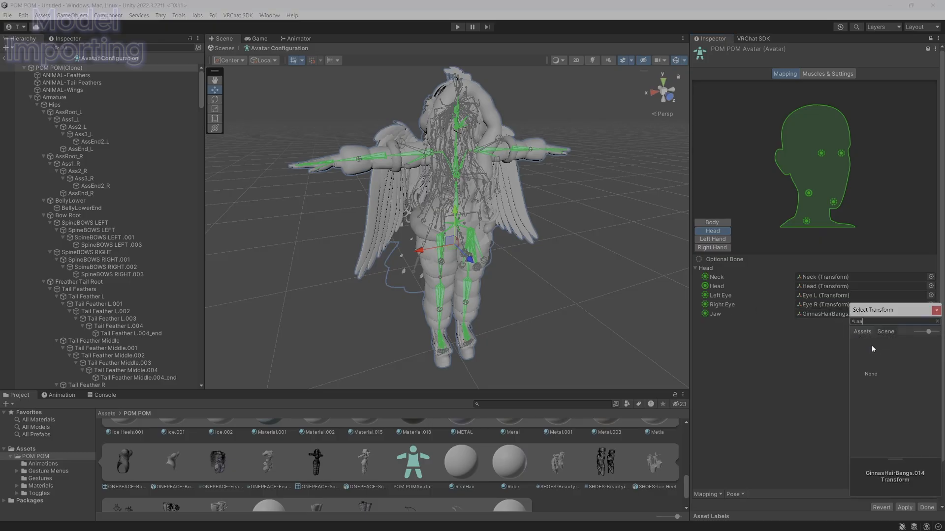
pyautogui.click(870, 346)
pyautogui.click(936, 311)
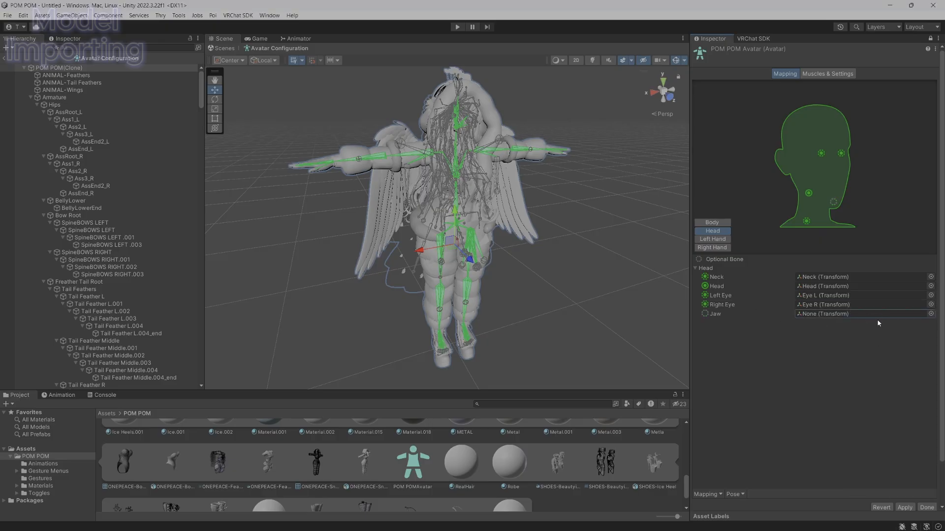
# Examine the left and right hand finger bone mappings against the model, and recheck the head and body mappings
pyautogui.click(730, 239)
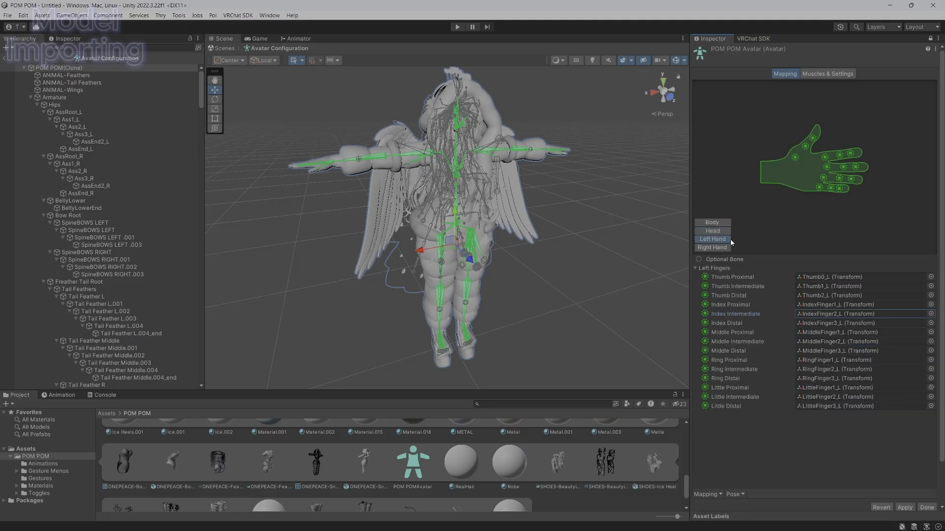
pyautogui.moveTo(329, 183); pyautogui.dragTo(384, 234, button='middle')
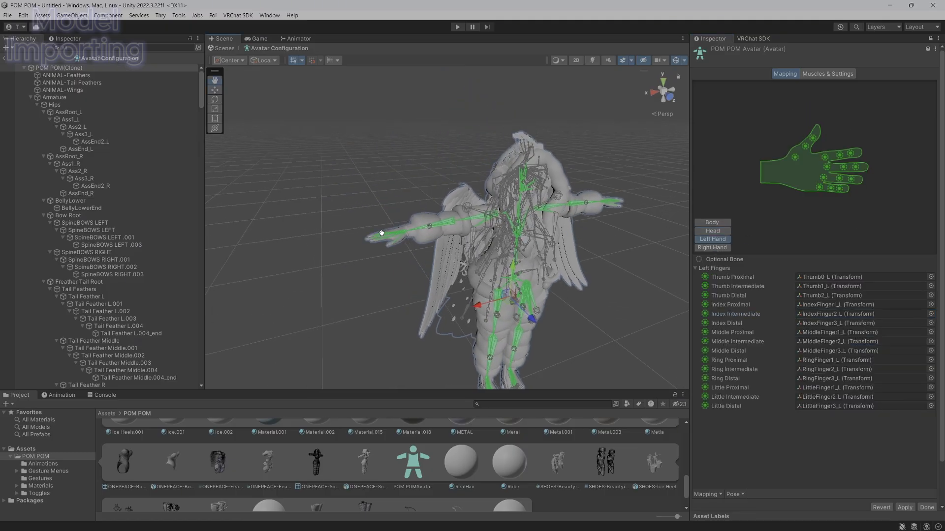
pyautogui.scroll(3, 386, 266)
pyautogui.scroll(-3, 568, 323)
pyautogui.moveTo(612, 340); pyautogui.dragTo(535, 282, button='middle')
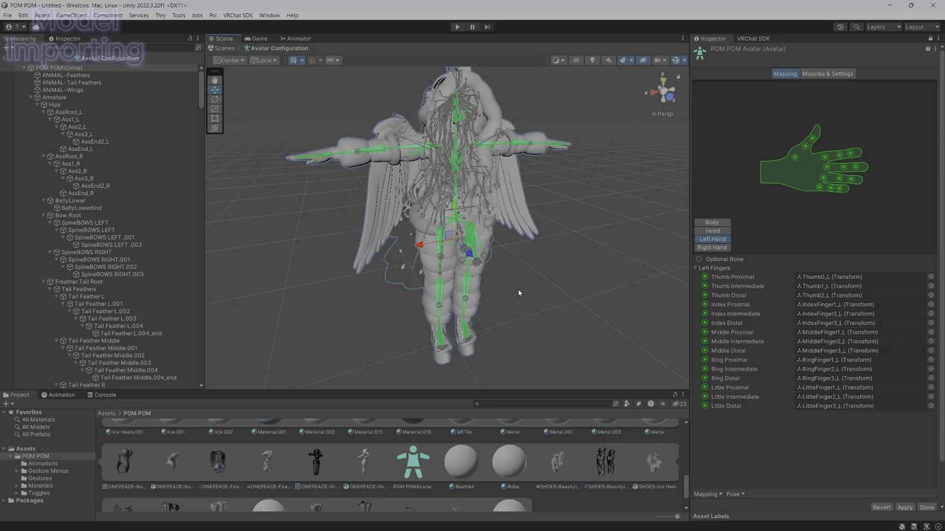
pyautogui.moveTo(519, 293); pyautogui.dragTo(544, 325, button='middle')
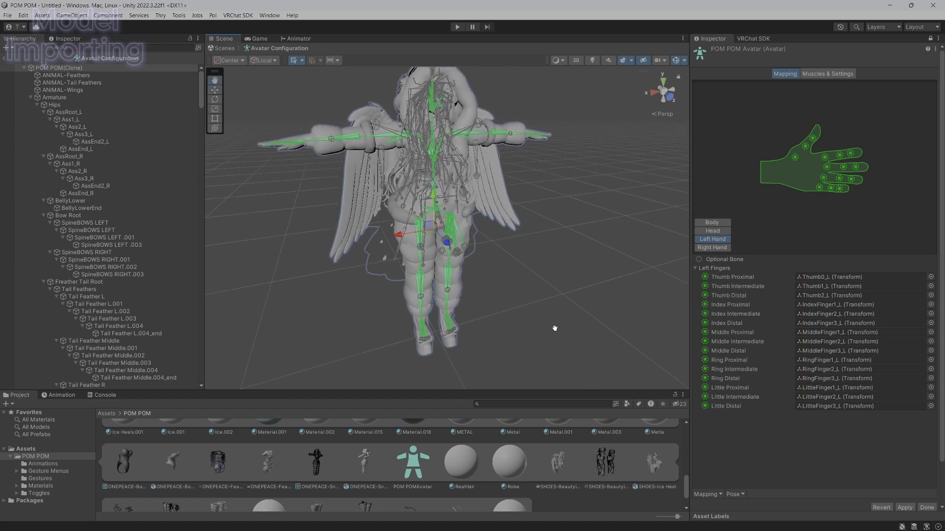
pyautogui.click(723, 248)
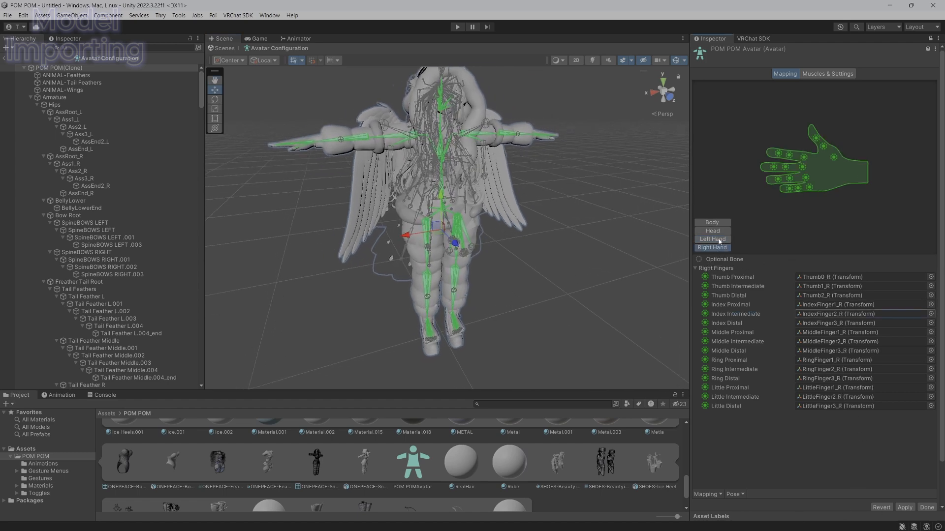
pyautogui.click(713, 232)
pyautogui.click(713, 223)
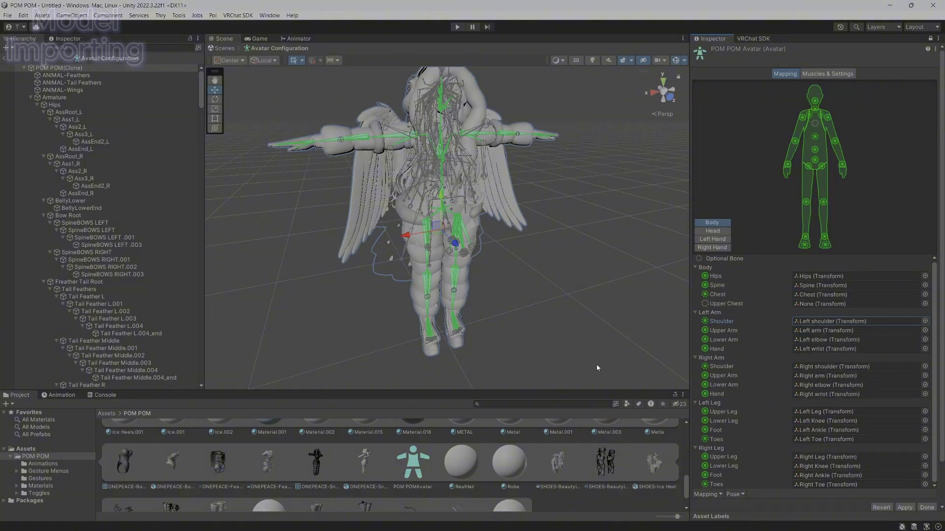
# Apply the bone mapping changes and finish the avatar configuration
pyautogui.click(904, 508)
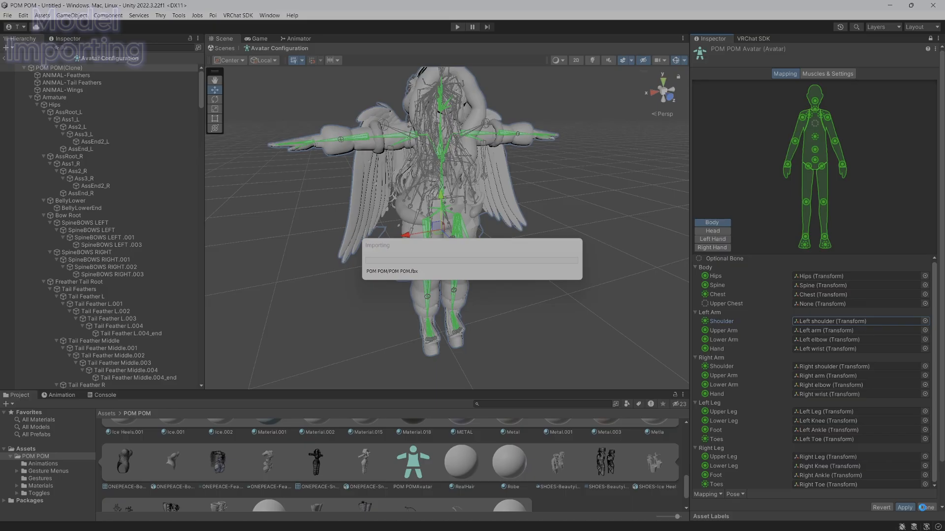
pyautogui.click(925, 508)
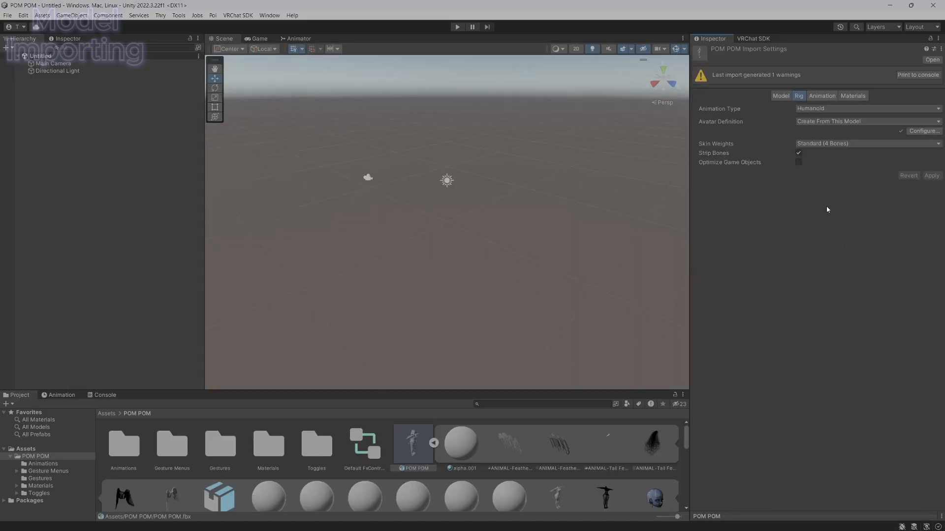
# Collapse the POM POM model asset and add it to the scene hierarchy, framing it in the scene view
pyautogui.click(436, 445)
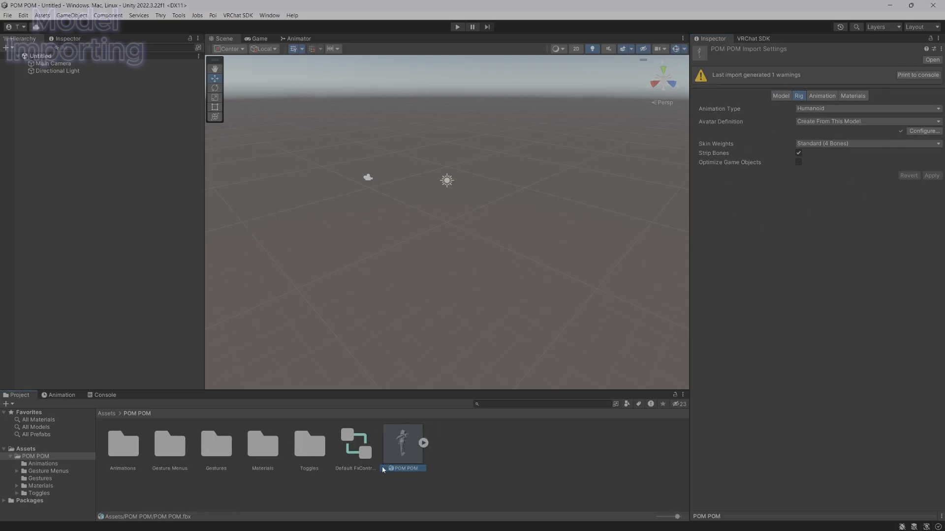
pyautogui.moveTo(412, 458); pyautogui.dragTo(111, 105)
pyautogui.moveTo(509, 281); pyautogui.dragTo(446, 232, button='right')
pyautogui.press('w')
pyautogui.press('s')
pyautogui.press('a')
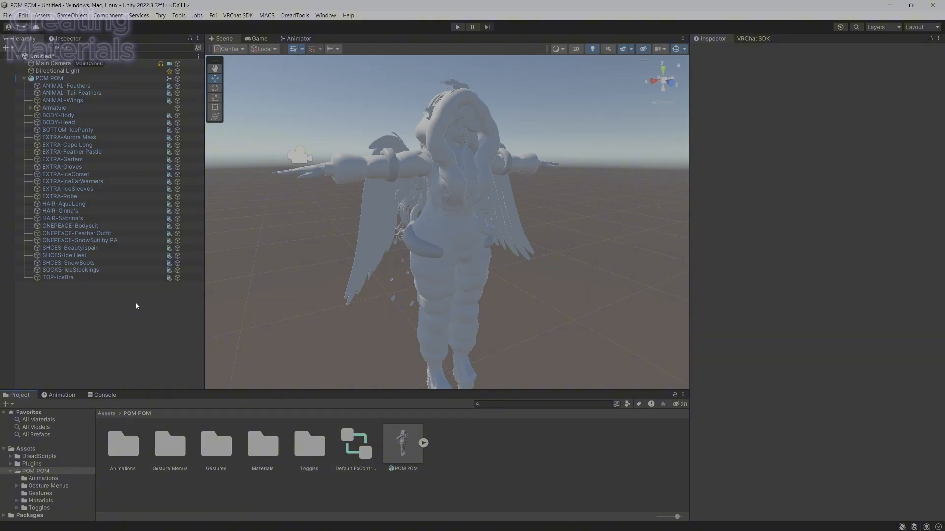
# Deactivate the ANIMAL-Feathers, ANIMAL-Tail Feathers and ANIMAL-Wings objects under POM POM
pyautogui.click(177, 86)
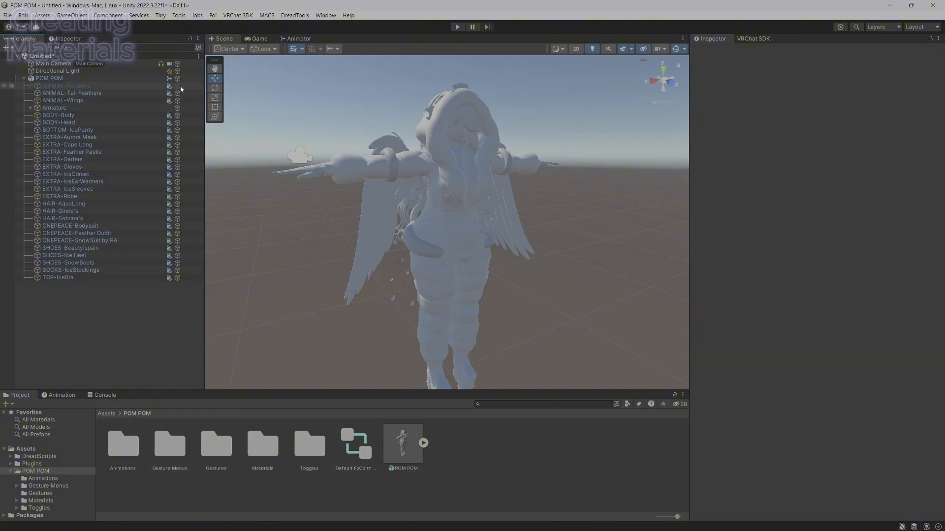
pyautogui.click(178, 93)
pyautogui.click(178, 100)
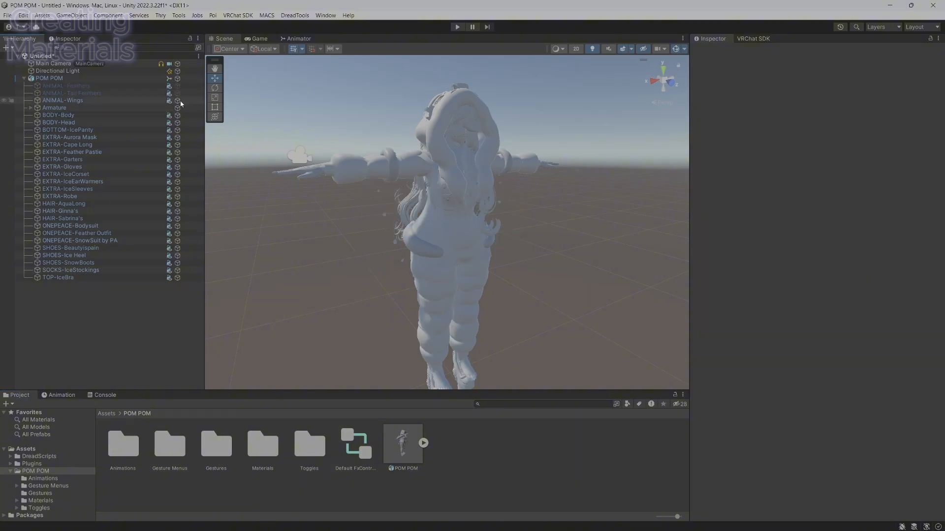
# Toggle the ANIMAL-Feathers object's active state on and off in its properties, and deselect the object
pyautogui.click(147, 87)
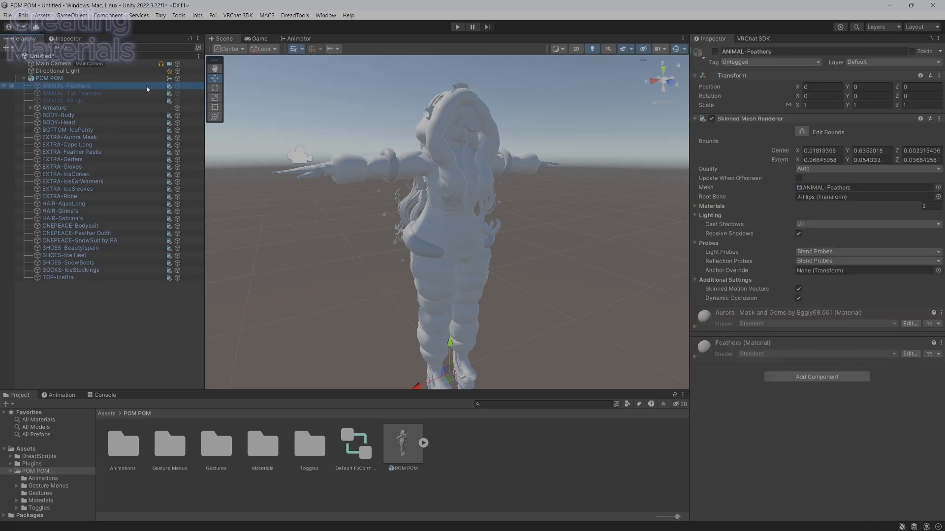
pyautogui.click(716, 51)
pyautogui.click(717, 52)
pyautogui.click(716, 52)
pyautogui.click(716, 52)
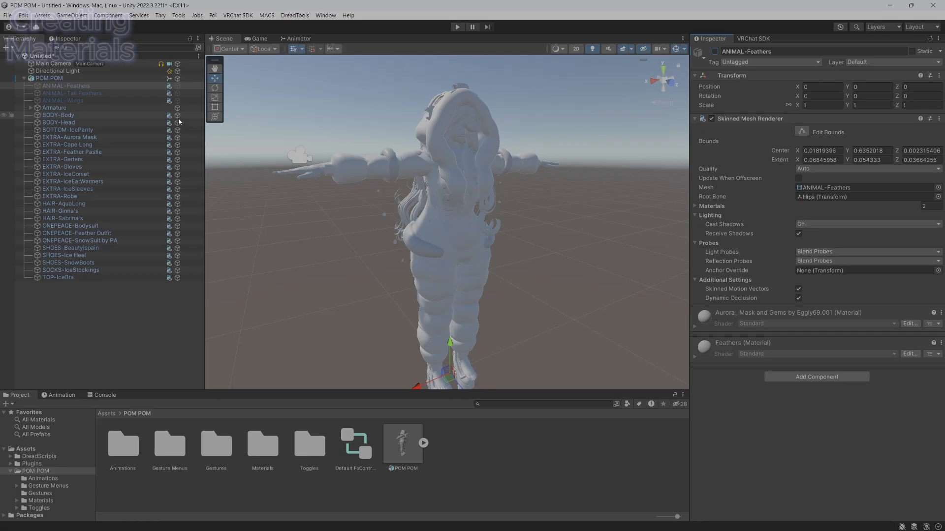
pyautogui.click(129, 335)
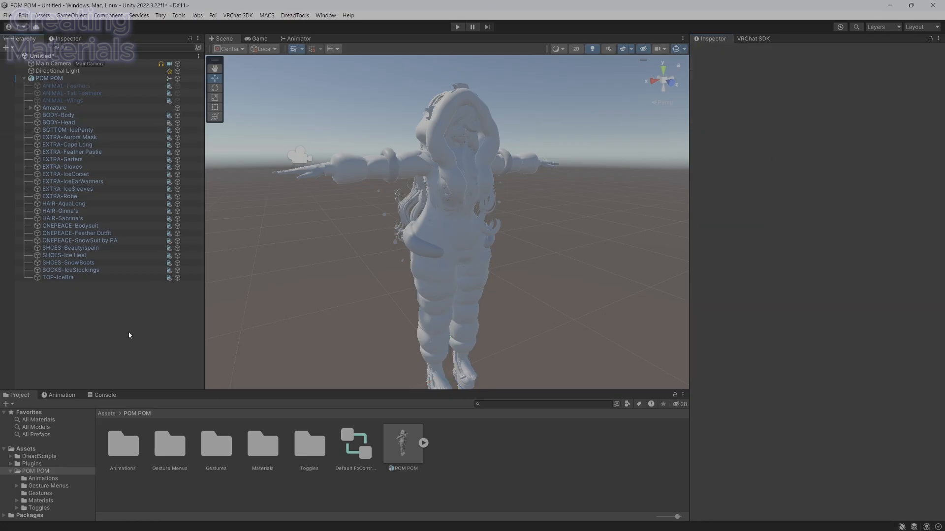
# Deactivate the objects from BOTTOM-IcePanty through TOP-IceBra except ONEPEACE-Bodysuit, and adjust the AreolaFlat blendshape on BODY-Body
pyautogui.click(177, 130)
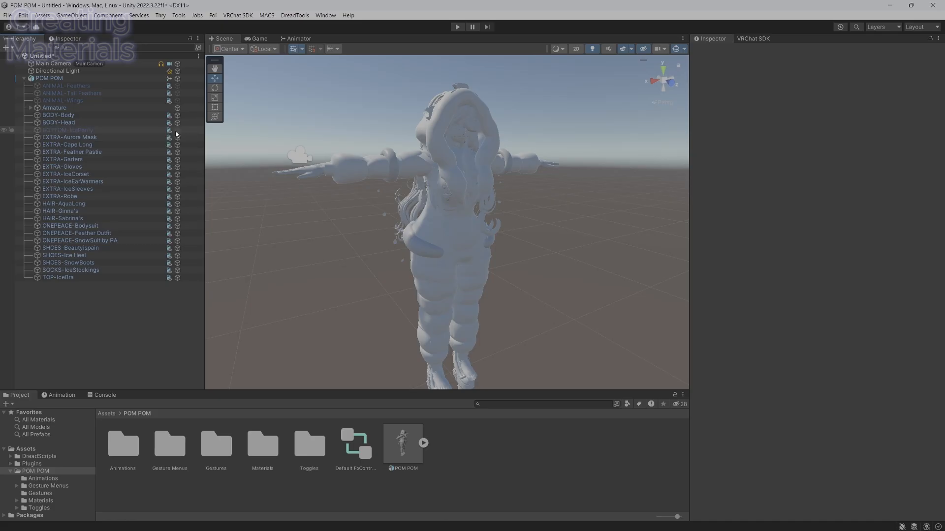
pyautogui.moveTo(177, 138); pyautogui.dragTo(178, 277)
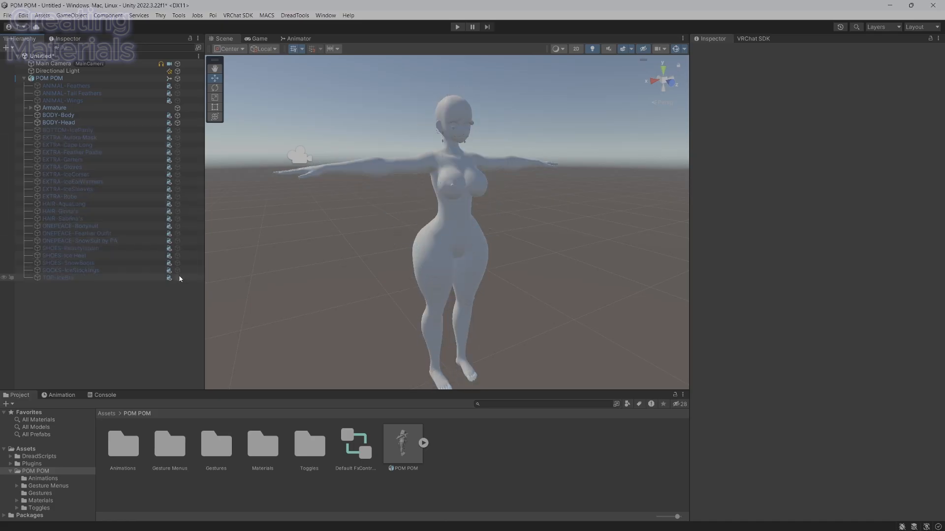
pyautogui.click(177, 226)
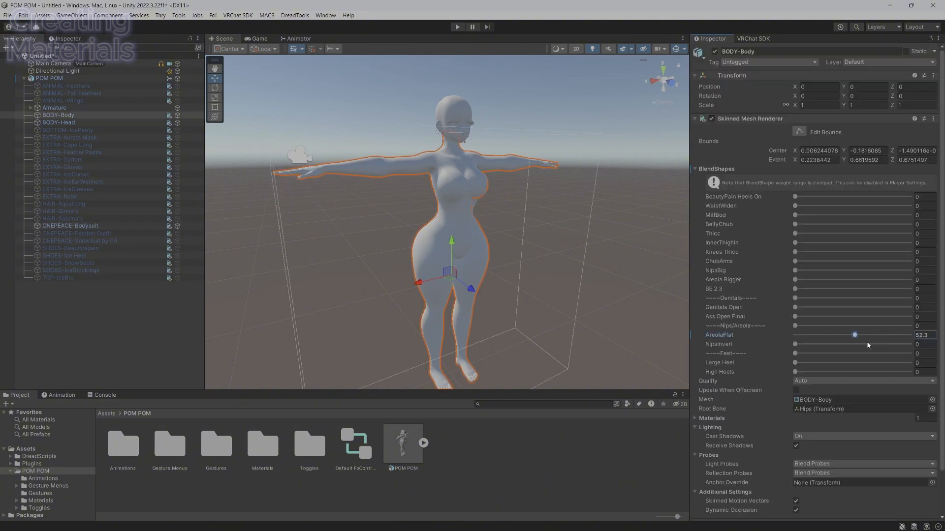
pyautogui.moveTo(866, 343); pyautogui.dragTo(802, 350)
pyautogui.click(528, 222)
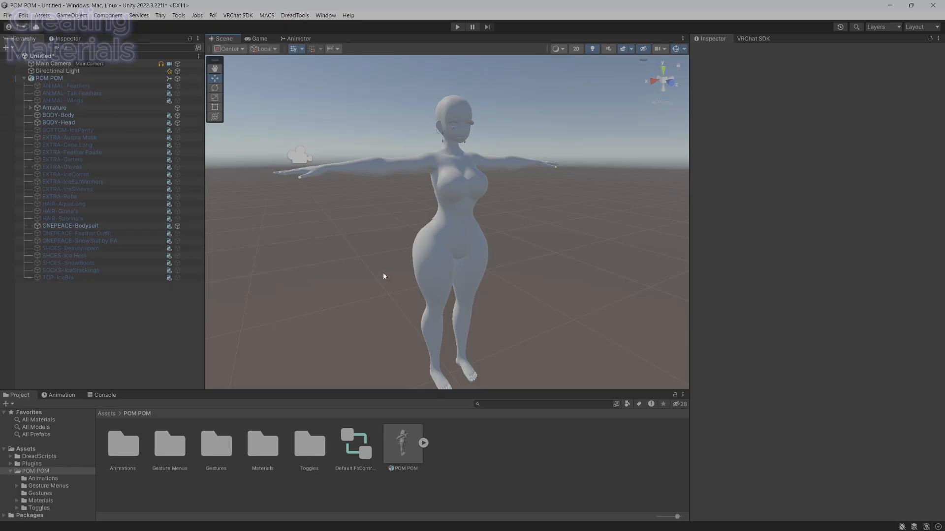
pyautogui.moveTo(480, 530)
pyautogui.click(616, 520)
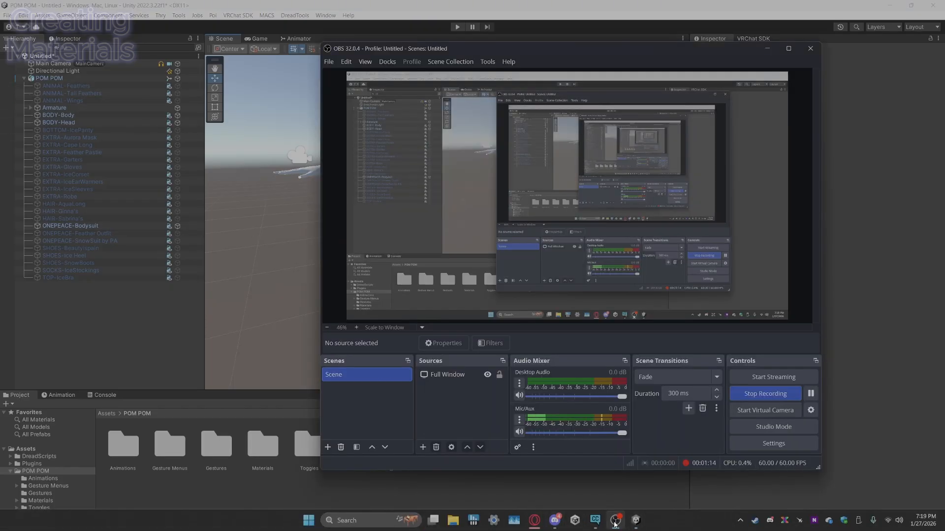
pyautogui.click(616, 520)
# Switch to the POM POM Google Docs document in the browser and review its asset source links by category
pyautogui.moveTo(536, 522)
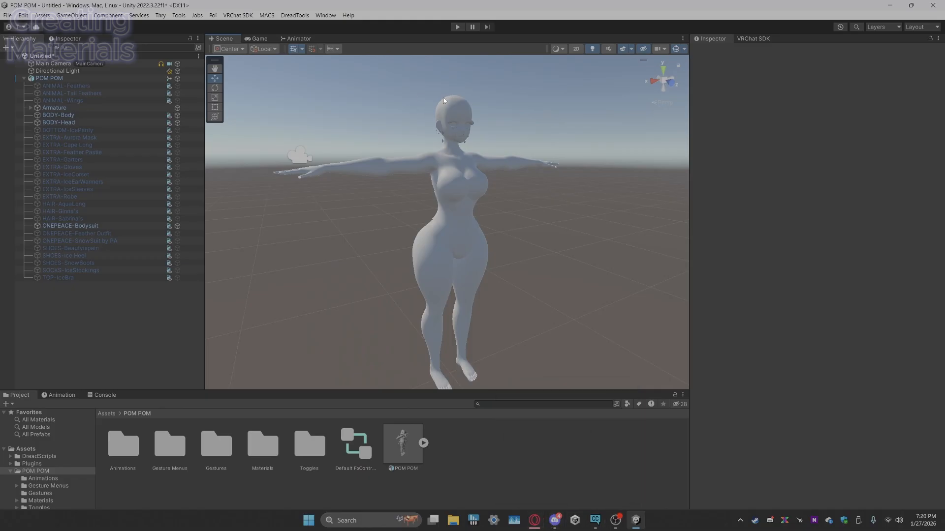
pyautogui.click(534, 520)
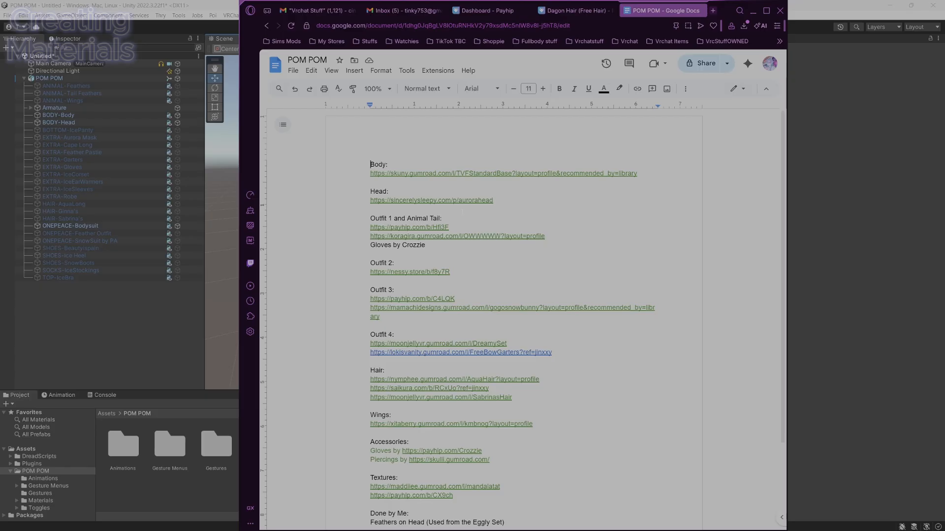
pyautogui.scroll(-1, 514, 315)
pyautogui.scroll(1, 514, 315)
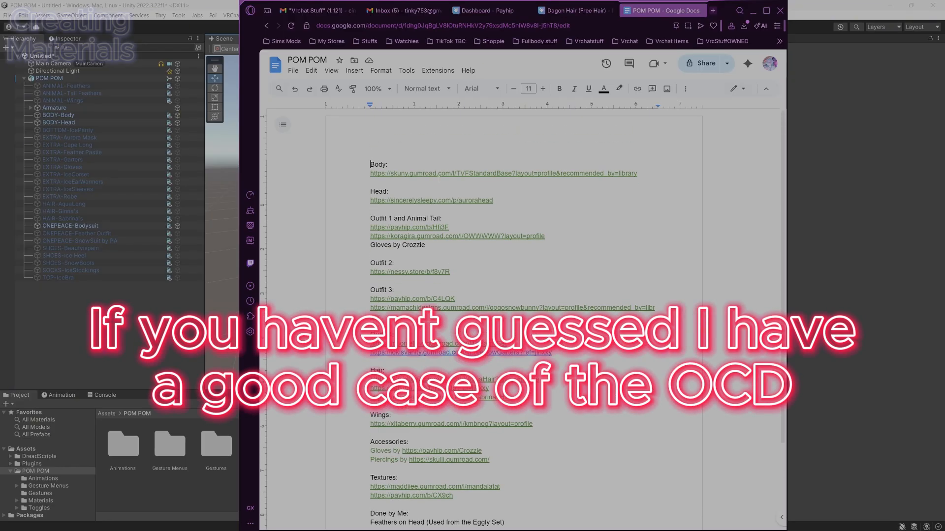
pyautogui.click(371, 183)
pyautogui.click(424, 204)
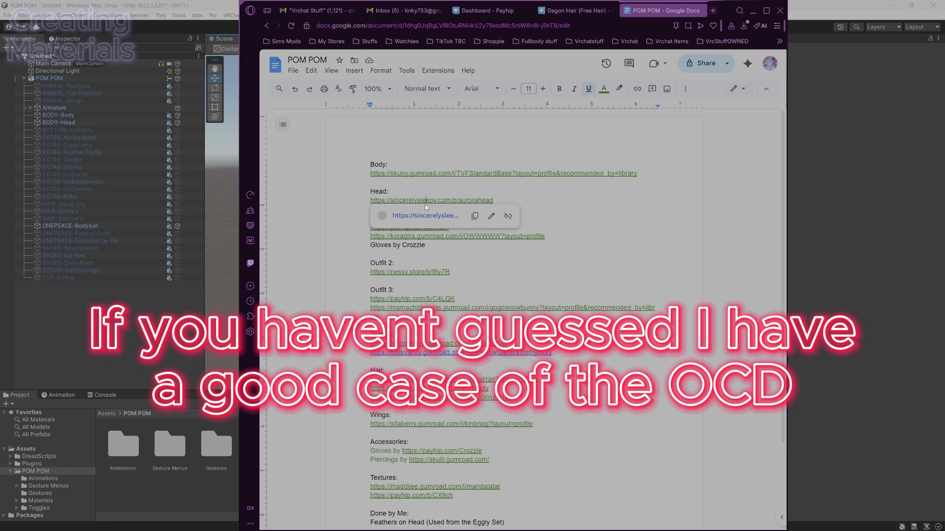
pyautogui.click(444, 218)
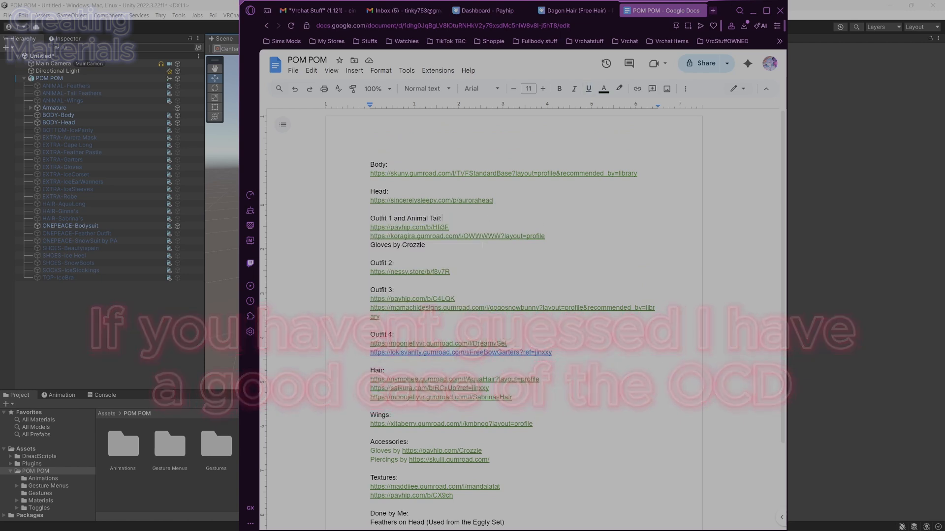
pyautogui.scroll(-2, 513, 315)
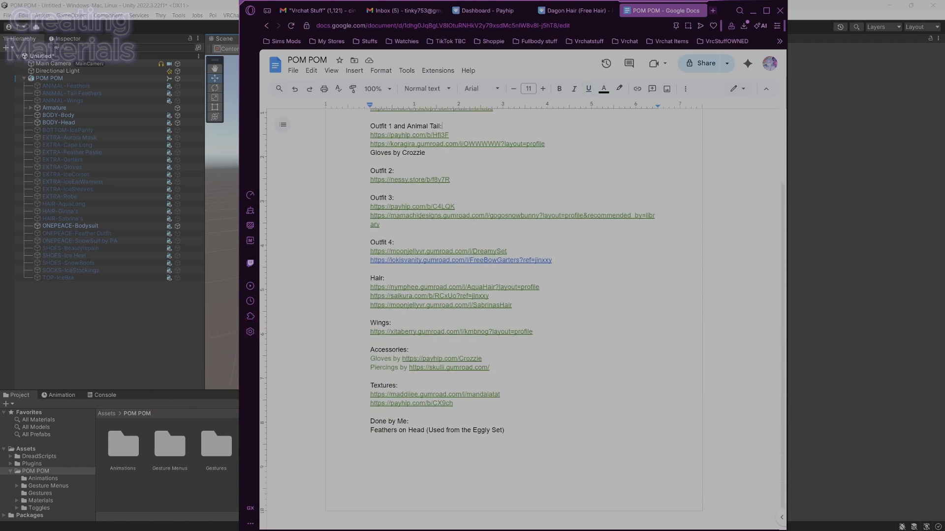
pyautogui.click(370, 422)
pyautogui.scroll(2, 513, 315)
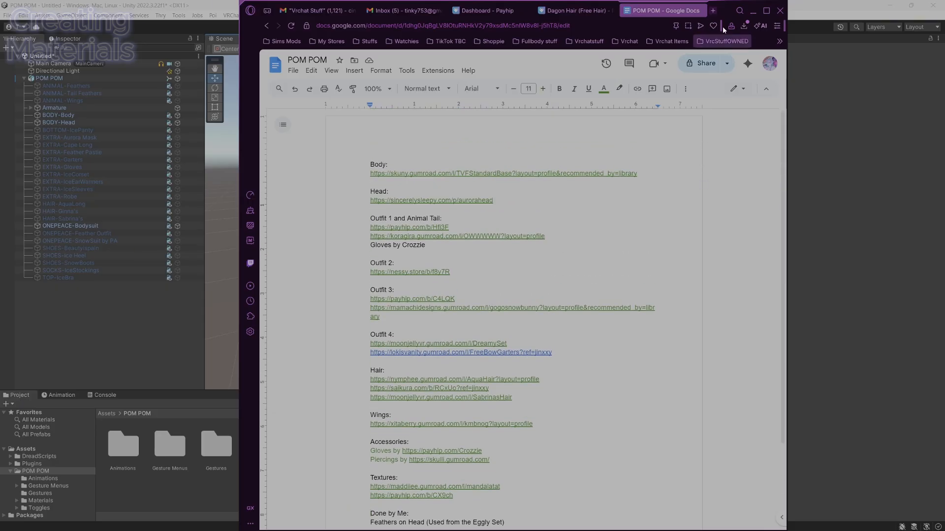
pyautogui.click(752, 10)
# Open the 1.7 Textures folder of The Foundry Standard Base and import TVFStandard1.7Normal.png into Unity's POM POM folder
pyautogui.click(452, 520)
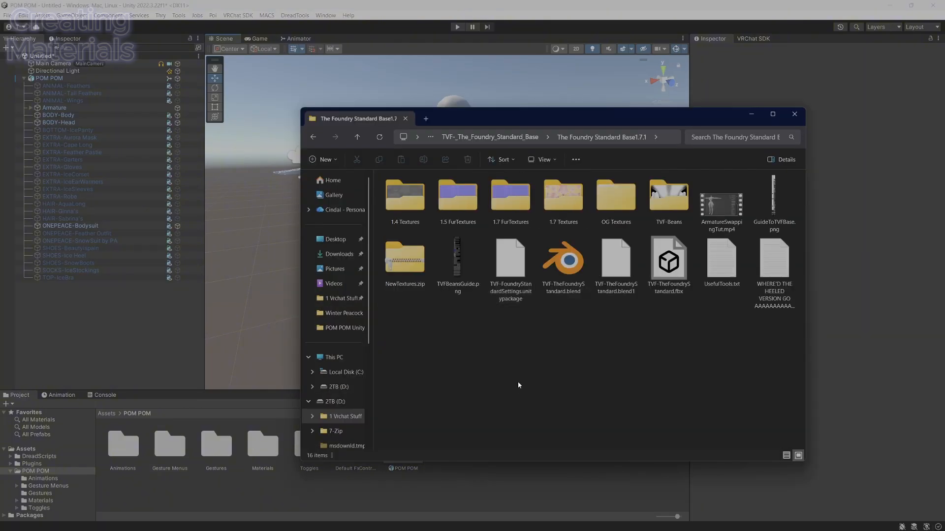
pyautogui.doubleClick(567, 207)
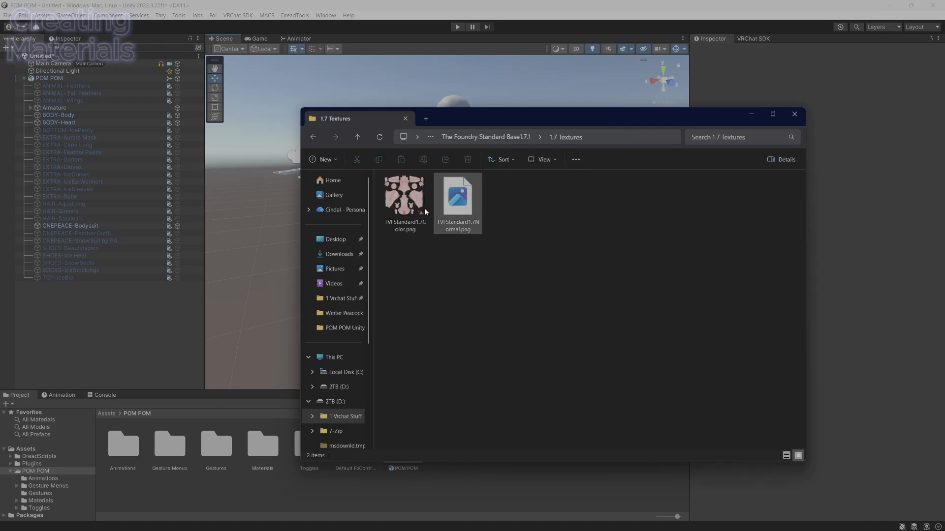
pyautogui.click(409, 206)
pyautogui.keyDown('ctrl'); pyautogui.click(456, 211); pyautogui.keyUp('ctrl')
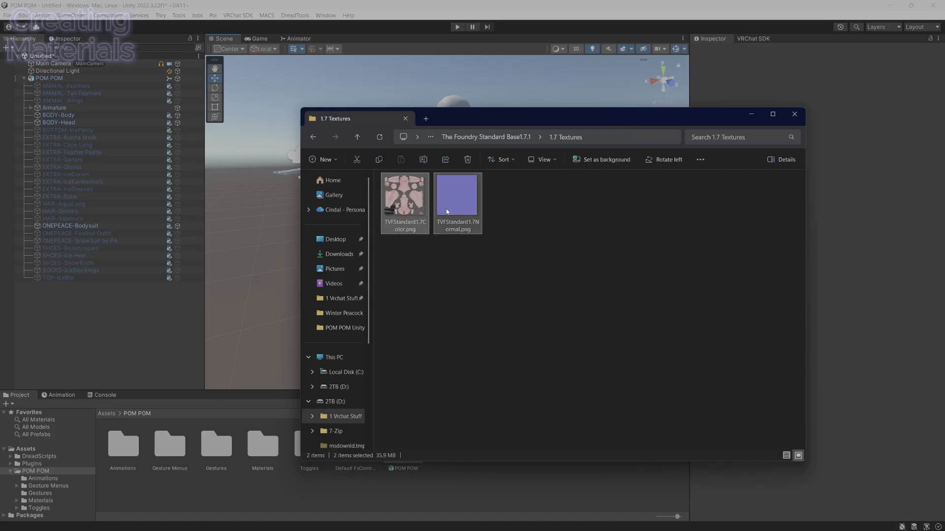
pyautogui.click(453, 207)
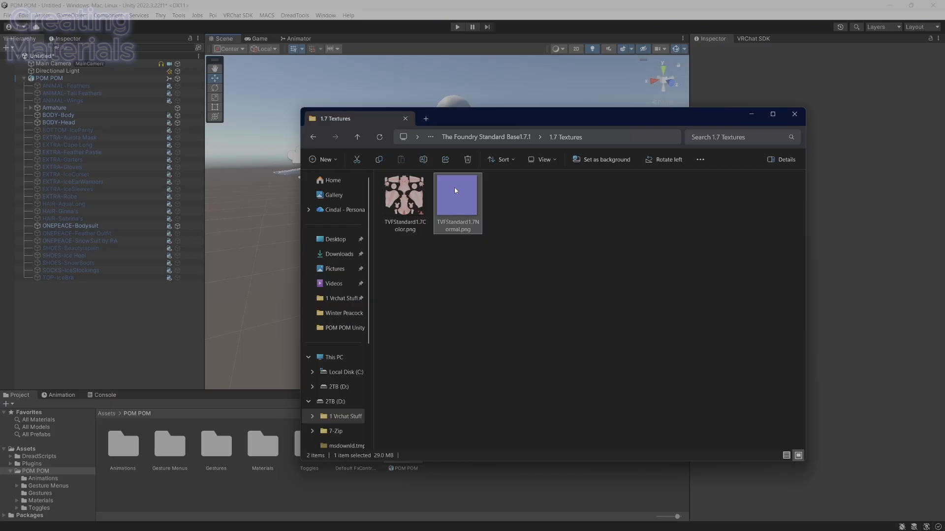
pyautogui.moveTo(454, 187); pyautogui.dragTo(489, 496)
pyautogui.click(488, 496)
pyautogui.hotkey('alt', 'Tab')
pyautogui.click(484, 274)
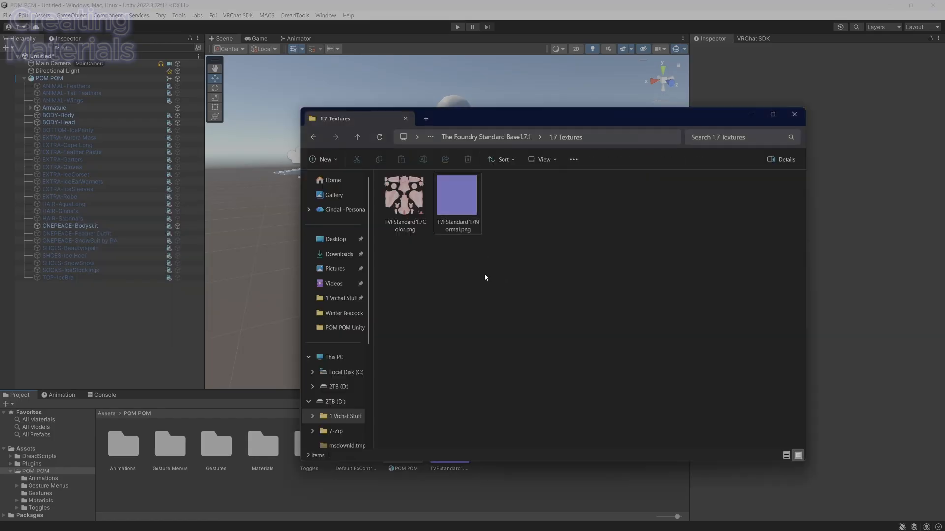
# Open the Winter Peacock folder in a separate Explorer tab and select TVFStandard1.7Color (1).png
pyautogui.rightClick(343, 319)
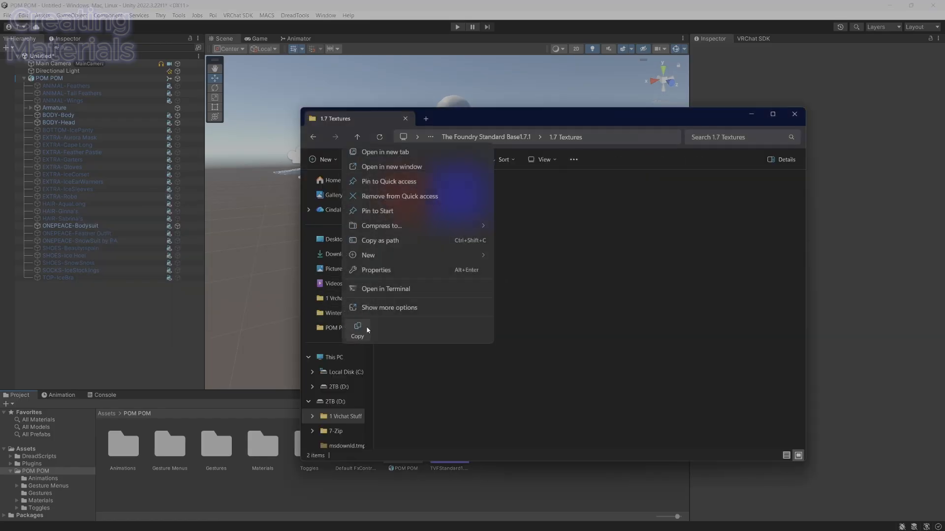
pyautogui.click(381, 153)
pyautogui.click(451, 118)
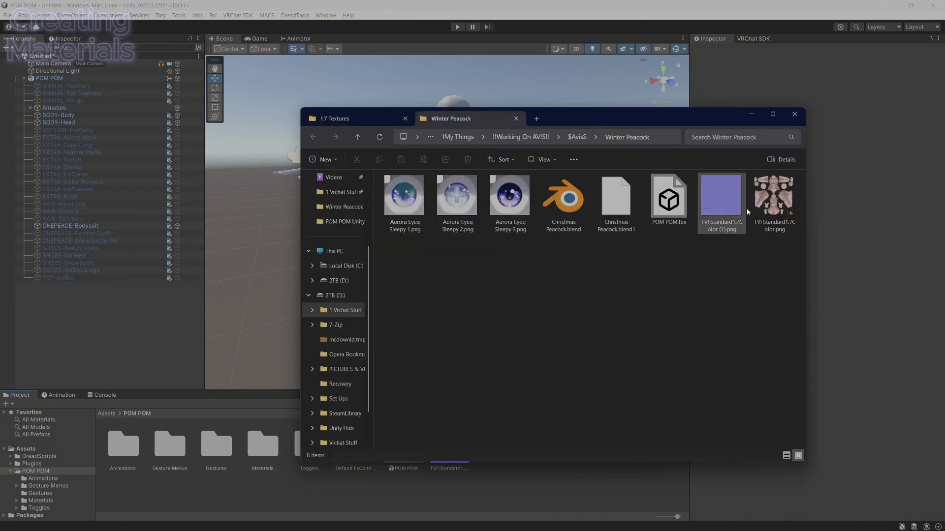
pyautogui.click(755, 224)
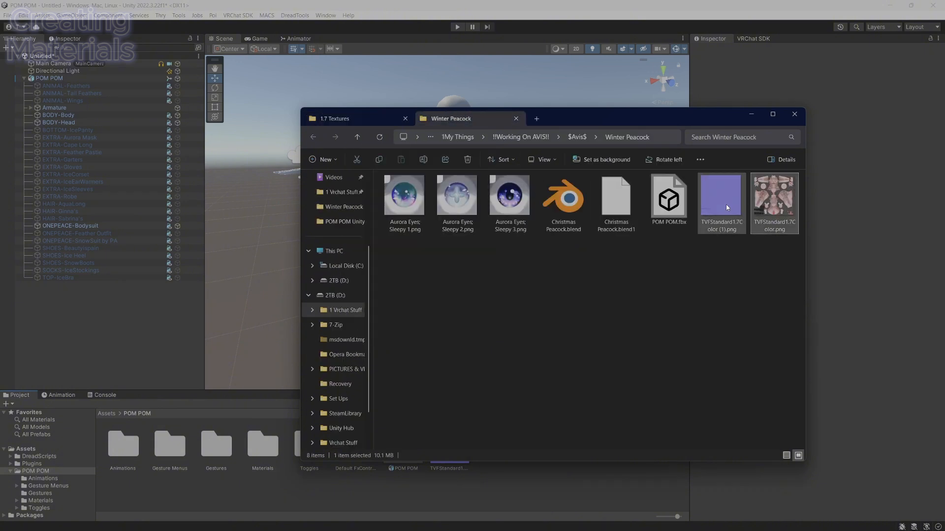
pyautogui.click(727, 217)
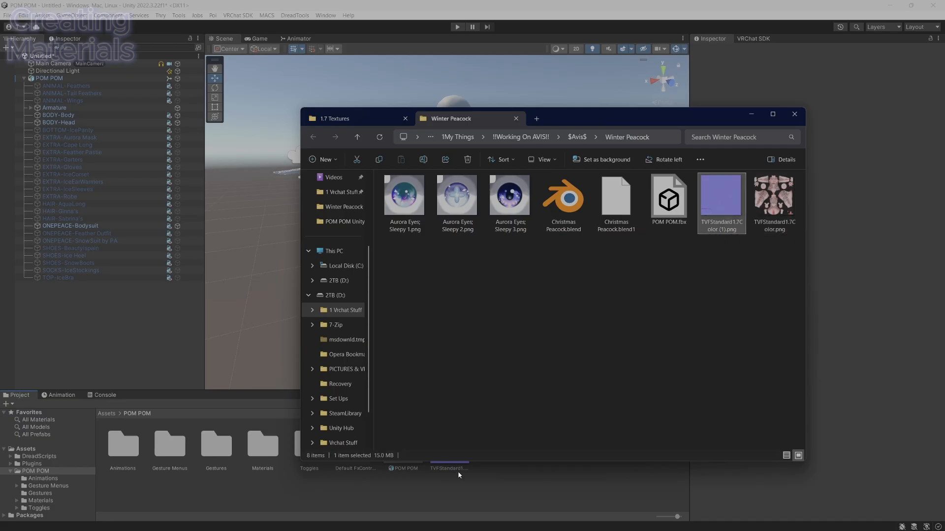
pyautogui.moveTo(458, 471); pyautogui.dragTo(459, 471)
# Delete the imported TVFStandard1.7Normal.png from the POM POM assets folder in Unity
pyautogui.rightClick(459, 451)
pyautogui.click(495, 163)
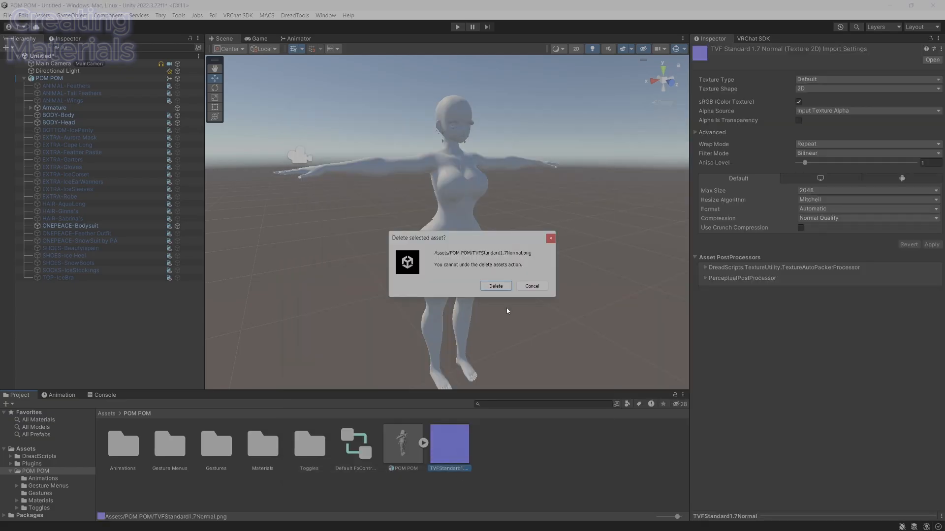
pyautogui.click(502, 289)
# Import the Winter Peacock body color texture and normal map, TVFStandard1.7Color.png and TVFStandard1.7Color (1).png, into the POM POM folder
pyautogui.hotkey('alt', 'Tab')
pyautogui.keyDown('ctrl'); pyautogui.click(763, 214); pyautogui.keyUp('ctrl')
pyautogui.moveTo(747, 212); pyautogui.dragTo(530, 475)
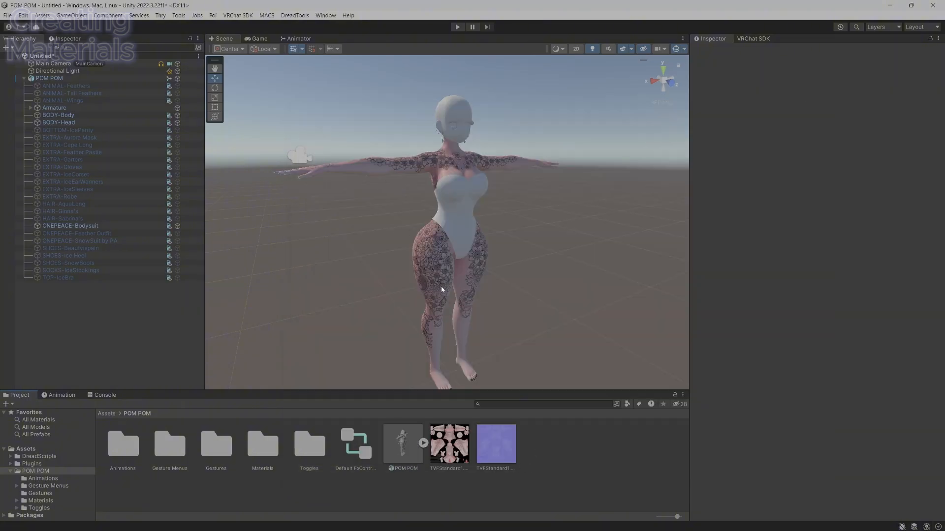
# Move both TVFStandard textures into the Body, Head, & Hair folder inside Materials and open that folder
pyautogui.click(460, 432)
pyautogui.keyDown('ctrl'); pyautogui.click(500, 435); pyautogui.keyUp('ctrl')
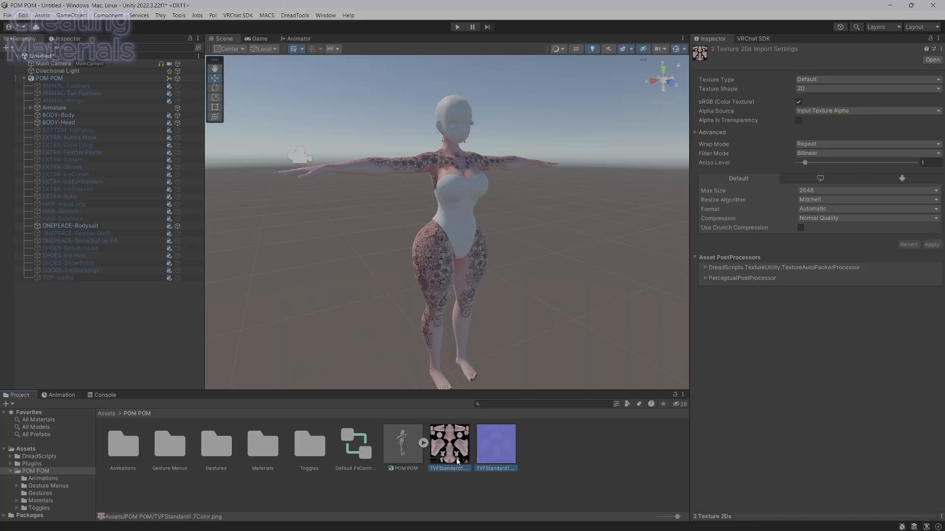
pyautogui.moveTo(458, 461); pyautogui.dragTo(266, 444)
pyautogui.doubleClick(266, 445)
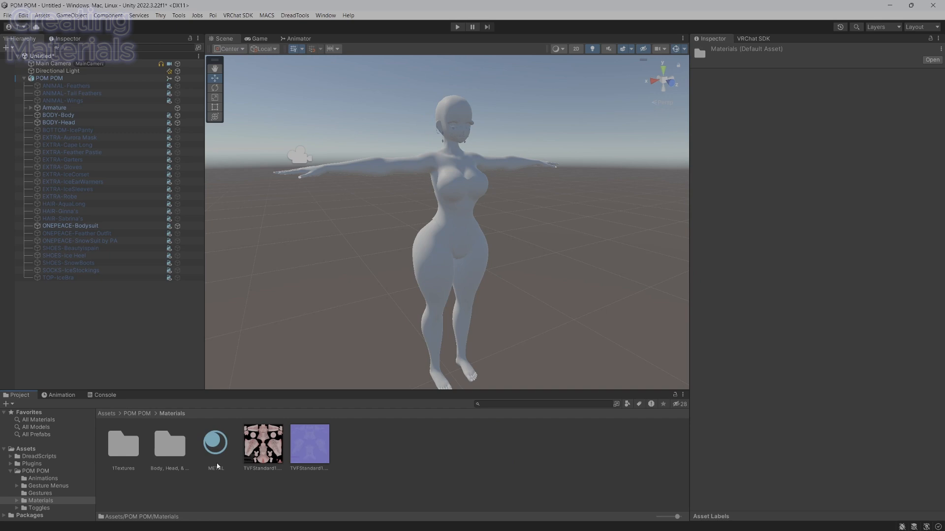
pyautogui.click(256, 452)
pyautogui.keyDown('shift'); pyautogui.click(311, 444); pyautogui.keyUp('shift')
pyautogui.moveTo(311, 444); pyautogui.dragTo(166, 439)
pyautogui.doubleClick(167, 439)
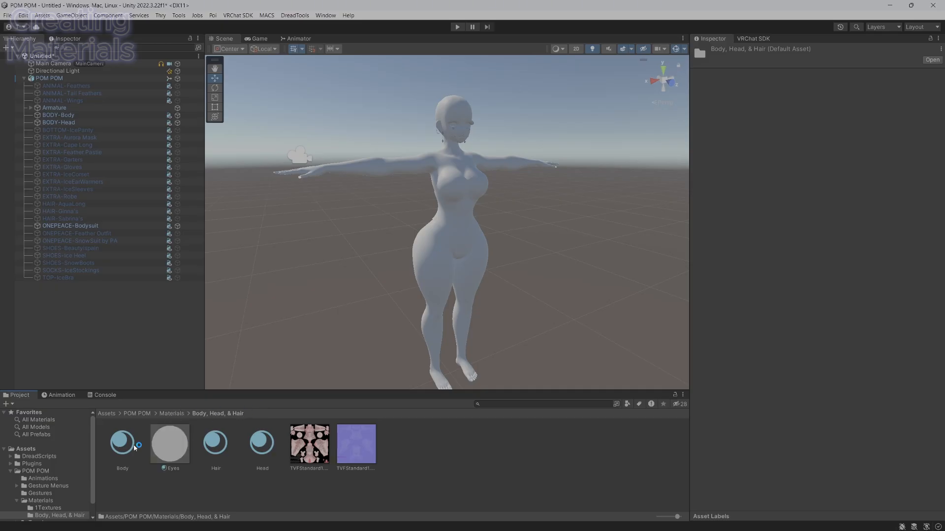
# Delete the DELETE animation clip from the 1Textures folder and return to the Body, Head, & Hair folder
pyautogui.click(170, 415)
pyautogui.doubleClick(126, 443)
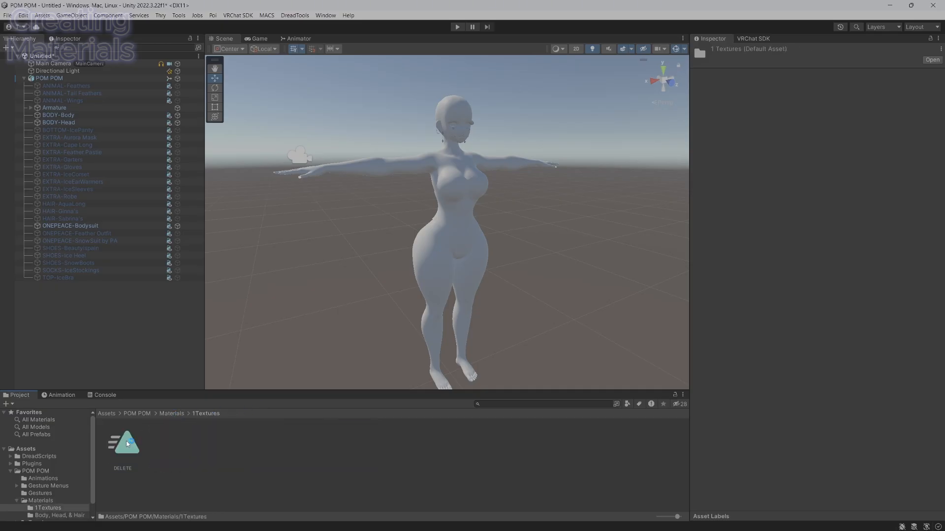
pyautogui.click(129, 441)
pyautogui.rightClick(135, 467)
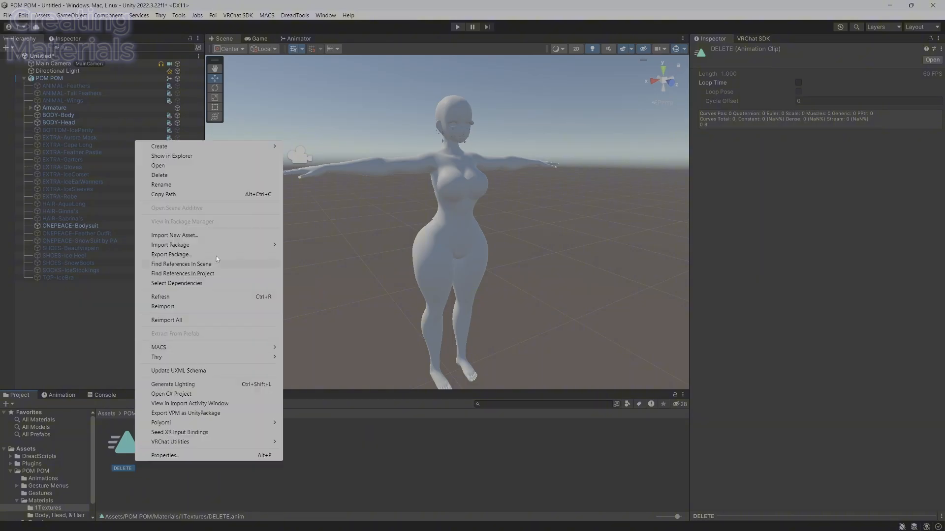
pyautogui.click(144, 176)
pyautogui.click(492, 282)
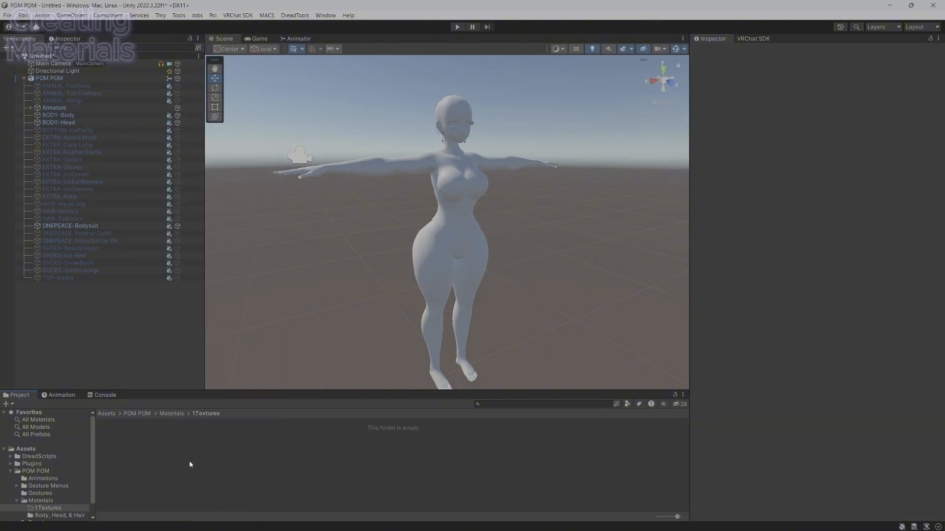
pyautogui.click(171, 414)
pyautogui.doubleClick(179, 445)
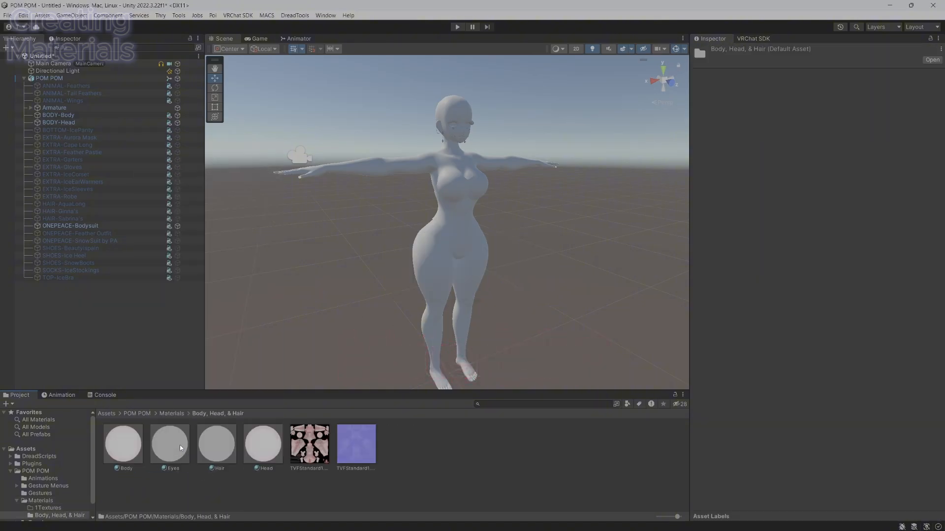
# Open the Body material's properties and apply the material to the avatar's body in the scene
pyautogui.click(107, 439)
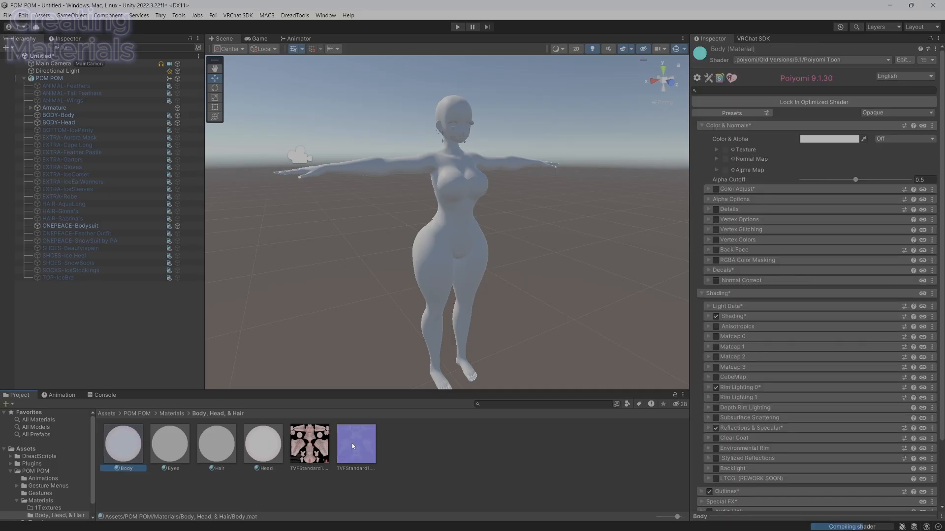
pyautogui.moveTo(353, 444); pyautogui.dragTo(350, 170)
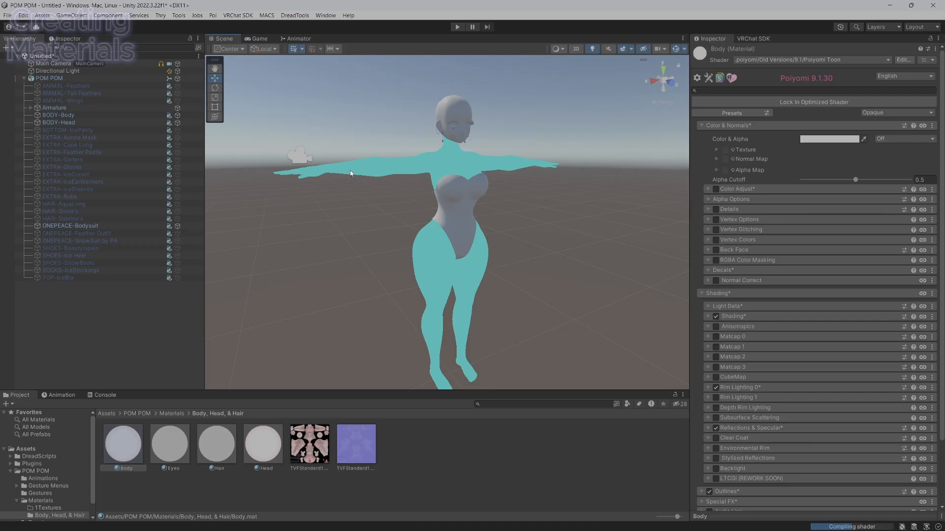
# Create a new material in the Body, Head, & Hair folder, set its shader to Poiyomi Toon, and expand Color & Normals
pyautogui.rightClick(411, 456)
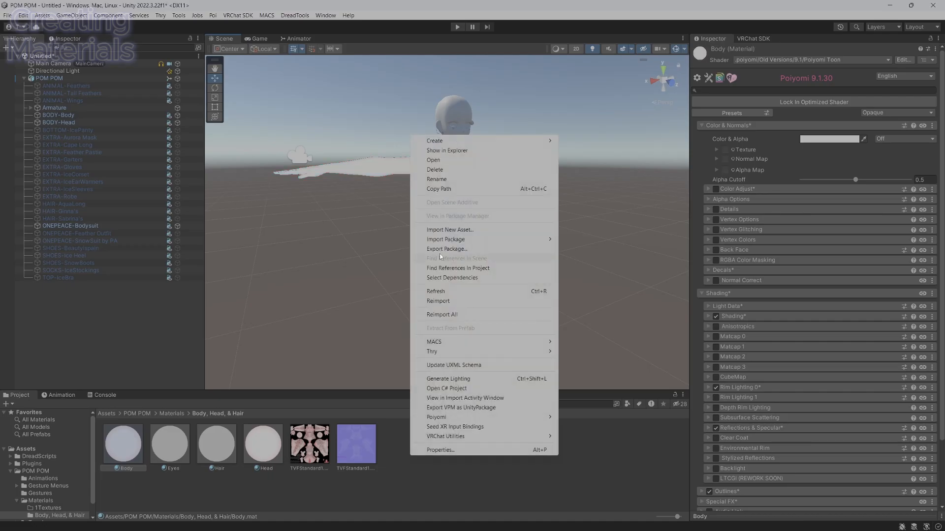
pyautogui.moveTo(449, 146)
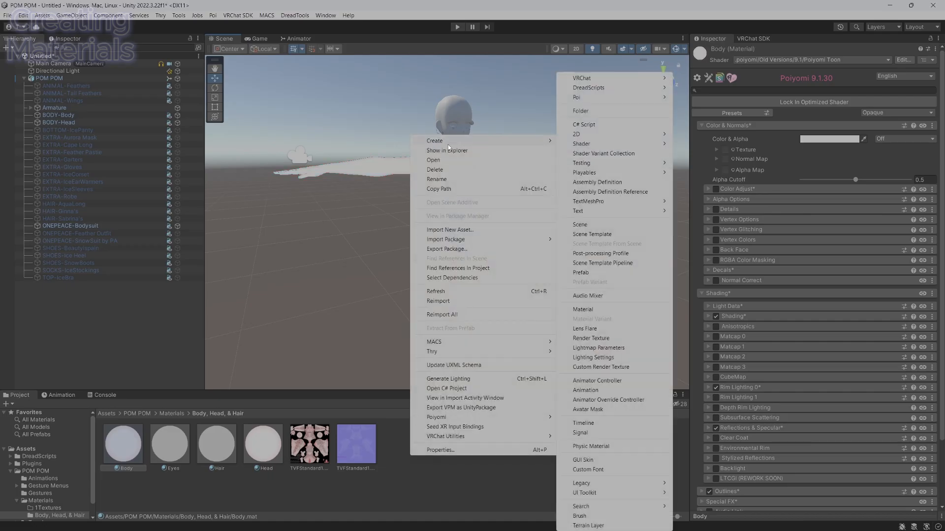
pyautogui.click(590, 310)
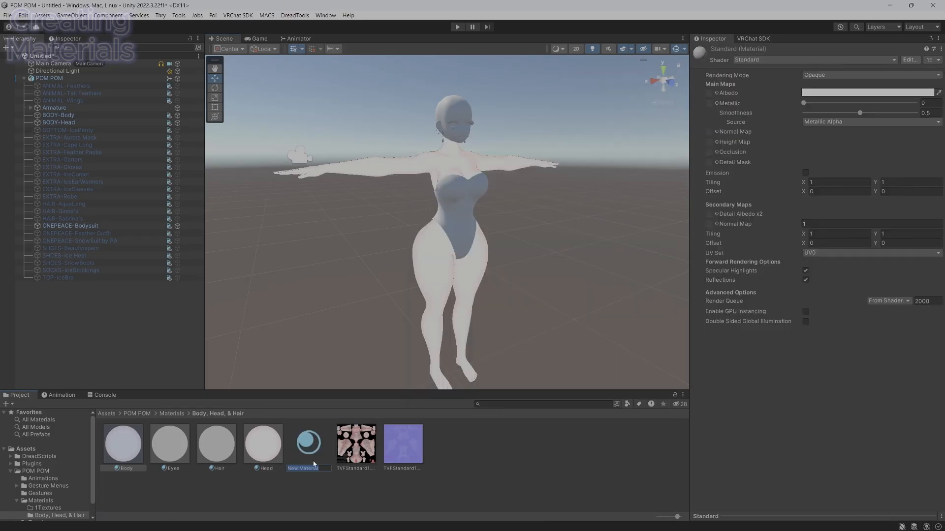
pyautogui.click(755, 60)
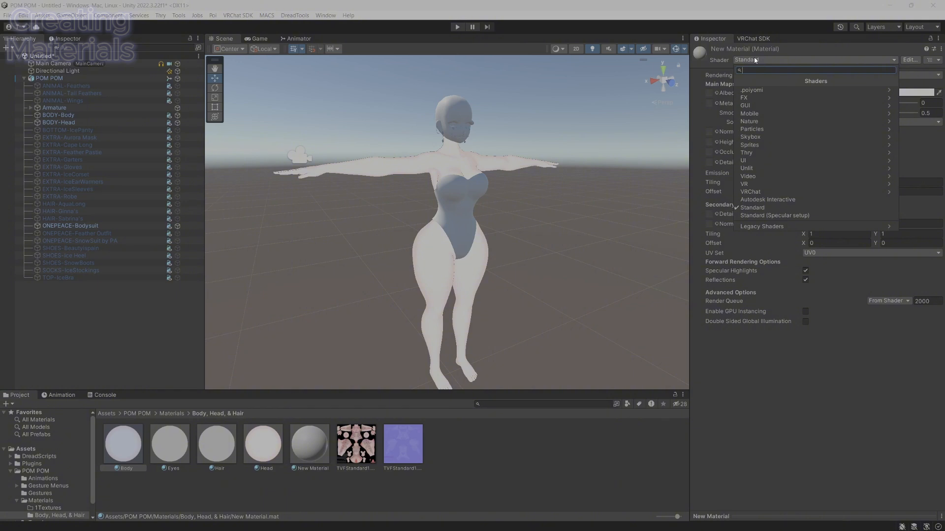
pyautogui.click(771, 90)
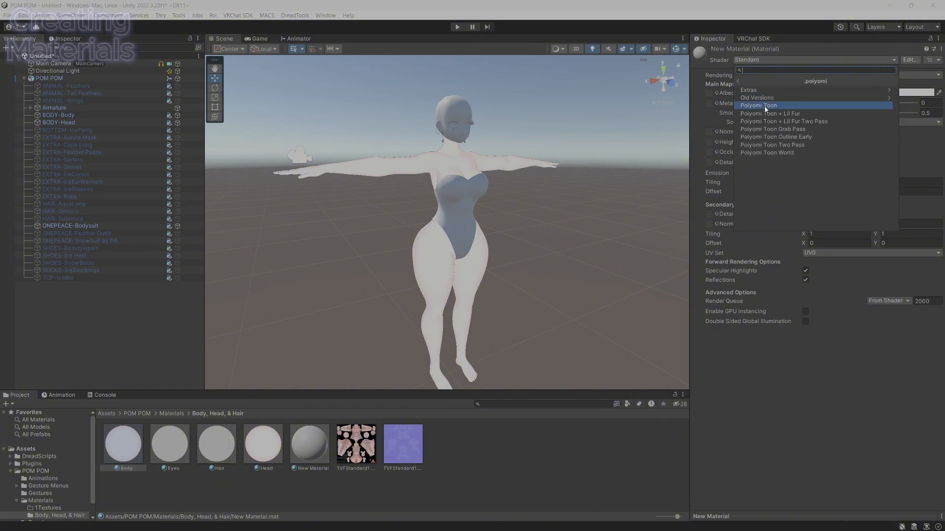
pyautogui.click(766, 106)
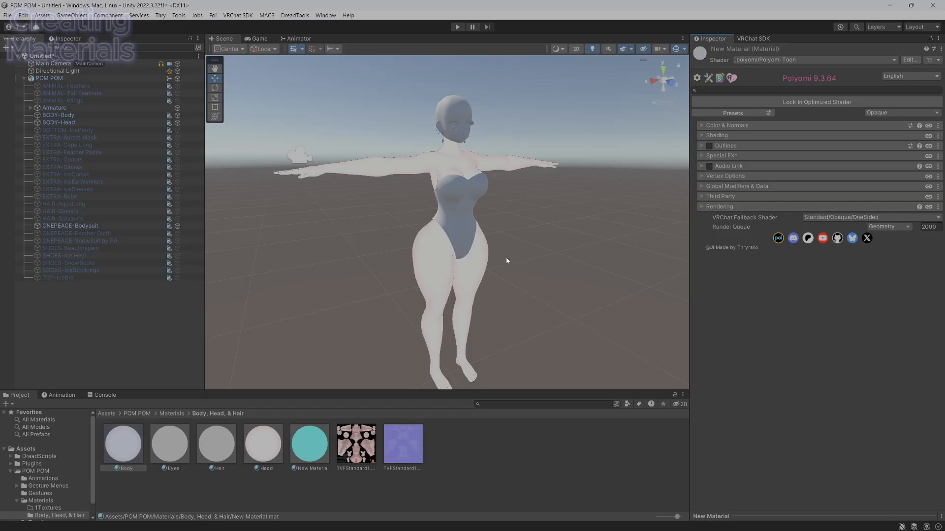
pyautogui.click(723, 126)
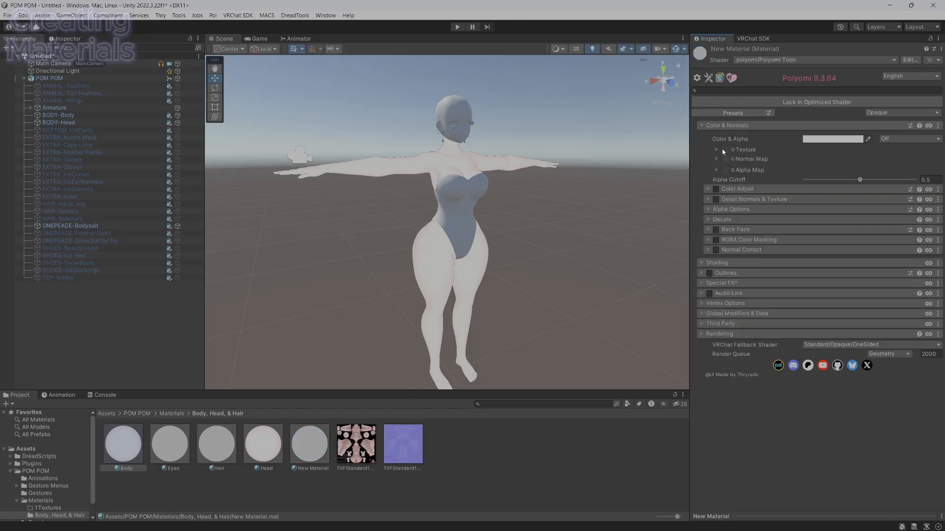
# Delete the New Material asset from the Body, Head, & Hair folder
pyautogui.rightClick(328, 441)
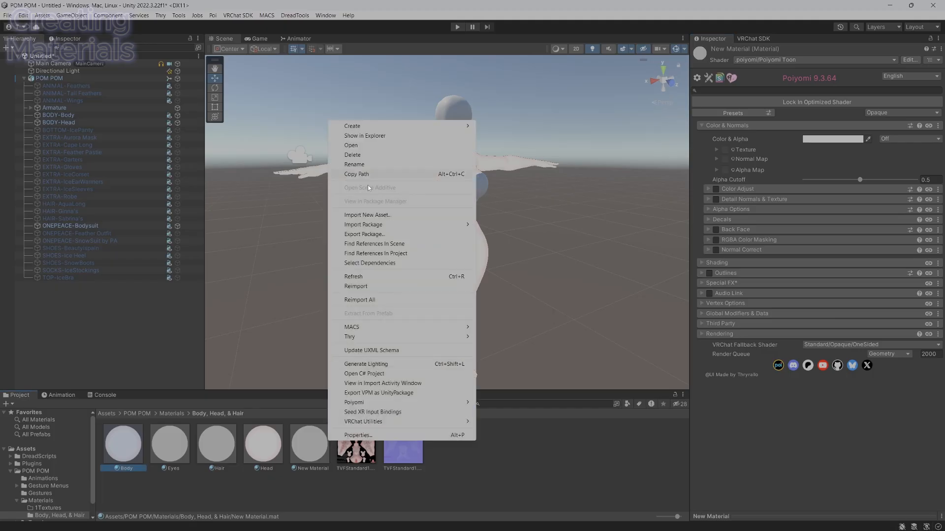
pyautogui.click(319, 433)
pyautogui.rightClick(319, 433)
pyautogui.click(401, 146)
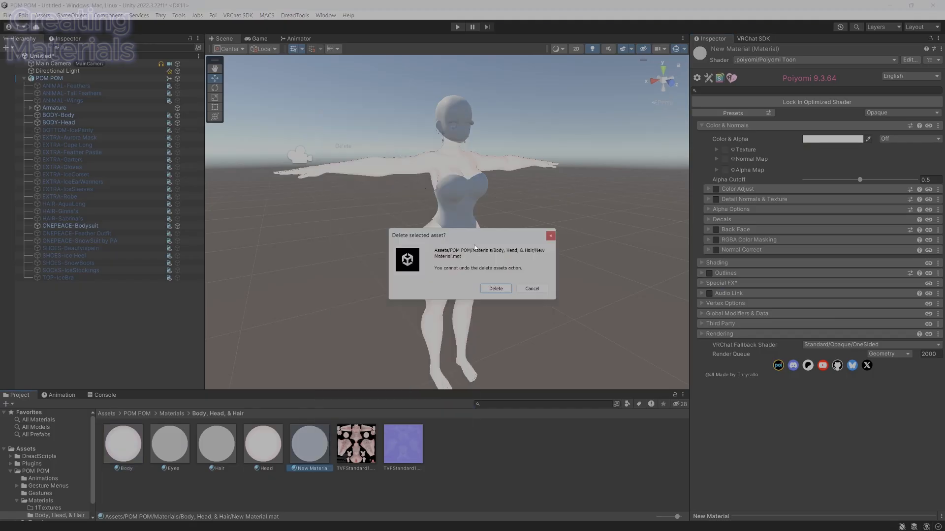
pyautogui.click(497, 290)
# Assign the body color texture and normal map to the Body material, and fix the normal map's import type
pyautogui.click(124, 449)
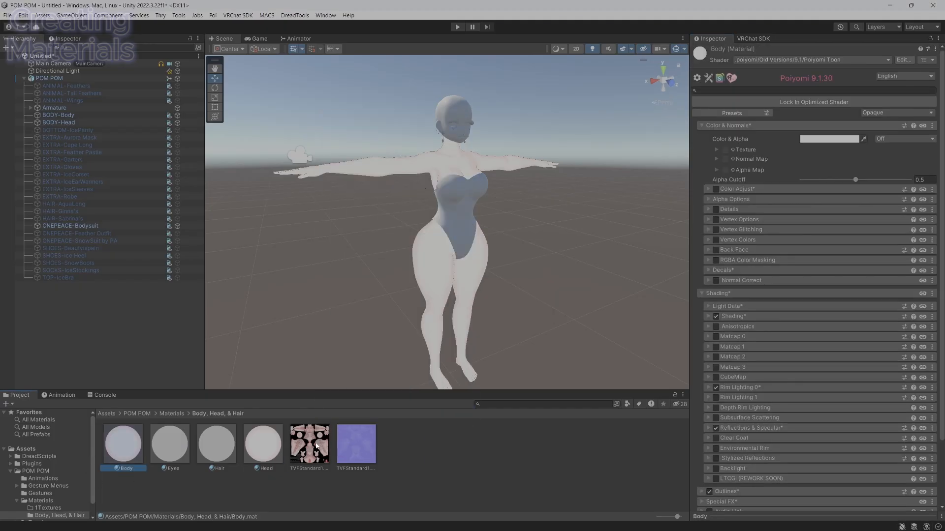
pyautogui.moveTo(317, 445); pyautogui.dragTo(724, 149)
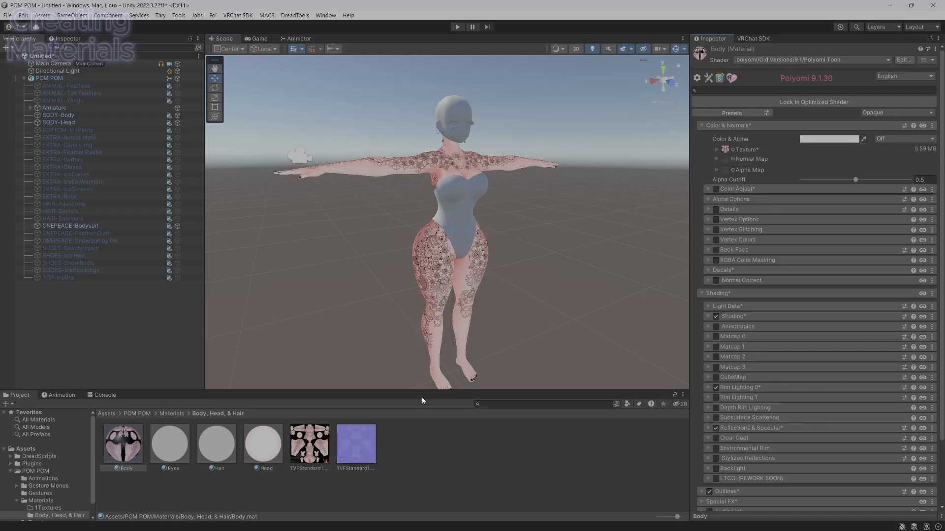
pyautogui.moveTo(356, 444); pyautogui.dragTo(722, 161)
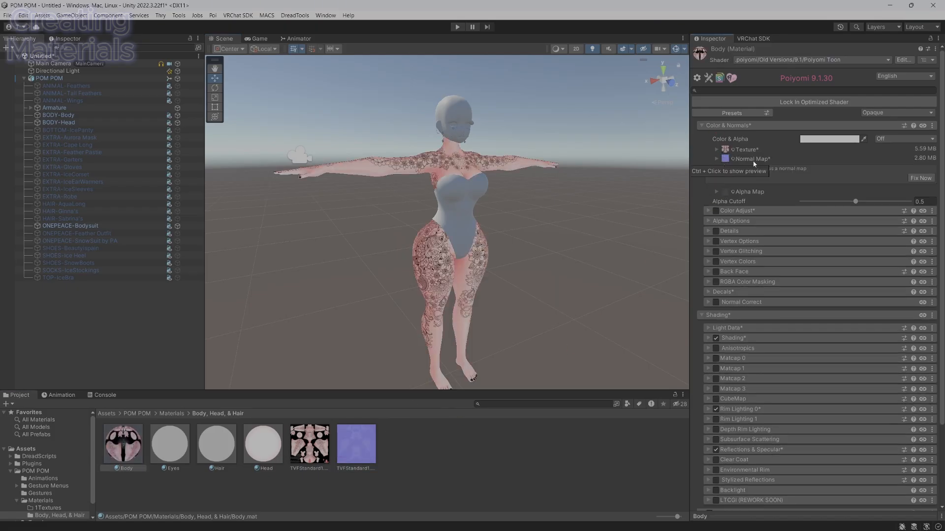
pyautogui.click(915, 177)
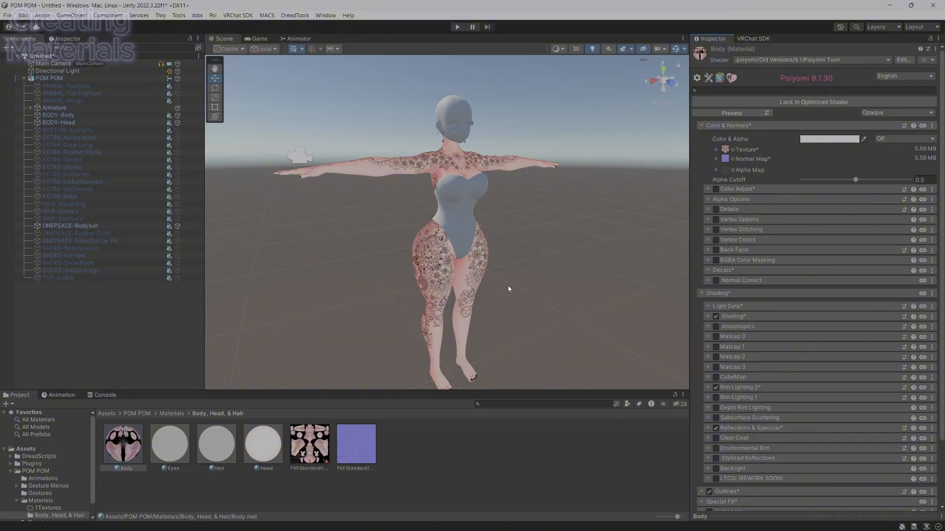
# Examine the textured body in the scene and the Body material's Shading settings
pyautogui.scroll(8, 511, 248)
pyautogui.moveTo(536, 267)
pyautogui.mouseDown(button='right')
pyautogui.moveTo(530, 305)
pyautogui.moveTo(564, 237)
pyautogui.moveTo(536, 252)
pyautogui.moveTo(549, 264)
pyautogui.mouseUp(button='right')
pyautogui.press('s')
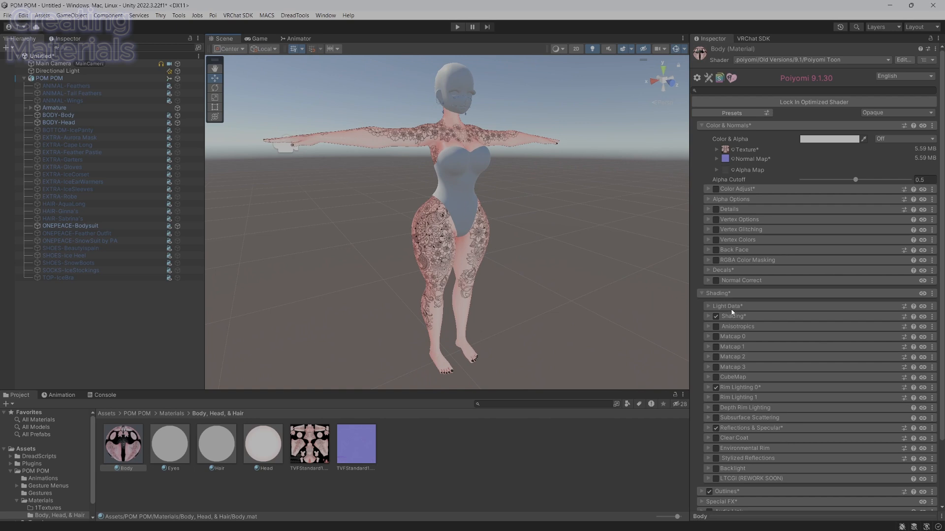
pyautogui.click(734, 316)
pyautogui.click(734, 316)
# Move the TVFStandard1.7 body color texture and normal map into the 1Textures folder
pyautogui.click(321, 443)
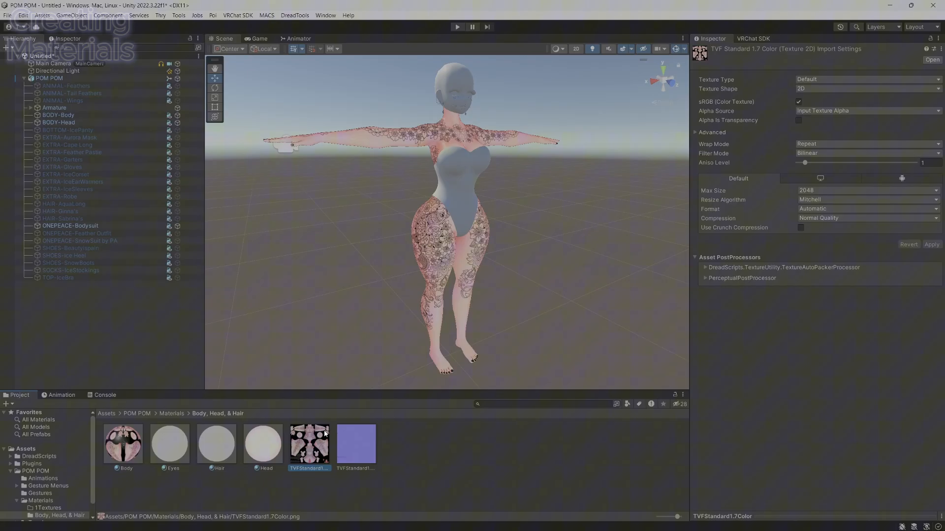
pyautogui.keyDown('ctrl'); pyautogui.click(343, 449); pyautogui.keyUp('ctrl')
pyautogui.scroll(-1, 48, 494)
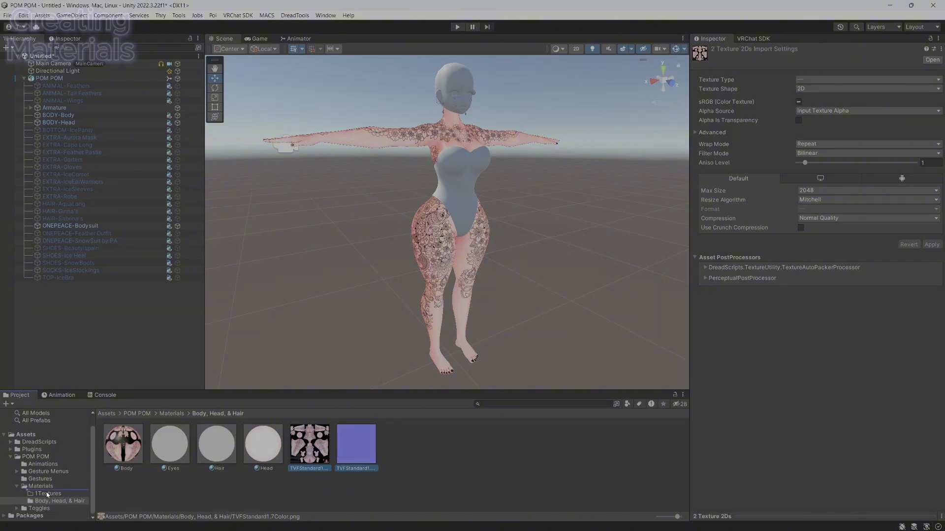
pyautogui.moveTo(46, 495); pyautogui.dragTo(55, 497)
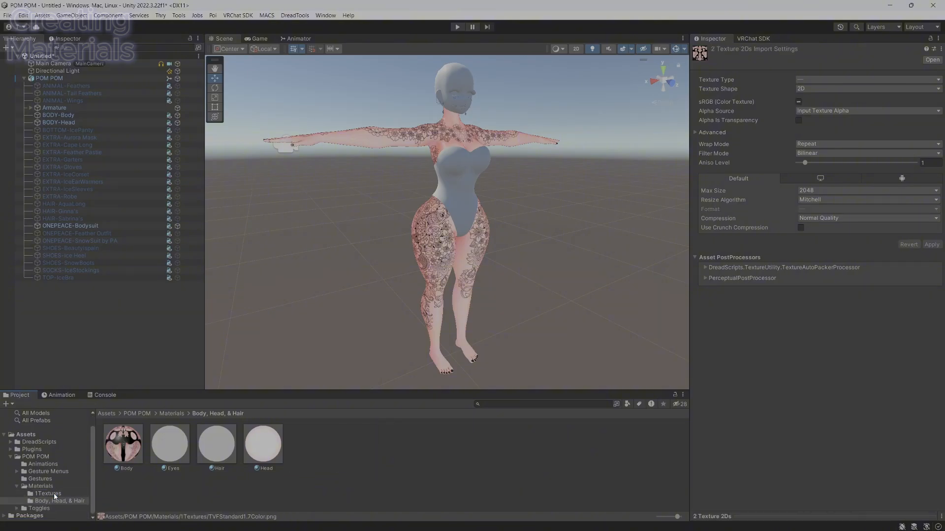
pyautogui.click(55, 495)
# Create a folder named Textures inside the Body, Head, & Hair folder
pyautogui.click(64, 500)
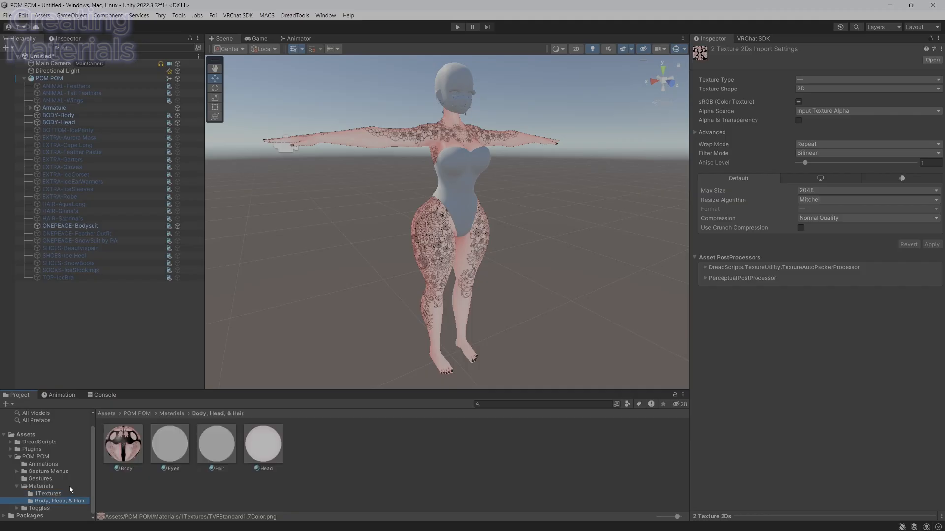
pyautogui.rightClick(143, 487)
pyautogui.moveTo(196, 169)
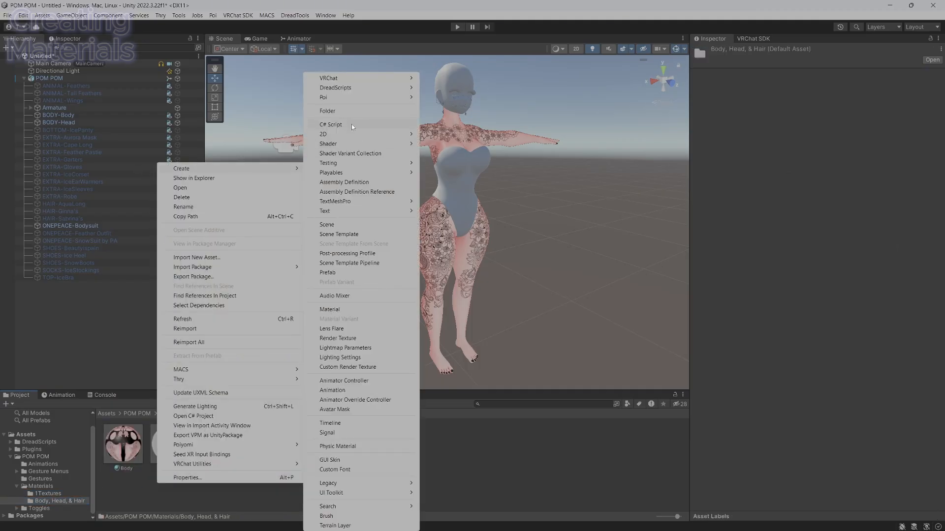
pyautogui.click(335, 77)
pyautogui.write('Textures')
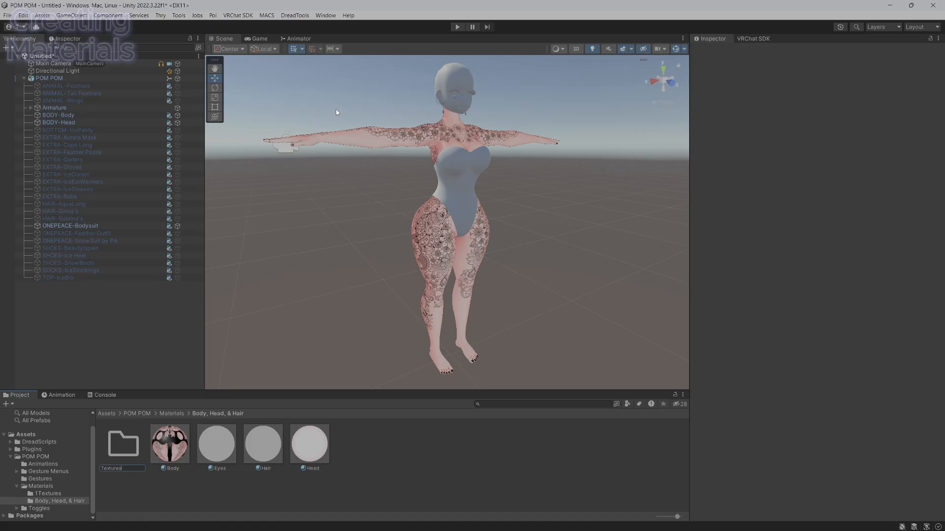
pyautogui.press('Return')
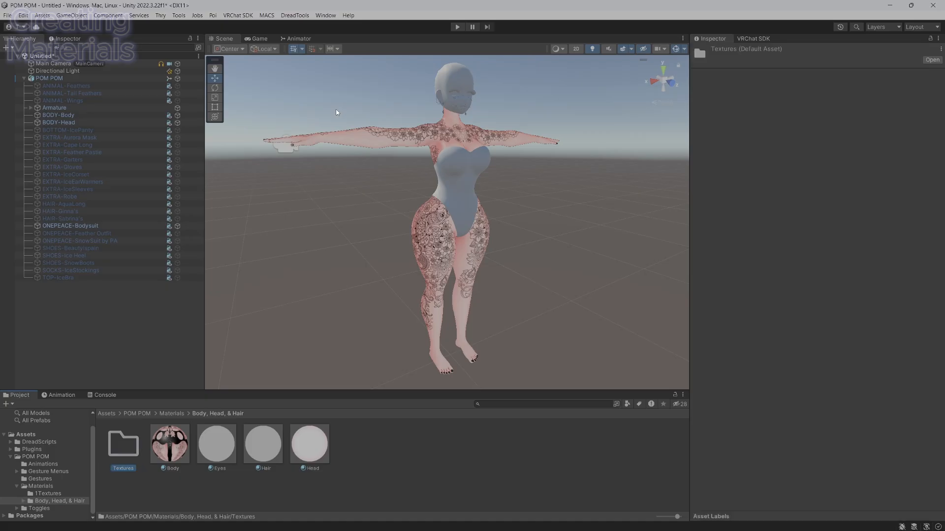
# Move the two body textures from 1Textures back into Body, Head, & Hair, and delete the 1Textures folder
pyautogui.click(61, 494)
pyautogui.moveTo(100, 448); pyautogui.dragTo(79, 502)
pyautogui.rightClick(65, 494)
pyautogui.click(100, 209)
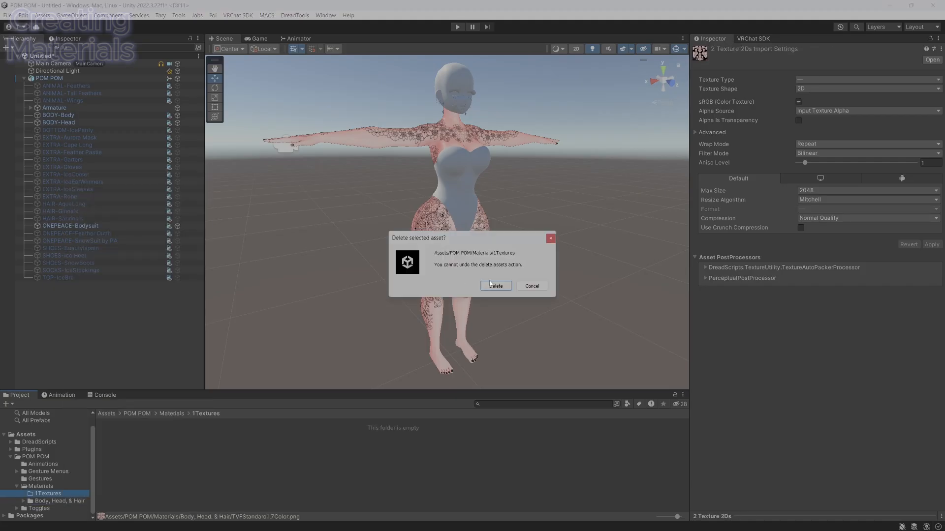
pyautogui.click(504, 287)
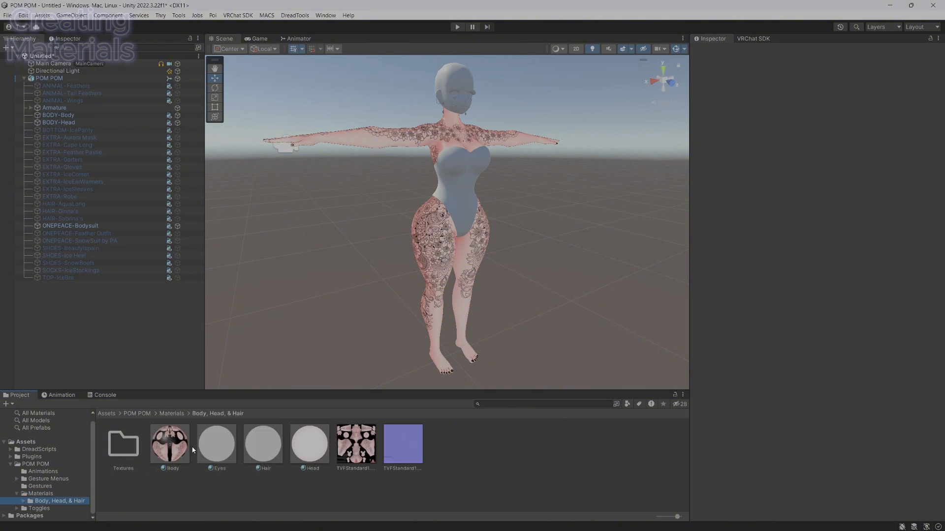
# Move the body color texture and normal map into the new Textures folder within Body, Head, & Hair
pyautogui.keyDown('shift'); pyautogui.click(360, 461); pyautogui.keyUp('shift')
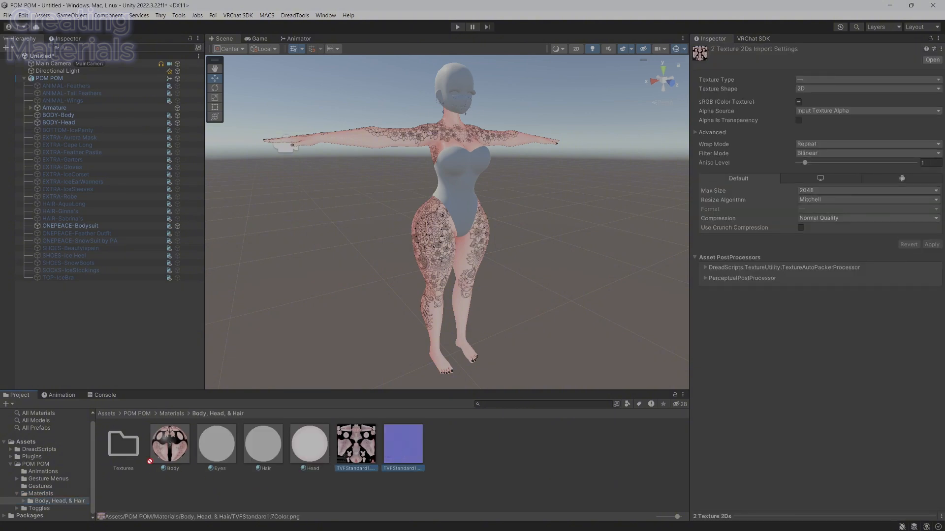
pyautogui.moveTo(360, 453); pyautogui.dragTo(122, 449)
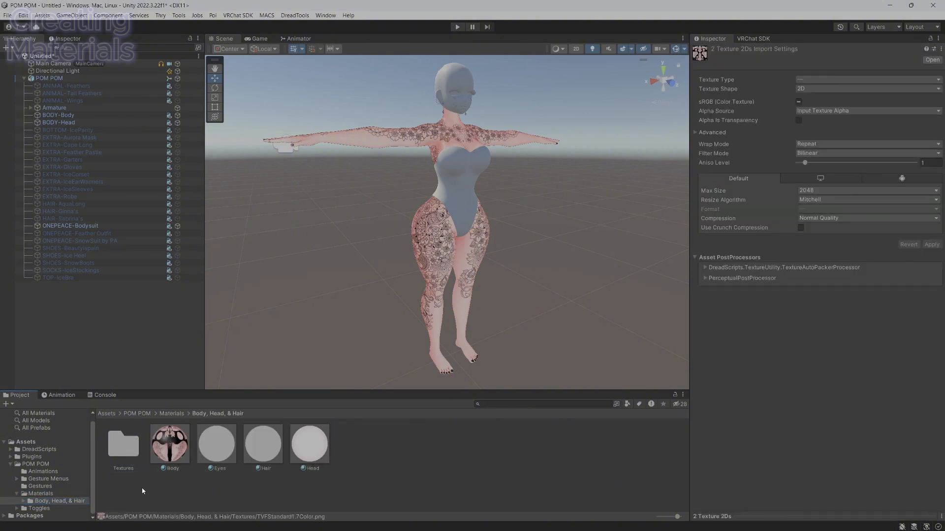
# View the avatar's head up close, select the Head material, and switch to File Explorer for its textures
pyautogui.press('w')
pyautogui.moveTo(470, 289)
pyautogui.mouseDown(button='right')
pyautogui.moveTo(514, 251)
pyautogui.moveTo(492, 213)
pyautogui.moveTo(502, 227)
pyautogui.moveTo(490, 281)
pyautogui.moveTo(478, 285)
pyautogui.mouseUp(button='right')
pyautogui.press('w')
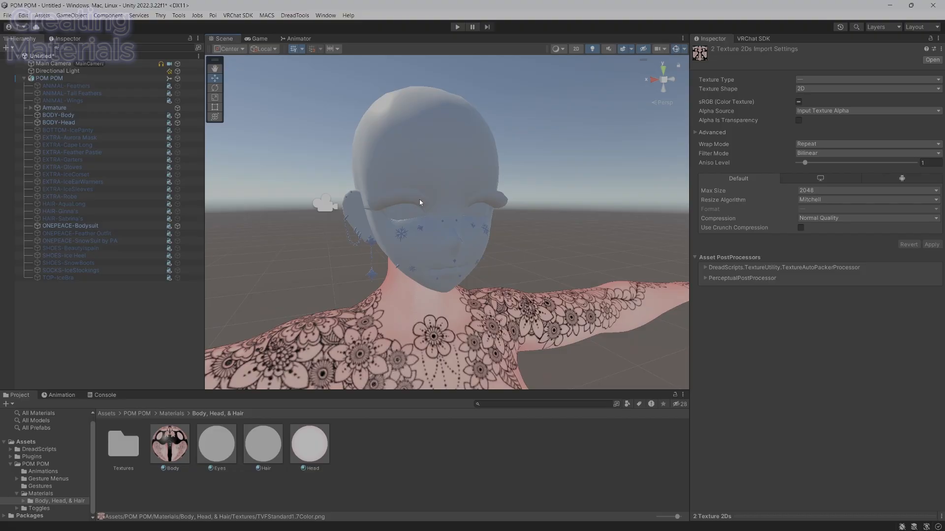
pyautogui.click(307, 448)
pyautogui.hotkey('alt', 'Tab')
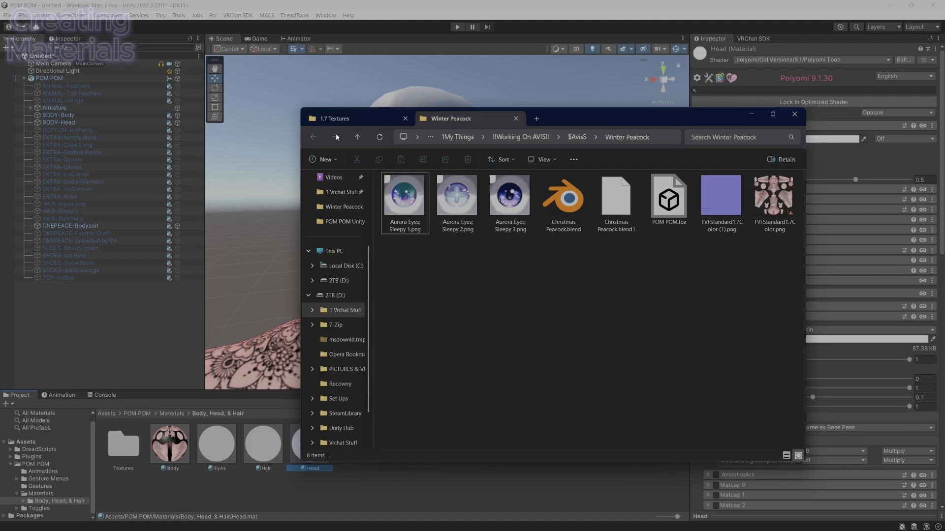
pyautogui.click(389, 118)
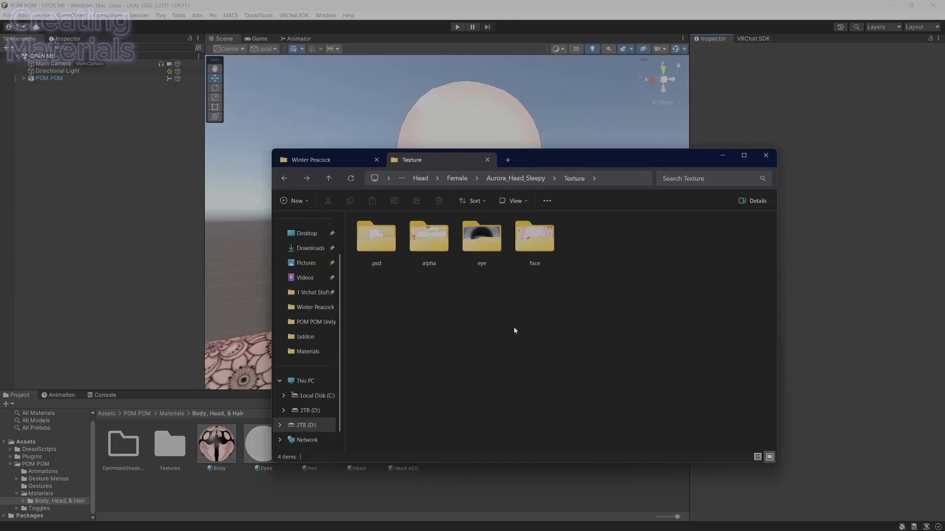
# Examine the face, alpha, and eye texture folders of Aurora_Head_Sleepy
pyautogui.doubleClick(541, 252)
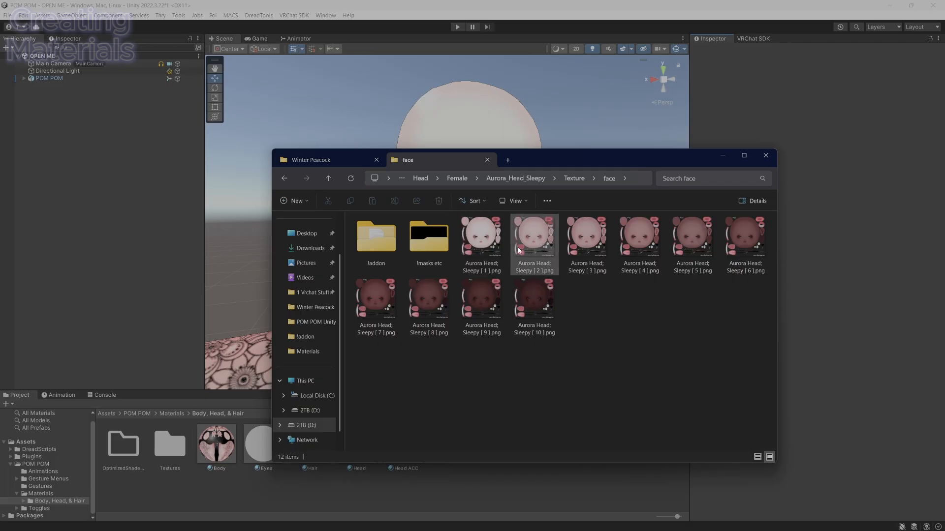
pyautogui.hotkey('alt', 'Left')
pyautogui.doubleClick(433, 251)
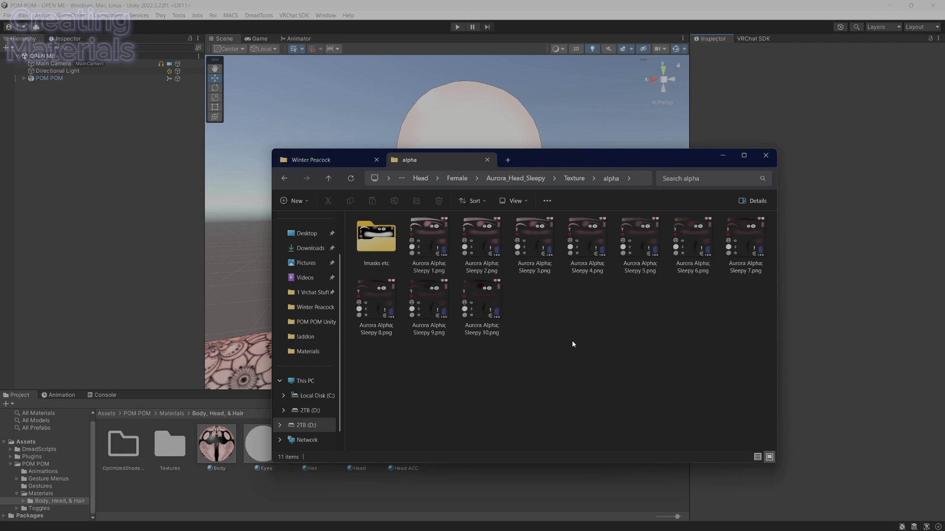
pyautogui.hotkey('alt', 'Left')
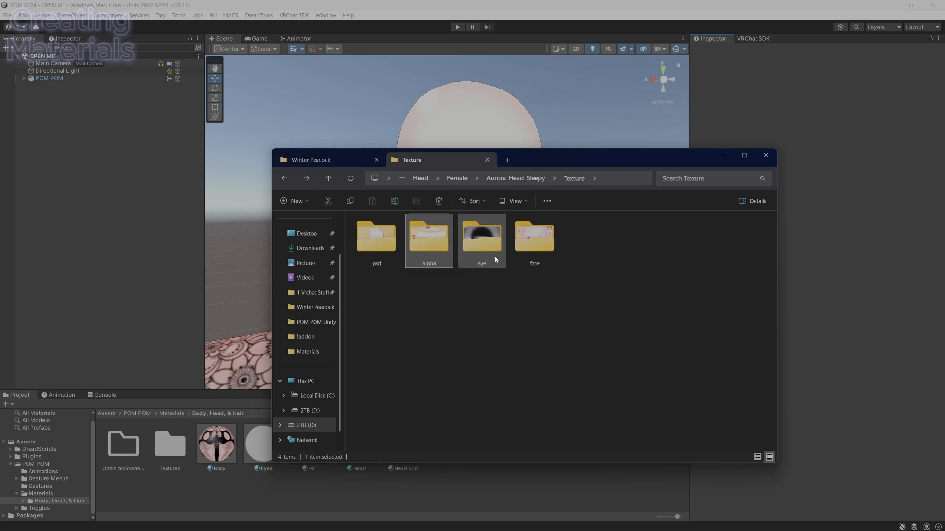
pyautogui.doubleClick(484, 246)
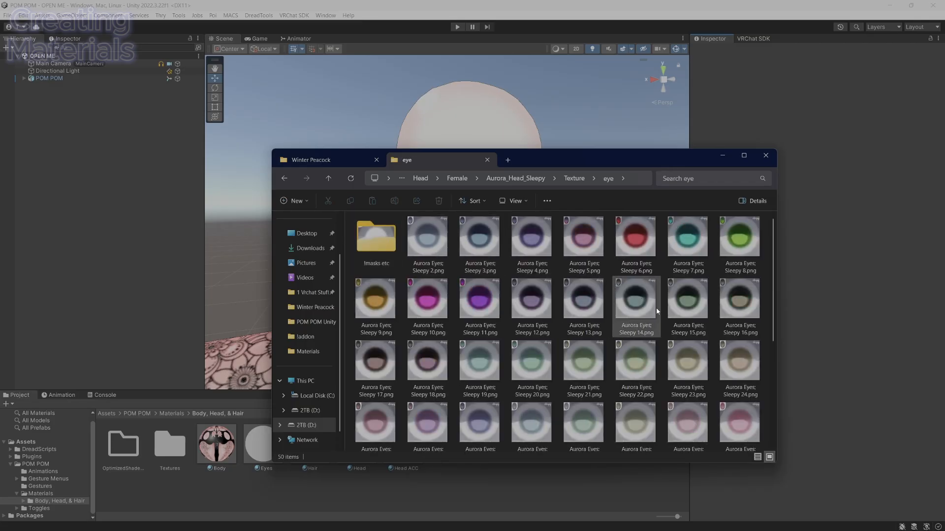
pyautogui.hotkey('alt', 'Left')
pyautogui.click(518, 299)
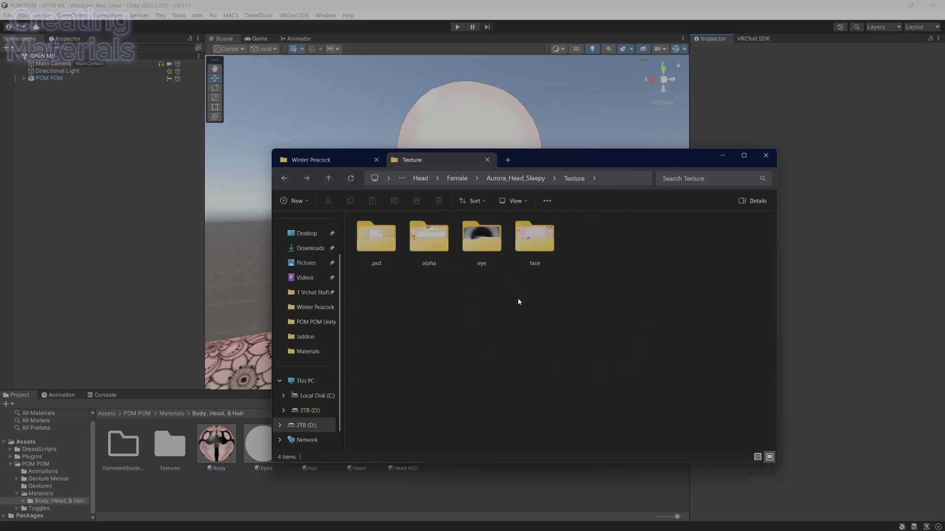
# Import the two Aurora Head; Sleepy [ 2 ] PNG files from Downloads into Unity's Body, Head, & Hair folder
pyautogui.click(310, 248)
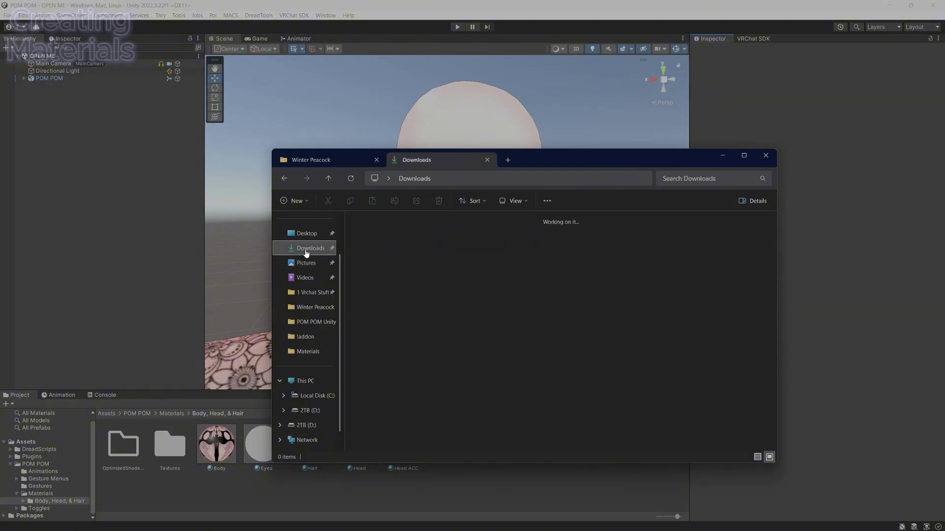
pyautogui.hotkey('ctrl', 'a')
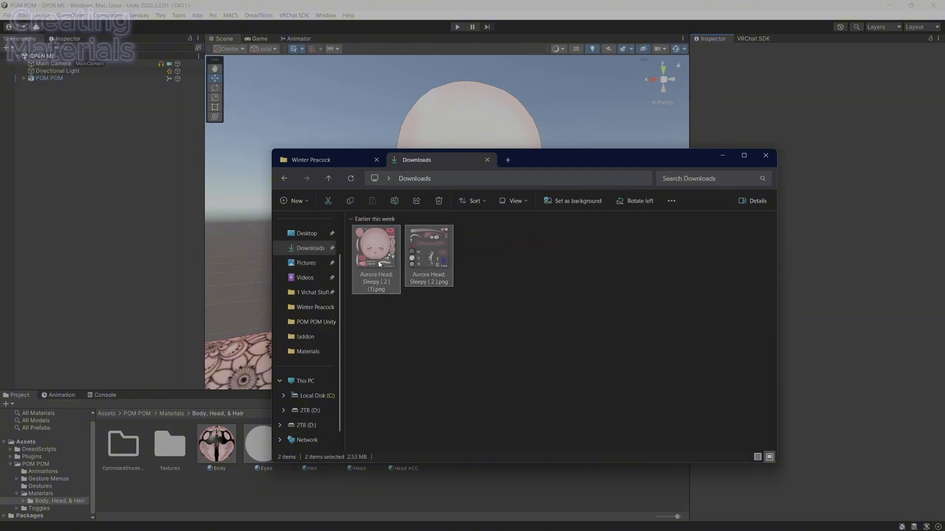
pyautogui.moveTo(379, 264); pyautogui.dragTo(470, 480)
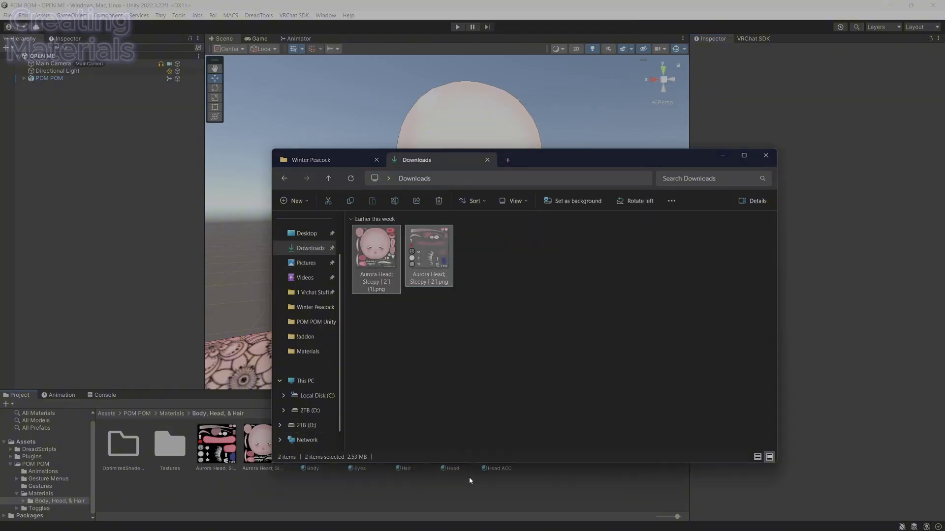
pyautogui.click(470, 479)
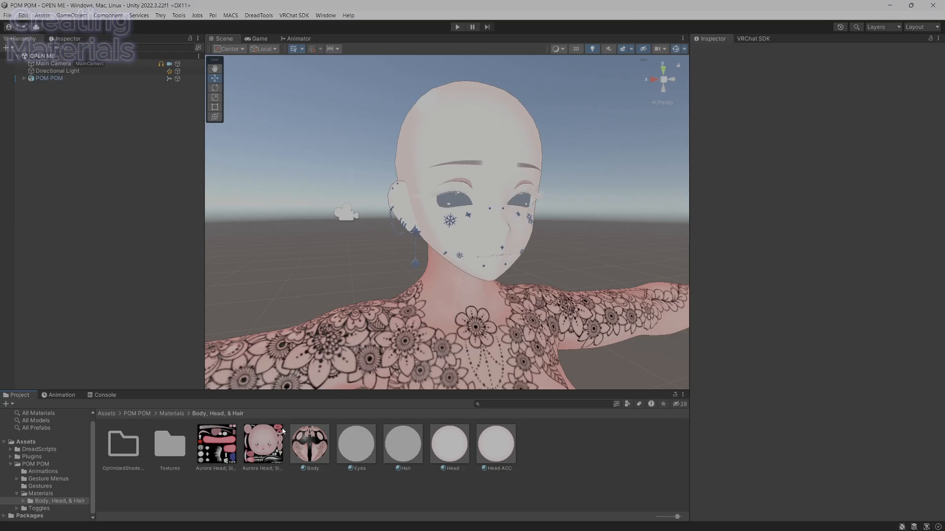
# Inspect the Body and Head ACC materials, including the rendering mode options available for Head ACC
pyautogui.click(309, 448)
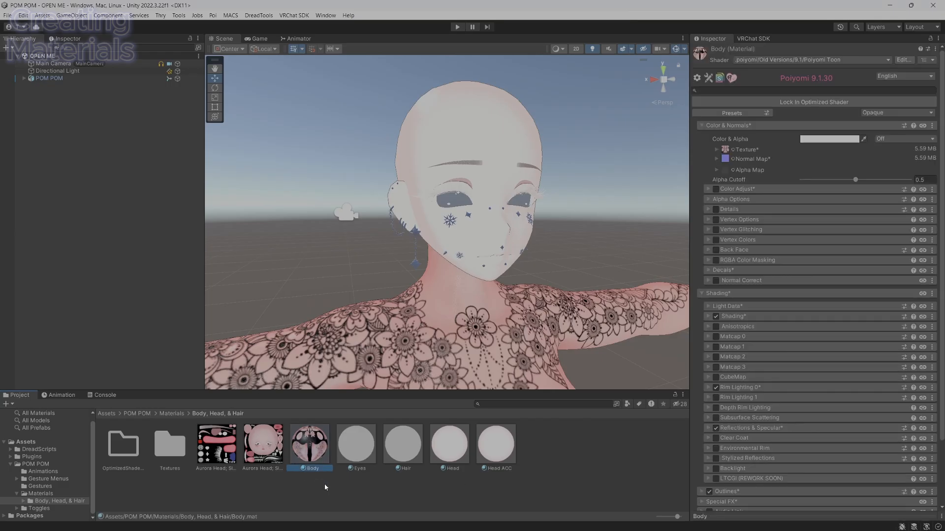
pyautogui.click(324, 487)
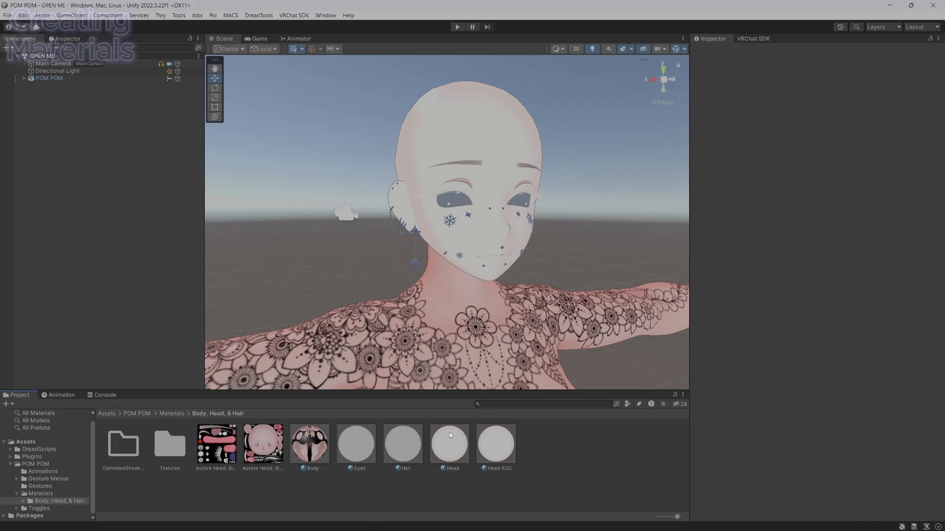
pyautogui.click(501, 453)
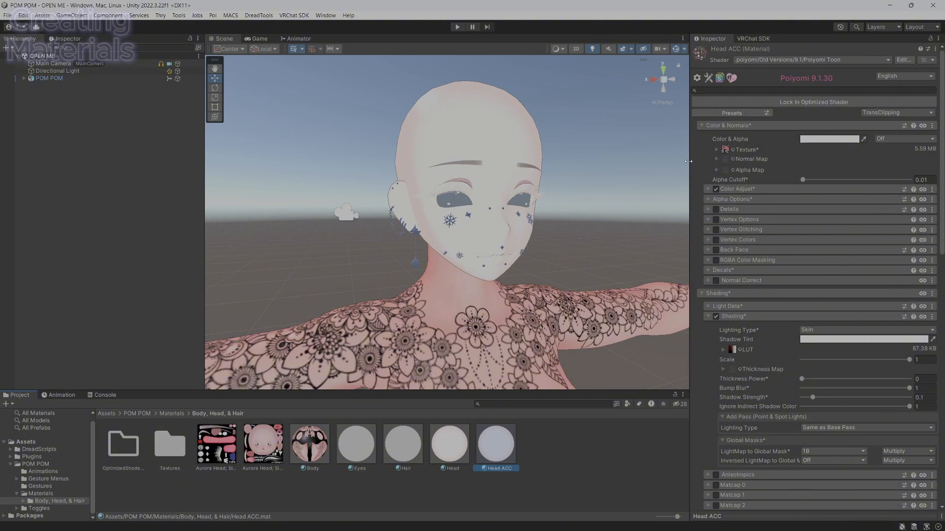
pyautogui.click(877, 113)
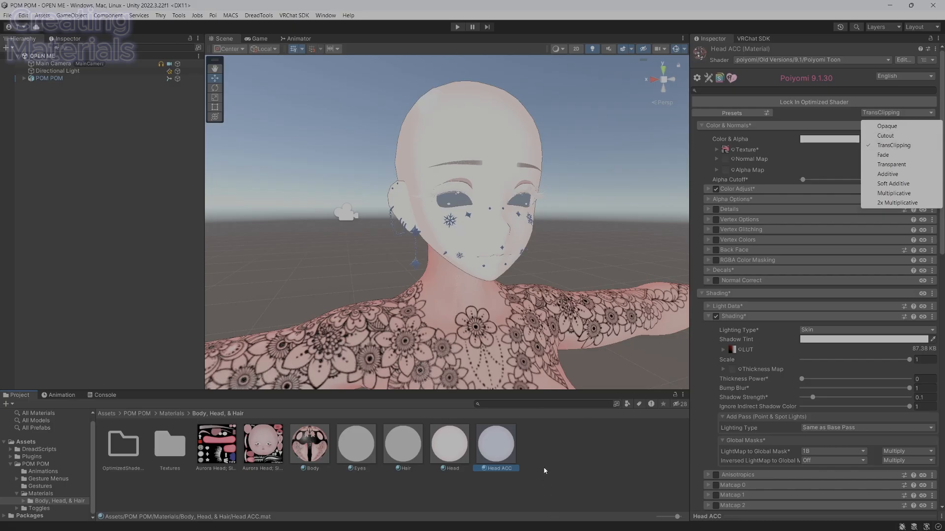
pyautogui.click(566, 468)
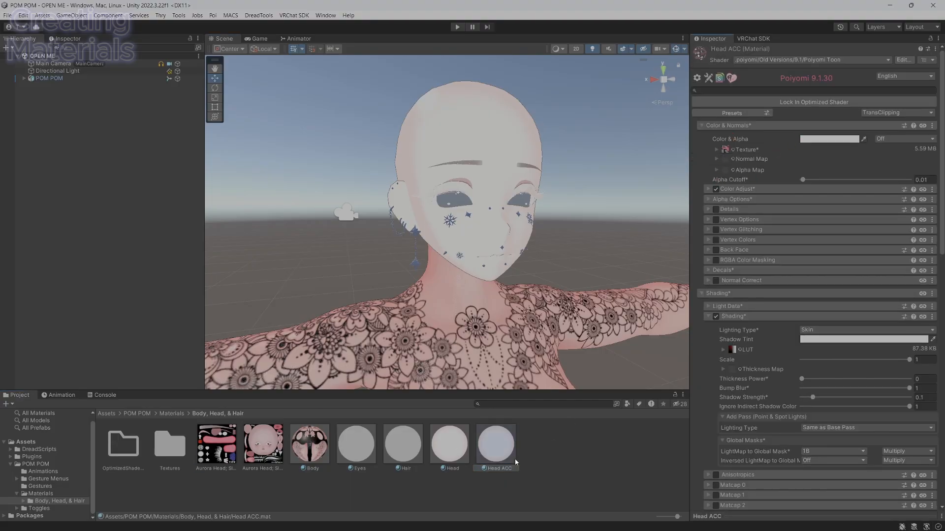
pyautogui.moveTo(501, 461); pyautogui.dragTo(547, 199)
# Assign the Aurora Head; Sleepy face texture as the Head material's main texture
pyautogui.moveTo(553, 297); pyautogui.dragTo(529, 362, button='right')
pyautogui.click(459, 456)
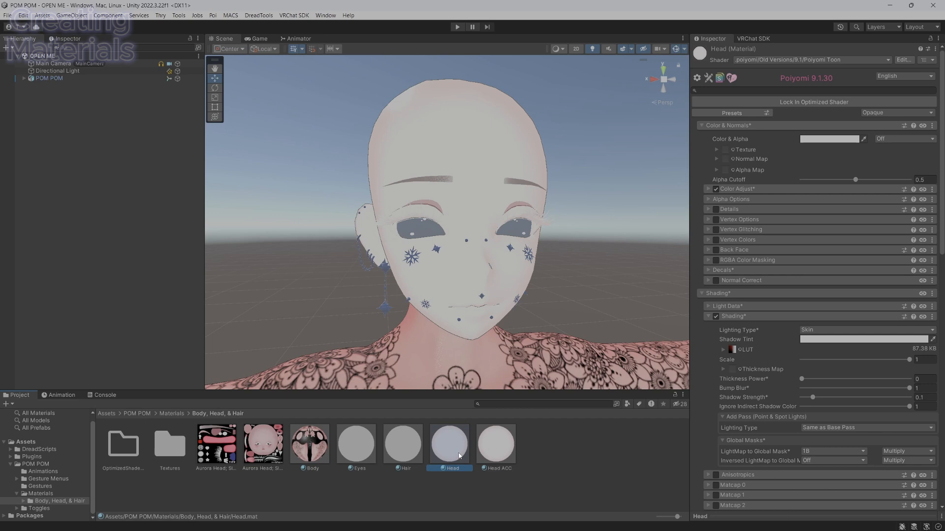
pyautogui.moveTo(264, 444); pyautogui.dragTo(725, 150)
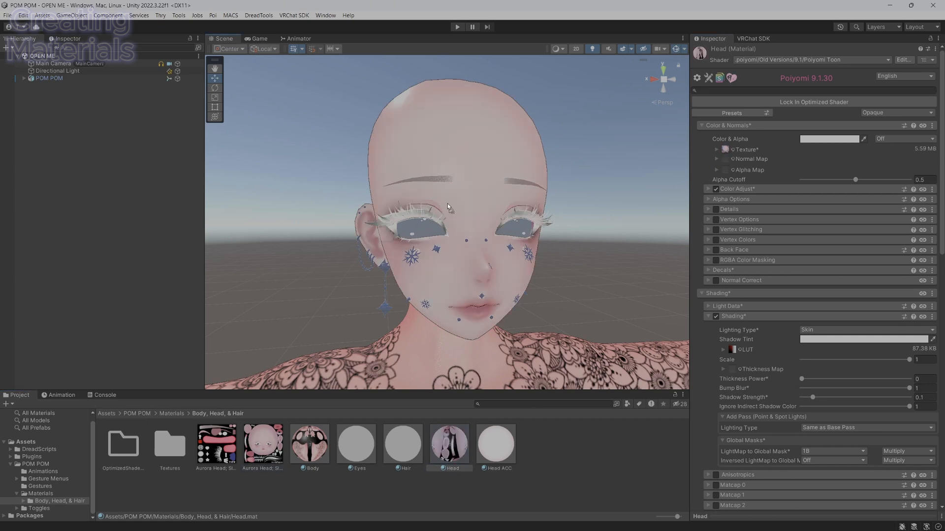
# Examine the METAL material in the Materials folder, collapsing its Dissolve and Special FX sections to view the remaining settings
pyautogui.keyDown('alt'); pyautogui.moveTo(529, 329); pyautogui.dragTo(450, 392); pyautogui.keyUp('alt')
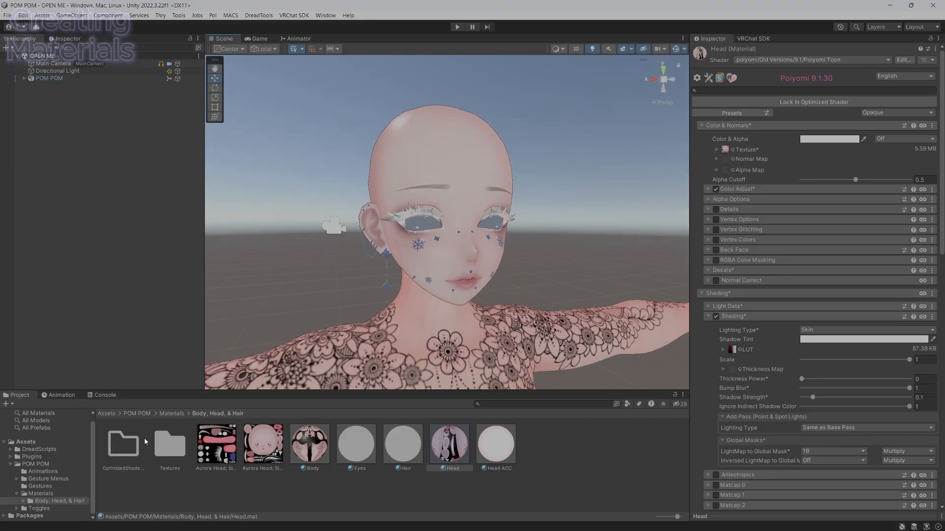
pyautogui.click(178, 416)
pyautogui.keyDown('alt'); pyautogui.moveTo(312, 299); pyautogui.dragTo(355, 306); pyautogui.keyUp('alt')
pyautogui.scroll(4, 352, 304)
pyautogui.moveTo(356, 306); pyautogui.dragTo(333, 311, button='right')
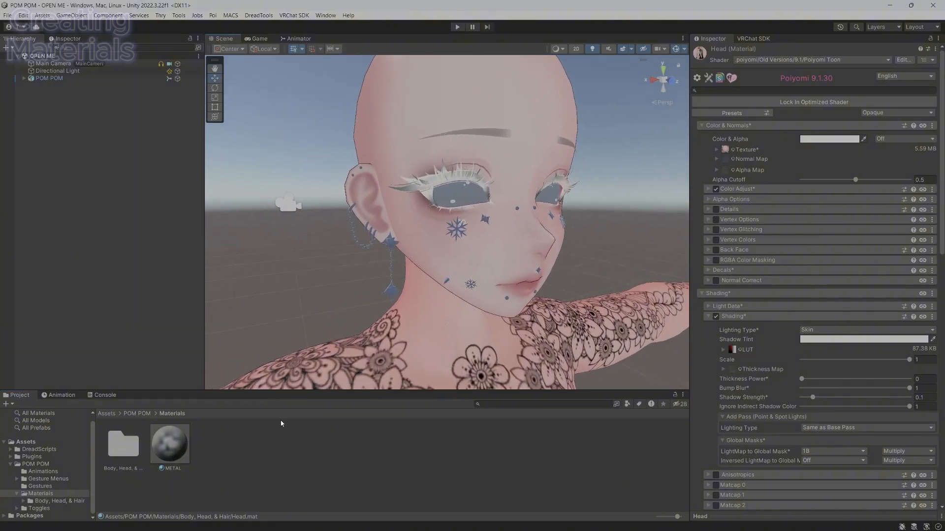
pyautogui.click(174, 450)
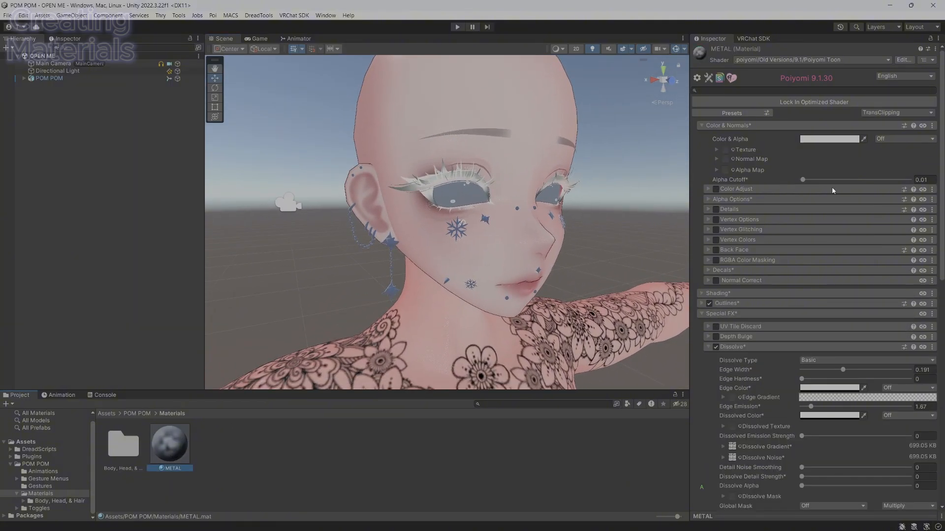
pyautogui.click(741, 348)
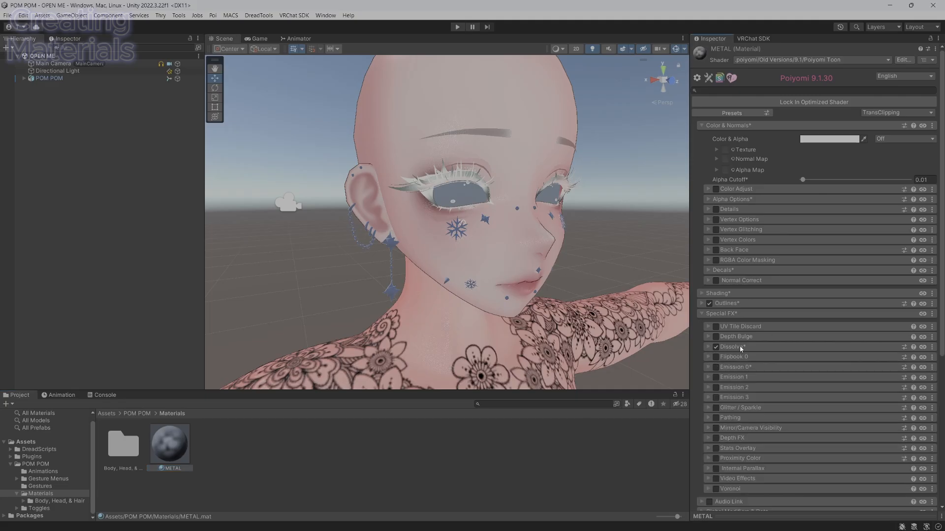
pyautogui.click(728, 315)
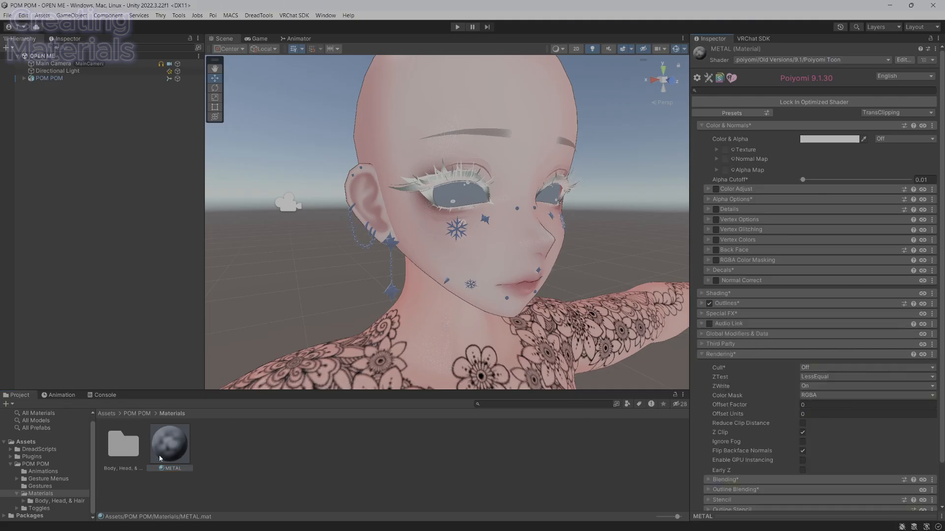
# Apply the METAL material to the avatar's facial piercings and earrings, and set its outline size to 0.01
pyautogui.moveTo(160, 459); pyautogui.dragTo(392, 243)
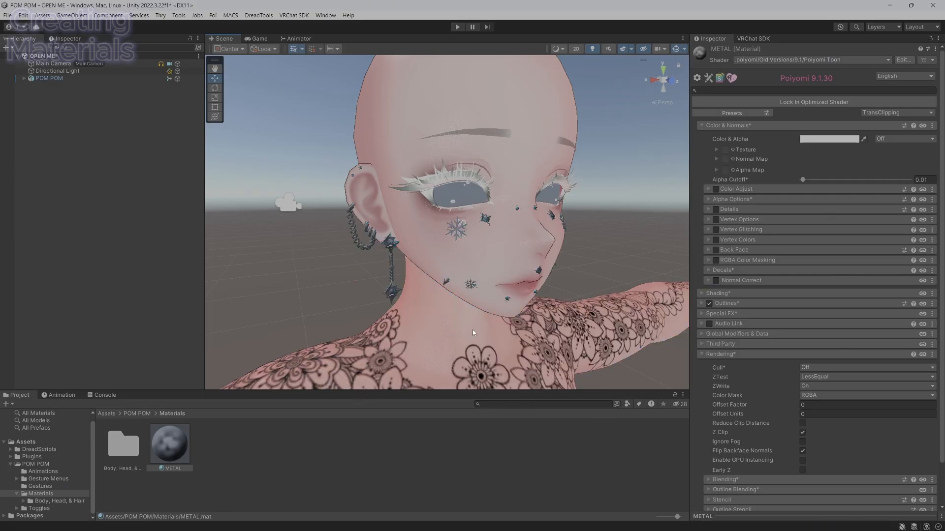
pyautogui.click(731, 304)
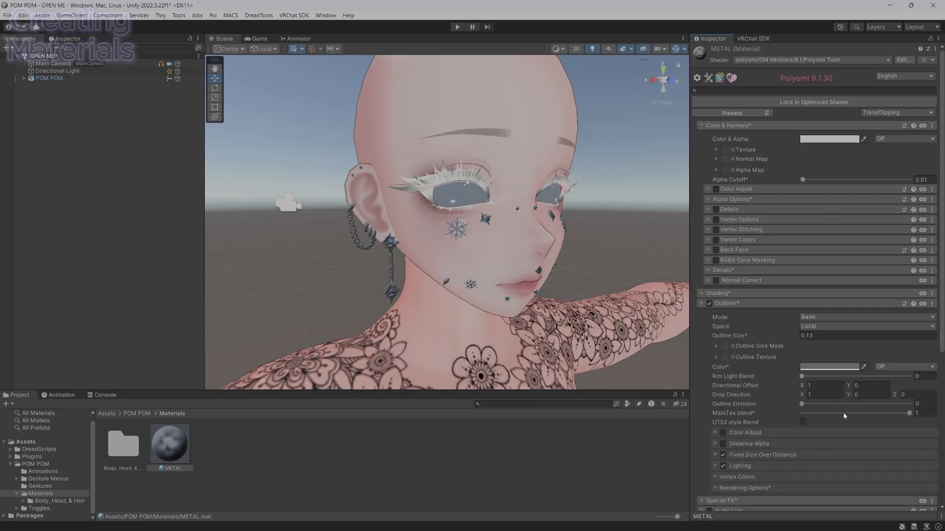
pyautogui.click(815, 335)
pyautogui.moveTo(818, 337); pyautogui.dragTo(810, 338)
pyautogui.press('BackSpace')
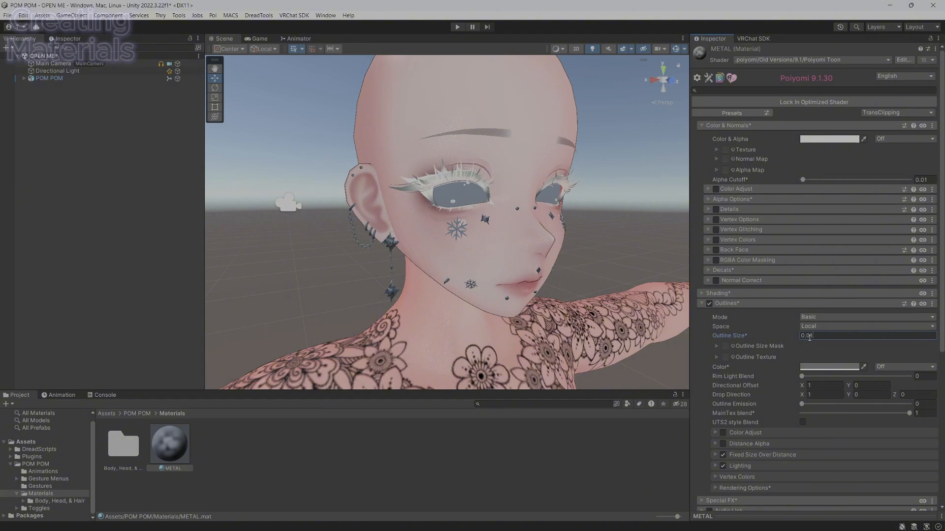
pyautogui.click(220, 458)
pyautogui.press('w')
pyautogui.moveTo(505, 261); pyautogui.dragTo(373, 270, button='right')
pyautogui.press('s')
pyautogui.press('d')
pyautogui.press('w')
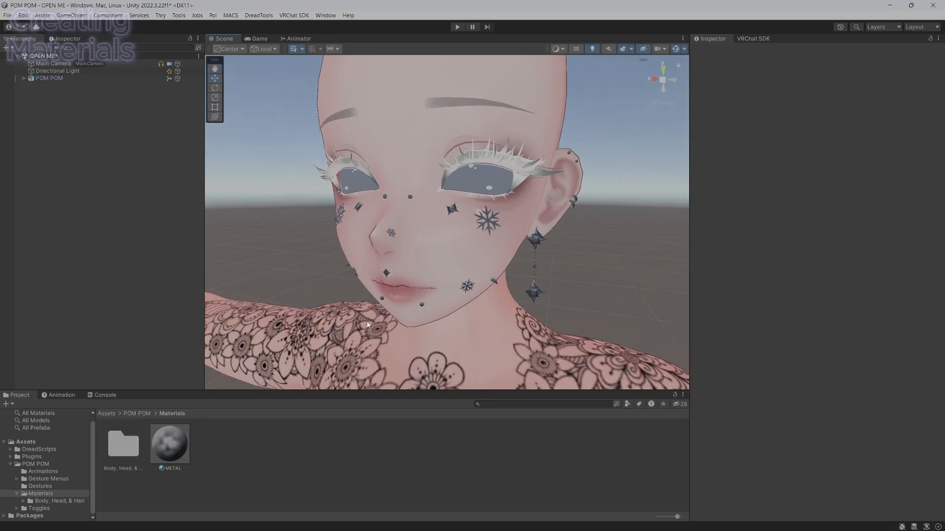
# Reselect the METAL material and open the Matcap 0 settings within its Shading section
pyautogui.click(171, 449)
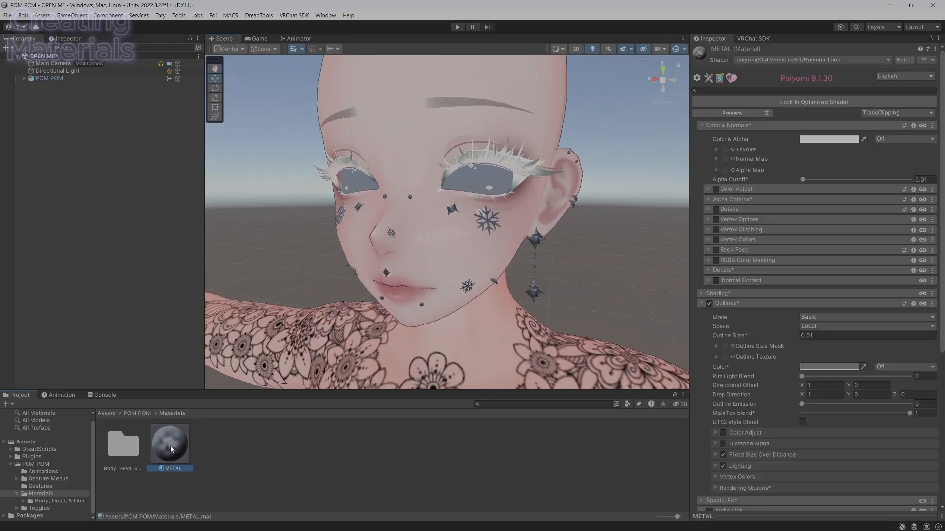
pyautogui.click(742, 303)
pyautogui.click(730, 315)
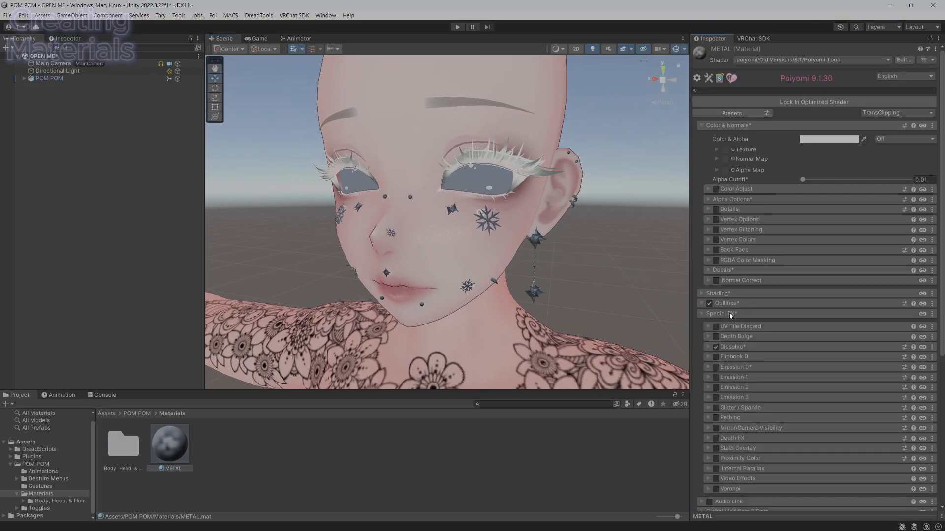
pyautogui.click(731, 315)
pyautogui.click(722, 294)
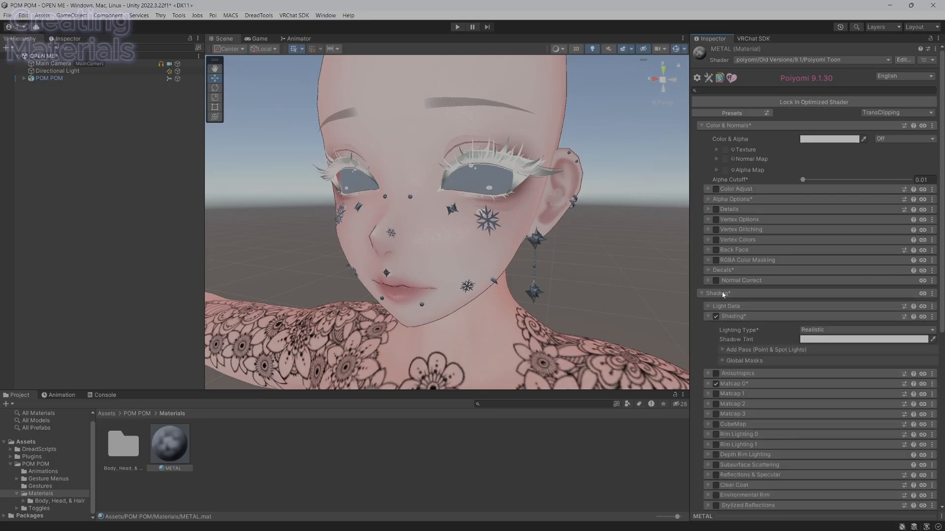
pyautogui.click(738, 383)
pyautogui.scroll(-3, 741, 382)
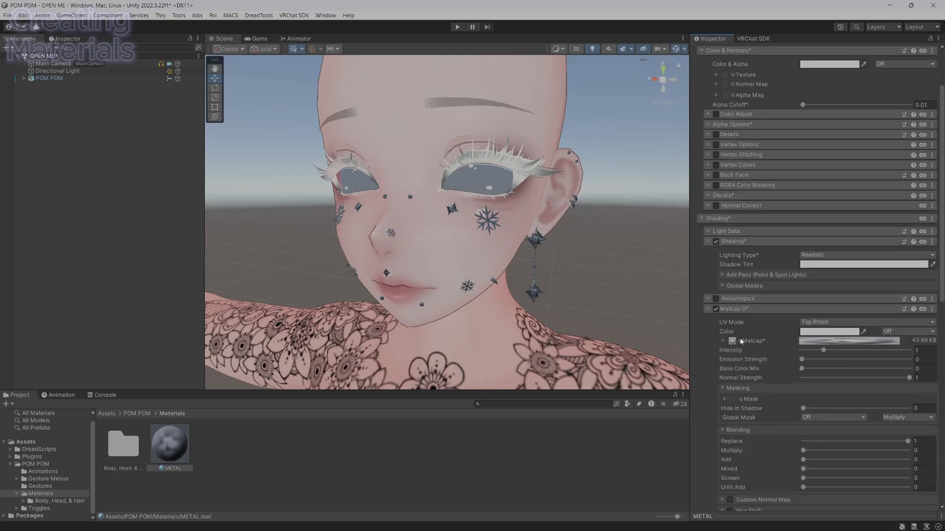
# Try other Matcap 0 textures on METAL, including T_Matcap_MC (33) and (23), and return to T_Matcap_MC (28)
pyautogui.click(743, 340)
pyautogui.moveTo(786, 332); pyautogui.dragTo(821, 271)
pyautogui.scroll(-10, 778, 366)
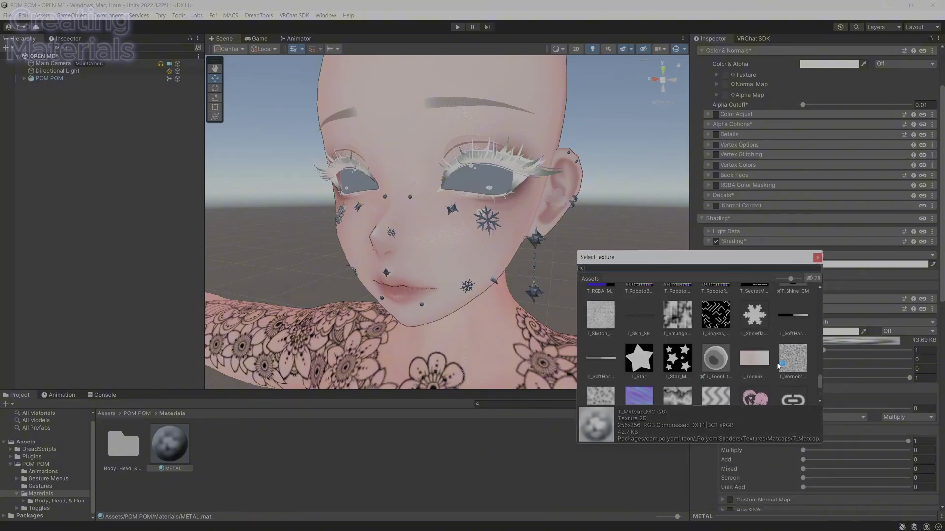
pyautogui.scroll(10, 778, 365)
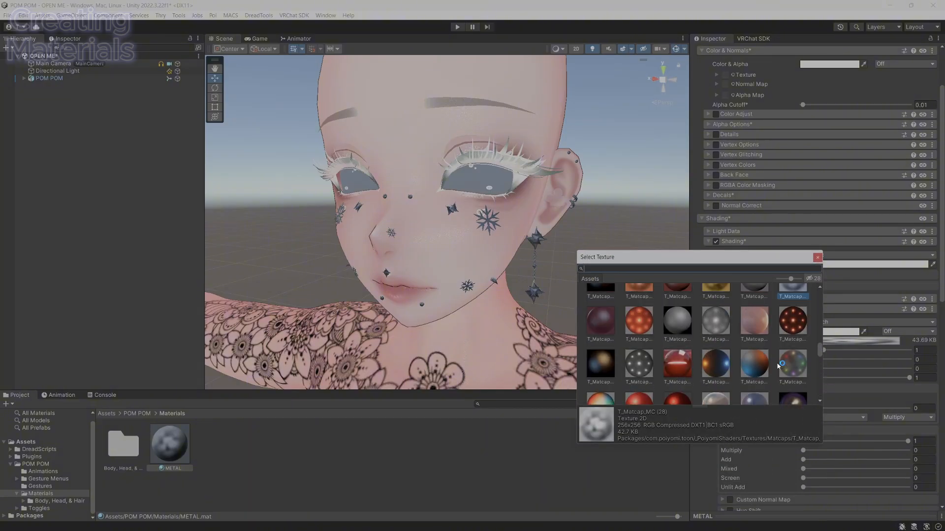
pyautogui.click(687, 364)
pyautogui.scroll(2, 688, 364)
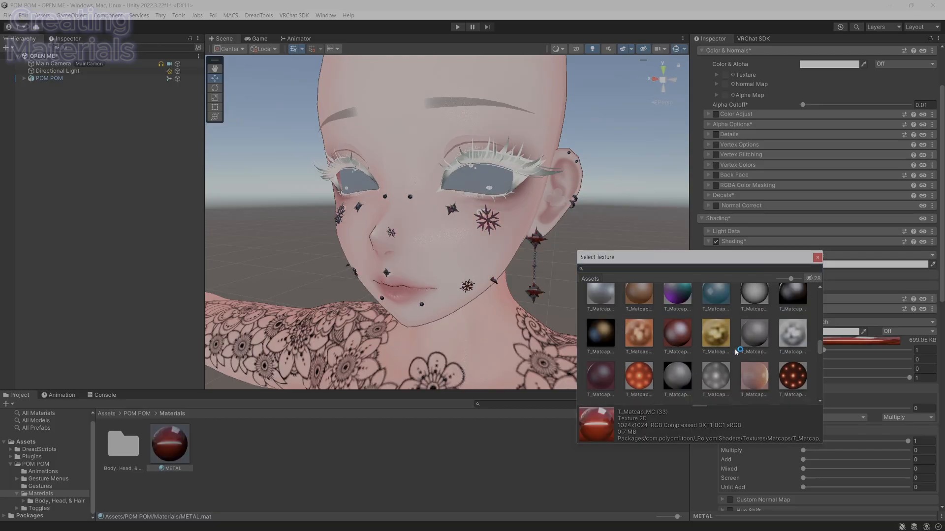
pyautogui.click(685, 375)
pyautogui.click(798, 338)
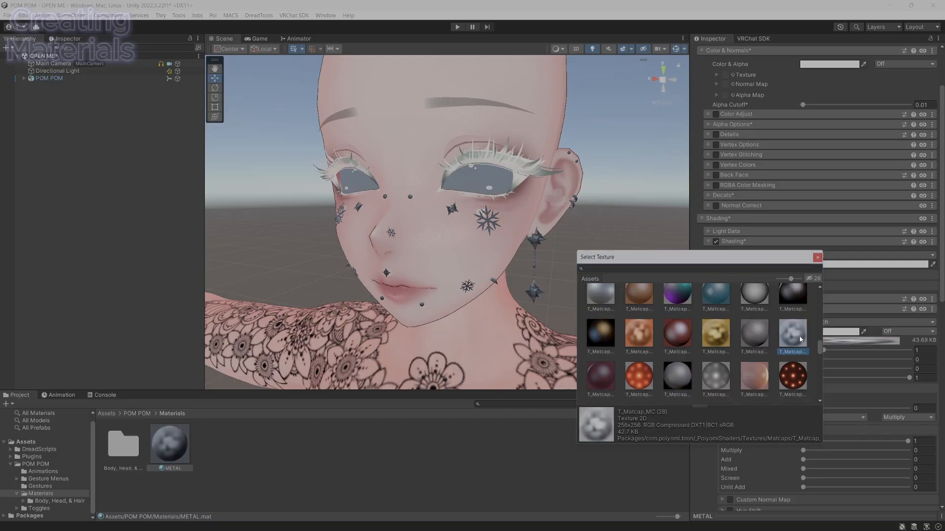
pyautogui.scroll(2, 800, 340)
pyautogui.click(601, 347)
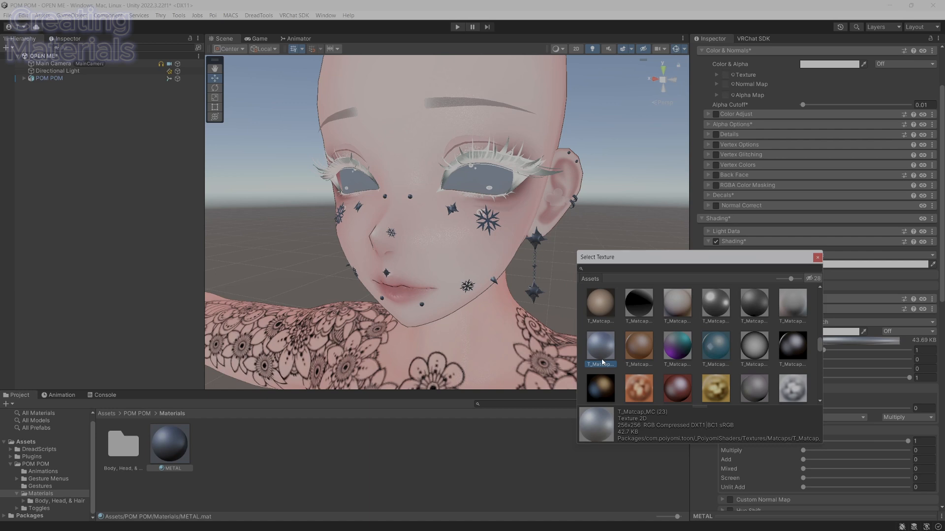
pyautogui.click(793, 387)
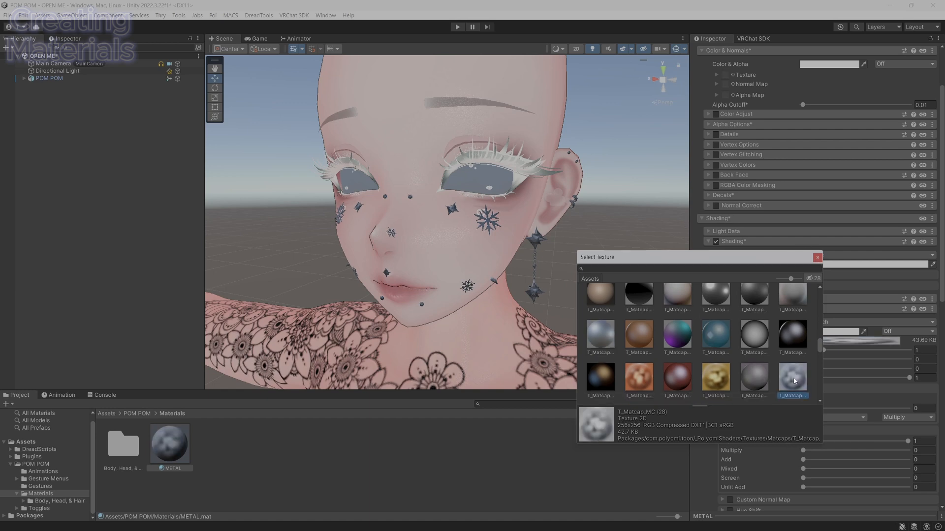
pyautogui.click(818, 257)
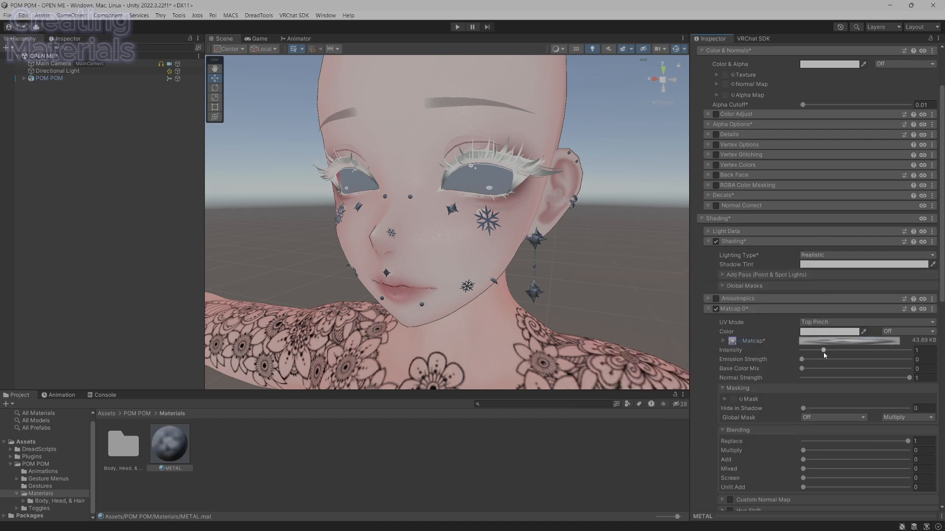
# Raise the METAL material's Matcap 0 intensity to 2.22 and check the jewelry from several angles
pyautogui.moveTo(823, 352); pyautogui.dragTo(850, 353)
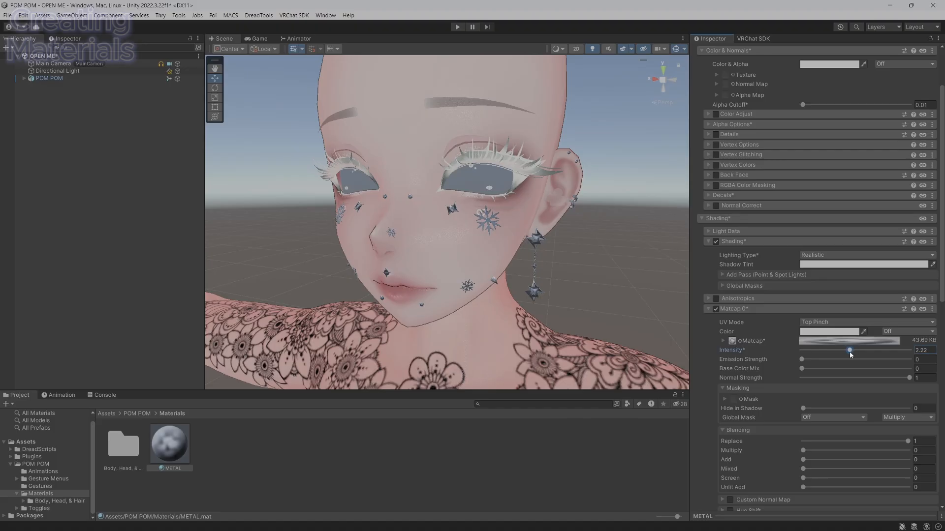
pyautogui.keyDown('alt'); pyautogui.moveTo(643, 288); pyautogui.dragTo(775, 298); pyautogui.keyUp('alt')
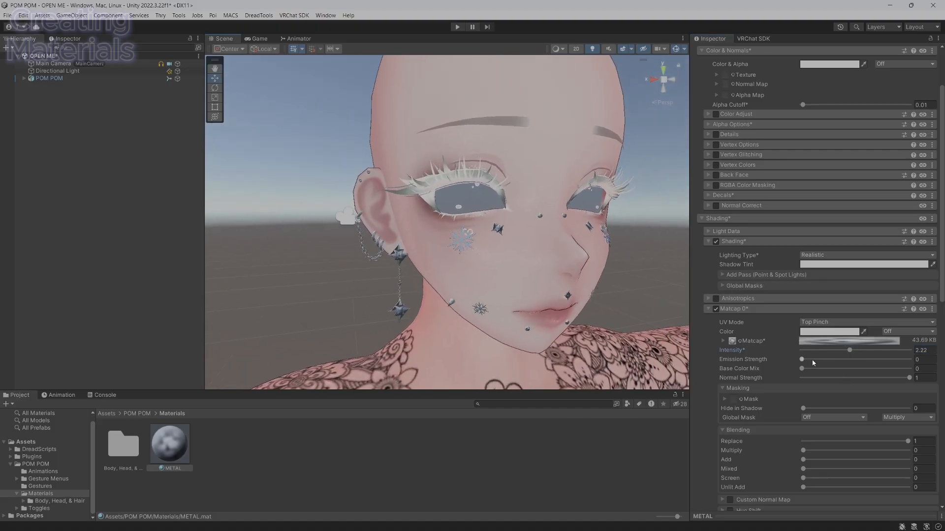
pyautogui.moveTo(808, 360); pyautogui.dragTo(784, 359)
pyautogui.scroll(-3, 618, 302)
pyautogui.keyDown('alt'); pyautogui.moveTo(617, 301); pyautogui.dragTo(595, 308); pyautogui.keyUp('alt')
pyautogui.click(590, 261)
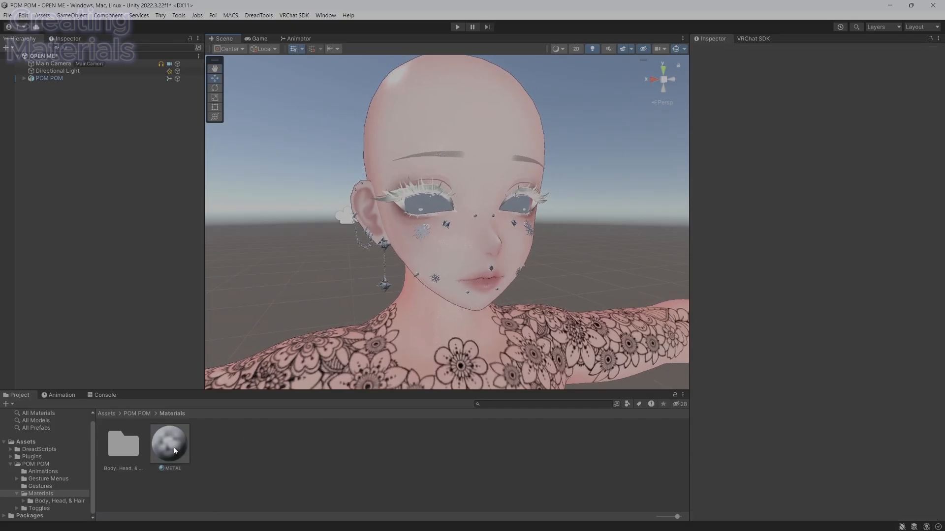
# Move the two Aurora Head; Sleepy textures into the Textures folder inside Body, Head, & Hair
pyautogui.doubleClick(113, 453)
pyautogui.click(256, 441)
pyautogui.keyDown('ctrl'); pyautogui.click(221, 441); pyautogui.keyUp('ctrl')
pyautogui.moveTo(219, 442); pyautogui.dragTo(167, 451)
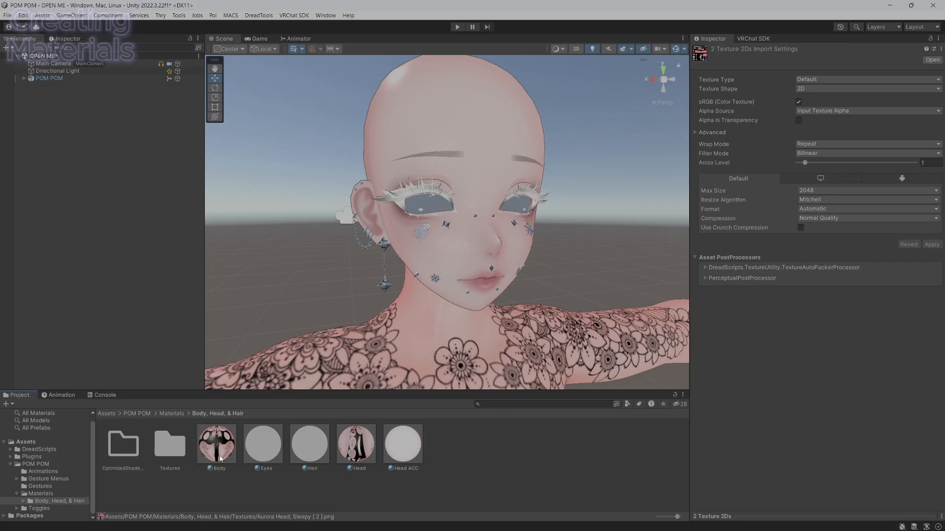
pyautogui.click(412, 445)
pyautogui.click(374, 485)
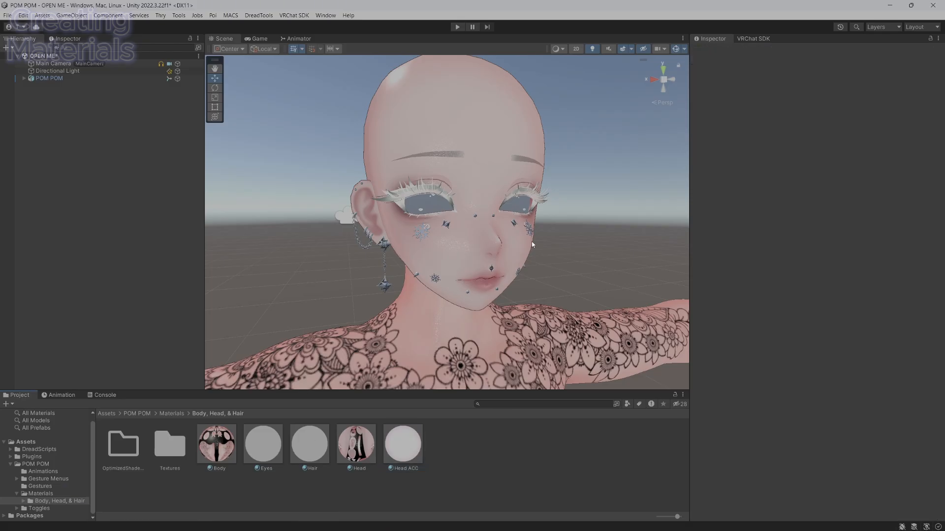
pyautogui.moveTo(532, 245); pyautogui.dragTo(568, 236, button='right')
pyautogui.press('s')
pyautogui.press('w')
pyautogui.press('d')
pyautogui.press('a')
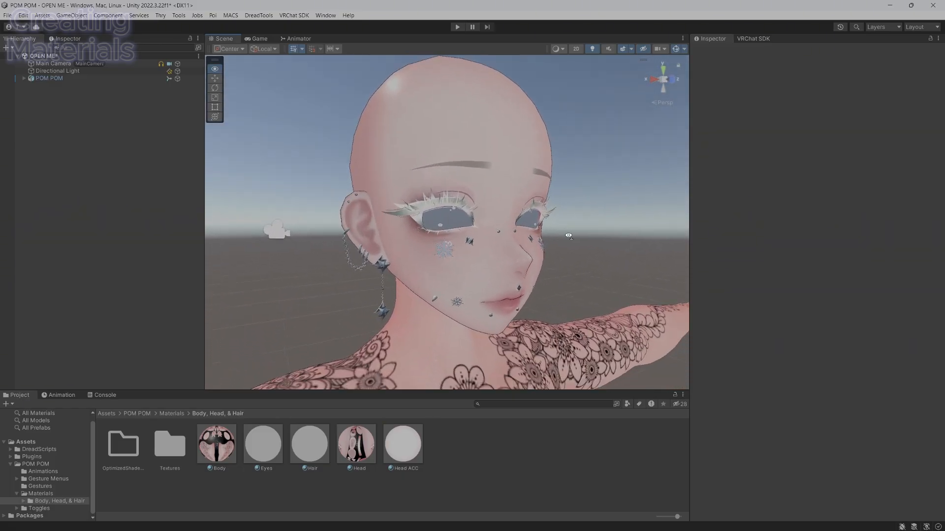
# Switch to the browser and examine the Not Your Waifu - Eye Pack product page and its eye texture previews
pyautogui.moveTo(596, 523)
pyautogui.click(525, 524)
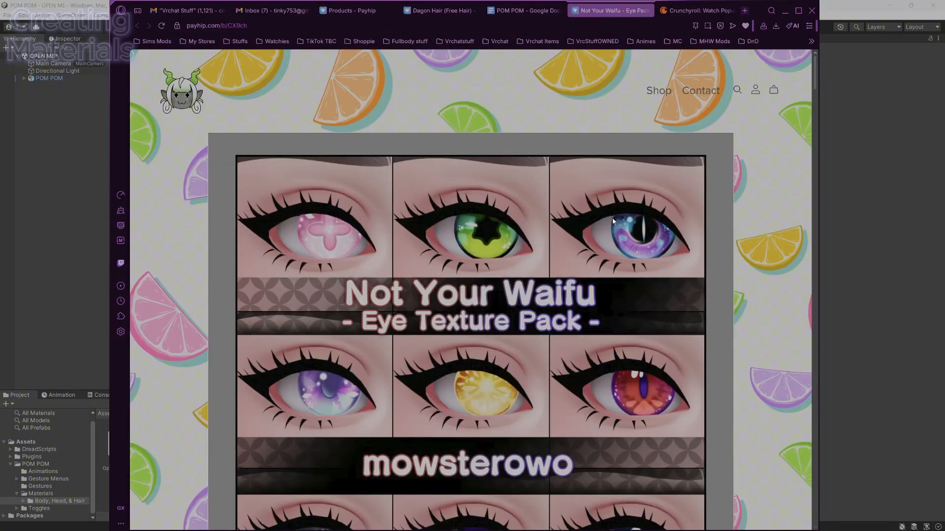
pyautogui.scroll(-5, 612, 221)
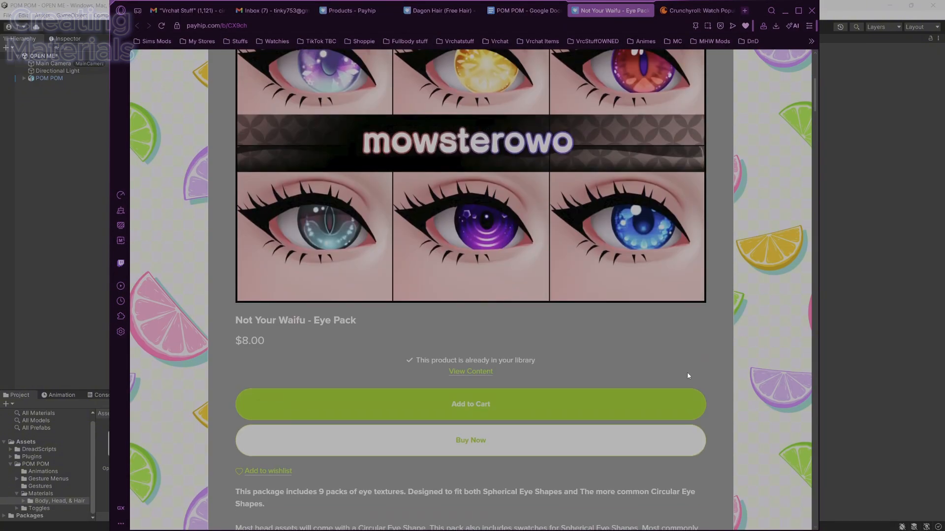
pyautogui.scroll(2, 590, 404)
pyautogui.scroll(-2, 468, 436)
pyautogui.scroll(3, 534, 301)
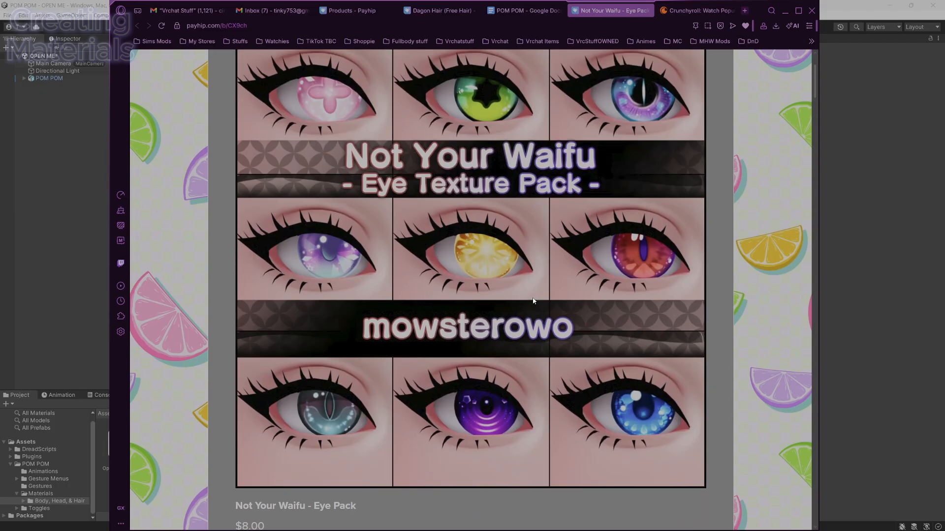
pyautogui.scroll(1, 533, 301)
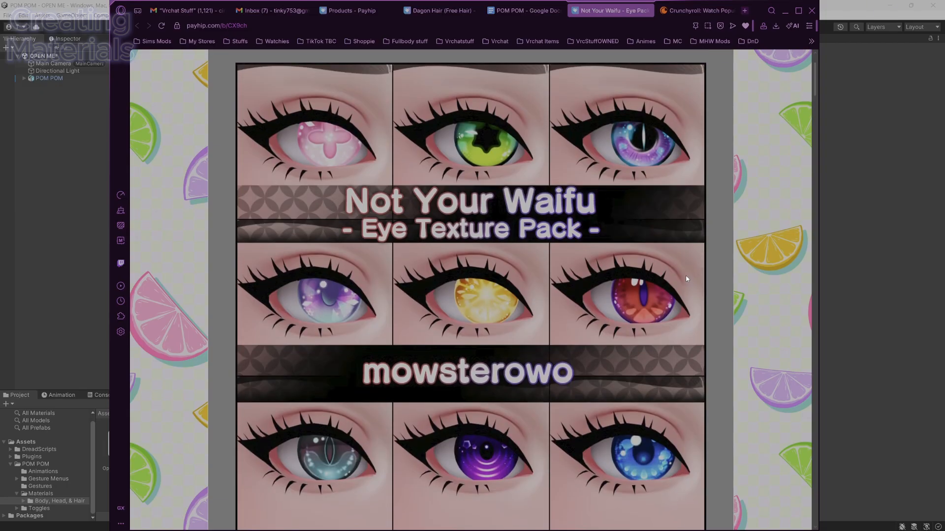
pyautogui.scroll(-2, 733, 309)
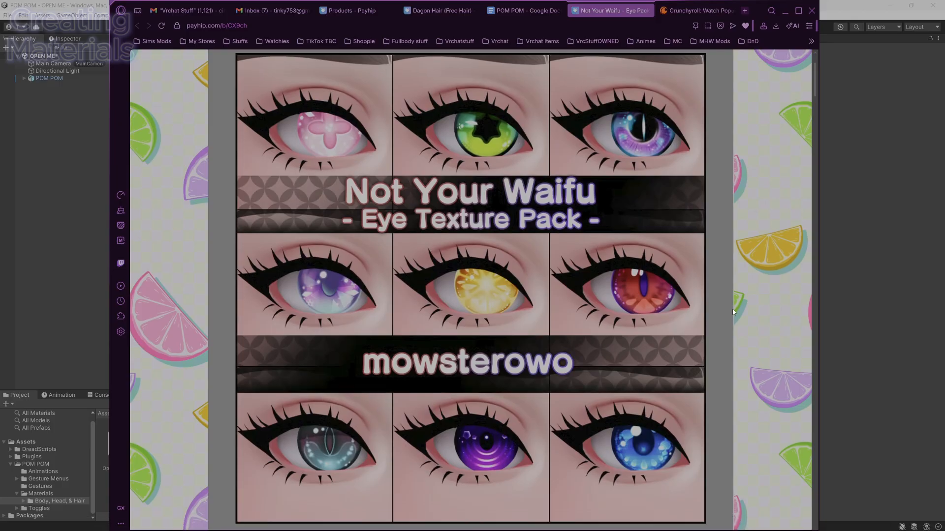
pyautogui.scroll(3, 409, 291)
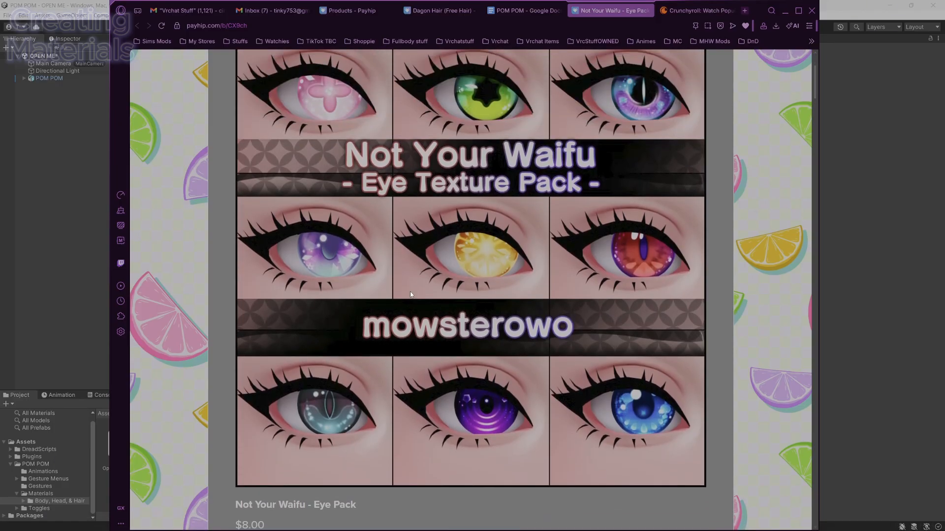
pyautogui.click(786, 11)
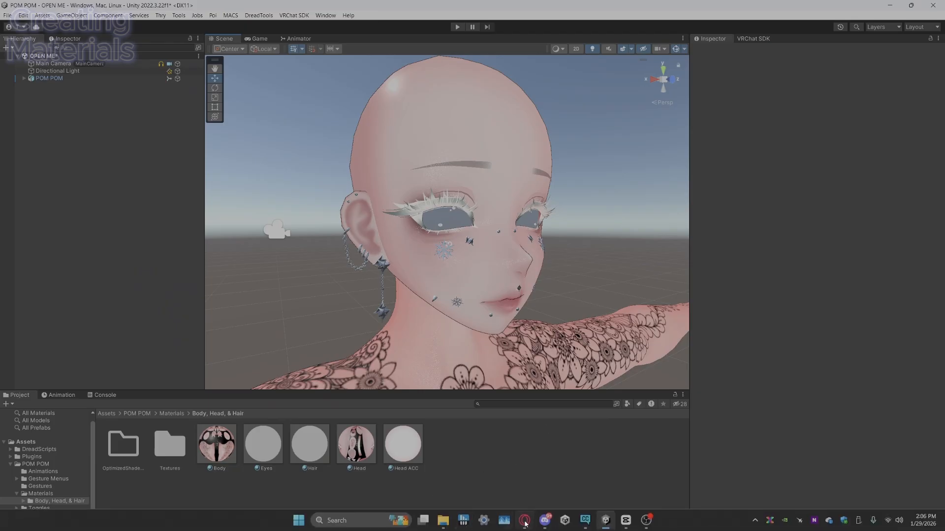
# Import the three Aurora Eyes; Sleepy PNG files from the Winter Peacock folder into Unity's Body, Head, & Hair folder
pyautogui.moveTo(525, 523)
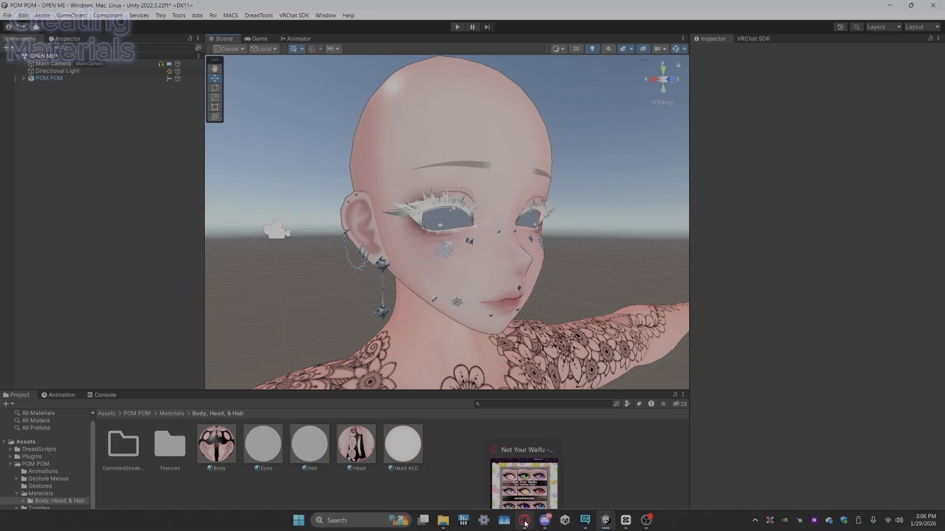
pyautogui.click(443, 521)
pyautogui.click(334, 166)
pyautogui.click(370, 249)
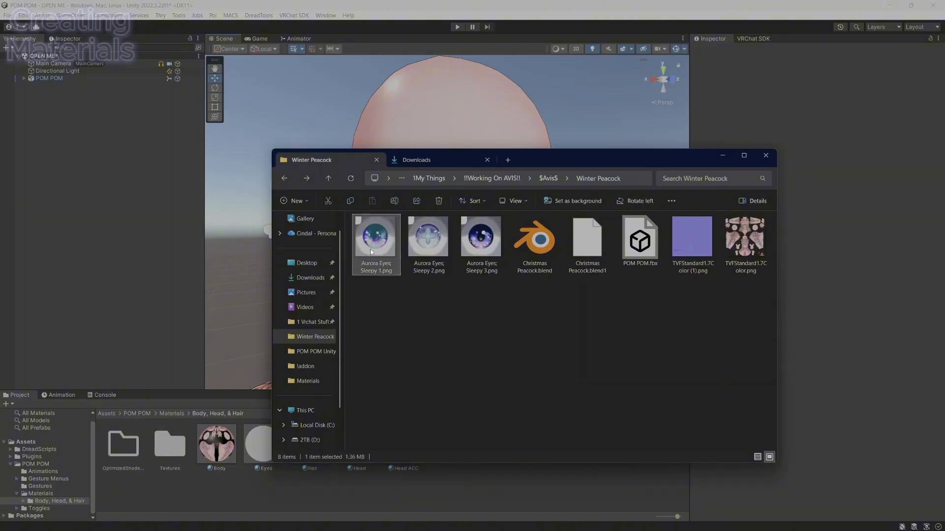
pyautogui.keyDown('shift'); pyautogui.click(479, 262); pyautogui.keyUp('shift')
pyautogui.moveTo(373, 252); pyautogui.dragTo(453, 497)
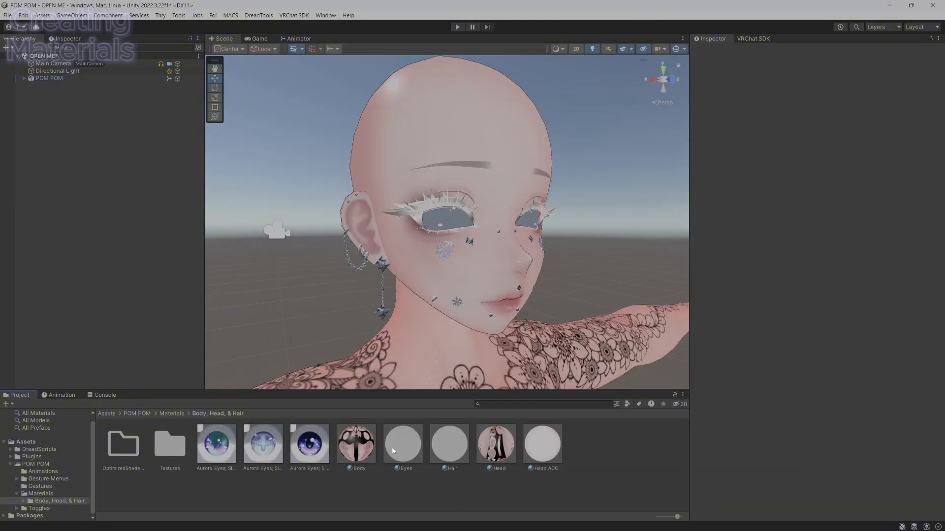
# Assign the Aurora Eyes; Sleepy 1 texture as the Eyes material's main texture and check the eyes on the avatar
pyautogui.click(403, 444)
pyautogui.moveTo(230, 446); pyautogui.dragTo(456, 221)
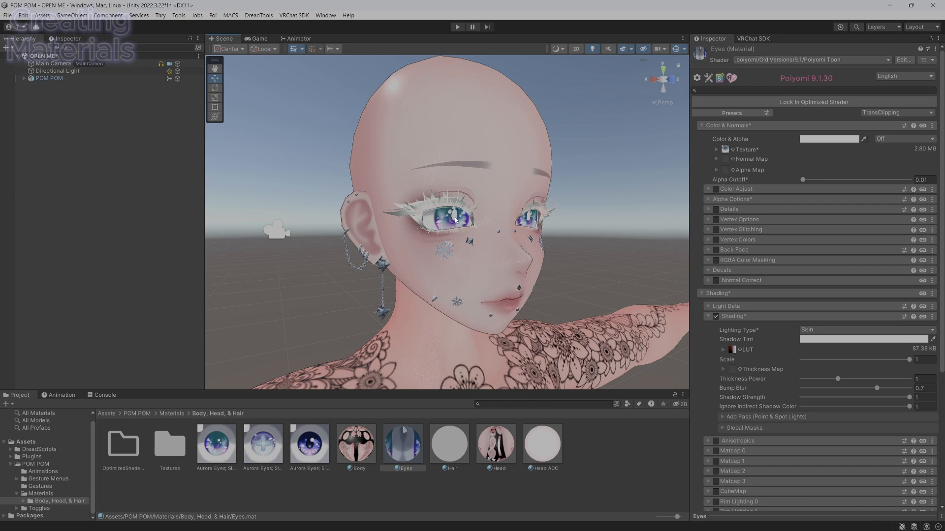
pyautogui.keyDown('alt'); pyautogui.moveTo(456, 220); pyautogui.dragTo(464, 327); pyautogui.keyUp('alt')
pyautogui.click(407, 443)
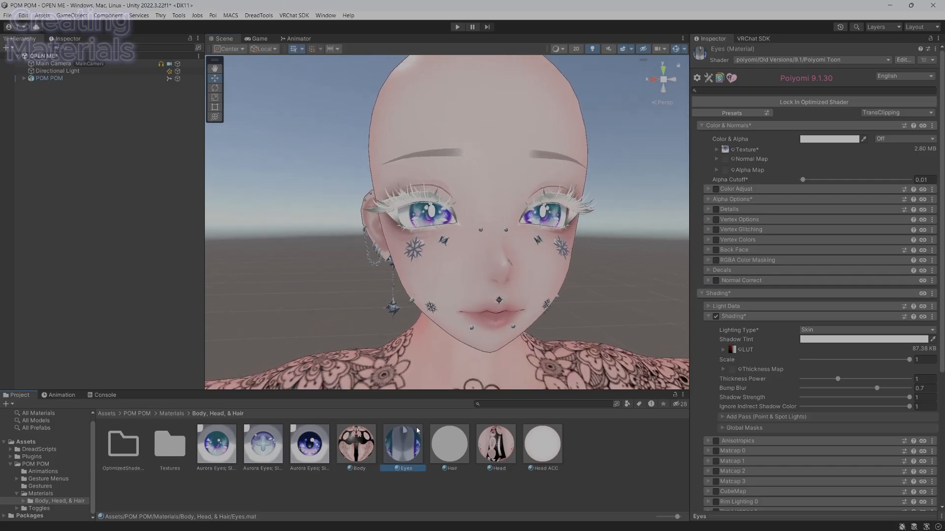
pyautogui.keyDown('alt'); pyautogui.moveTo(481, 290); pyautogui.dragTo(536, 282); pyautogui.keyUp('alt')
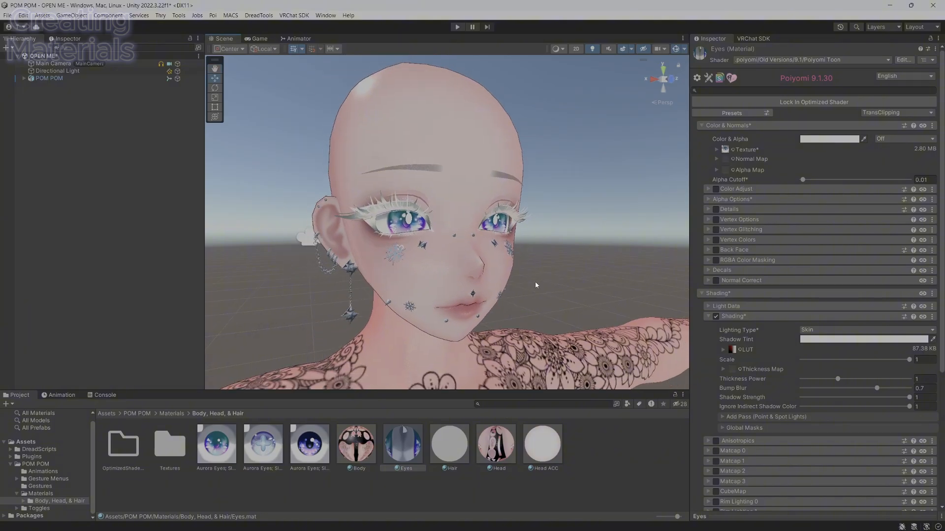
pyautogui.click(403, 449)
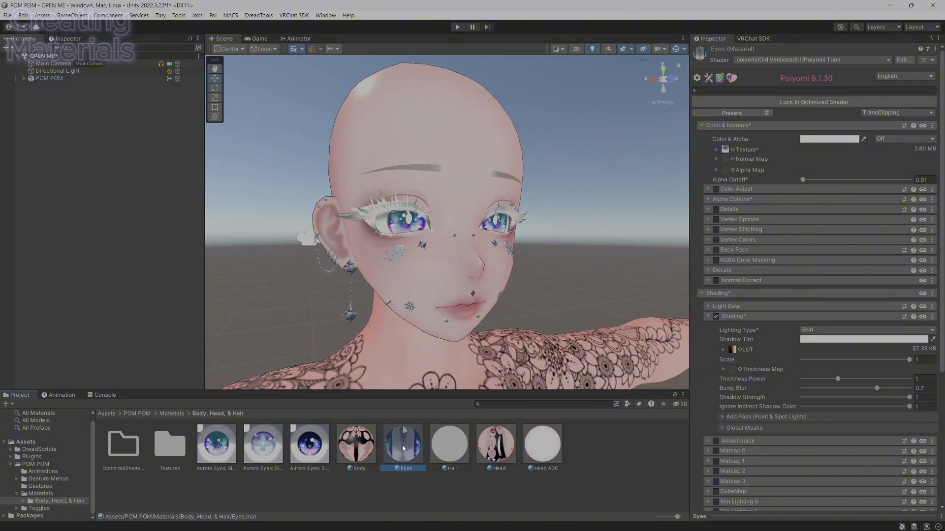
pyautogui.hotkey('ctrl', 'd')
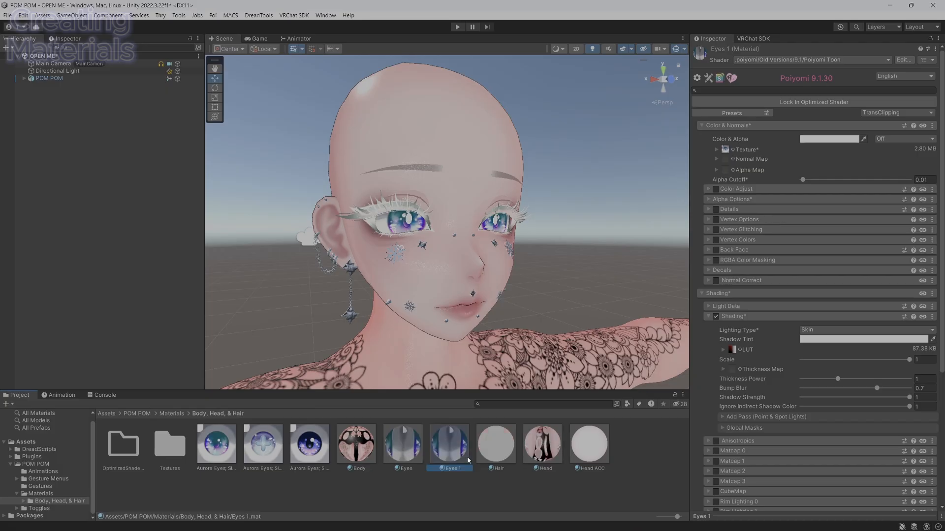
pyautogui.rightClick(452, 455)
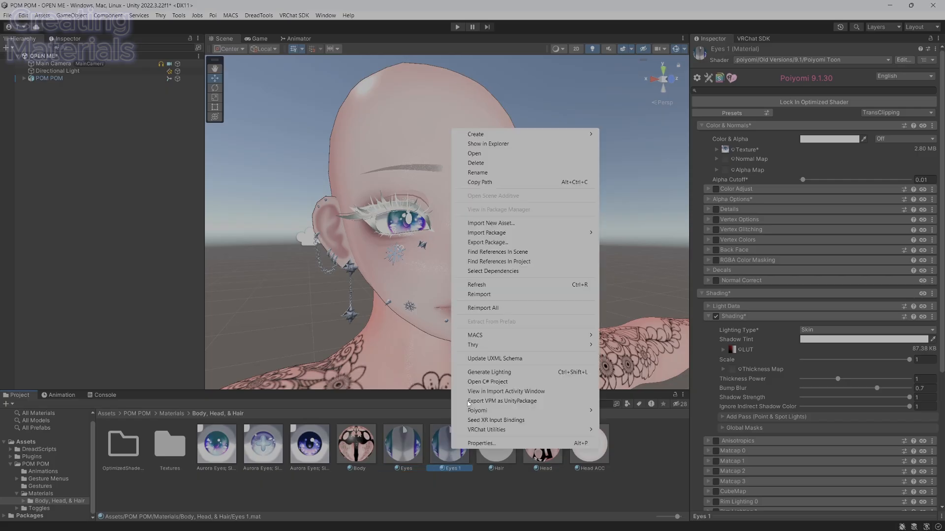
pyautogui.click(475, 163)
pyautogui.click(495, 289)
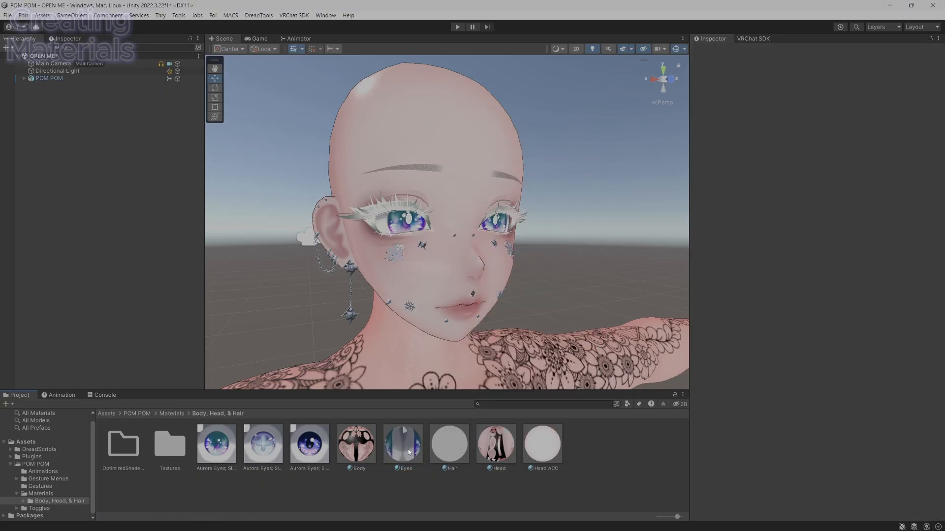
# Expand the first three decals of the Eyes material, enable Decal 0, and collapse its positioning settings
pyautogui.click(723, 271)
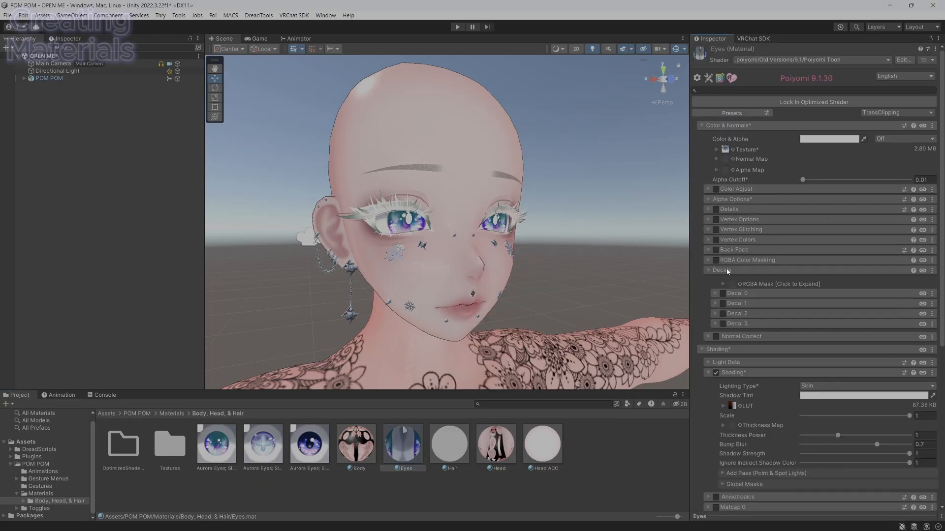
pyautogui.click(738, 313)
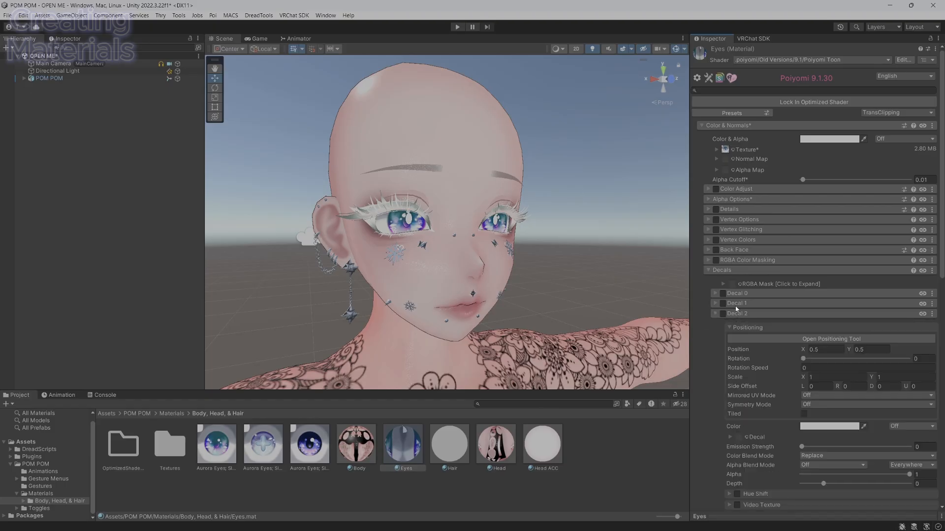
pyautogui.click(735, 305)
pyautogui.click(734, 293)
pyautogui.scroll(-1, 734, 292)
pyautogui.click(722, 268)
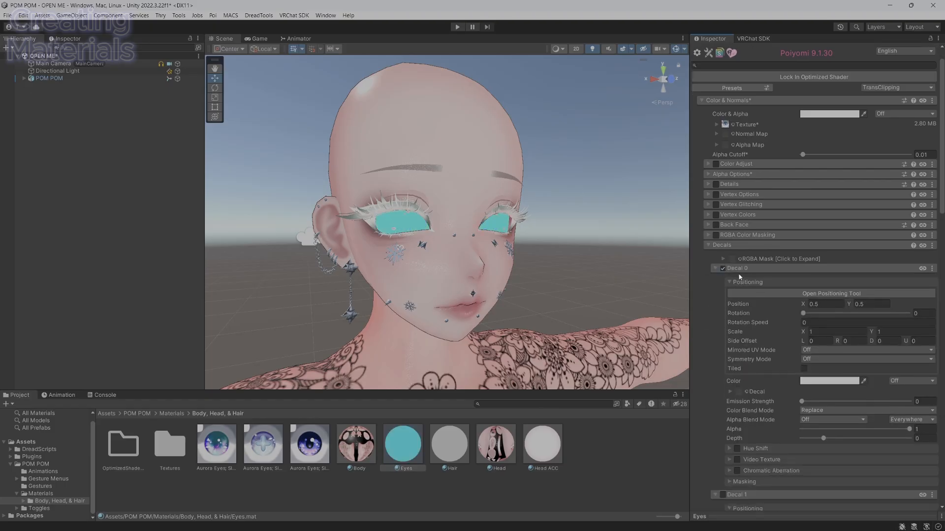
pyautogui.click(740, 282)
pyautogui.scroll(-4, 737, 303)
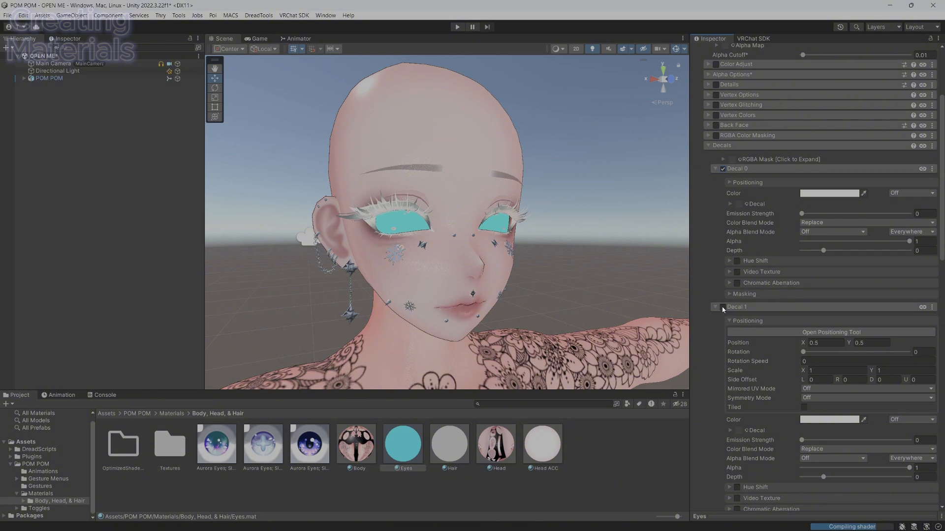
# Enable Decal 1 and Decal 2 on the Eyes material and collapse their positioning settings
pyautogui.click(723, 307)
pyautogui.click(738, 321)
pyautogui.scroll(-2, 726, 398)
pyautogui.click(723, 396)
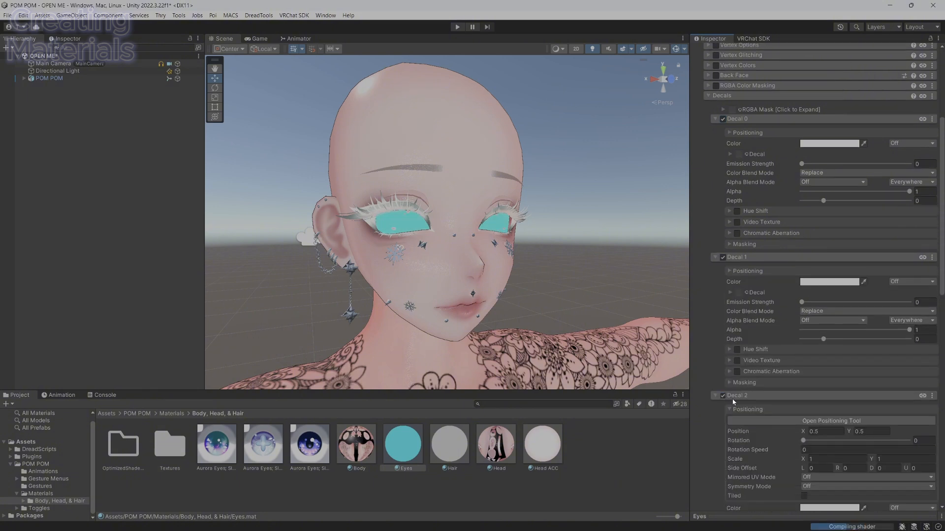
pyautogui.click(744, 411)
pyautogui.scroll(-1, 748, 359)
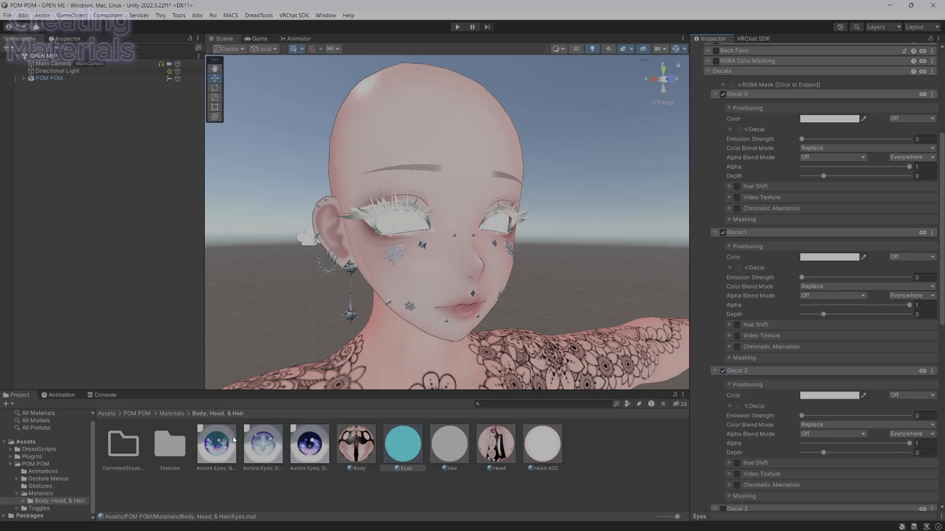
# Assign the three Aurora Eyes; Sleepy textures in order to Decal 0, Decal 1, and Decal 2 of the Eyes material
pyautogui.moveTo(224, 447); pyautogui.dragTo(739, 134)
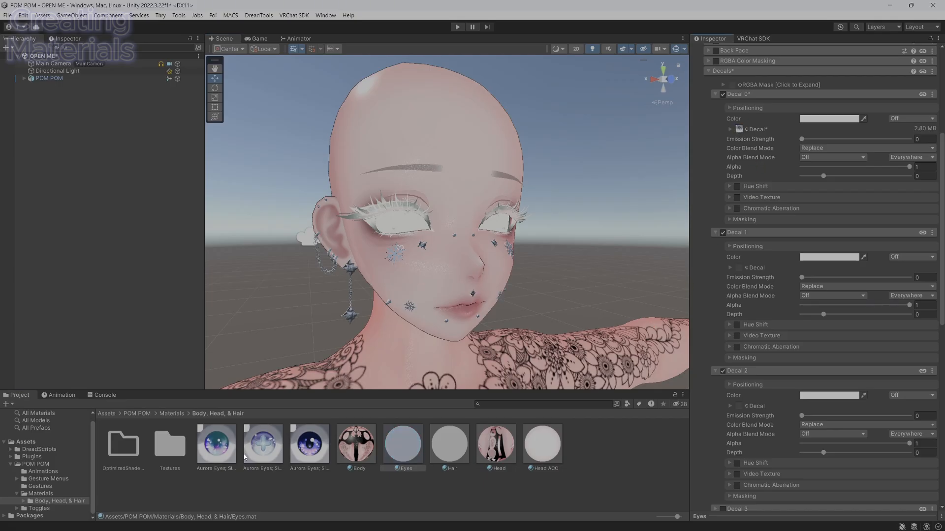
pyautogui.moveTo(272, 449); pyautogui.dragTo(734, 202)
pyautogui.moveTo(738, 264); pyautogui.dragTo(739, 268)
pyautogui.moveTo(307, 455); pyautogui.dragTo(742, 408)
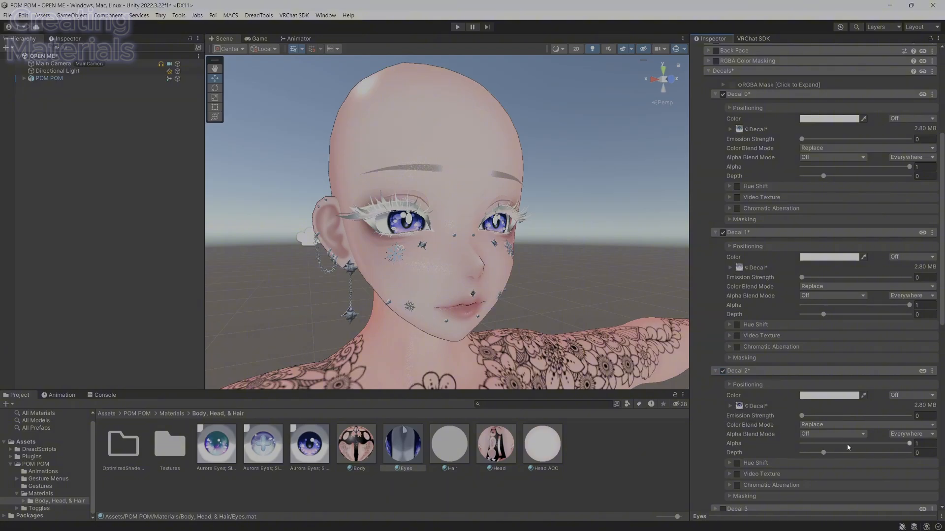
# Set the alpha of Decal 2 and Decal 1 to 0 and keep Decal 0 at 1
pyautogui.moveTo(849, 446); pyautogui.dragTo(802, 444)
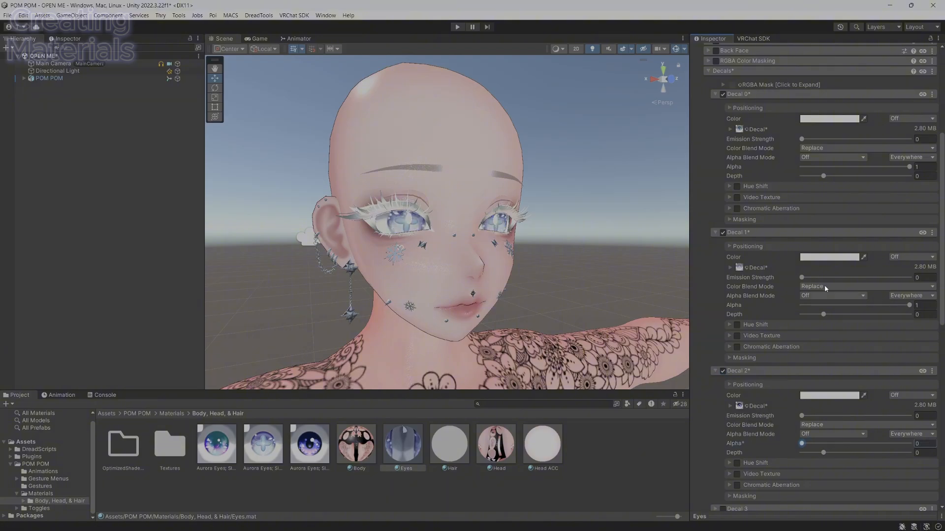
pyautogui.moveTo(865, 306); pyautogui.dragTo(800, 305)
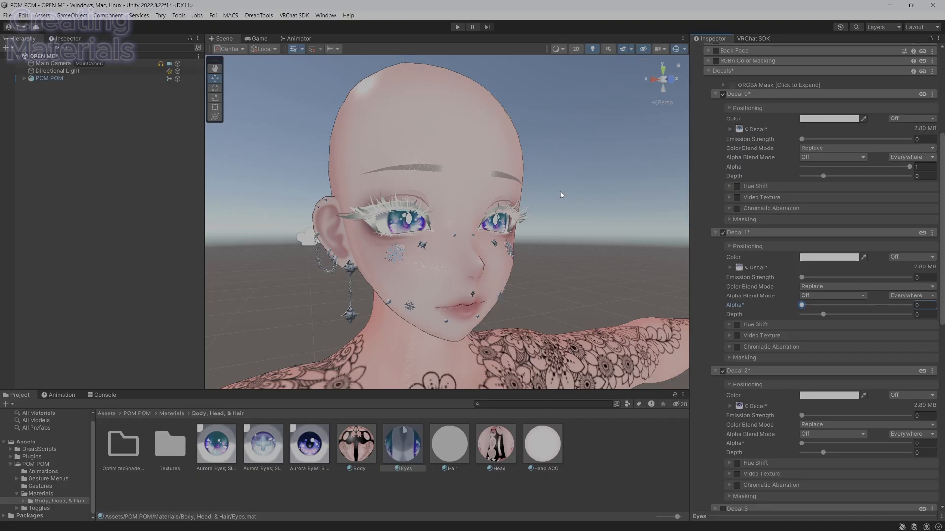
pyautogui.moveTo(823, 172); pyautogui.dragTo(799, 167)
pyautogui.moveTo(802, 306)
pyautogui.mouseDown()
pyautogui.moveTo(910, 306)
pyautogui.moveTo(801, 306)
pyautogui.mouseUp()
pyautogui.moveTo(803, 444)
pyautogui.mouseDown()
pyautogui.moveTo(910, 444)
pyautogui.moveTo(801, 444)
pyautogui.mouseUp()
pyautogui.moveTo(866, 170); pyautogui.dragTo(909, 167)
# Examine the avatar's eyes in the scene from several distances and angles
pyautogui.scroll(-1, 564, 306)
pyautogui.keyDown('alt'); pyautogui.moveTo(564, 305); pyautogui.dragTo(548, 306); pyautogui.keyUp('alt')
pyautogui.scroll(-1, 548, 307)
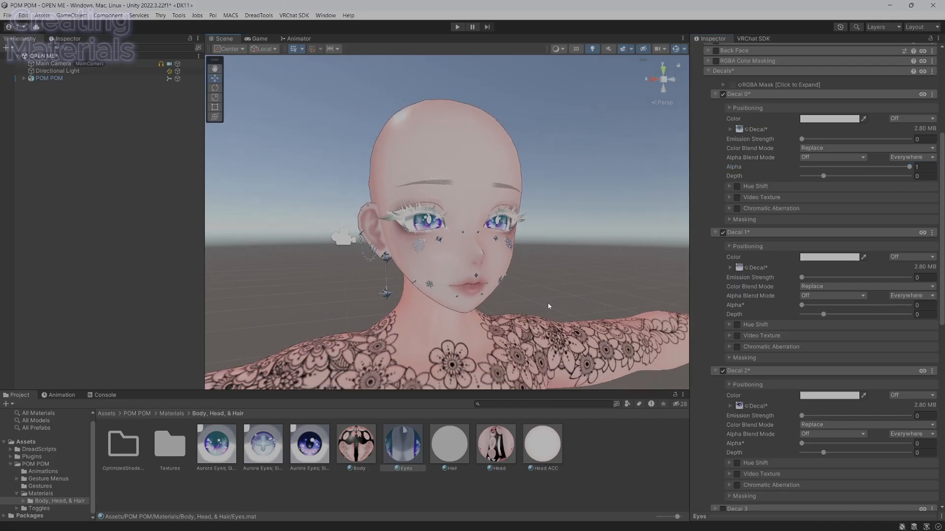
pyautogui.press('s')
pyautogui.moveTo(503, 311)
pyautogui.mouseDown(button='right')
pyautogui.moveTo(492, 319)
pyautogui.moveTo(504, 385)
pyautogui.moveTo(553, 367)
pyautogui.moveTo(501, 326)
pyautogui.mouseUp(button='right')
pyautogui.press('w')
pyautogui.press('a')
pyautogui.press('d')
pyautogui.press('w')
# Move the three Aurora Eyes; Sleepy textures into the Textures folder and reselect the Eyes material
pyautogui.click(309, 444)
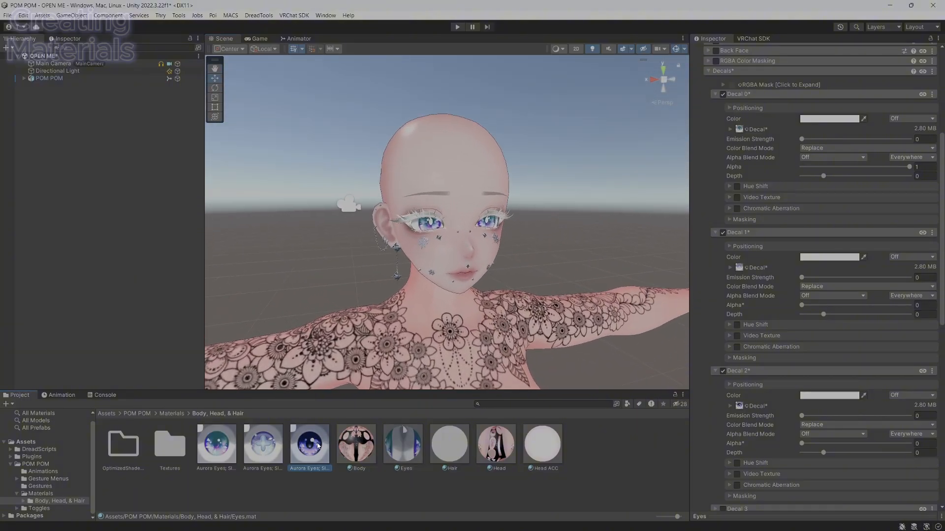
pyautogui.keyDown('shift'); pyautogui.click(217, 444); pyautogui.keyUp('shift')
pyautogui.moveTo(211, 452); pyautogui.dragTo(164, 453)
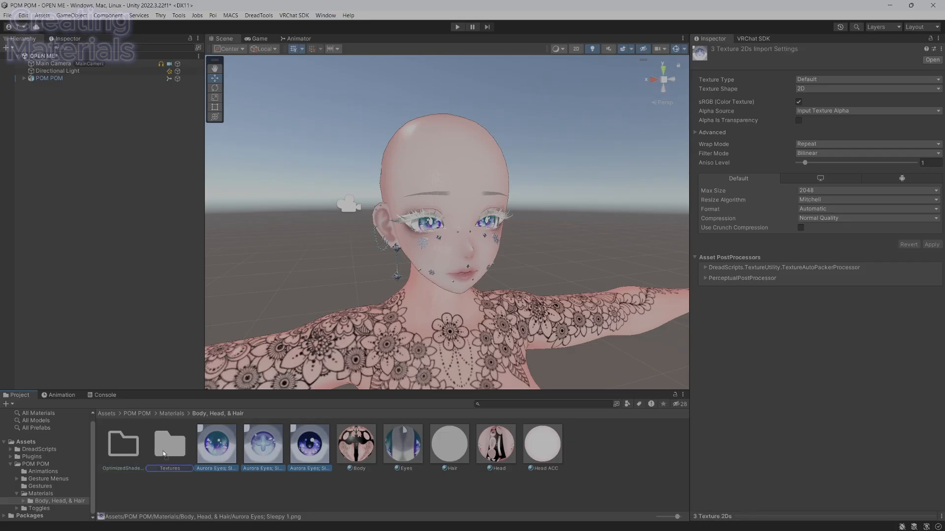
pyautogui.click(279, 459)
pyautogui.scroll(-2, 361, 249)
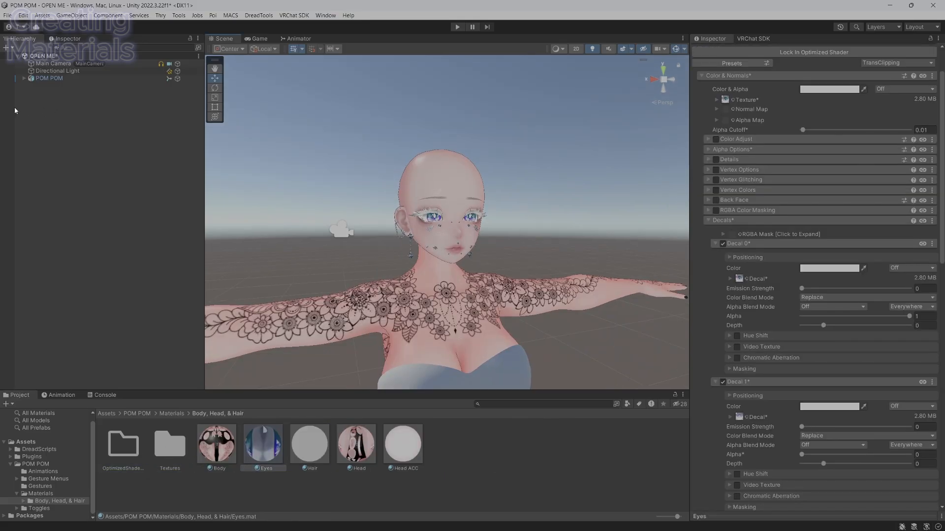
# Expand the POM POM avatar's hierarchy and turn on the HAIR-AquaLong object
pyautogui.click(24, 78)
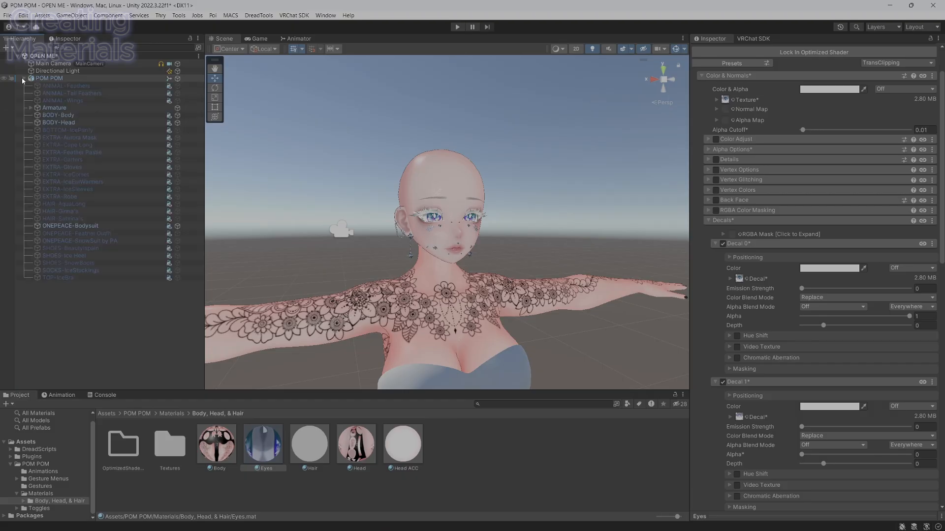
pyautogui.click(177, 204)
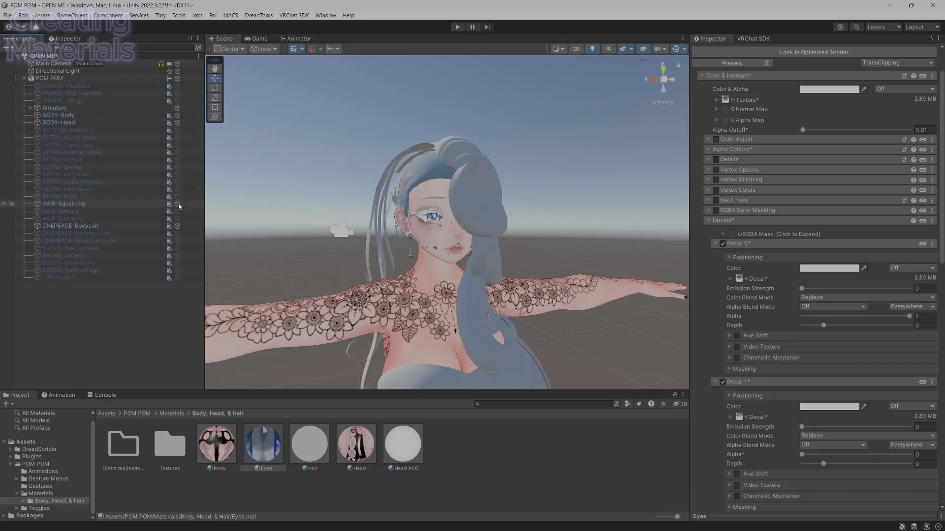
pyautogui.click(177, 211)
pyautogui.click(178, 211)
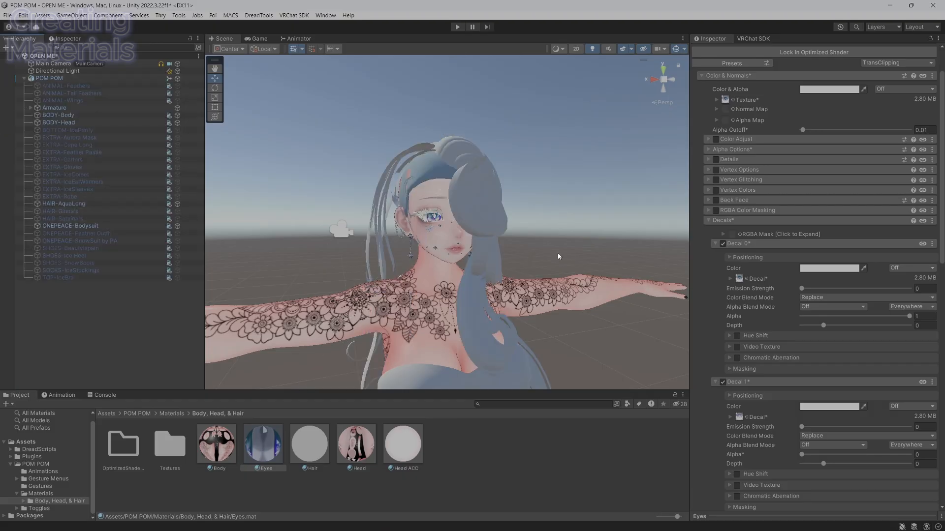
pyautogui.keyDown('alt'); pyautogui.moveTo(472, 246); pyautogui.dragTo(495, 365); pyautogui.keyUp('alt')
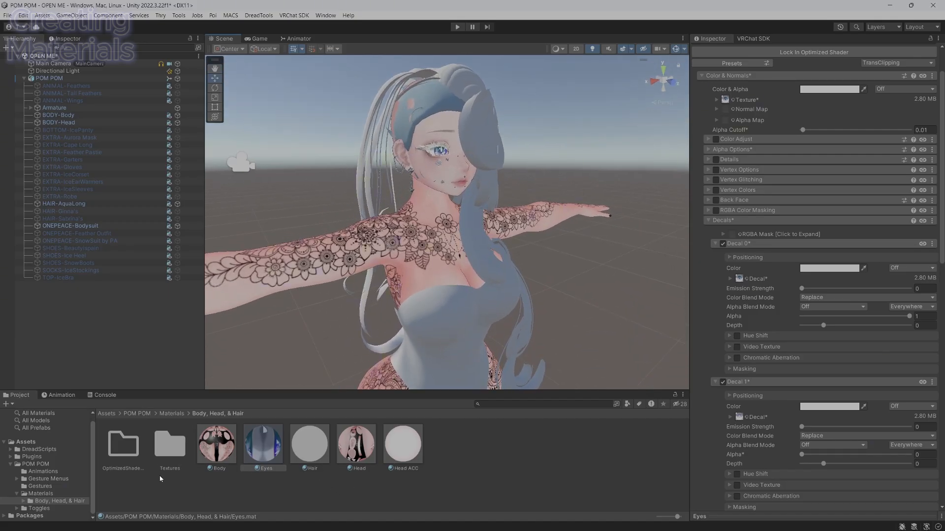
# Select the Hair material, collapse its expanded shader sections, and open the Cull options in its Rendering settings
pyautogui.click(310, 445)
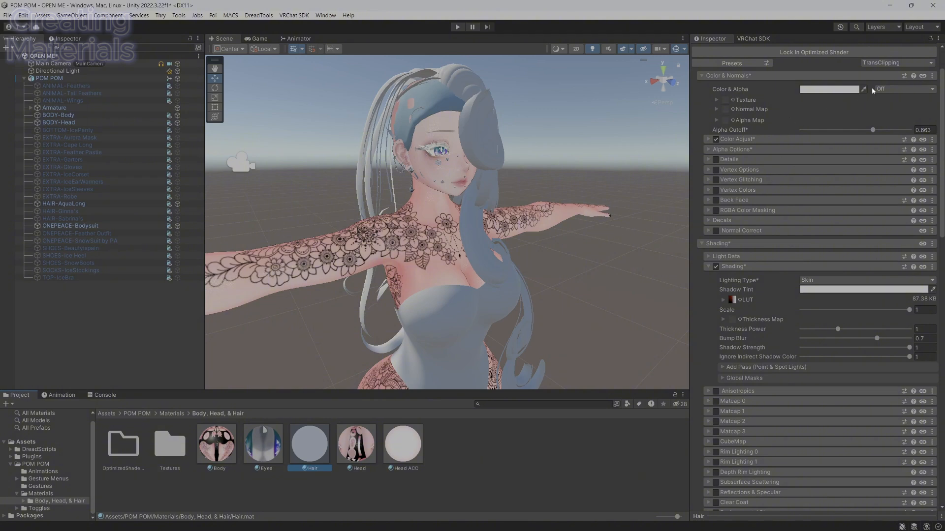
pyautogui.click(760, 75)
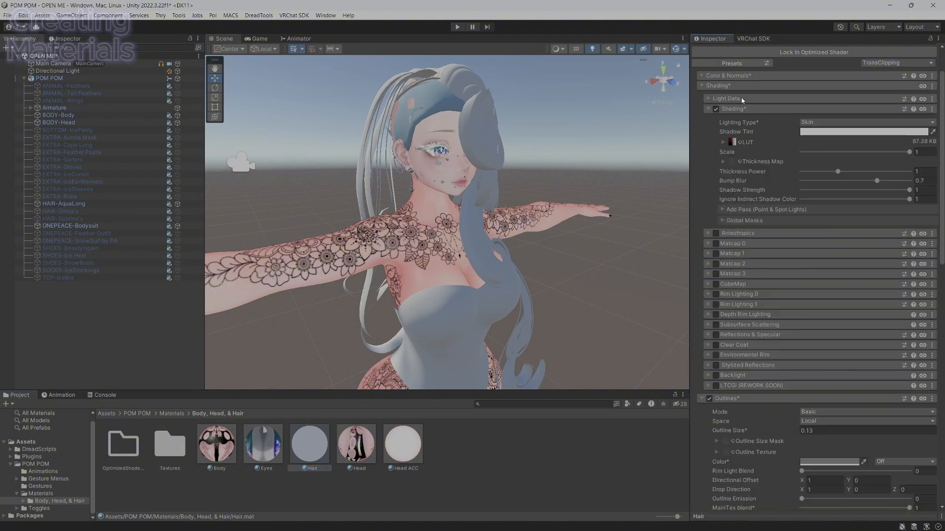
pyautogui.click(731, 89)
pyautogui.click(734, 99)
pyautogui.click(734, 105)
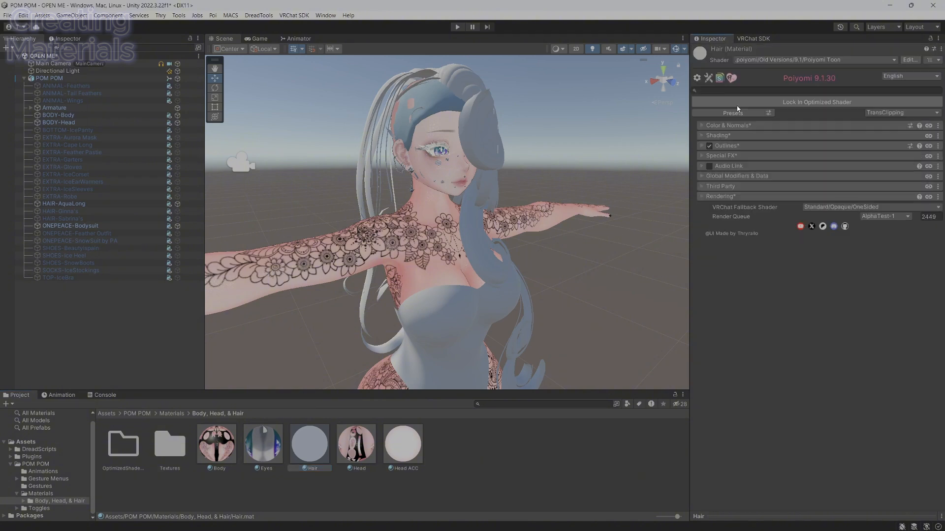
pyautogui.click(717, 197)
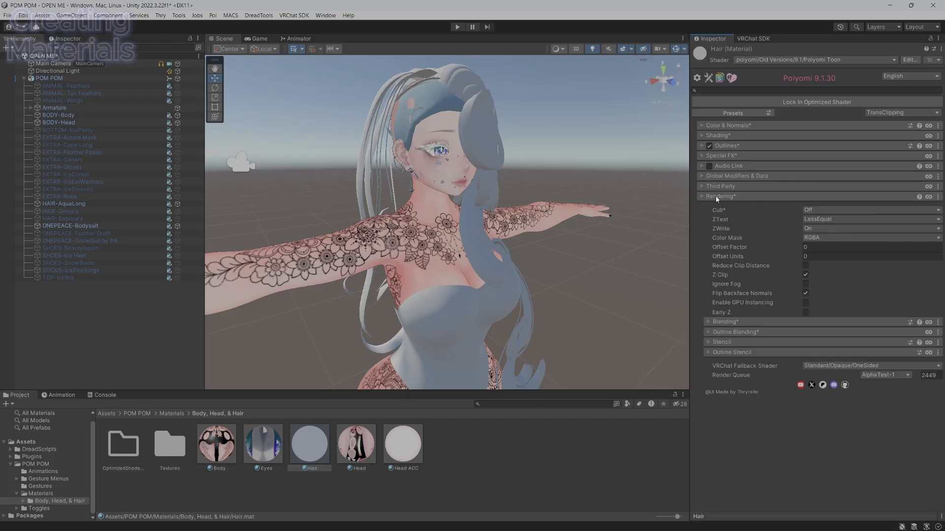
pyautogui.click(813, 211)
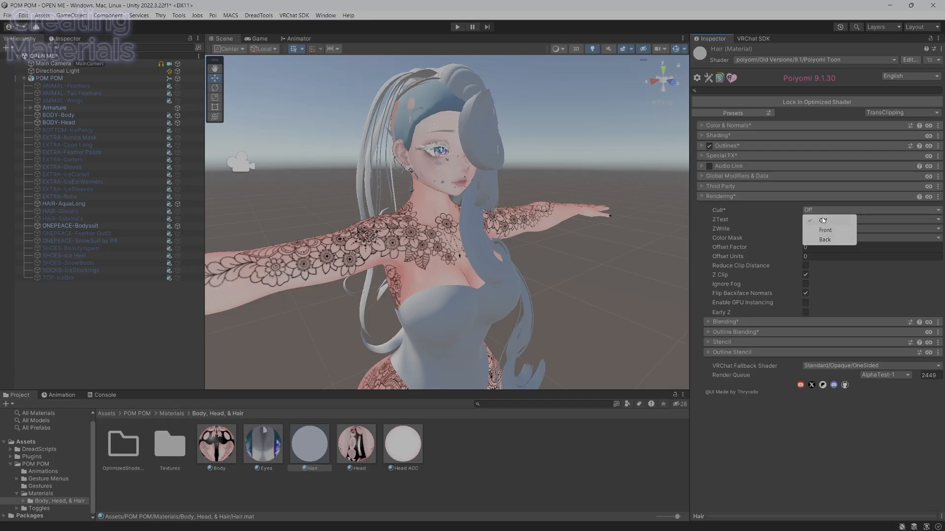
# Apply the Hair material to the avatar's AquaLong hair and check it in the scene
pyautogui.moveTo(476, 215); pyautogui.dragTo(324, 428, button='right')
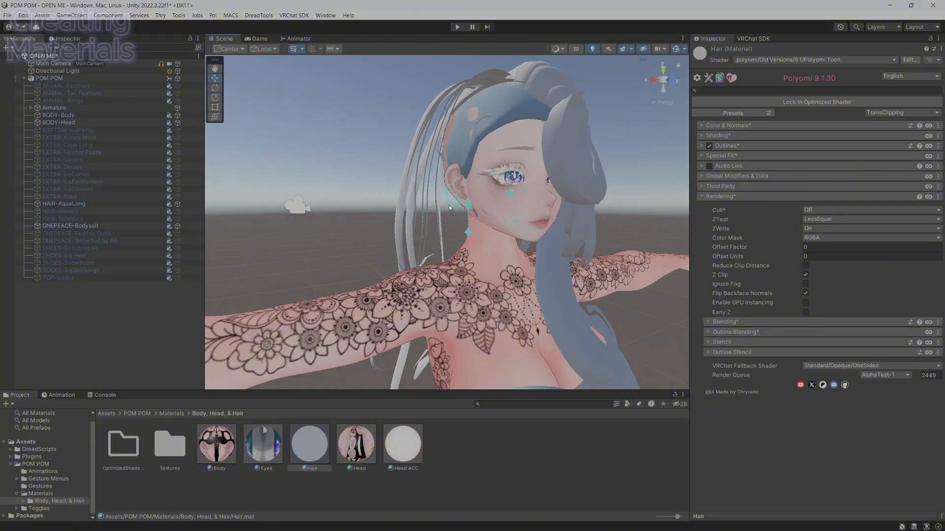
pyautogui.moveTo(576, 295); pyautogui.dragTo(573, 320, button='right')
pyautogui.press('d')
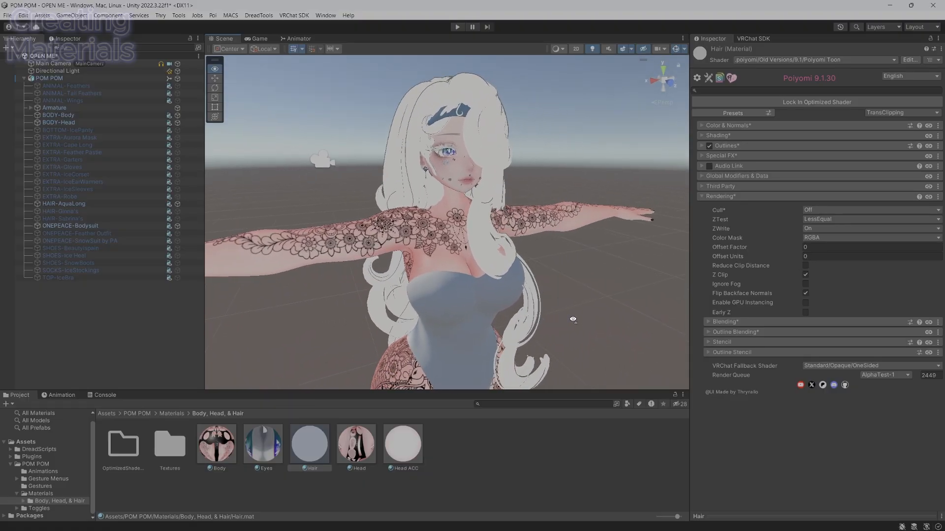
pyautogui.press('w')
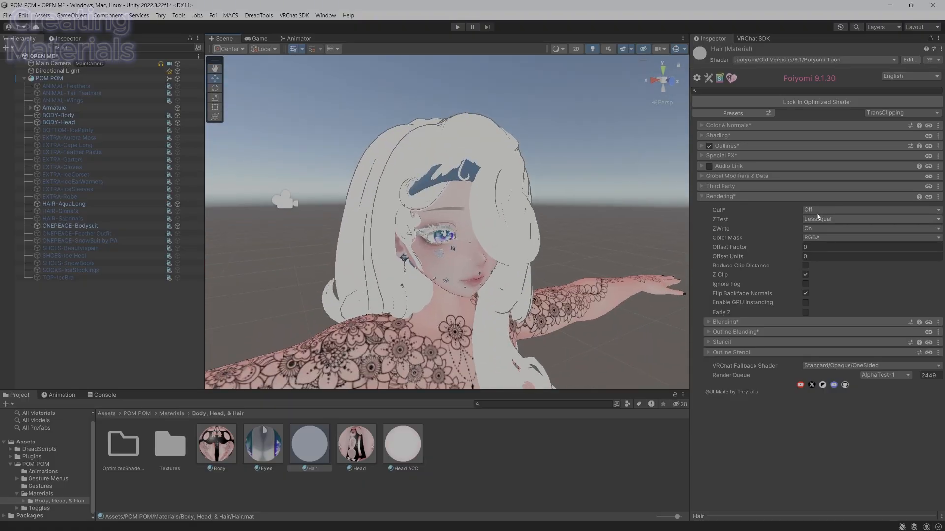
# Compare the Front and Back Cull modes on the Hair material, then set Cull back to Off
pyautogui.click(816, 210)
pyautogui.click(809, 228)
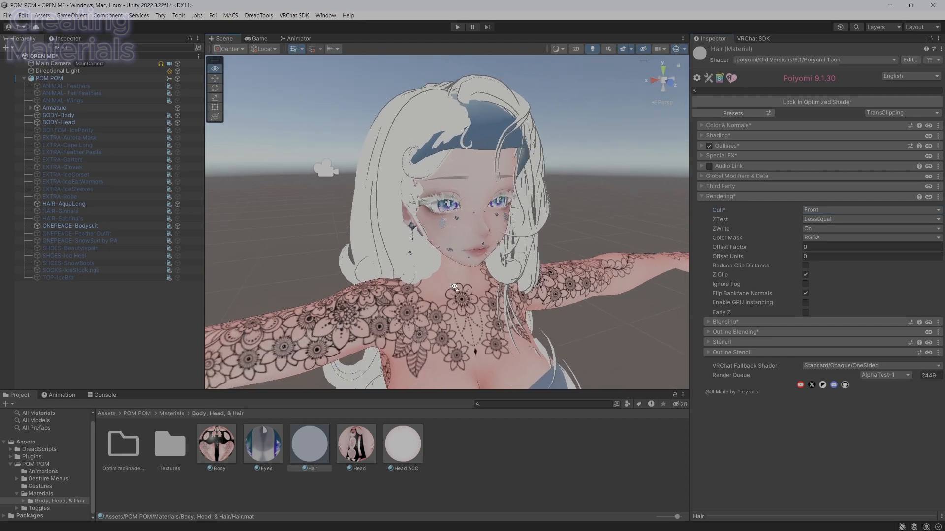
pyautogui.click(816, 210)
pyautogui.click(826, 240)
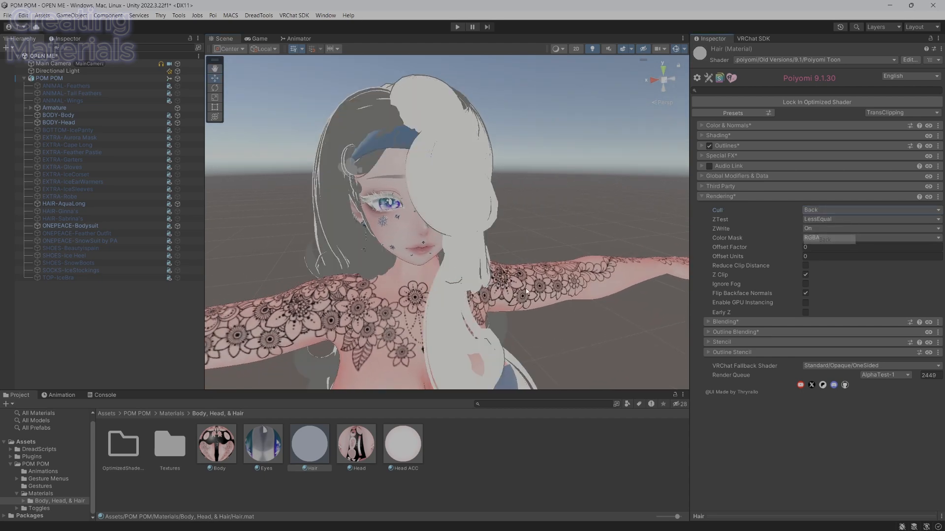
pyautogui.keyDown('alt'); pyautogui.moveTo(422, 348); pyautogui.dragTo(509, 288); pyautogui.keyUp('alt')
pyautogui.click(819, 213)
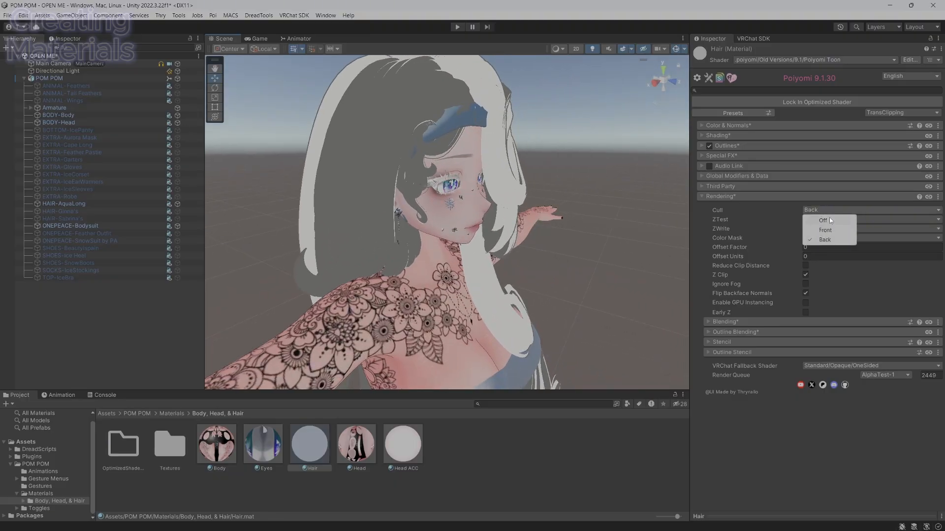
pyautogui.click(827, 219)
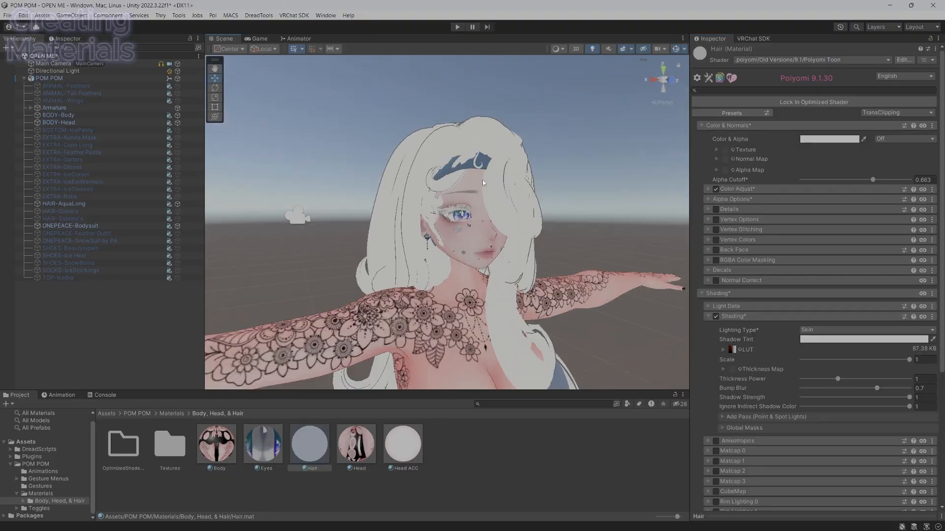
# Inspect the scalp area under the hair up close and duplicate the Hair material
pyautogui.scroll(8, 483, 183)
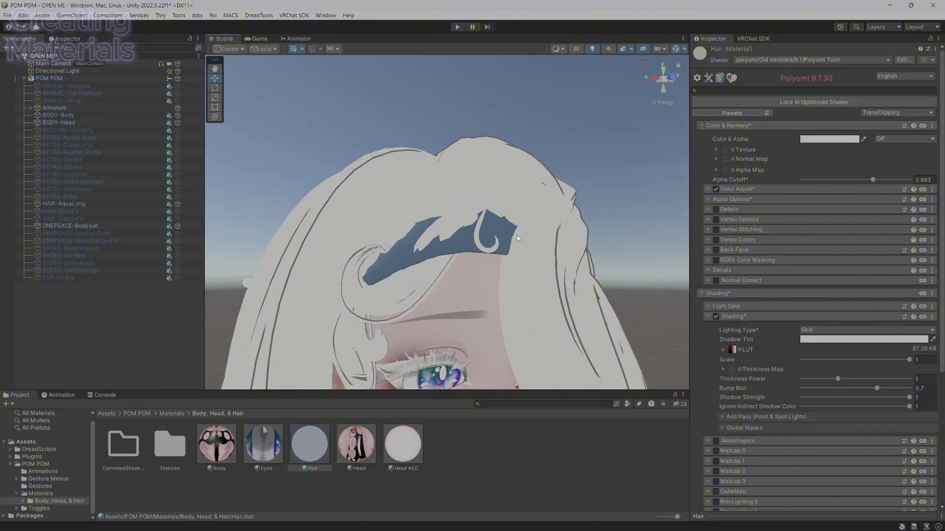
pyautogui.scroll(-3, 517, 236)
pyautogui.keyDown('alt'); pyautogui.moveTo(517, 236); pyautogui.dragTo(514, 268); pyautogui.keyUp('alt')
pyautogui.click(317, 434)
pyautogui.hotkey('ctrl', 'd')
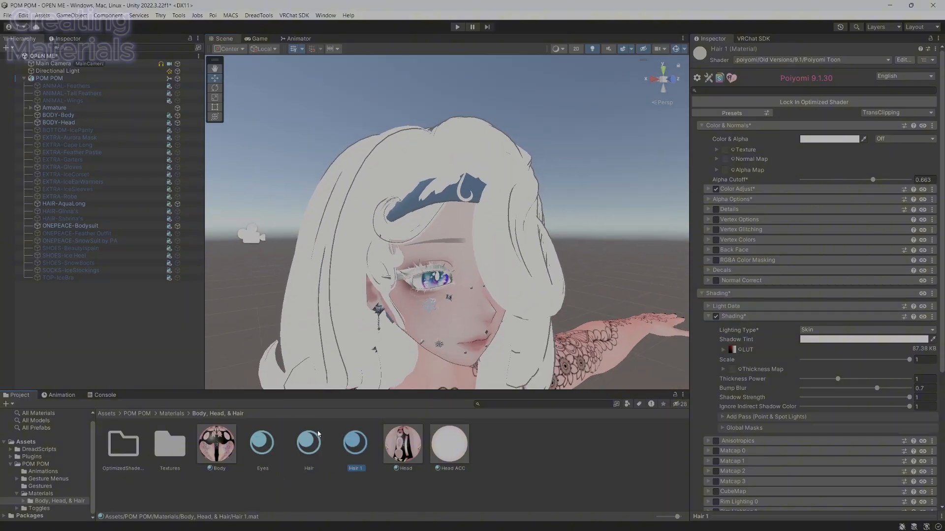
# Apply the Hair 1 material to the scalp area under the hair, check the avatar, and reselect the Hair material
pyautogui.moveTo(356, 443); pyautogui.dragTo(451, 198)
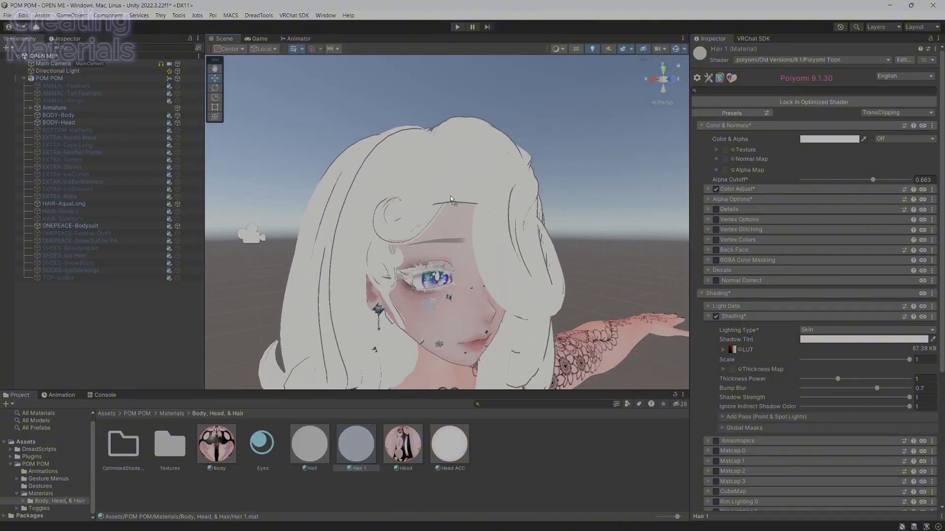
pyautogui.scroll(-5, 515, 321)
pyautogui.press('w')
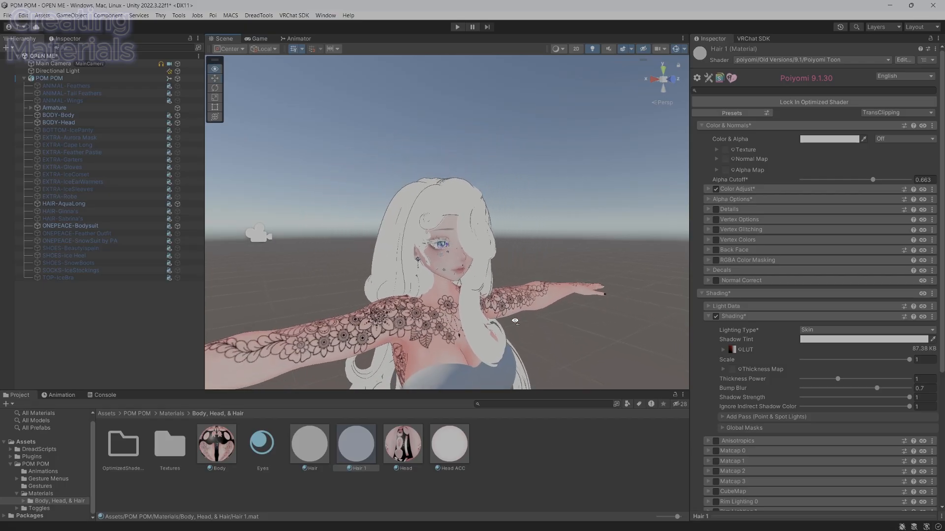
pyautogui.moveTo(515, 321); pyautogui.dragTo(517, 360, button='right')
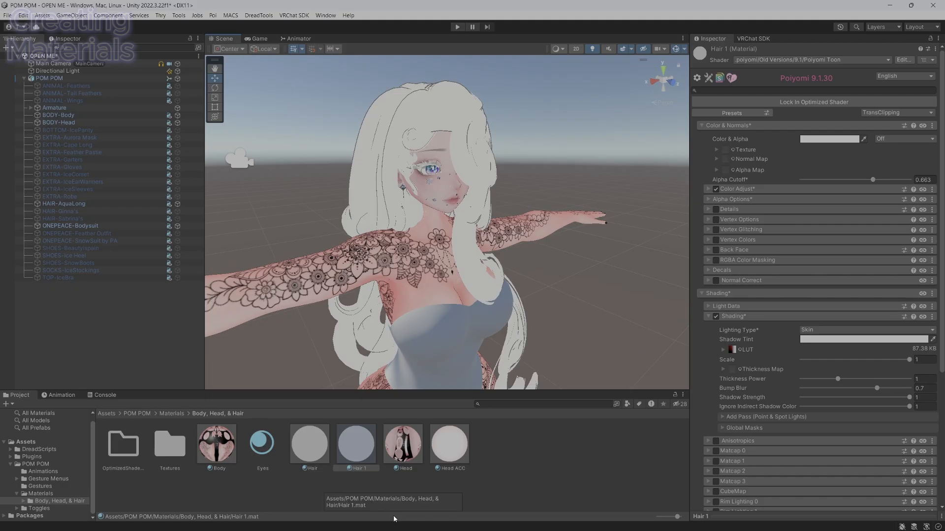
pyautogui.click(314, 447)
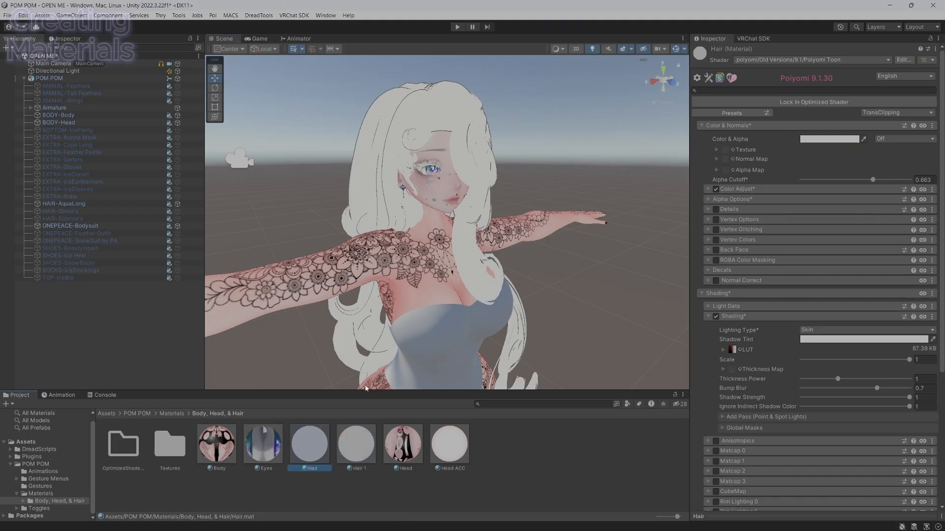
pyautogui.moveTo(561, 304); pyautogui.dragTo(548, 289, button='right')
pyautogui.press('s')
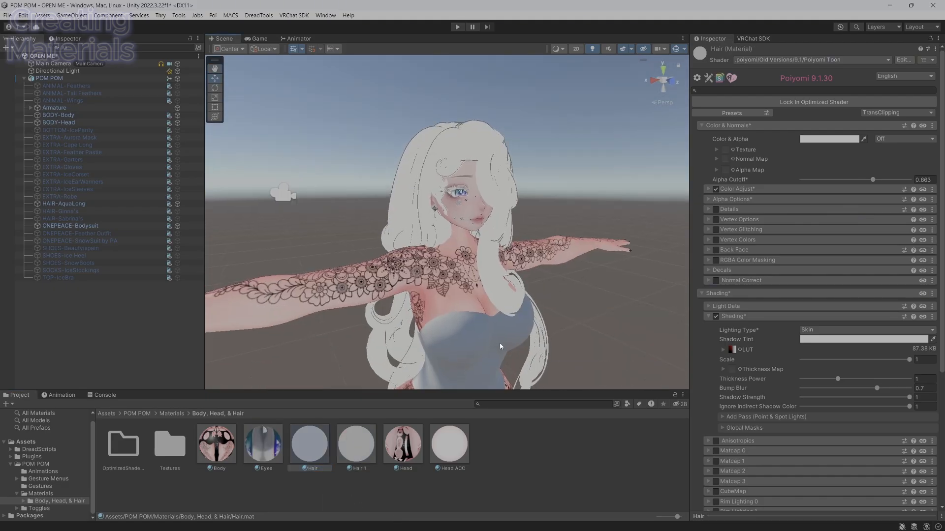
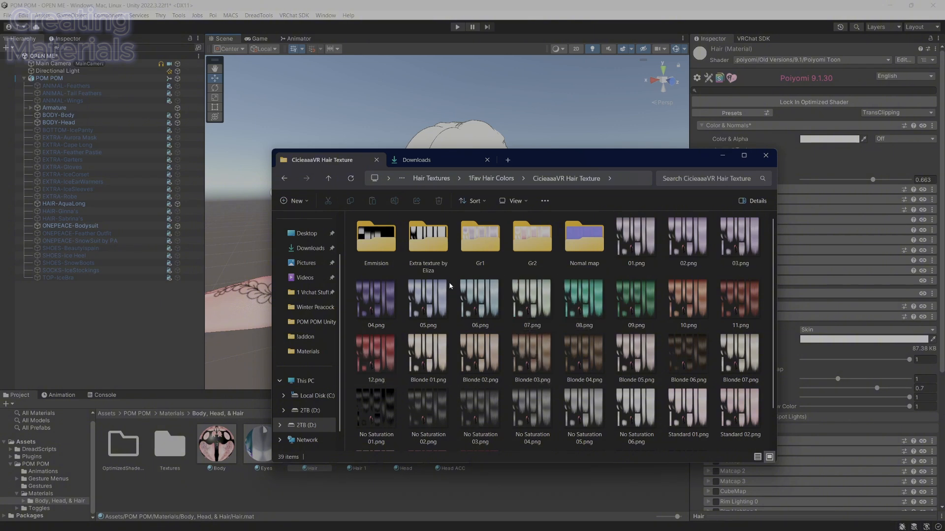
# In File Explorer, examine 04.png from the CicieaaaVR hair textures and browse the FreeHairTextures 75-color collection
pyautogui.doubleClick(371, 316)
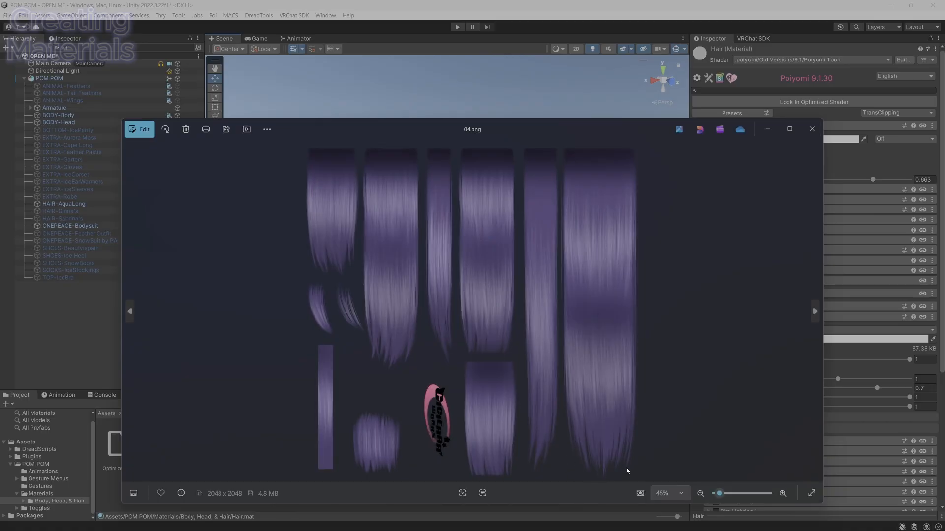
pyautogui.click(812, 128)
pyautogui.hotkey('alt', 'Up')
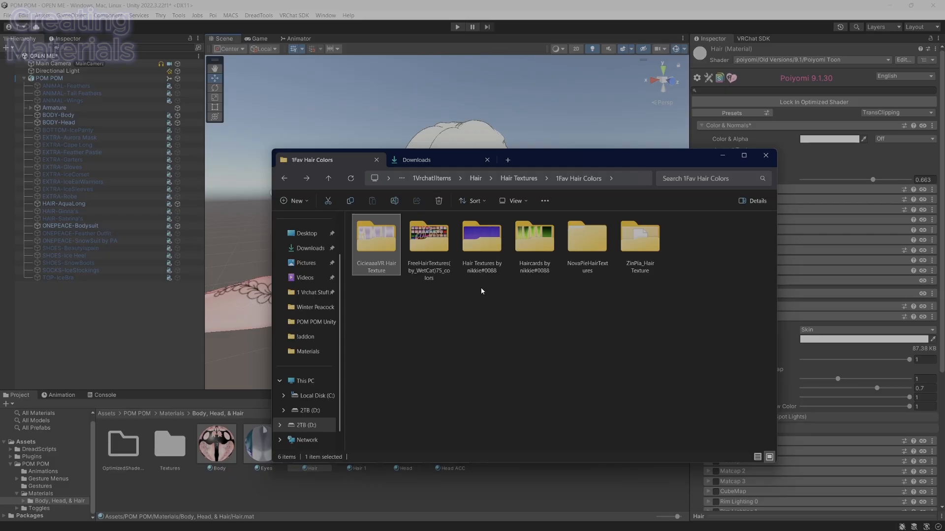
pyautogui.doubleClick(444, 272)
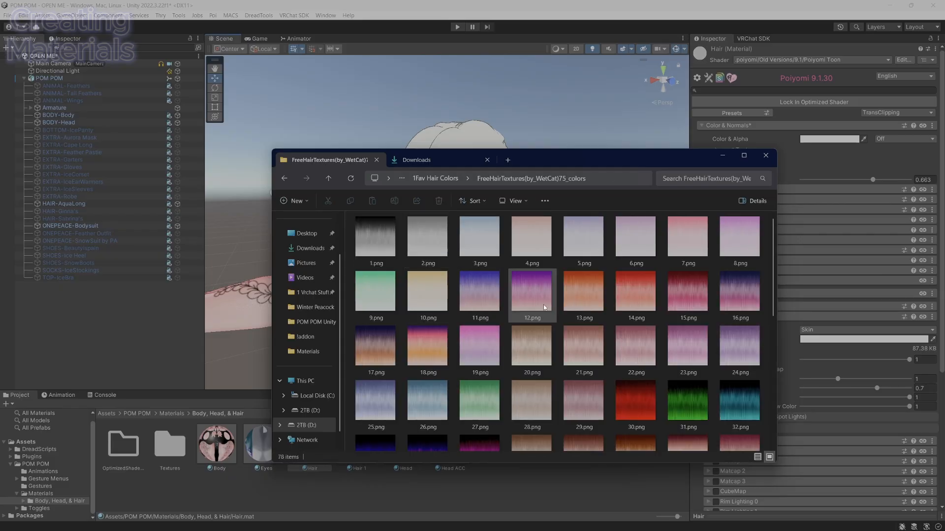
pyautogui.scroll(-5, 545, 312)
pyautogui.hotkey('alt', 'Left')
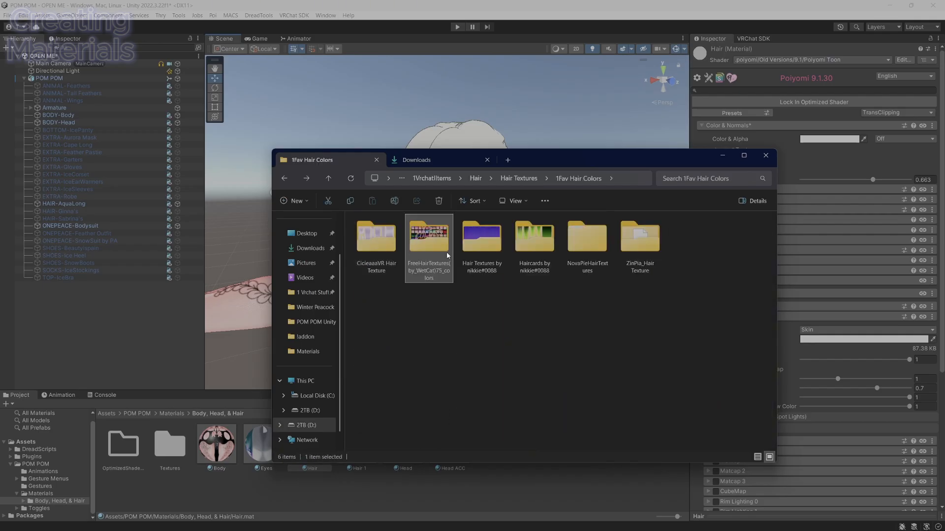
pyautogui.doubleClick(447, 252)
pyautogui.scroll(-5, 586, 326)
pyautogui.hotkey('alt', 'Left')
# Browse the Haircards texture folder in 1Fav Hair Colors and view 114.png at full size
pyautogui.doubleClick(534, 247)
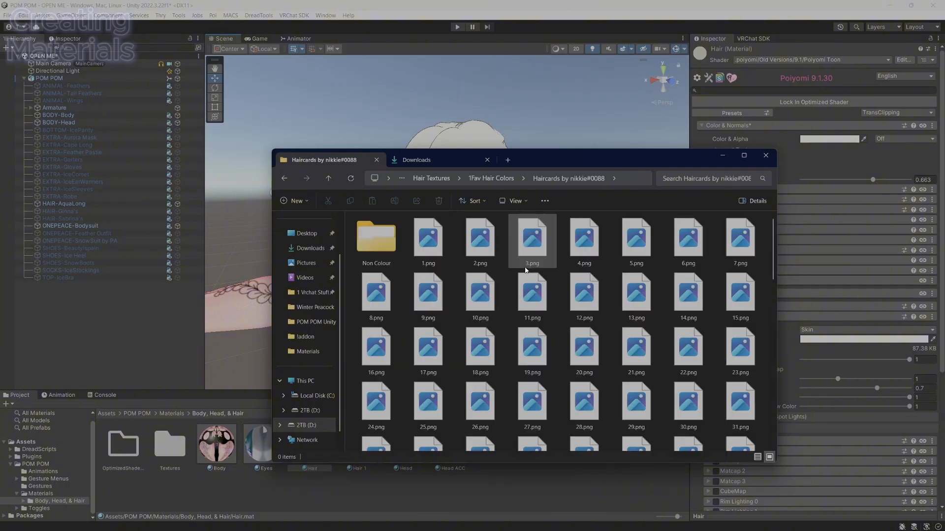
pyautogui.scroll(-10, 448, 302)
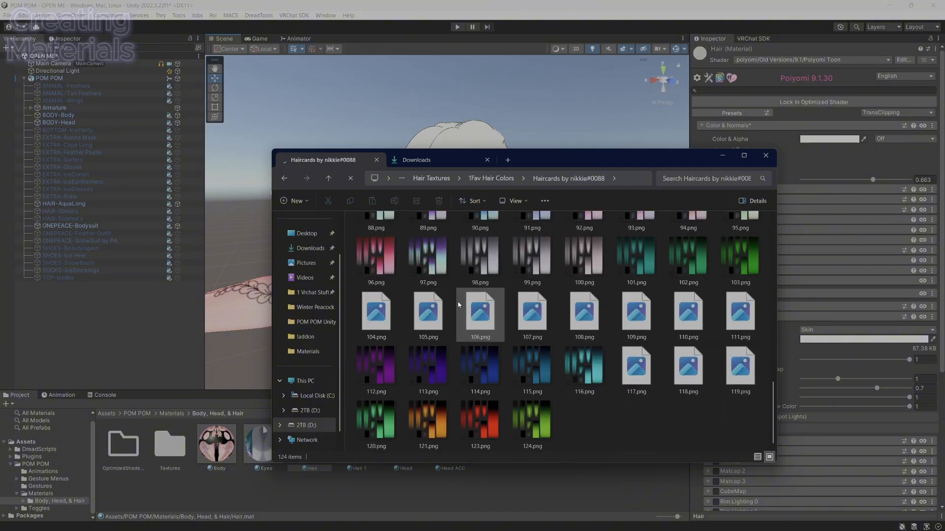
pyautogui.doubleClick(478, 367)
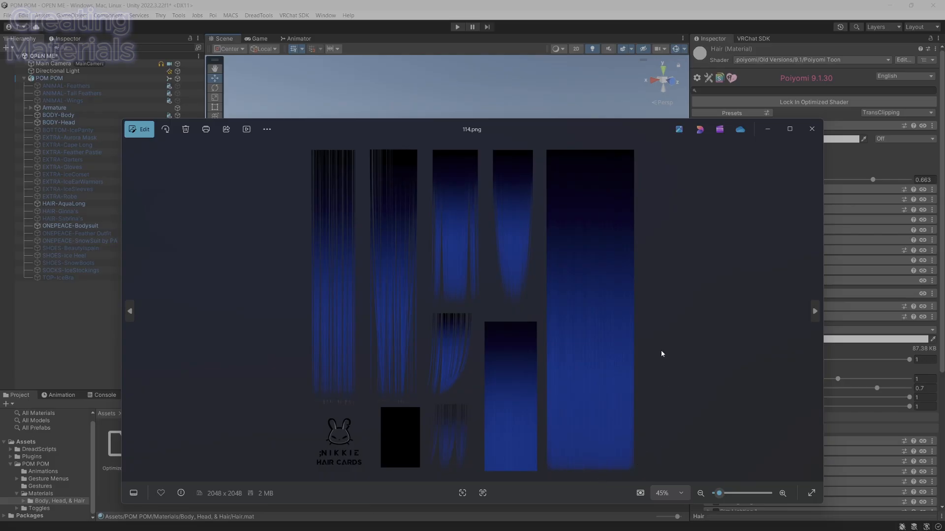
pyautogui.click(811, 128)
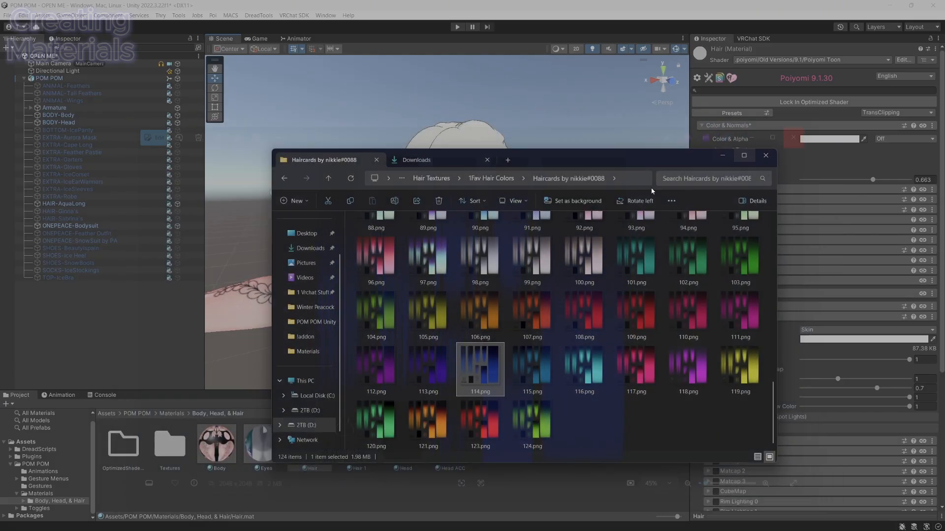
pyautogui.scroll(10, 582, 331)
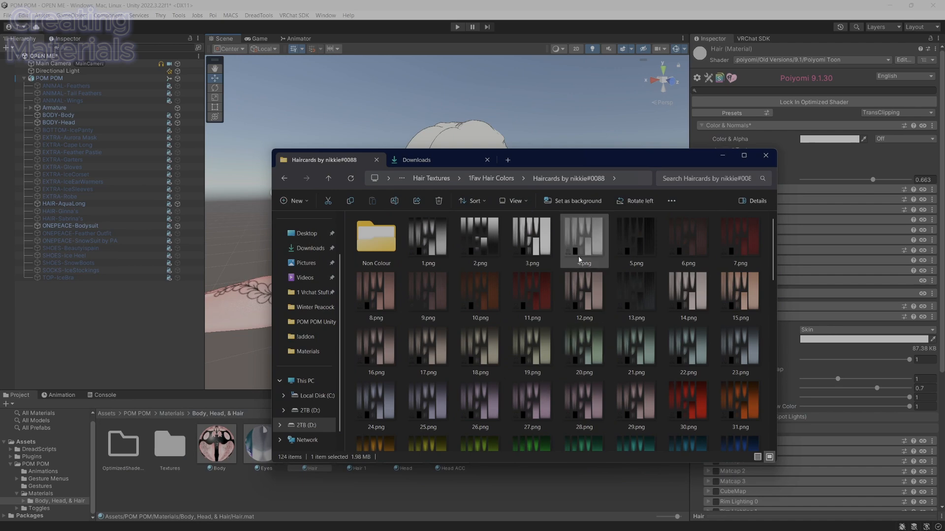
pyautogui.hotkey('alt', 'Left')
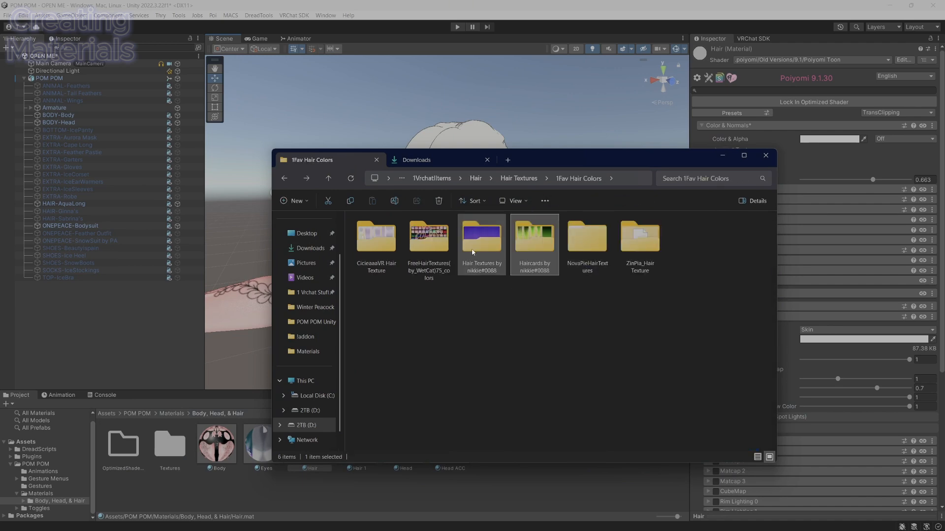
# Look through the NovaPieHairTextures and ZinPia_Hair Texture folders for hair color options
pyautogui.doubleClick(595, 268)
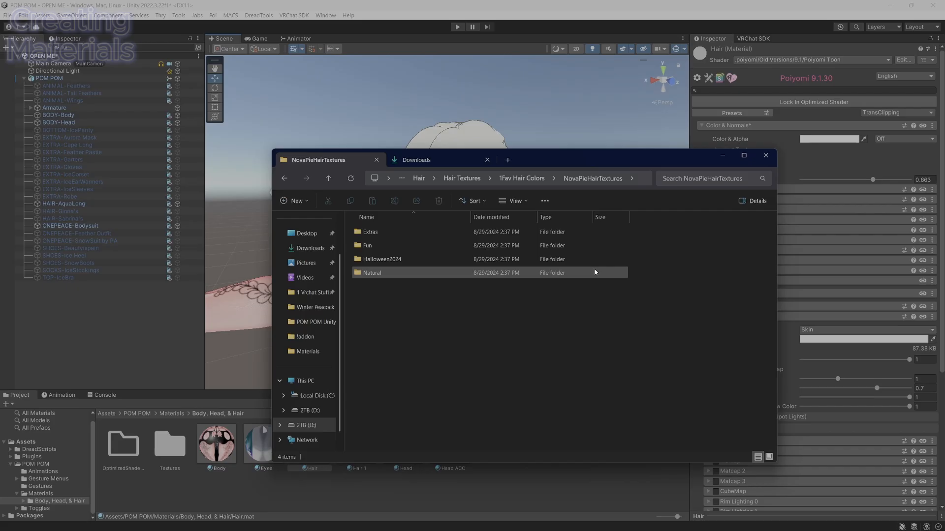
pyautogui.click(514, 201)
pyautogui.click(525, 243)
pyautogui.doubleClick(518, 251)
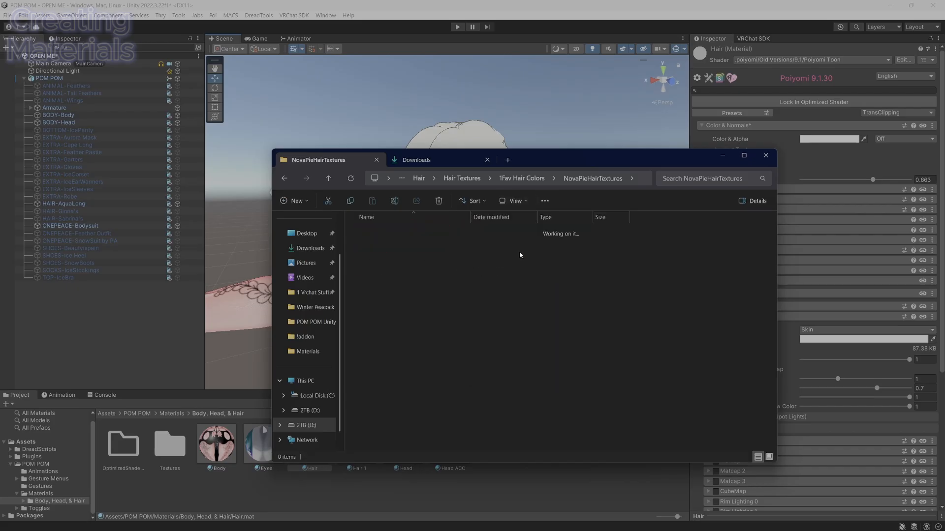
pyautogui.hotkey('alt', 'Left')
pyautogui.hotkey('alt', 'Left')
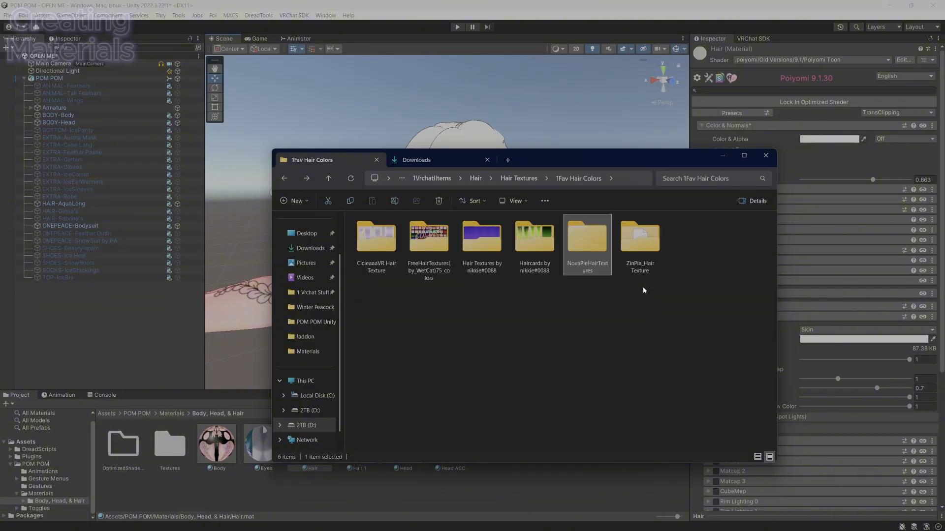
pyautogui.click(643, 270)
pyautogui.doubleClick(643, 270)
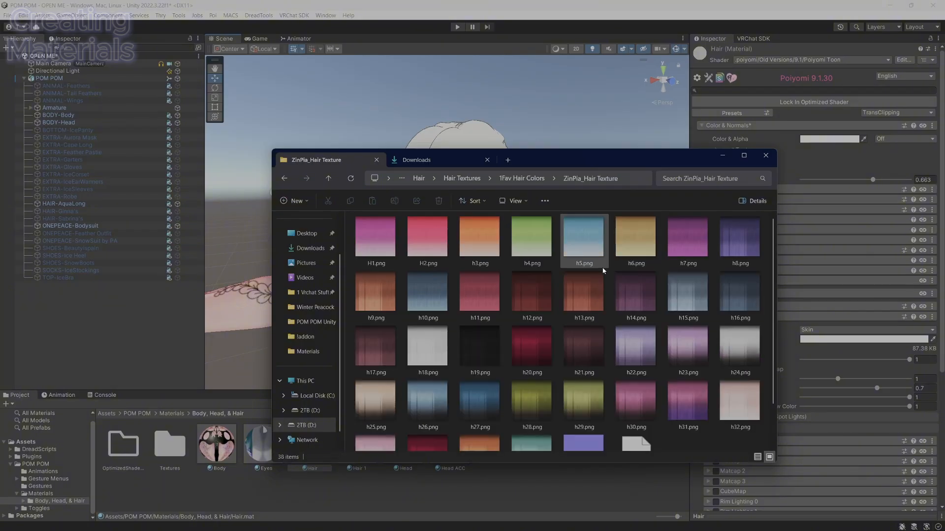
pyautogui.scroll(-3, 605, 268)
pyautogui.hotkey('alt', 'Left')
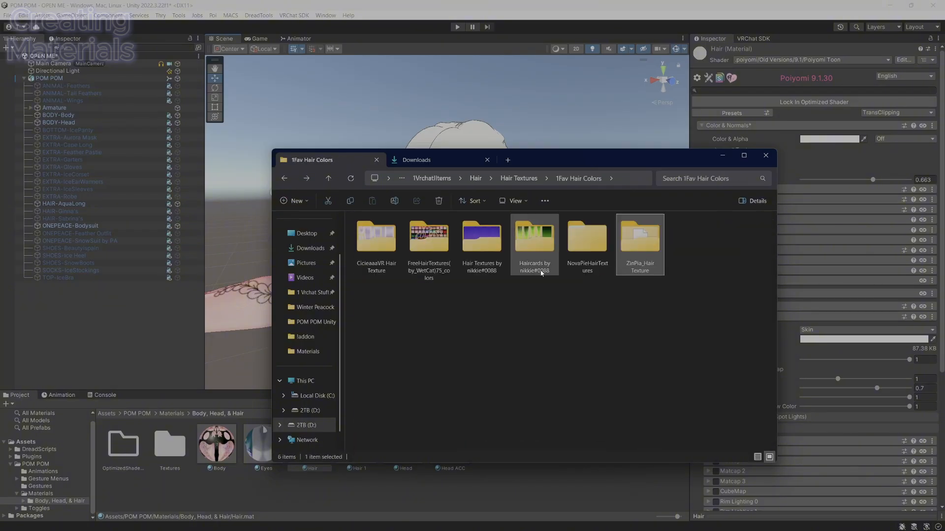
# Import 12.png and the extra alpha map from the CicieaaaVR Hair Texture folder into the project's Body, Head, & Hair materials folder
pyautogui.doubleClick(395, 269)
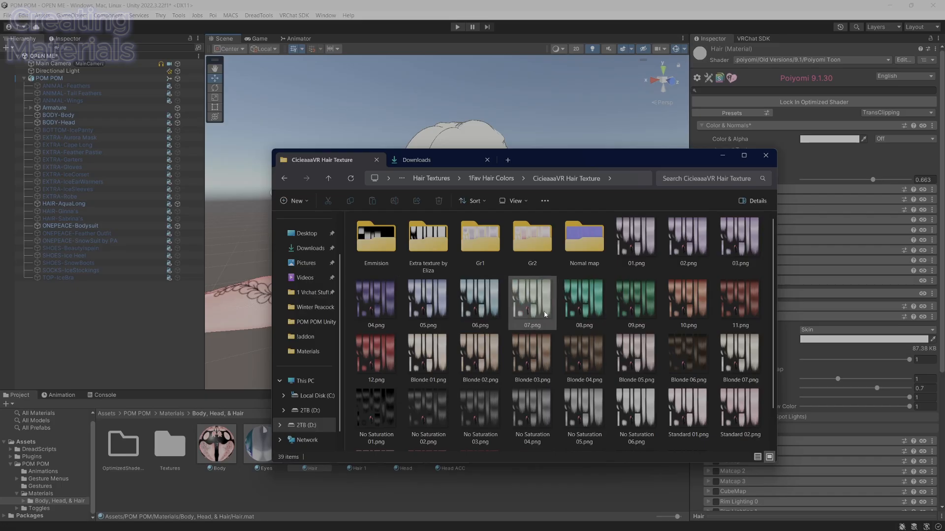
pyautogui.scroll(-1, 542, 314)
pyautogui.scroll(1, 650, 387)
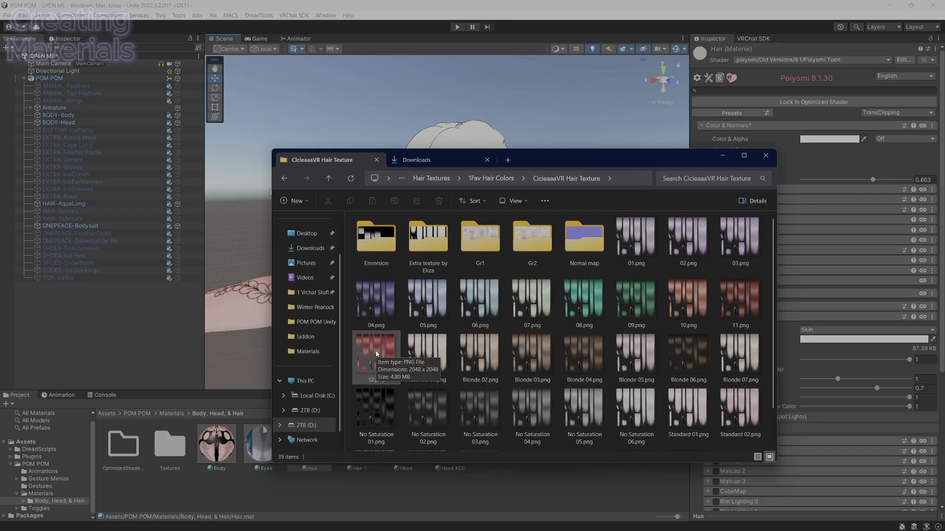
pyautogui.moveTo(376, 352)
pyautogui.mouseDown()
pyautogui.moveTo(396, 352)
pyautogui.moveTo(382, 352)
pyautogui.mouseUp()
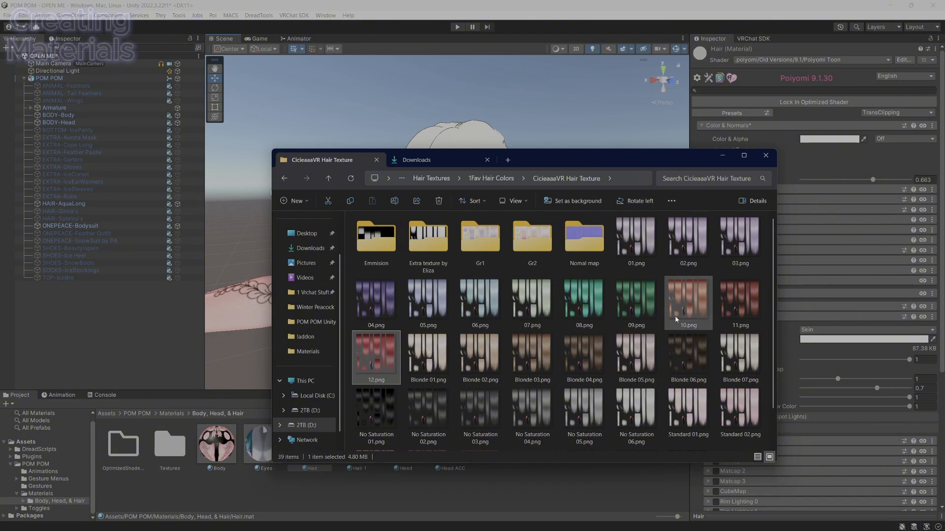
pyautogui.scroll(-1, 382, 353)
pyautogui.scroll(1, 382, 354)
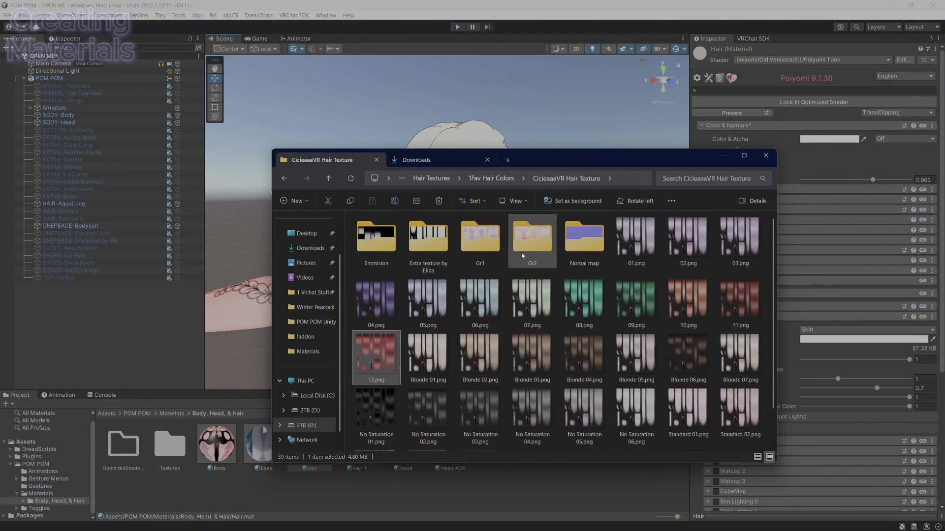
pyautogui.moveTo(376, 355); pyautogui.dragTo(512, 494)
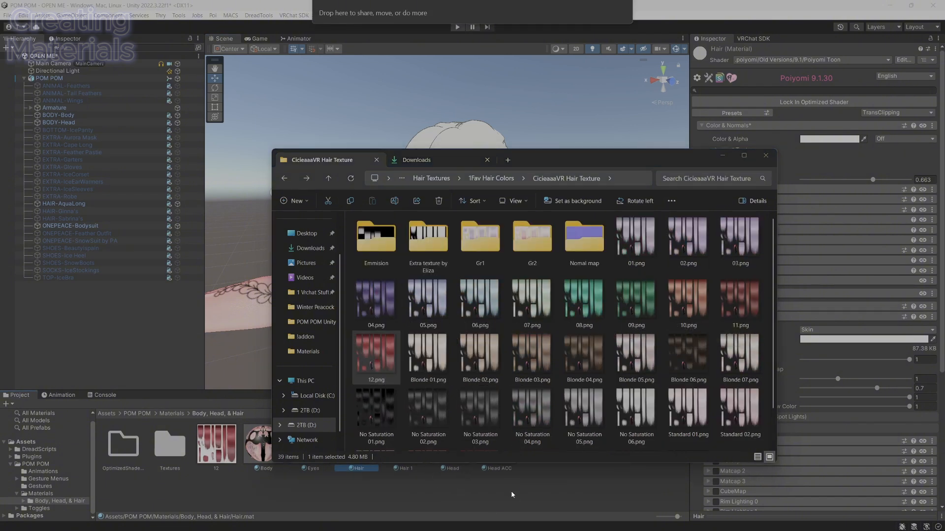
pyautogui.doubleClick(427, 240)
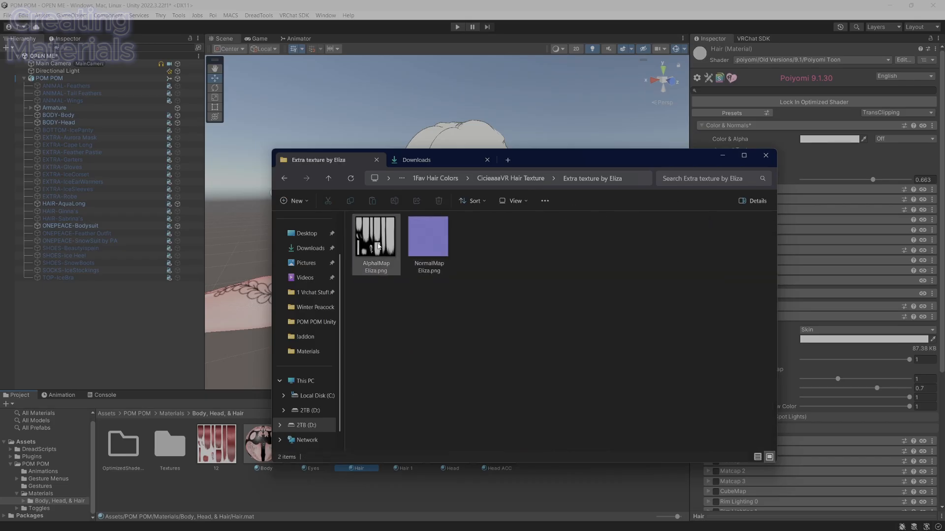
pyautogui.moveTo(379, 246); pyautogui.dragTo(424, 486)
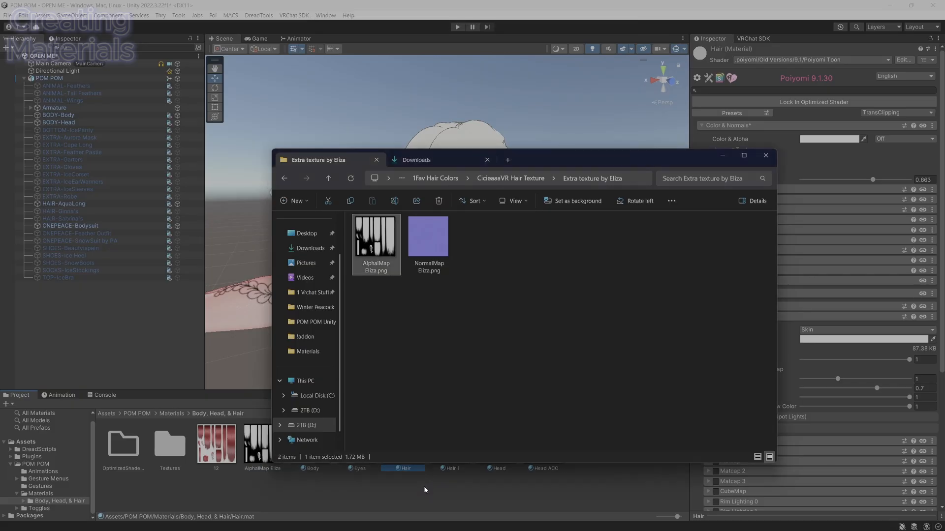
# Assign texture 12 and AlphaMap Eliza as the Hair material's texture and alpha map, fixing the alpha map's sRGB setting
pyautogui.click(262, 445)
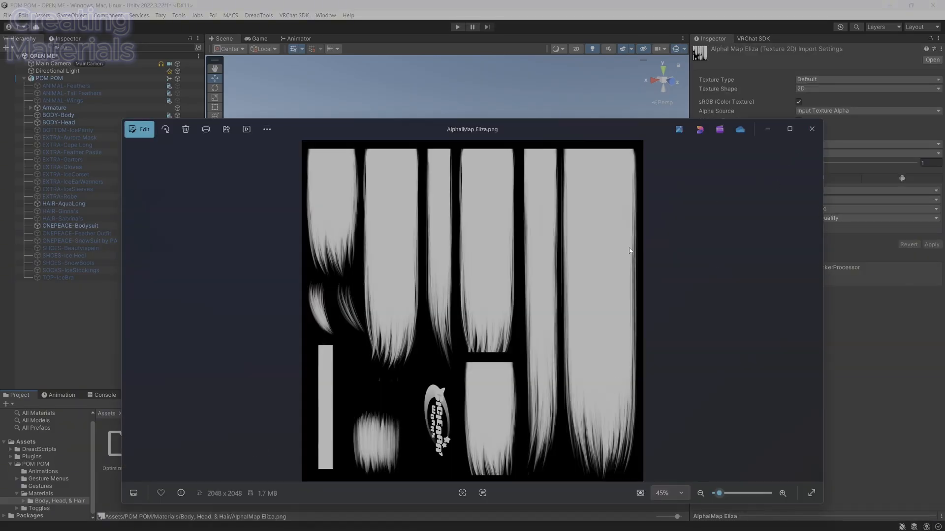
pyautogui.click(812, 131)
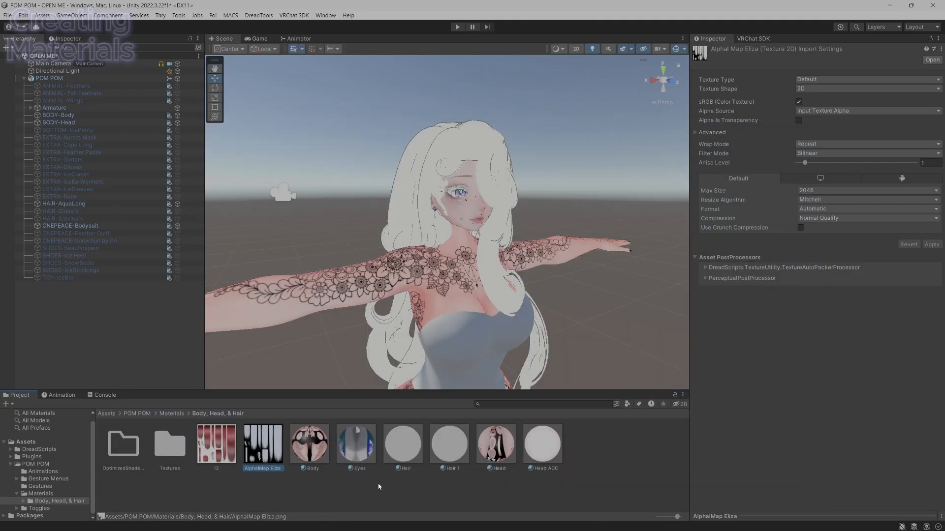
pyautogui.click(412, 447)
pyautogui.moveTo(225, 443); pyautogui.dragTo(726, 151)
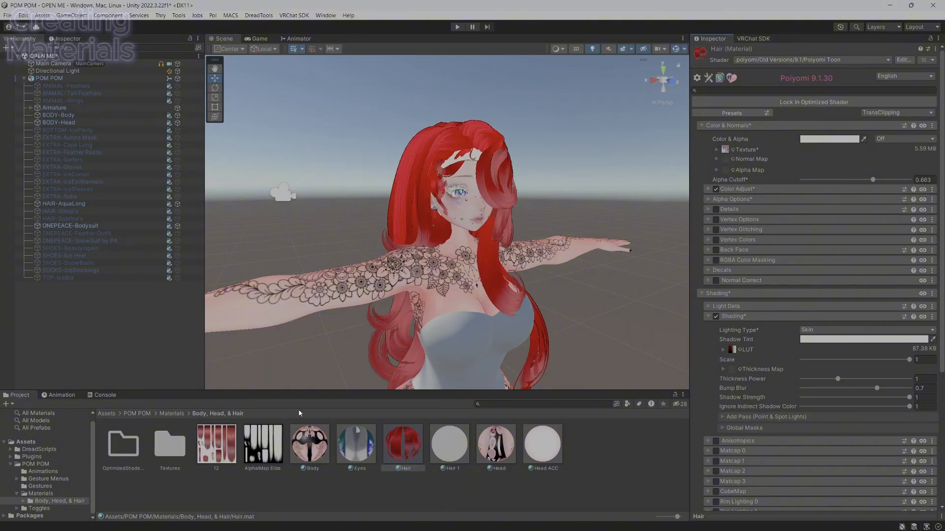
pyautogui.moveTo(251, 460); pyautogui.dragTo(727, 173)
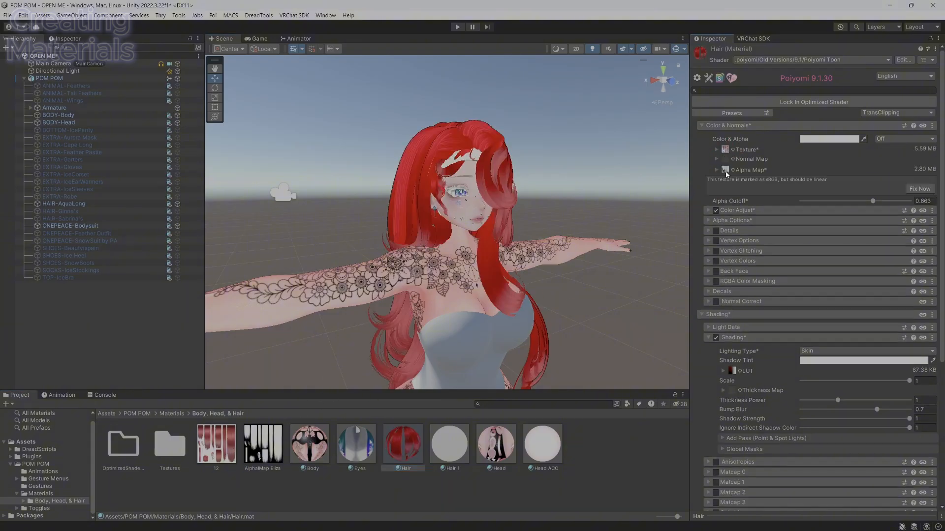
pyautogui.click(932, 190)
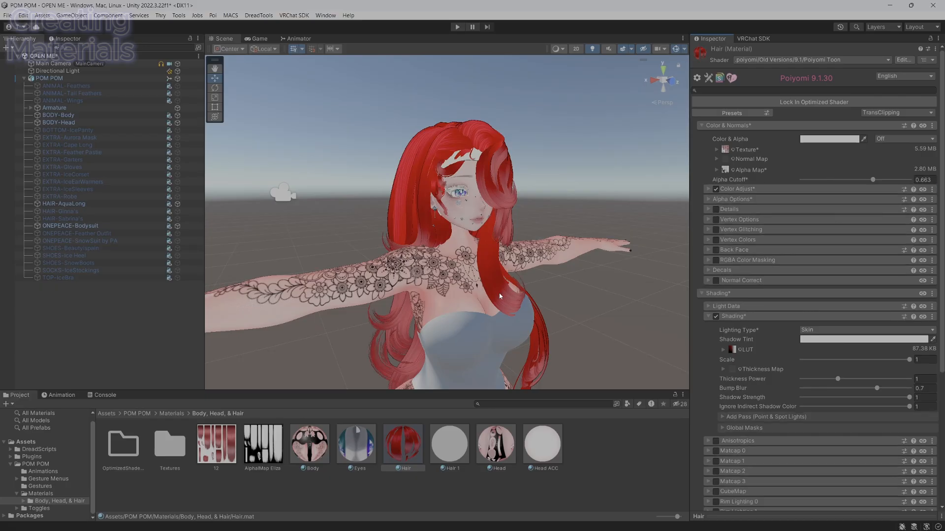
# Clear the Hair material's alpha map to compare the strand ends up close
pyautogui.keyDown('alt'); pyautogui.moveTo(492, 295); pyautogui.dragTo(461, 322); pyautogui.keyUp('alt')
pyautogui.moveTo(461, 321); pyautogui.dragTo(894, 253, button='right')
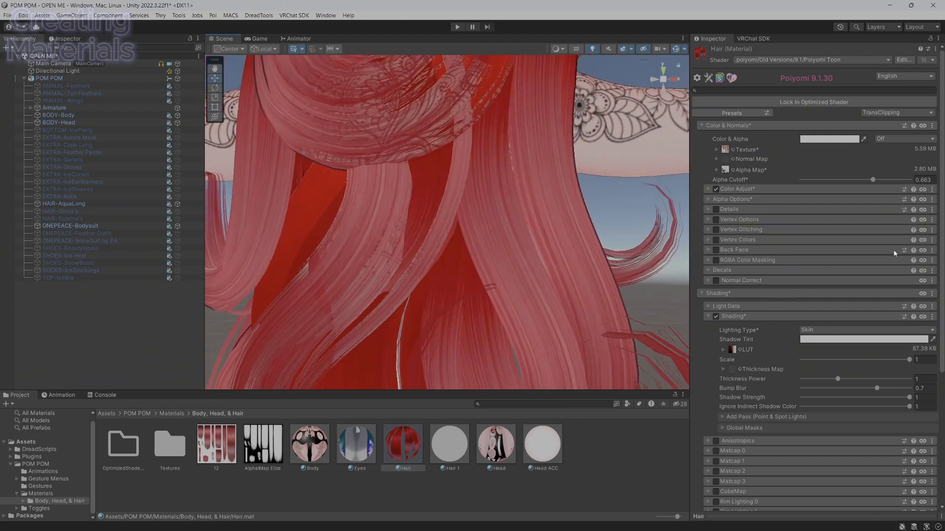
pyautogui.moveTo(662, 282); pyautogui.dragTo(619, 301, button='right')
pyautogui.click(733, 170)
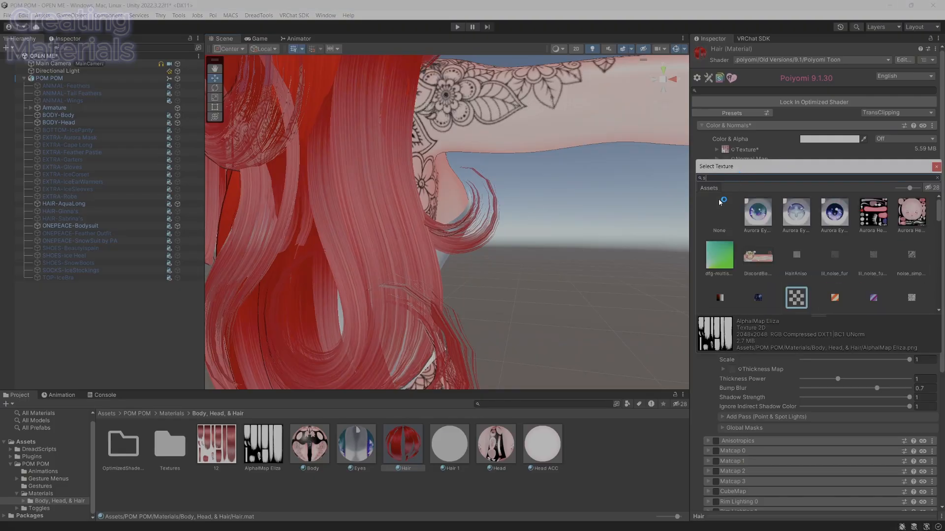
pyautogui.click(936, 168)
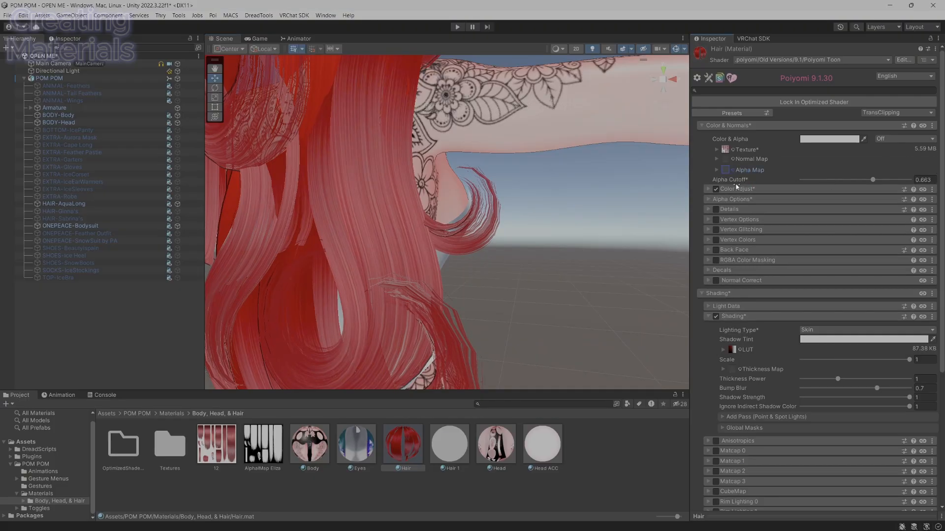
# Try the Opaque rendering preset on the Hair material, return it to TransClipping and inspect the hair
pyautogui.click(896, 113)
pyautogui.click(881, 123)
pyautogui.scroll(-6, 541, 261)
pyautogui.moveTo(531, 259); pyautogui.dragTo(508, 253, button='right')
pyautogui.click(886, 113)
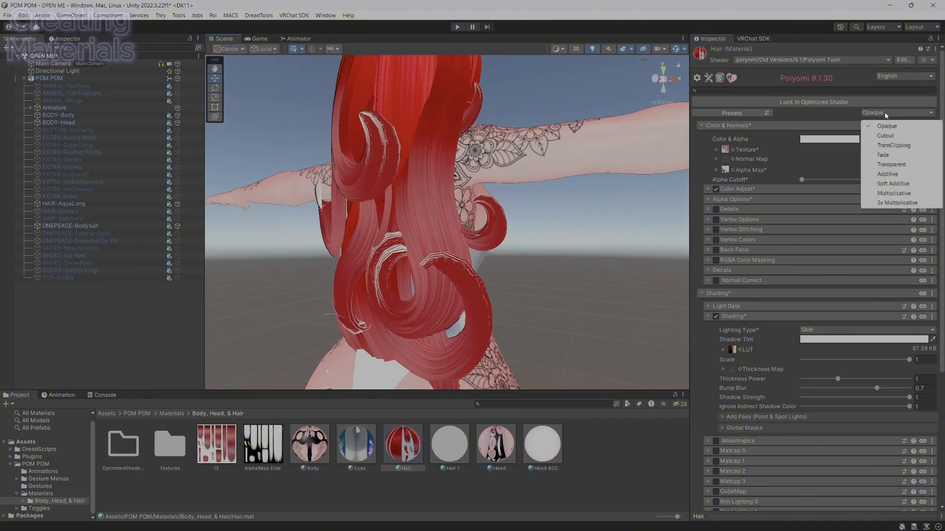
pyautogui.click(893, 146)
pyautogui.scroll(5, 597, 236)
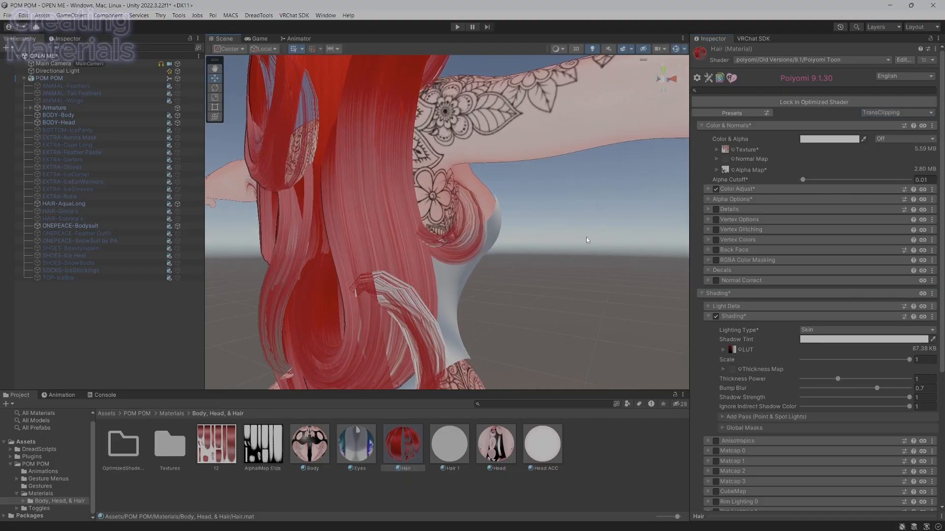
pyautogui.moveTo(653, 234); pyautogui.dragTo(320, 306, button='right')
pyautogui.press('s')
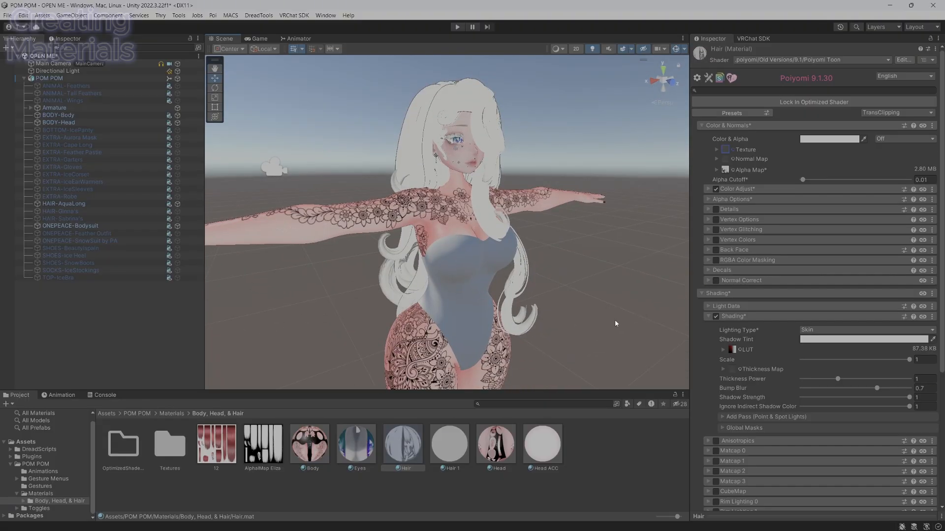
# Preview NormalMap Eliza.png from the Extra texture by Eliza folder in File Explorer and return to the parent folder
pyautogui.hotkey('alt', 'Tab')
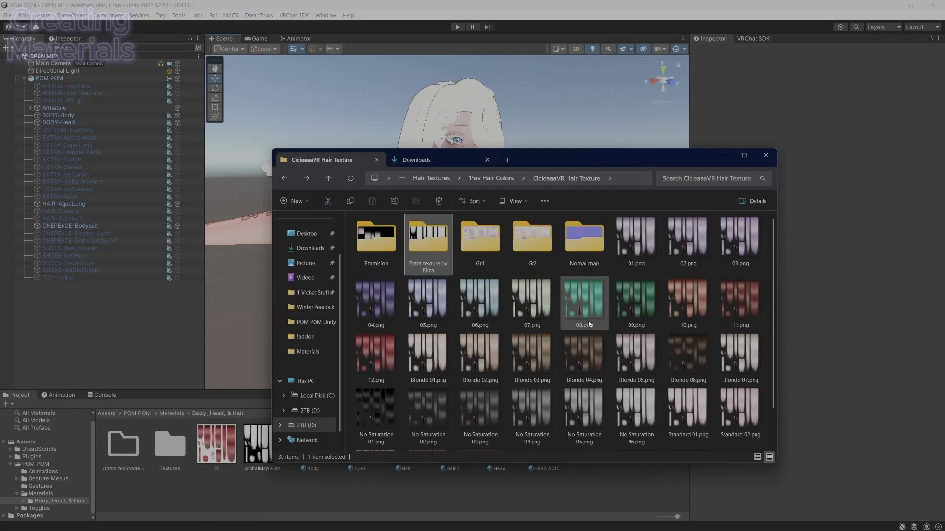
pyautogui.doubleClick(427, 252)
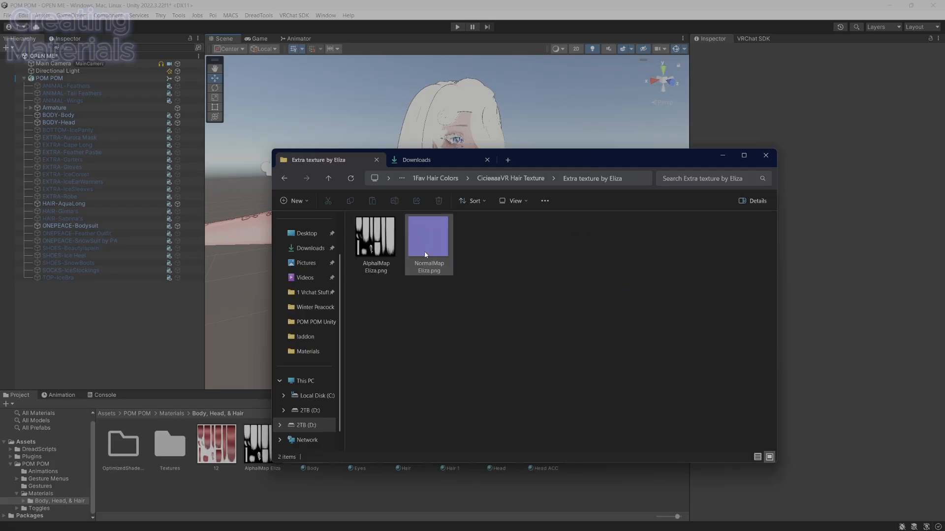
pyautogui.doubleClick(426, 254)
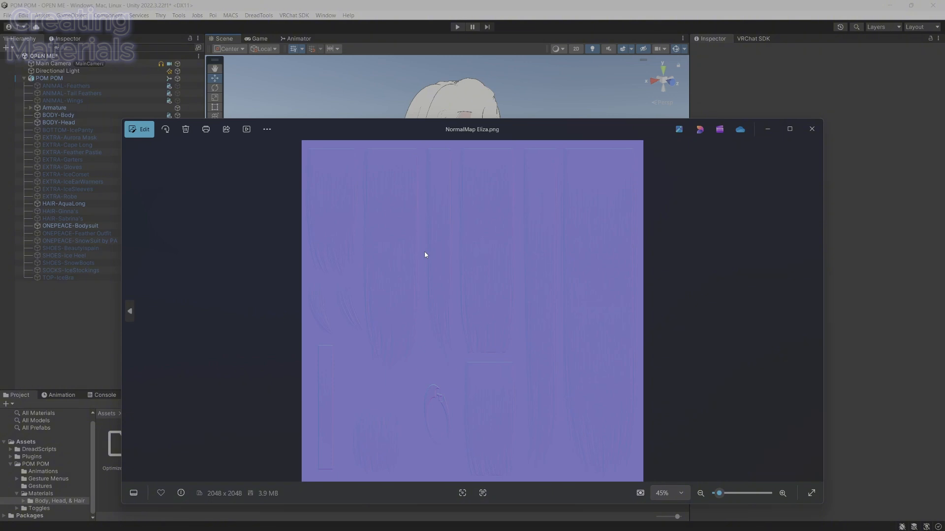
pyautogui.click(812, 129)
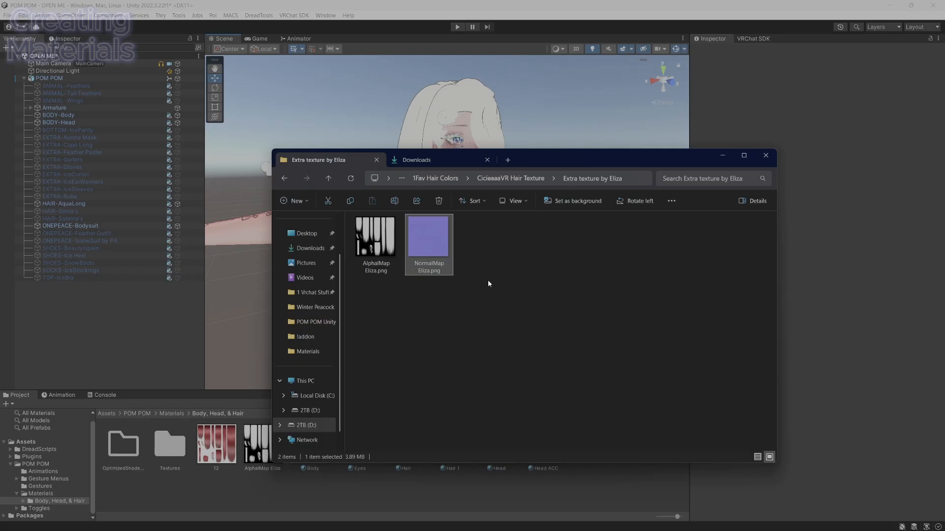
pyautogui.hotkey('alt', 'Left')
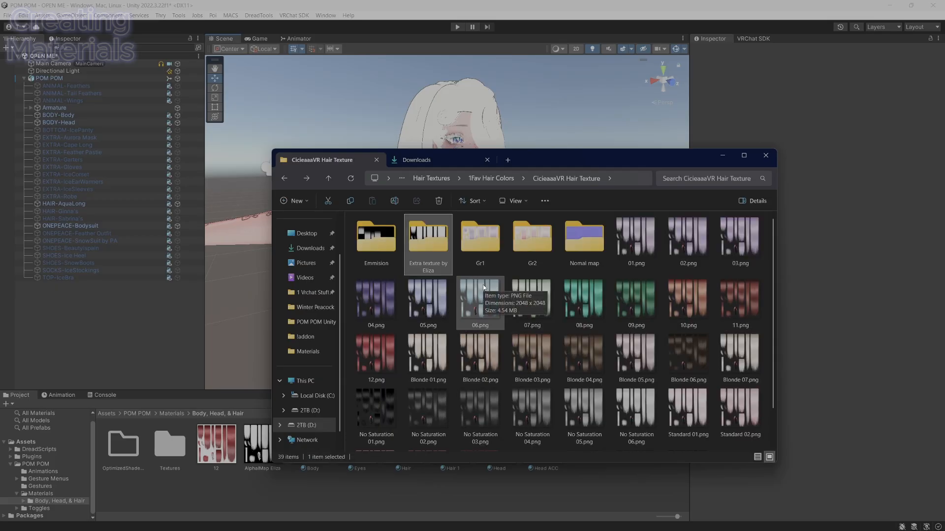
# Look through the Hair material's Matcap settings and collapse the Matcap and Shading sections
pyautogui.scroll(-3, 728, 302)
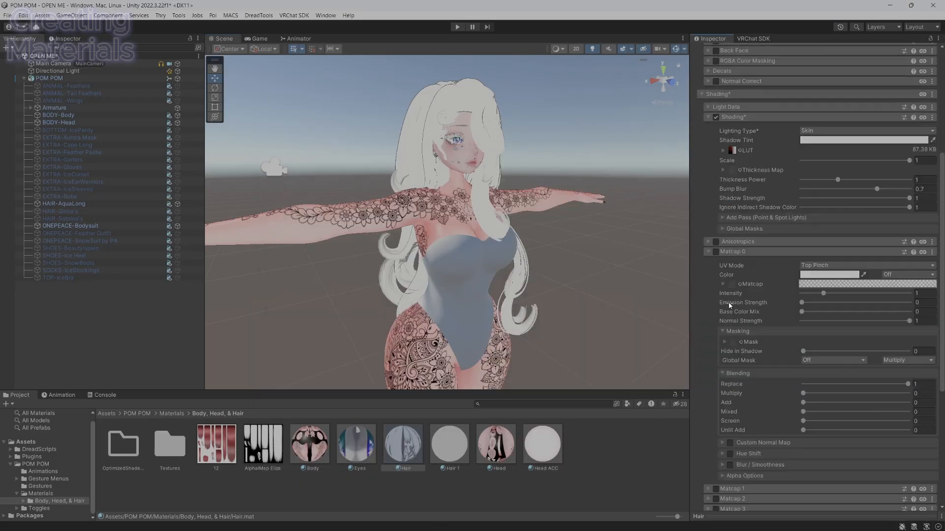
pyautogui.click(762, 462)
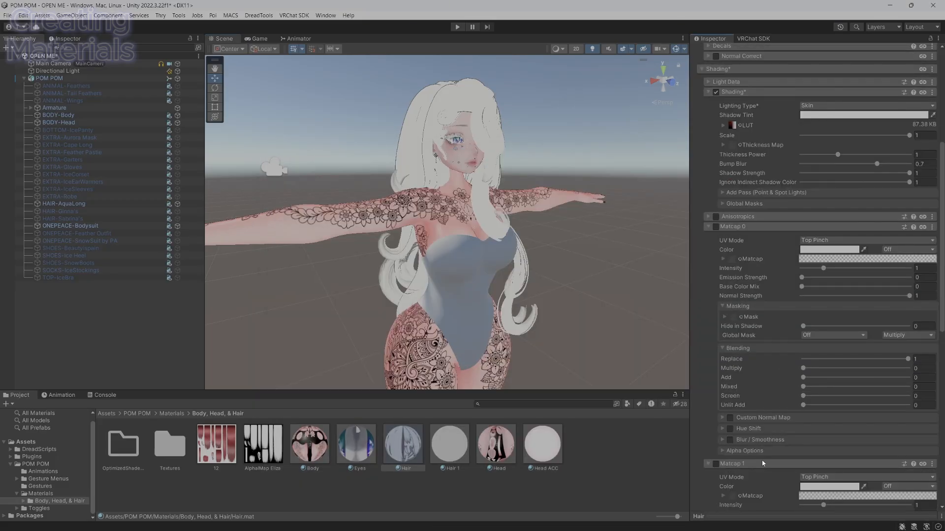
pyautogui.scroll(-8, 763, 453)
pyautogui.click(739, 289)
pyautogui.scroll(8, 739, 288)
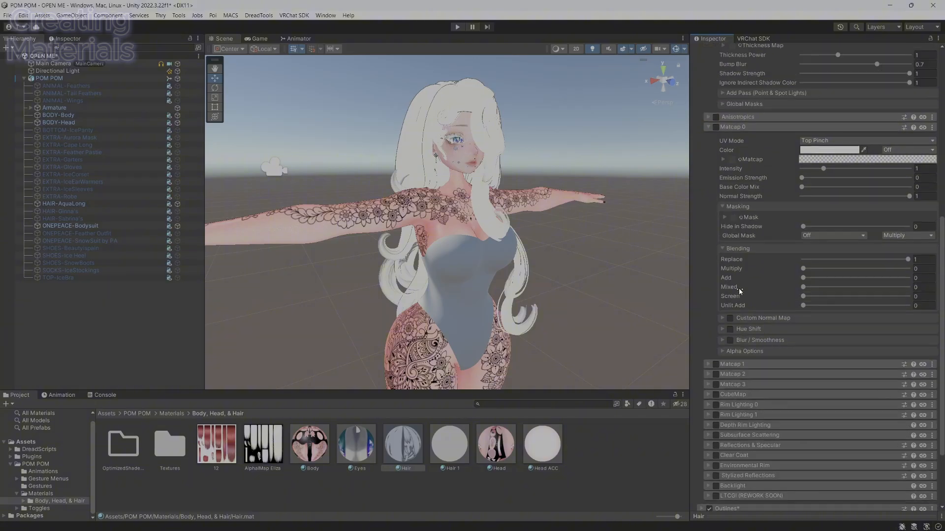
pyautogui.scroll(3, 746, 303)
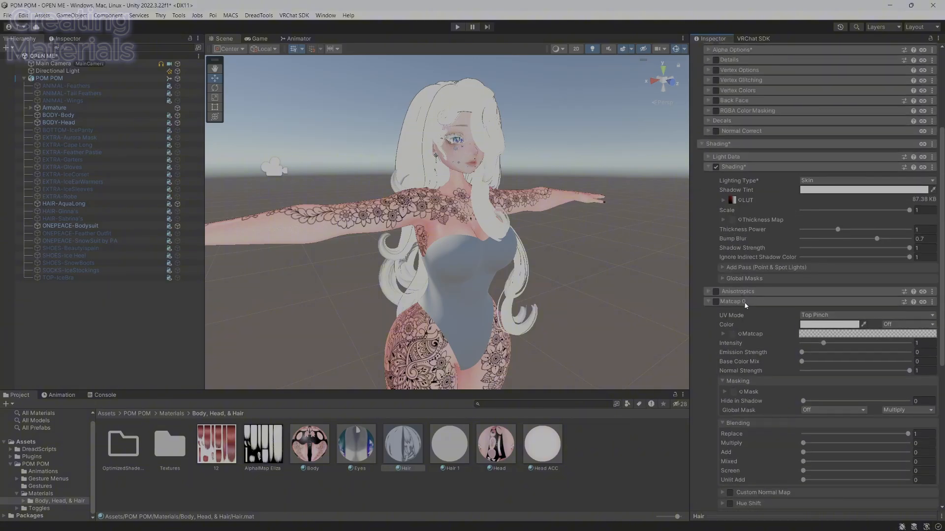
pyautogui.click(746, 302)
pyautogui.click(746, 145)
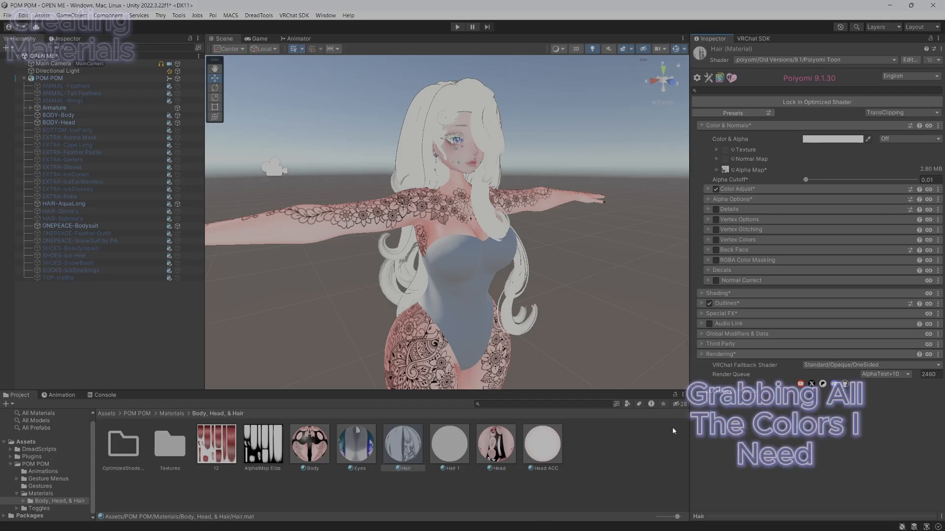
# Import the Blonde 04, No Saturation 06 and No Saturation 01 textures from File Explorer into the Body, Head, & Hair folder
pyautogui.hotkey('alt', 'Tab')
pyautogui.moveTo(584, 357); pyautogui.dragTo(620, 475)
pyautogui.moveTo(637, 413); pyautogui.dragTo(625, 485)
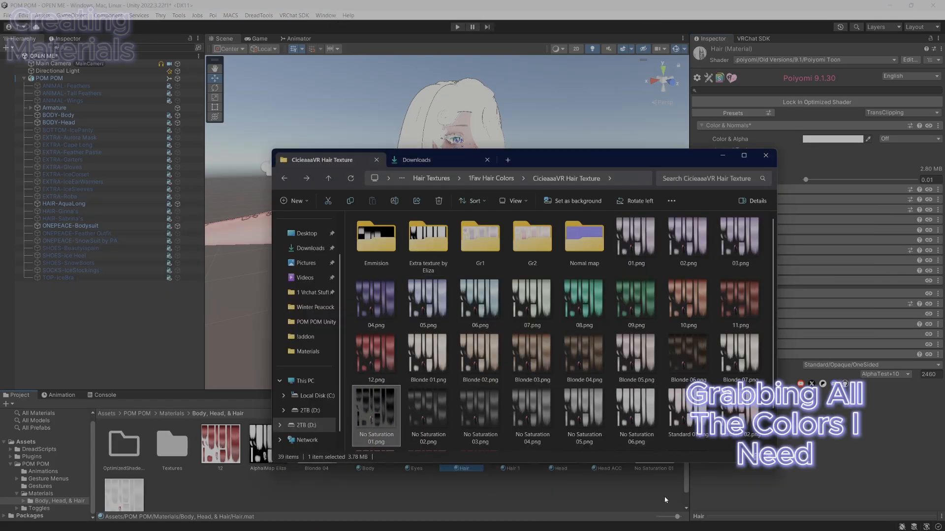
pyautogui.moveTo(395, 416); pyautogui.dragTo(352, 486)
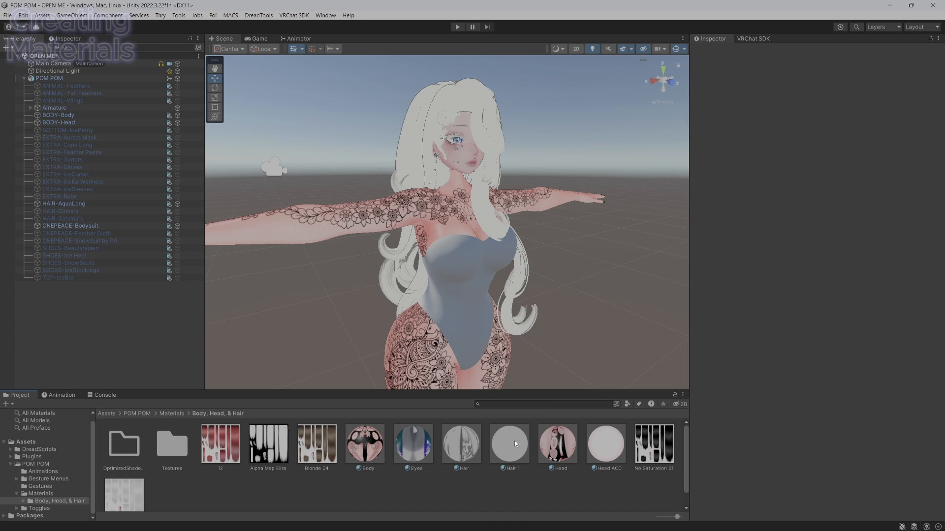
# Expand the decal settings of the Hair material and enable Decal 3
pyautogui.click(472, 451)
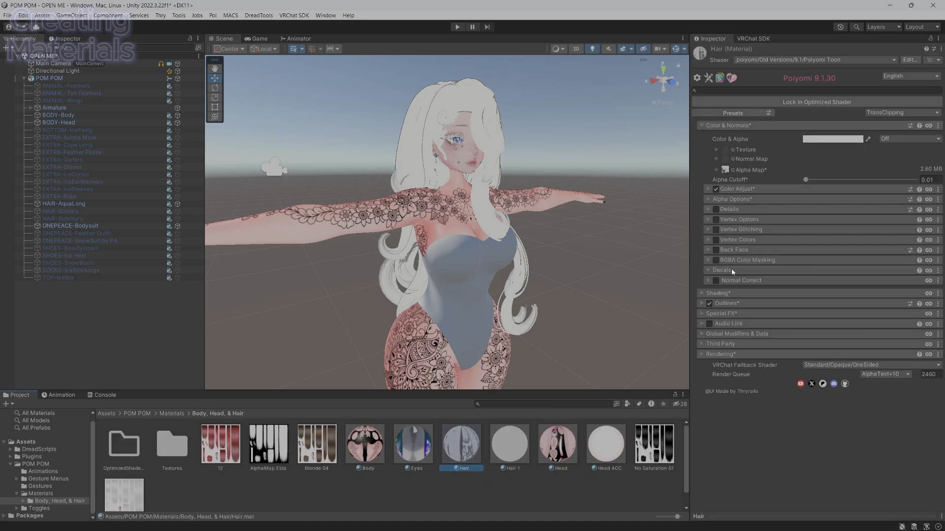
pyautogui.click(731, 271)
pyautogui.click(730, 315)
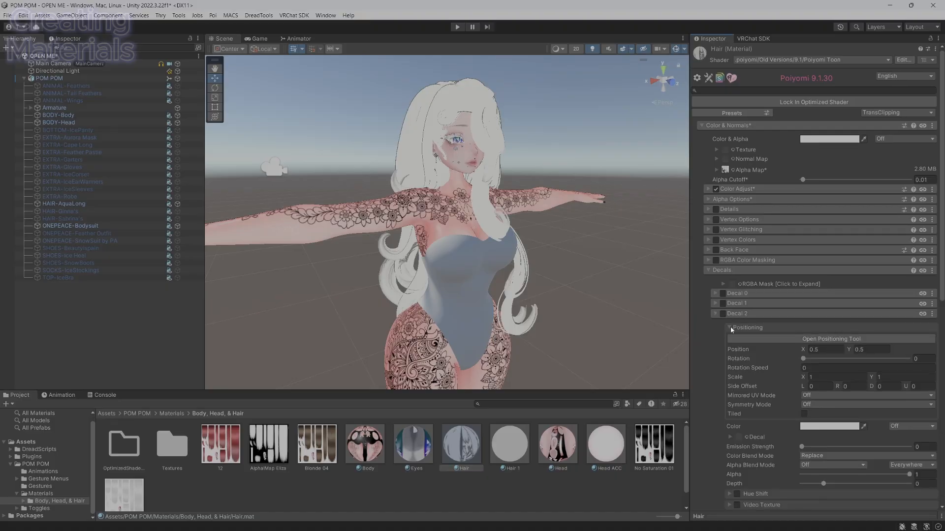
pyautogui.click(733, 315)
pyautogui.click(738, 326)
pyautogui.click(748, 337)
pyautogui.click(723, 324)
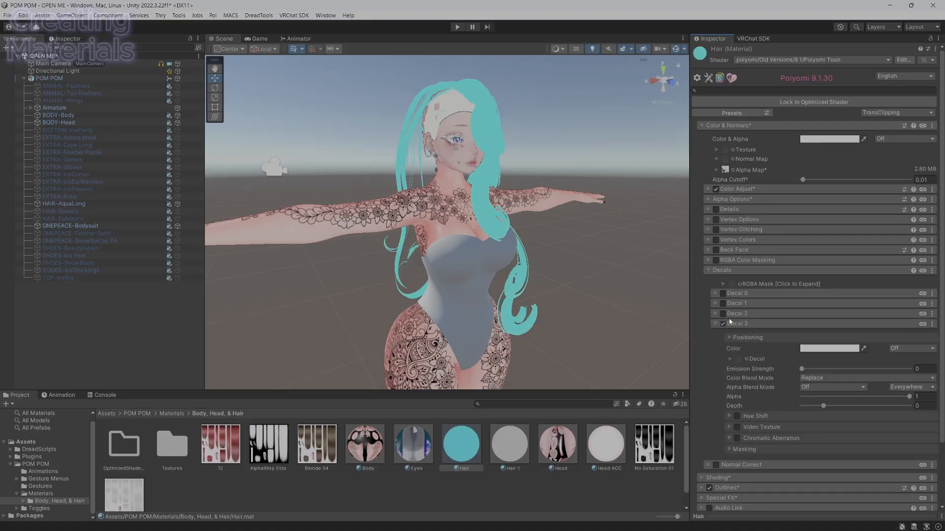
# Enable Decals 2, 1 and 0 on the Hair material with their settings expanded and positioning options collapsed
pyautogui.click(737, 314)
pyautogui.click(748, 328)
pyautogui.click(723, 314)
pyautogui.click(723, 304)
pyautogui.click(740, 318)
pyautogui.click(723, 294)
pyautogui.click(742, 307)
pyautogui.scroll(-6, 742, 308)
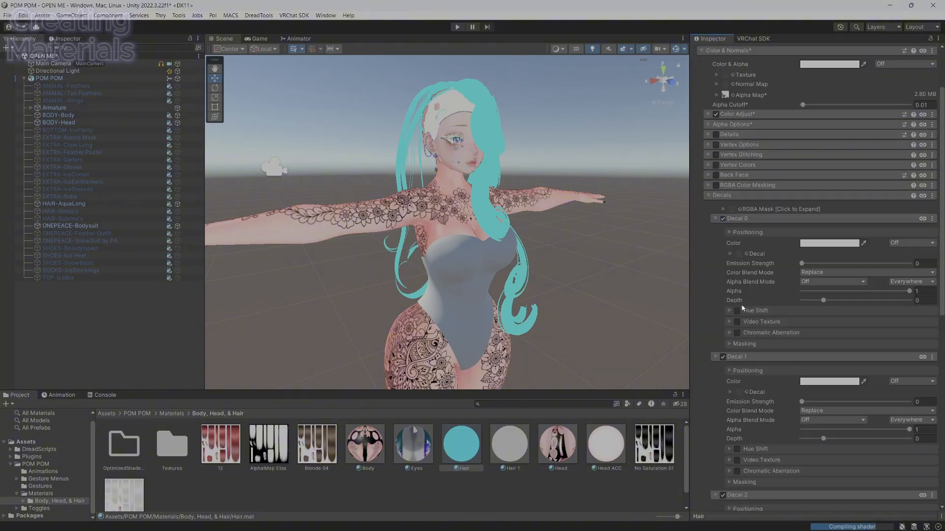
pyautogui.scroll(6, 741, 309)
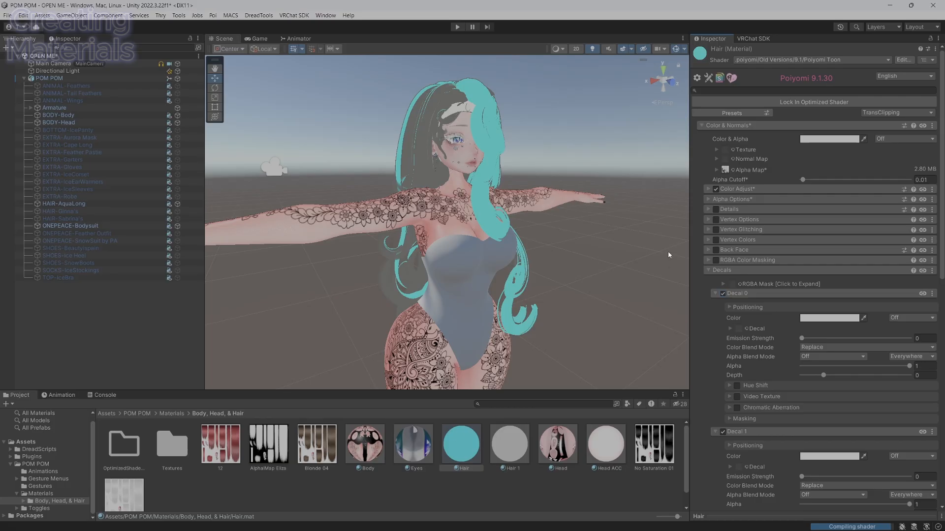
# Assign the No Saturation 06 texture to the Hair material's base texture and Decal 0
pyautogui.moveTo(726, 154); pyautogui.dragTo(727, 154)
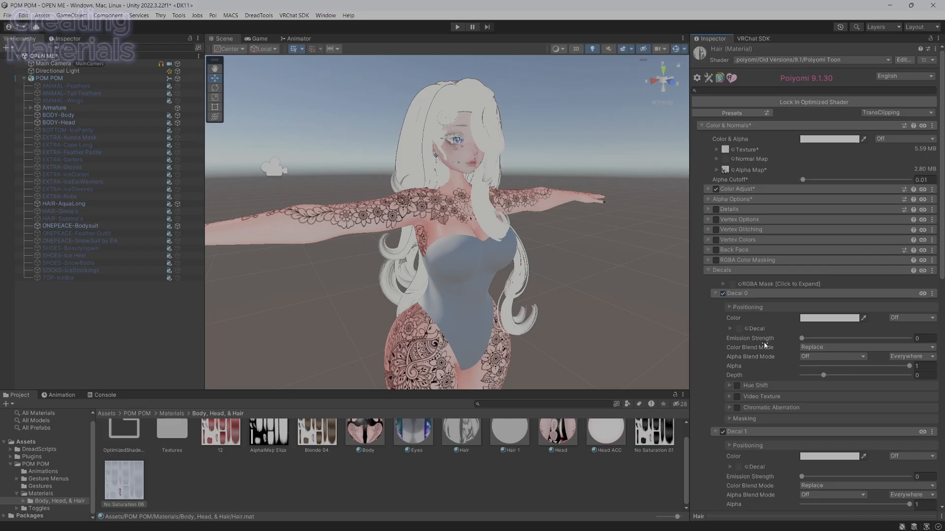
pyautogui.scroll(-5, 763, 343)
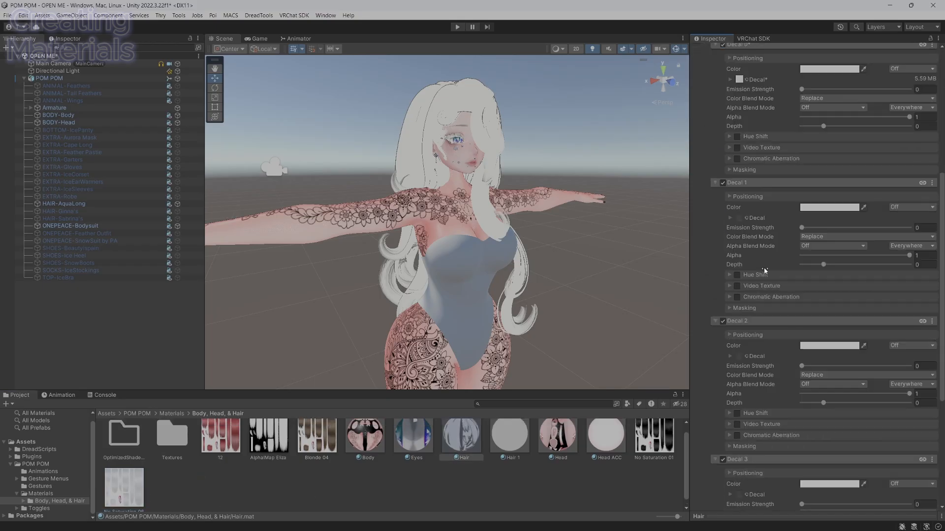
pyautogui.scroll(1, 663, 445)
# Fill Decals 1 to 3 with the imported hair textures, using No Saturation 01 for Decal 1 and texture 12 for Decal 3
pyautogui.moveTo(663, 446); pyautogui.dragTo(739, 218)
pyautogui.scroll(-2, 739, 218)
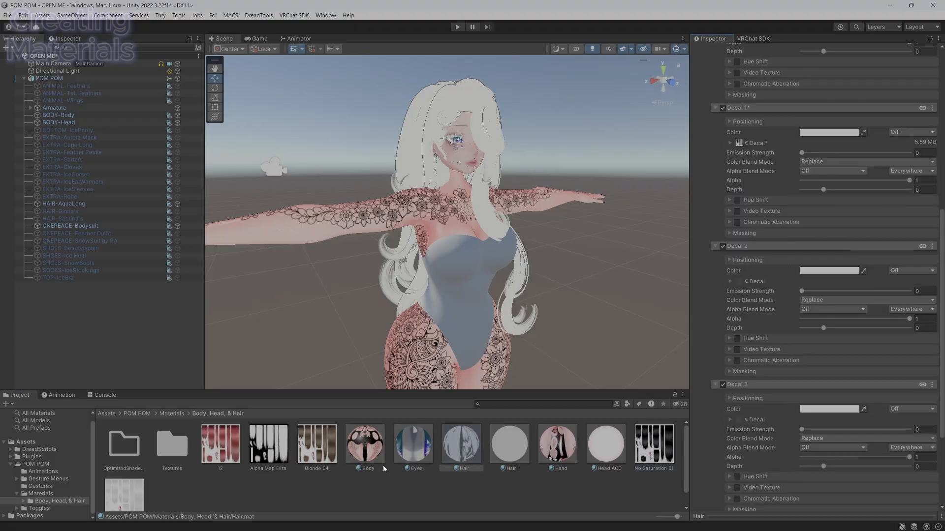
pyautogui.moveTo(654, 446); pyautogui.dragTo(738, 281)
pyautogui.scroll(-2, 710, 398)
pyautogui.moveTo(221, 449); pyautogui.dragTo(739, 345)
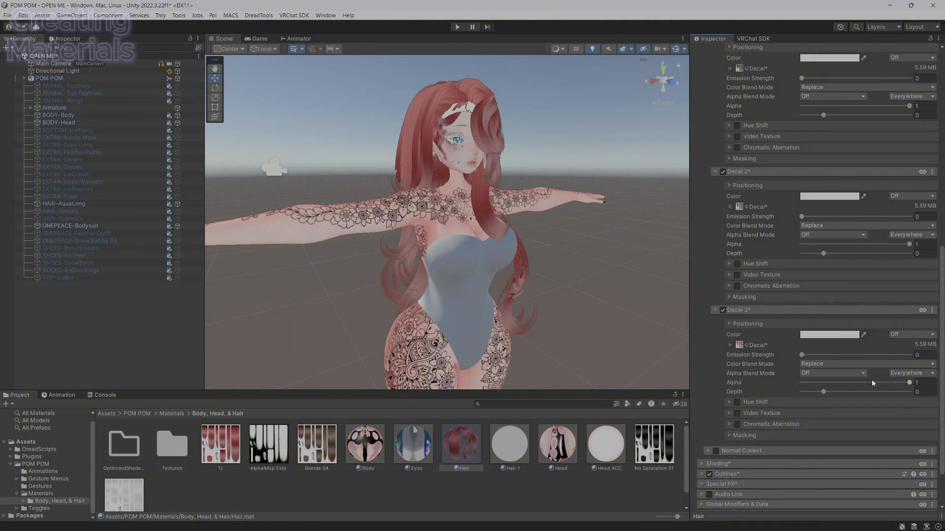
# Set the alpha of Decals 3, 2 and 1 to 0
pyautogui.moveTo(872, 382); pyautogui.dragTo(792, 383)
pyautogui.moveTo(910, 244); pyautogui.dragTo(768, 246)
pyautogui.scroll(2, 840, 195)
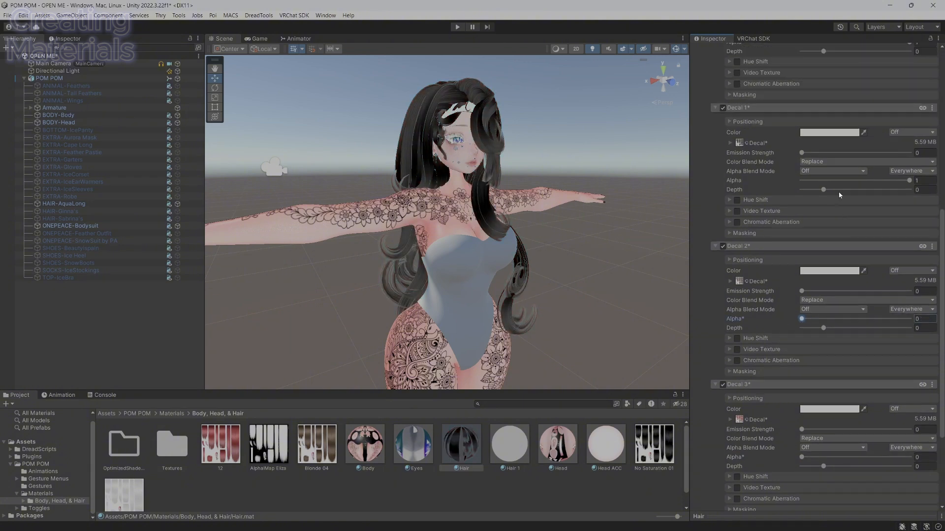
pyautogui.moveTo(909, 180); pyautogui.dragTo(795, 180)
# Enable Hue Shift on the Hair material's Decal 3 and mark its hue shift value as animated when locked
pyautogui.scroll(-3, 787, 345)
pyautogui.click(757, 377)
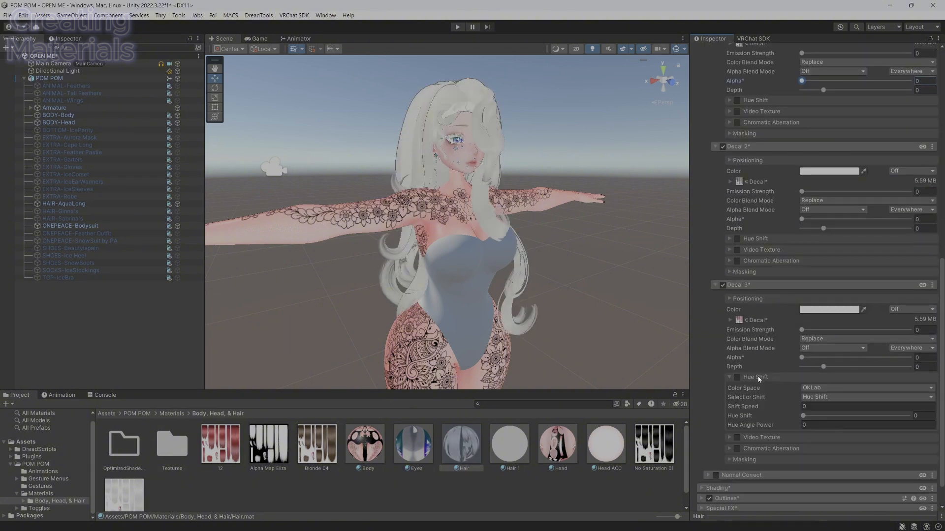
pyautogui.scroll(-2, 760, 379)
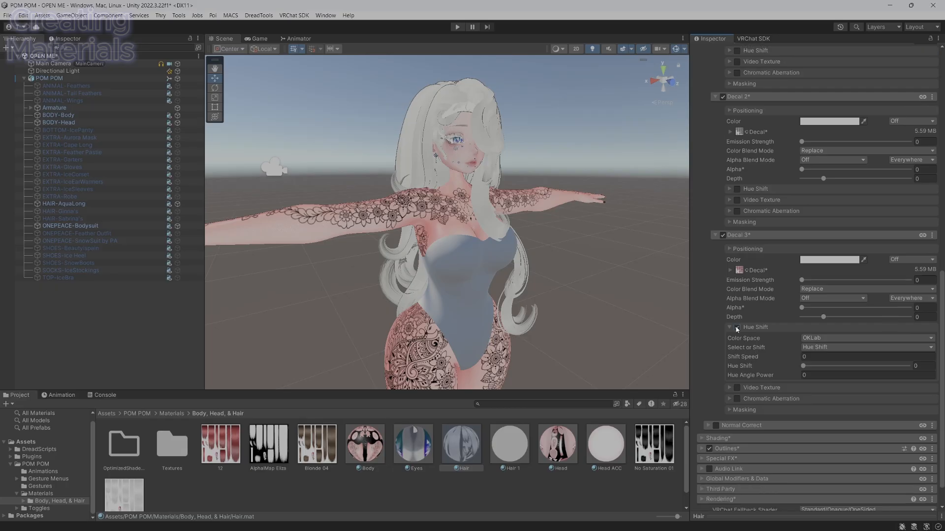
pyautogui.rightClick(739, 368)
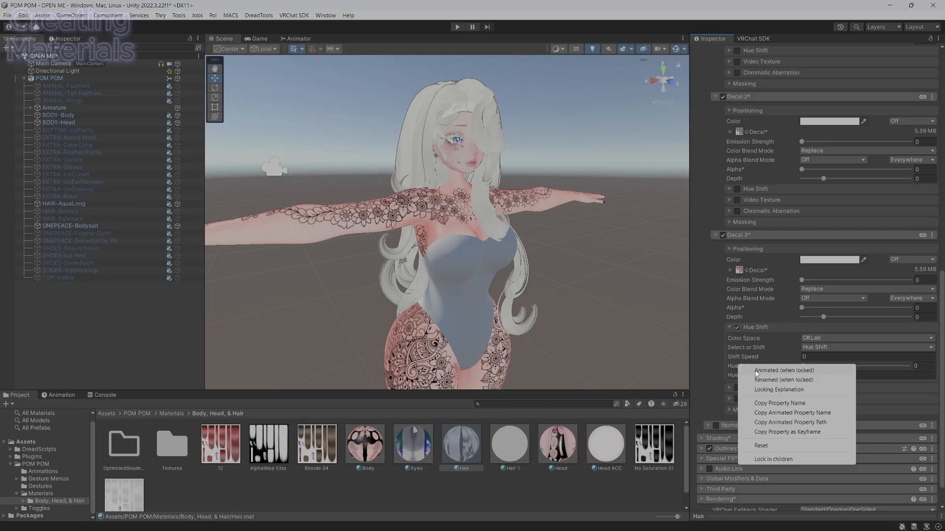
pyautogui.click(757, 372)
pyautogui.rightClick(742, 369)
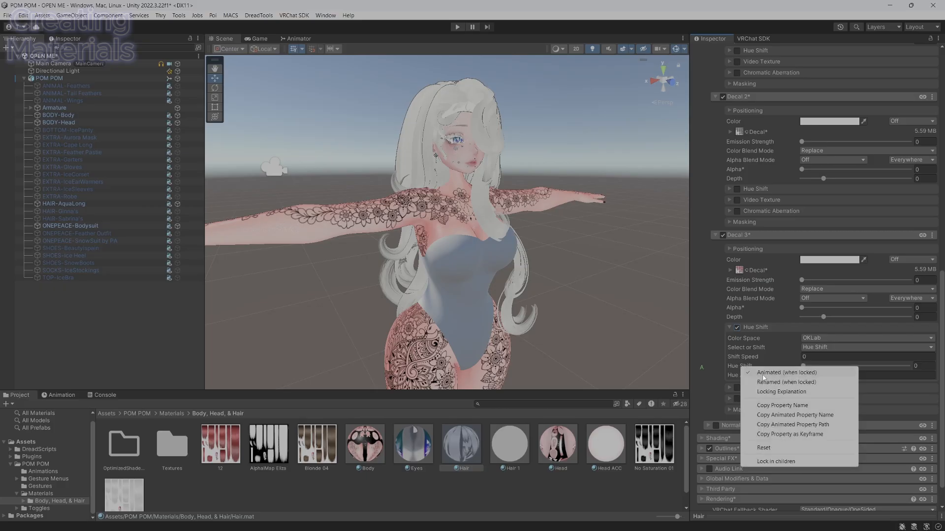
pyautogui.click(701, 405)
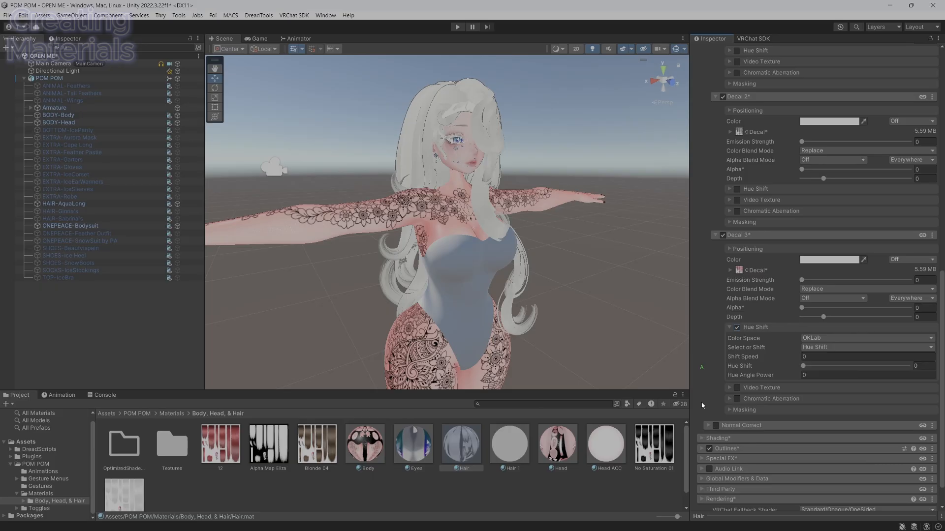
# Move the alpha map and the imported hair colour textures into the Textures folder of Body, Head, & Hair
pyautogui.click(661, 448)
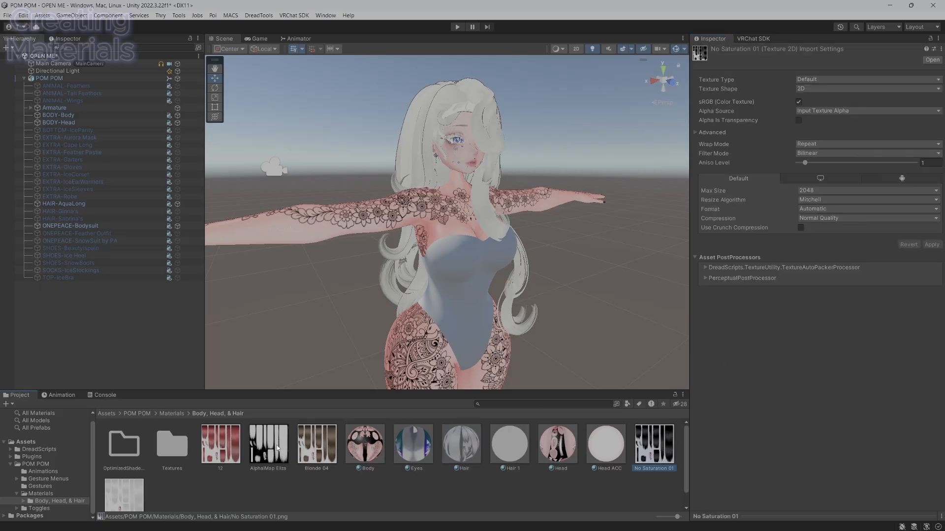
pyautogui.click(315, 458)
pyautogui.keyDown('shift'); pyautogui.click(220, 450); pyautogui.keyUp('shift')
pyautogui.moveTo(220, 450); pyautogui.dragTo(177, 449)
pyautogui.click(497, 448)
pyautogui.keyDown('shift'); pyautogui.click(541, 448); pyautogui.keyUp('shift')
pyautogui.moveTo(541, 447); pyautogui.dragTo(185, 448)
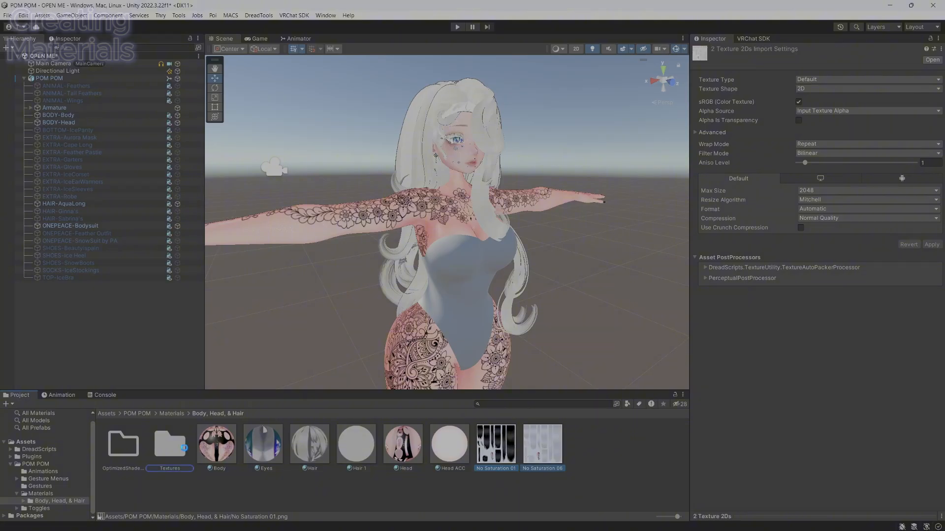
# With the Hair and Hair ACC materials selected together, set Decal 0's alpha to 0 and Decal 1's alpha to 1
pyautogui.moveTo(494, 224); pyautogui.dragTo(549, 321, button='right')
pyautogui.press('w')
pyautogui.press('s')
pyautogui.moveTo(514, 303); pyautogui.dragTo(553, 320, button='right')
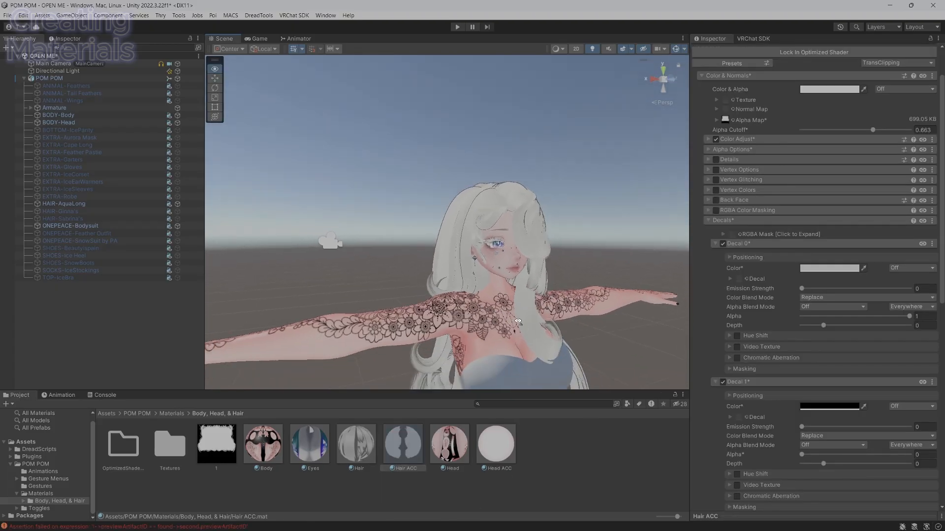
pyautogui.press('s')
pyautogui.press('w')
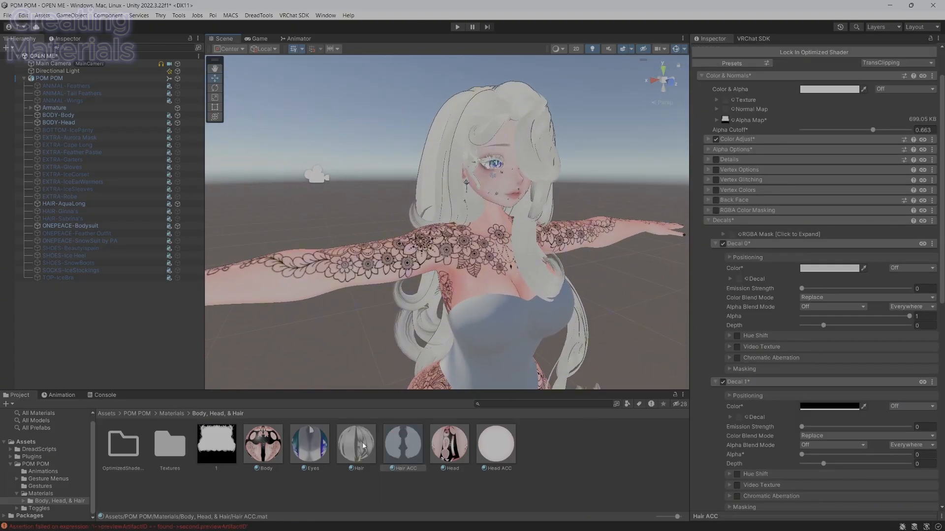
pyautogui.keyDown('ctrl'); pyautogui.click(359, 448); pyautogui.keyUp('ctrl')
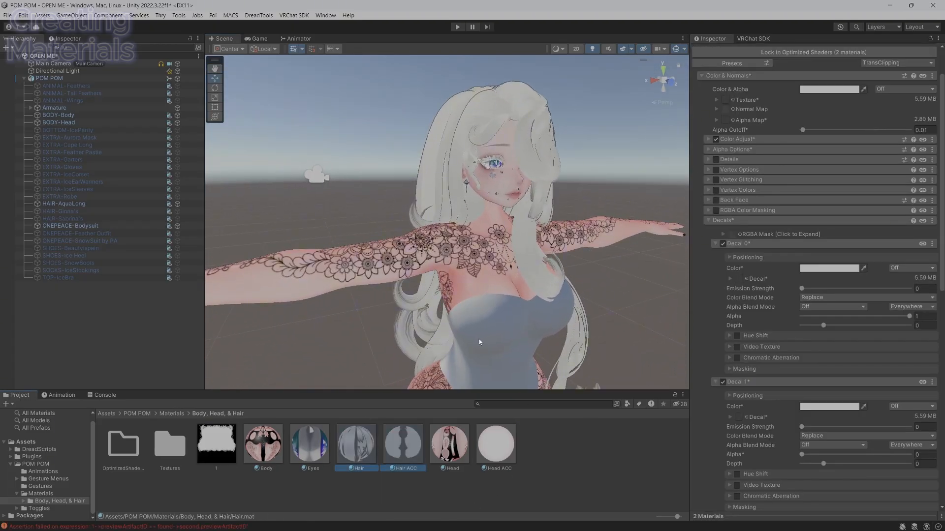
pyautogui.moveTo(480, 342); pyautogui.dragTo(578, 285, button='right')
pyautogui.press('w')
pyautogui.scroll(-3, 813, 313)
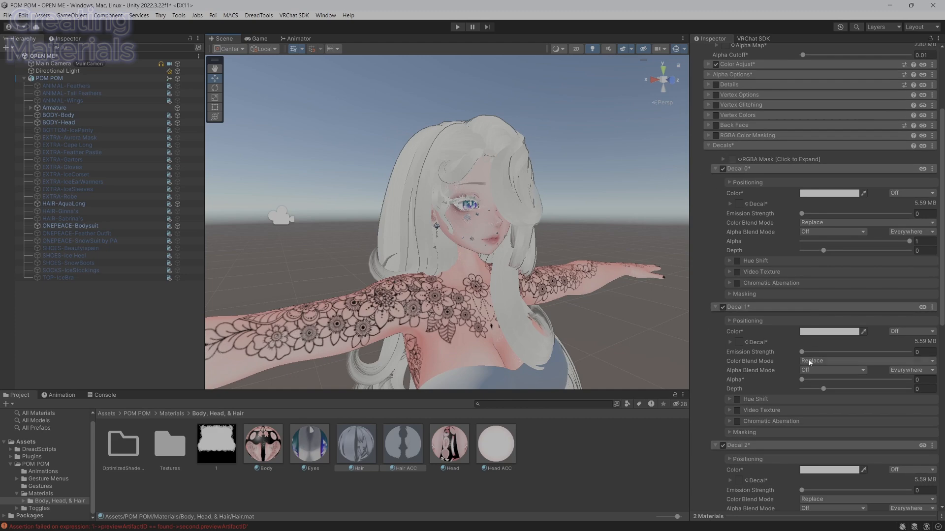
pyautogui.moveTo(909, 241); pyautogui.dragTo(799, 244)
pyautogui.moveTo(802, 380); pyautogui.dragTo(911, 381)
# Preview Decals 2 and 3 in turn through their alphas, then restore Decal 0's alpha to 1 and the others to 0
pyautogui.scroll(-3, 910, 381)
pyautogui.moveTo(909, 306); pyautogui.dragTo(799, 312)
pyautogui.moveTo(802, 444); pyautogui.dragTo(944, 470)
pyautogui.scroll(-3, 925, 433)
pyautogui.moveTo(910, 369); pyautogui.dragTo(798, 381)
pyautogui.scroll(-3, 828, 451)
pyautogui.moveTo(801, 434); pyautogui.dragTo(912, 433)
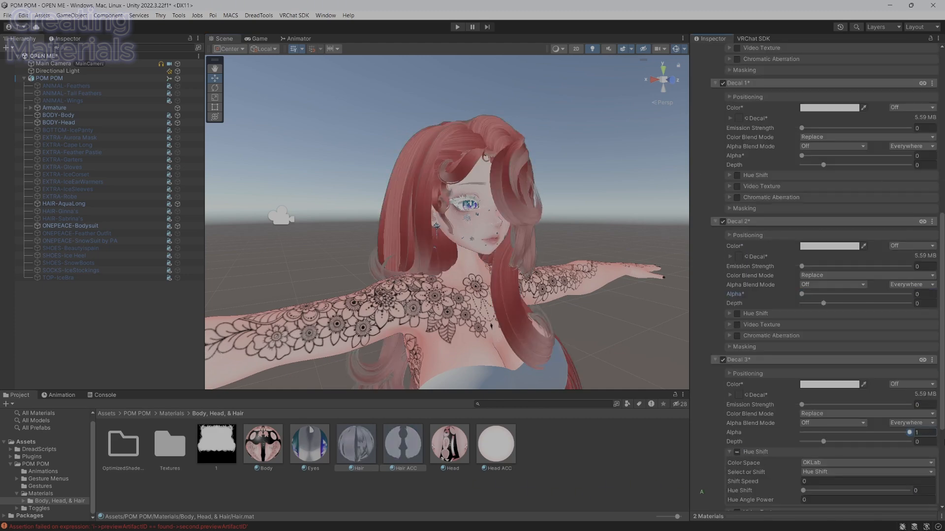
pyautogui.scroll(4, 874, 429)
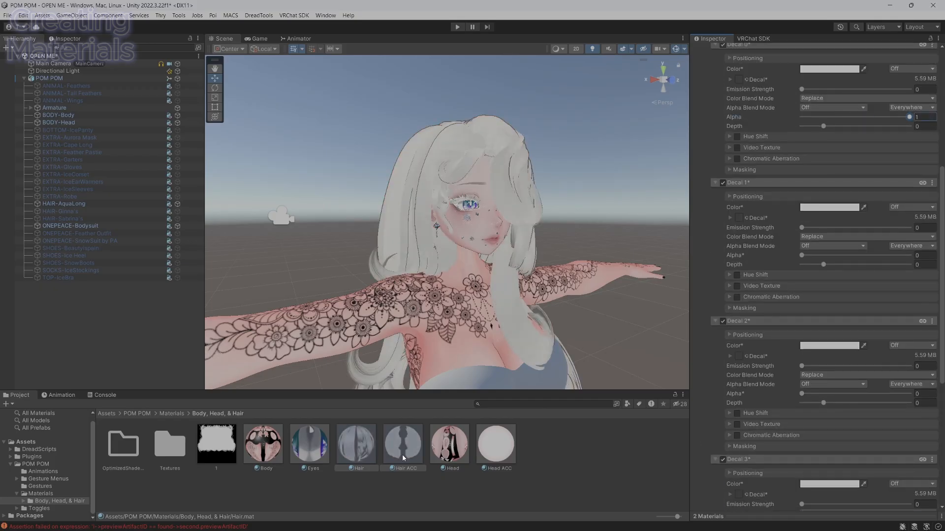
# Hide HAIR-AquaLong, show HAIR-Ginna's and apply the Hair ACC material to it
pyautogui.scroll(-3, 598, 249)
pyautogui.moveTo(598, 249); pyautogui.dragTo(555, 283, button='right')
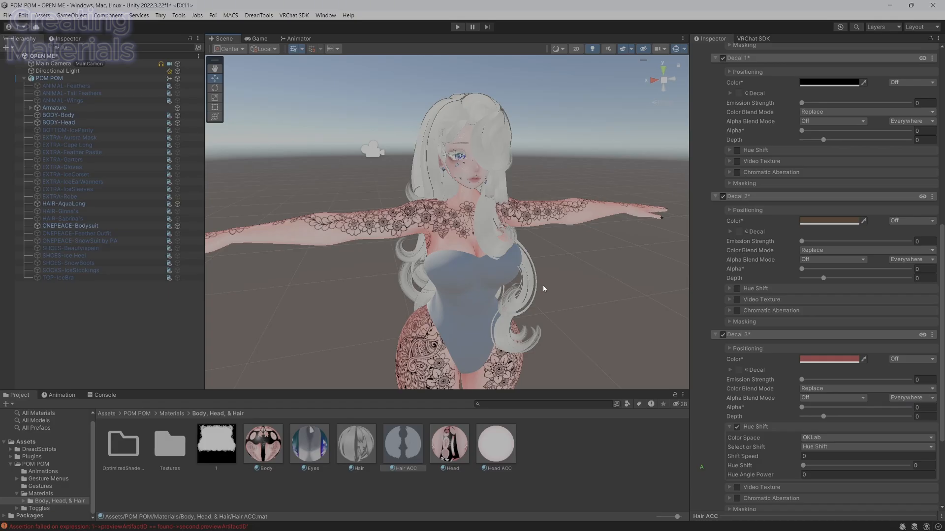
pyautogui.keyDown('alt'); pyautogui.moveTo(542, 286); pyautogui.dragTo(515, 281); pyautogui.keyUp('alt')
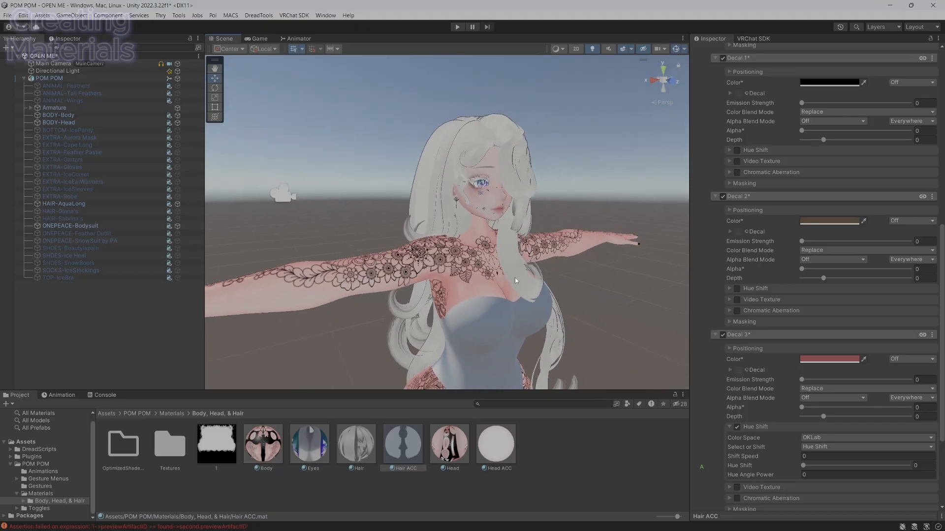
pyautogui.click(111, 204)
pyautogui.keyDown('alt'); pyautogui.moveTo(506, 239); pyautogui.dragTo(480, 238); pyautogui.keyUp('alt')
pyautogui.click(178, 204)
pyautogui.click(177, 211)
pyautogui.click(178, 315)
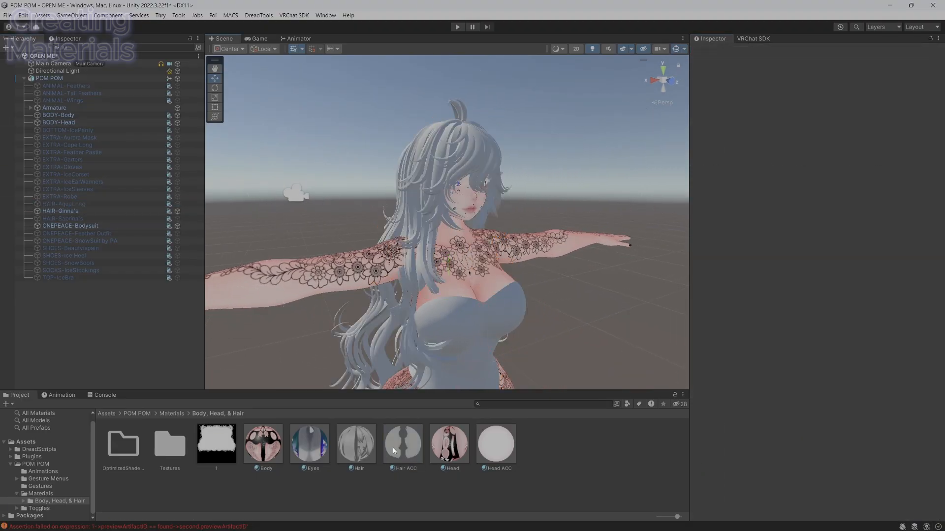
pyautogui.moveTo(393, 451); pyautogui.dragTo(427, 237)
pyautogui.keyDown('alt'); pyautogui.moveTo(551, 256); pyautogui.dragTo(443, 254); pyautogui.keyUp('alt')
# Replace HAIR-Ginna's with HAIR-Sabrina's, apply the Hair ACC material to it and hide that hair
pyautogui.click(177, 212)
pyautogui.click(177, 219)
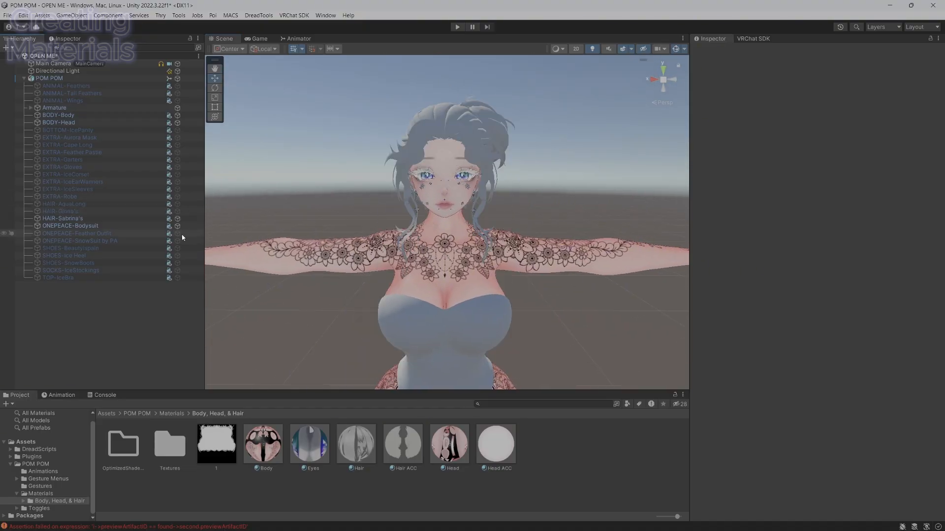
pyautogui.moveTo(393, 448); pyautogui.dragTo(429, 128)
pyautogui.keyDown('alt'); pyautogui.moveTo(424, 206); pyautogui.dragTo(340, 223); pyautogui.keyUp('alt')
pyautogui.scroll(-4, 445, 196)
pyautogui.click(178, 219)
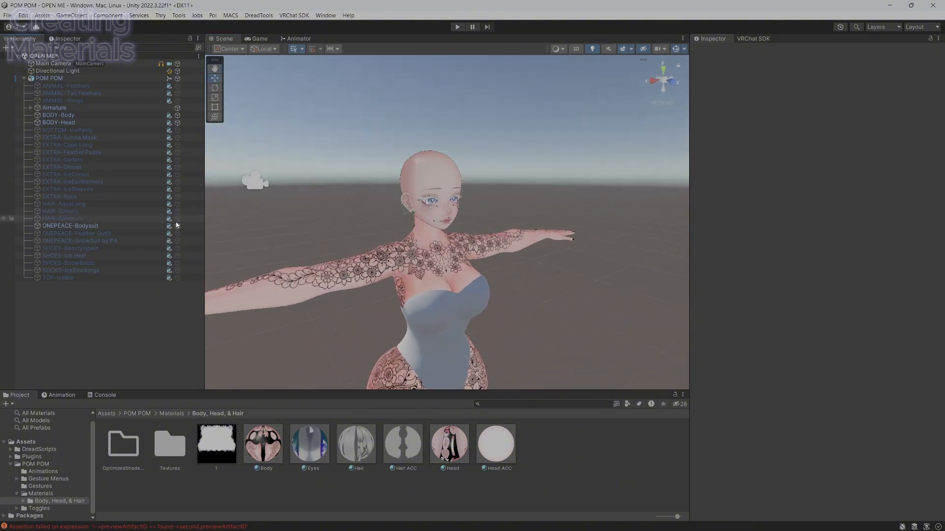
# Preview the ice bra, ice stockings, snow boots and ice heels by showing and hiding each one
pyautogui.moveTo(525, 317); pyautogui.dragTo(506, 322, button='right')
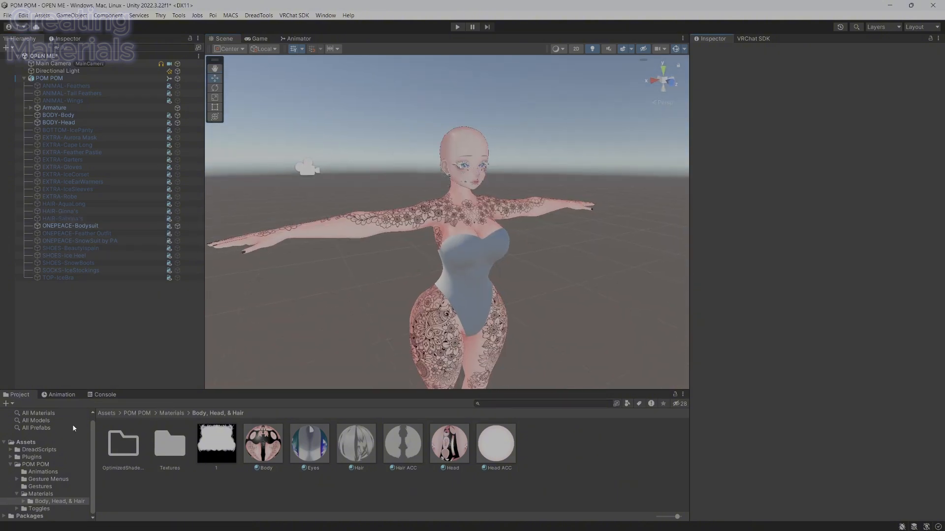
pyautogui.click(178, 278)
pyautogui.click(177, 279)
pyautogui.click(178, 271)
pyautogui.click(179, 270)
pyautogui.click(178, 264)
pyautogui.click(178, 263)
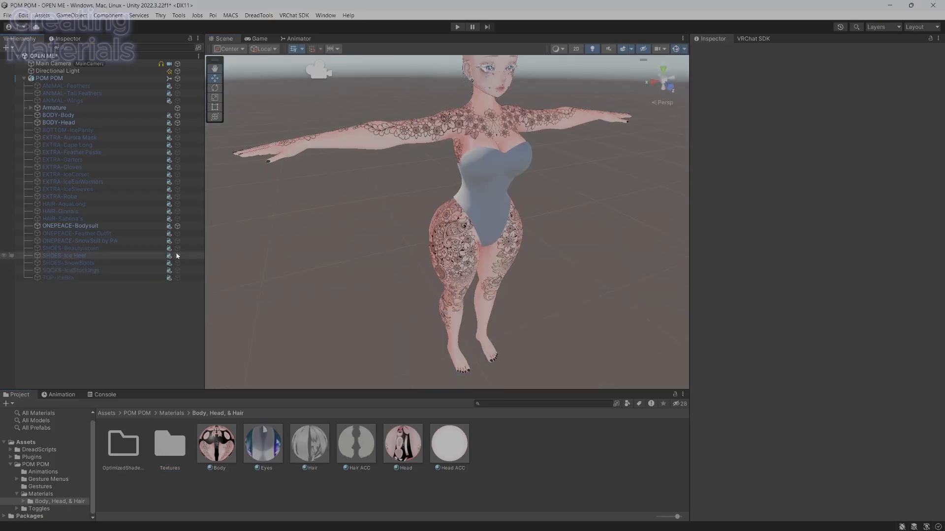
pyautogui.click(177, 255)
pyautogui.click(178, 255)
# Show SHOES-Beautyispain and ONEPEACE-Feather Outfit, and hide ONEPEACE-Bodysuit
pyautogui.click(177, 248)
pyautogui.click(177, 242)
pyautogui.click(177, 234)
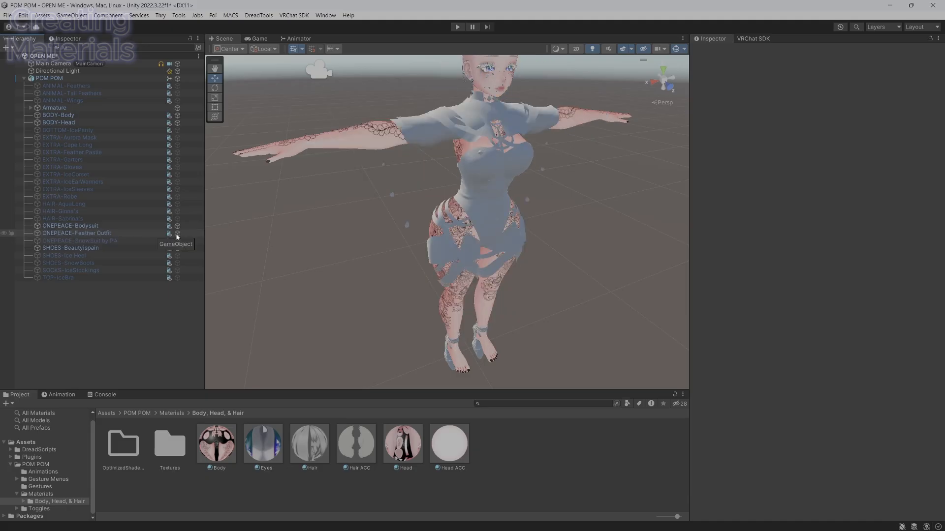
pyautogui.click(178, 227)
# Show the EXTRA objects Gloves, Feather Pastie, Cape Long and Aurora Mask on the avatar
pyautogui.click(178, 168)
pyautogui.click(177, 153)
pyautogui.click(177, 146)
pyautogui.click(177, 139)
pyautogui.click(177, 132)
pyautogui.click(178, 132)
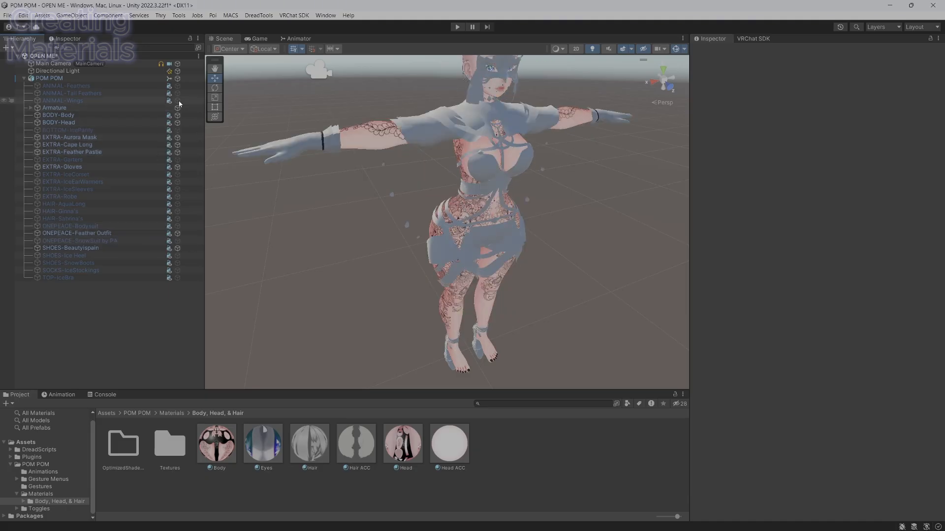
# Show the avatar's ANIMAL-Wings, ANIMAL-Tail Feathers and ANIMAL-Feathers objects
pyautogui.click(179, 101)
pyautogui.click(178, 93)
pyautogui.click(178, 87)
pyautogui.moveTo(590, 290); pyautogui.dragTo(698, 281, button='right')
pyautogui.keyDown('alt'); pyautogui.moveTo(698, 284); pyautogui.dragTo(596, 290); pyautogui.keyUp('alt')
# Create a folder named Feather Outfit inside the Materials folder
pyautogui.click(43, 494)
pyautogui.rightClick(254, 486)
pyautogui.moveTo(280, 171)
pyautogui.click(425, 78)
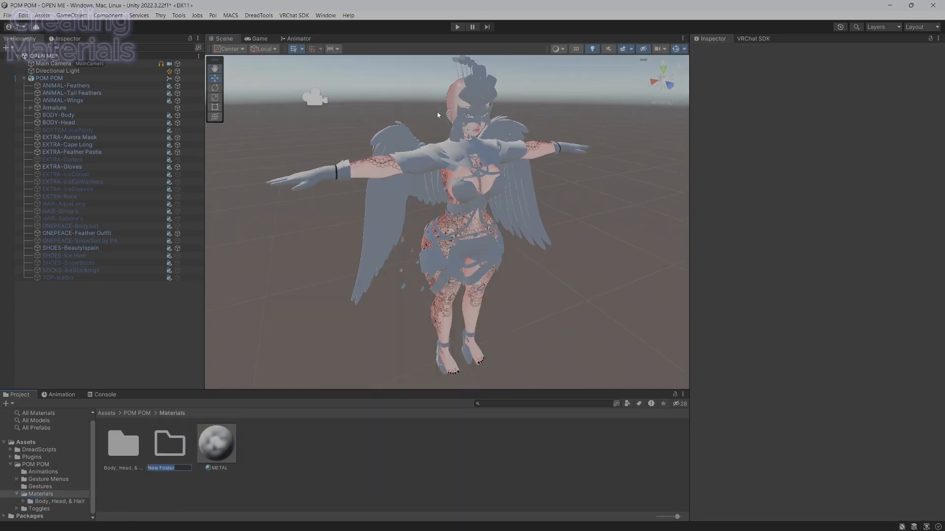
pyautogui.write('Peac')
pyautogui.press('BackSpace')
pyautogui.press('BackSpace')
pyautogui.press('BackSpace')
pyautogui.press('BackSpace')
pyautogui.press('BackSpace')
pyautogui.press('BackSpace')
pyautogui.press('BackSpace')
pyautogui.write('Feather')
pyautogui.press('Return')
pyautogui.click(60, 501)
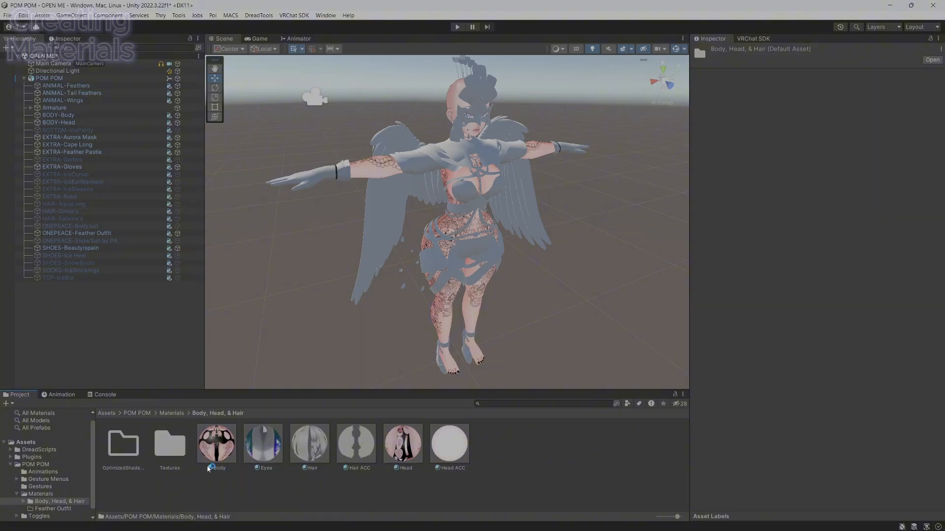
pyautogui.rightClick(210, 481)
pyautogui.moveTo(236, 167)
pyautogui.click(169, 485)
# Import the mask's BaseColor, Metallic and Normal_Unity textures from File Explorer's Texture Mask and Gems folder into the Feather Outfit folder
pyautogui.click(171, 413)
pyautogui.doubleClick(170, 443)
pyautogui.hotkey('alt', 'Tab')
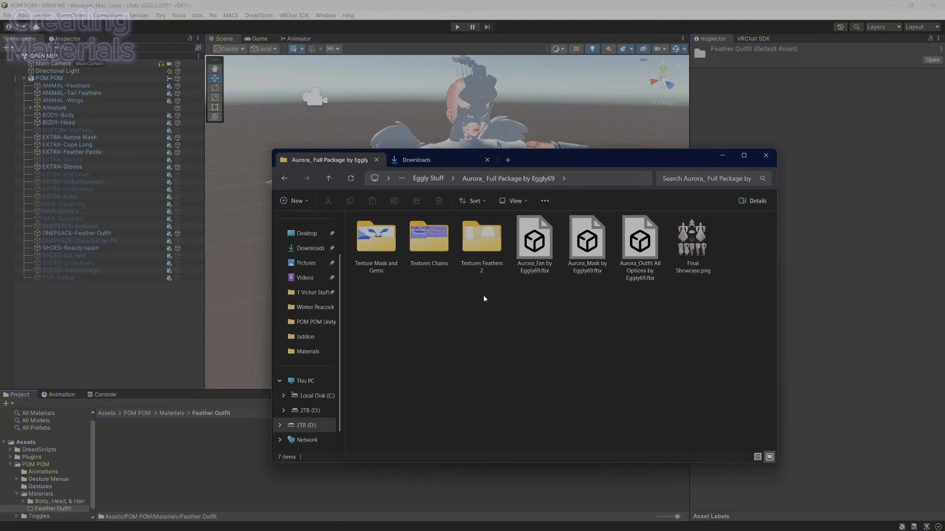
pyautogui.doubleClick(387, 256)
pyautogui.click(387, 257)
pyautogui.keyDown('ctrl'); pyautogui.click(425, 255); pyautogui.keyUp('ctrl')
pyautogui.keyDown('ctrl'); pyautogui.click(473, 250); pyautogui.keyUp('ctrl')
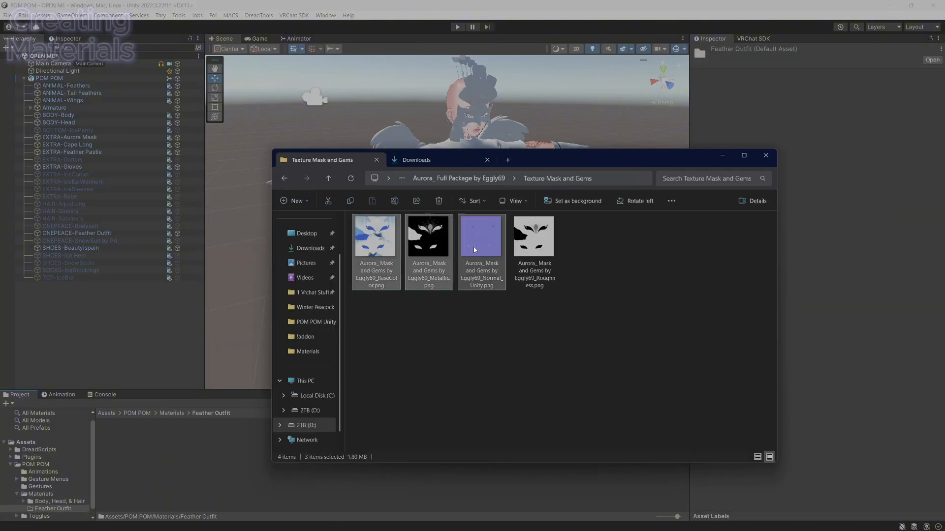
pyautogui.moveTo(474, 250); pyautogui.dragTo(436, 483)
# Create a material named Feather Mask in the Feather Outfit folder with the Poiyomi Toon shader
pyautogui.rightClick(303, 474)
pyautogui.moveTo(326, 161)
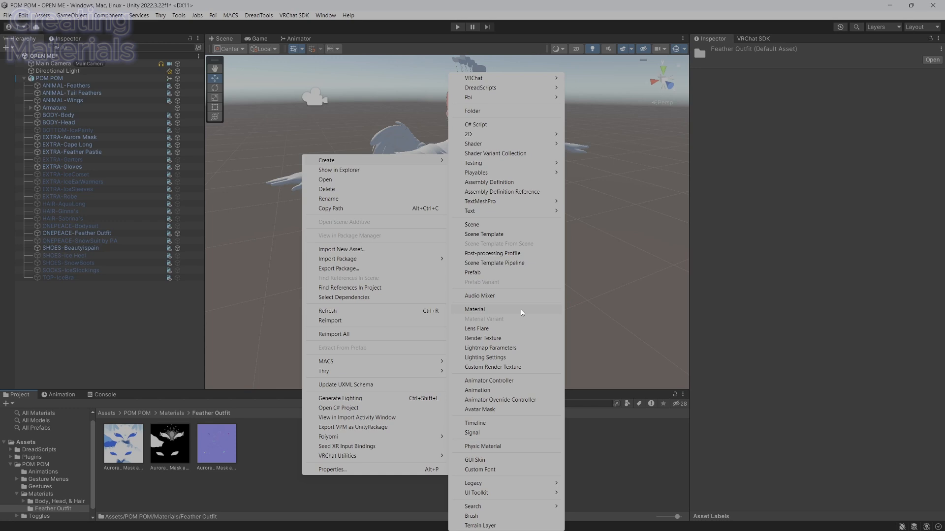
pyautogui.click(521, 309)
pyautogui.click(743, 60)
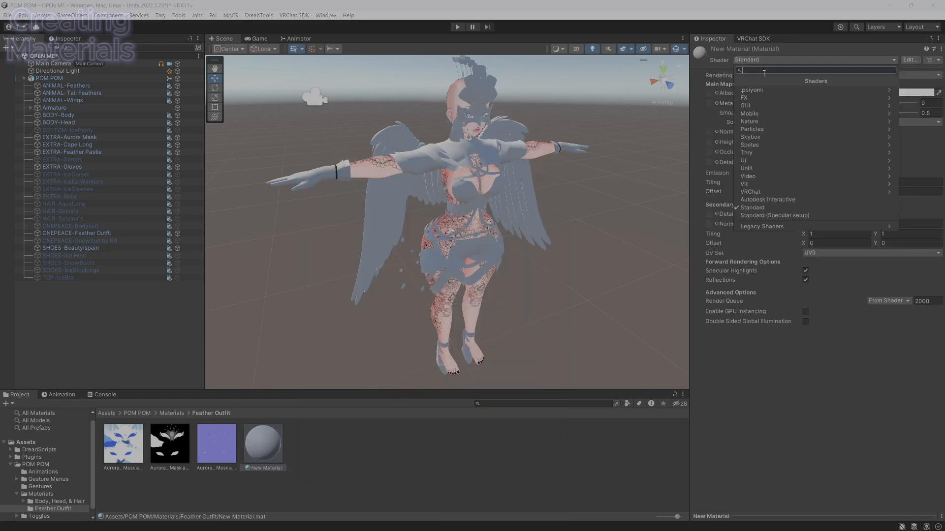
pyautogui.click(750, 91)
pyautogui.click(762, 106)
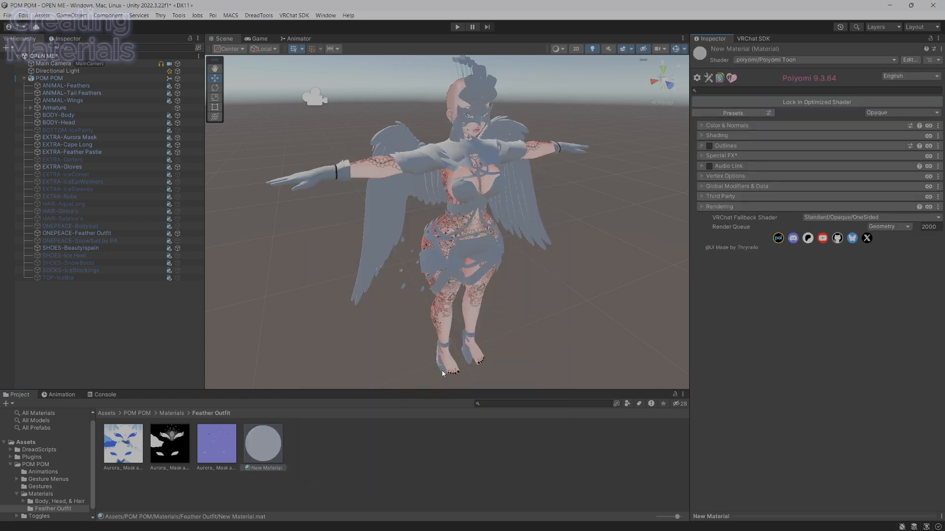
pyautogui.rightClick(279, 453)
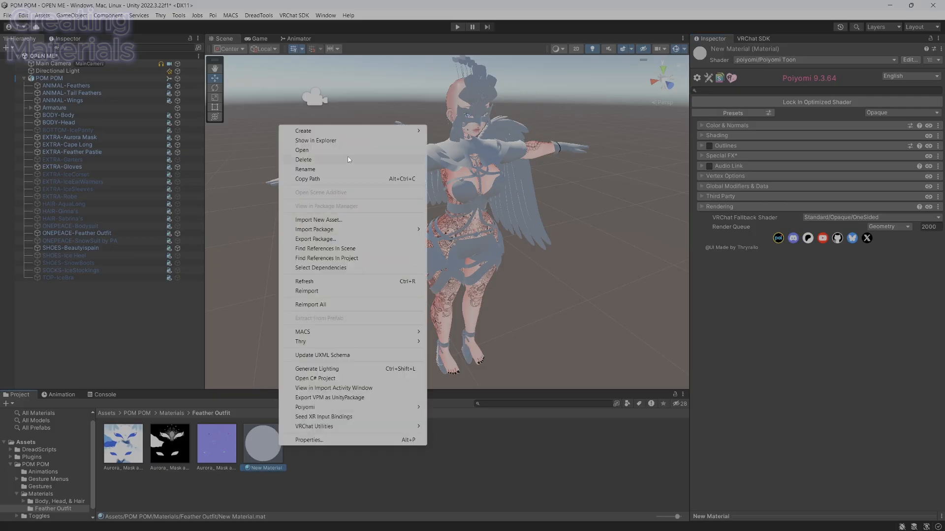
pyautogui.click(352, 170)
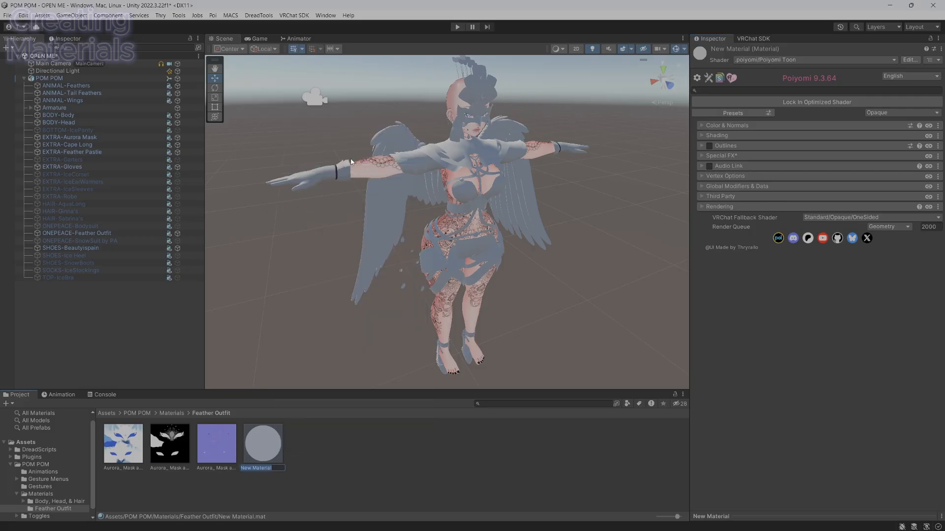
pyautogui.write('Feather Mask')
pyautogui.press('Return')
# Set the Feather Mask material's Cull option to Off and apply the material to the avatar's mask
pyautogui.click(741, 208)
pyautogui.click(837, 220)
pyautogui.click(814, 230)
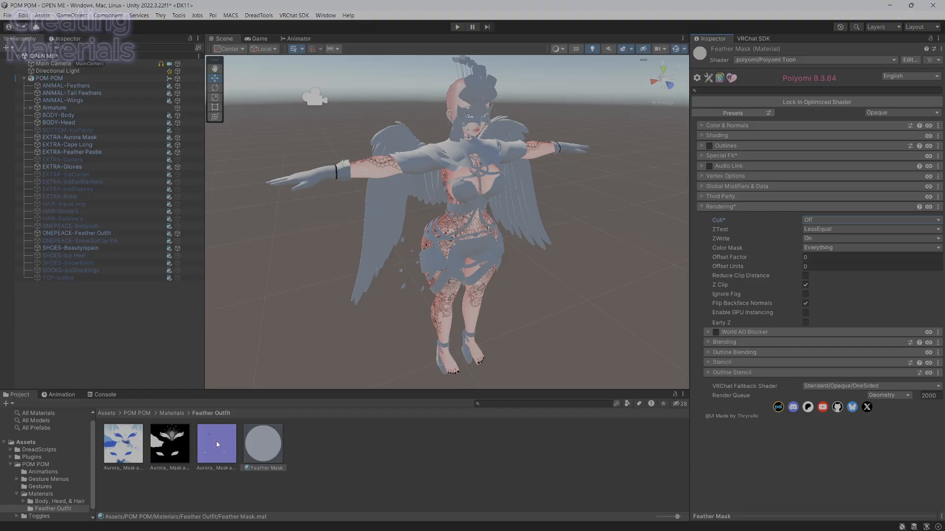
pyautogui.moveTo(263, 444); pyautogui.dragTo(476, 117)
pyautogui.moveTo(555, 215); pyautogui.dragTo(540, 156, button='right')
pyautogui.press('w')
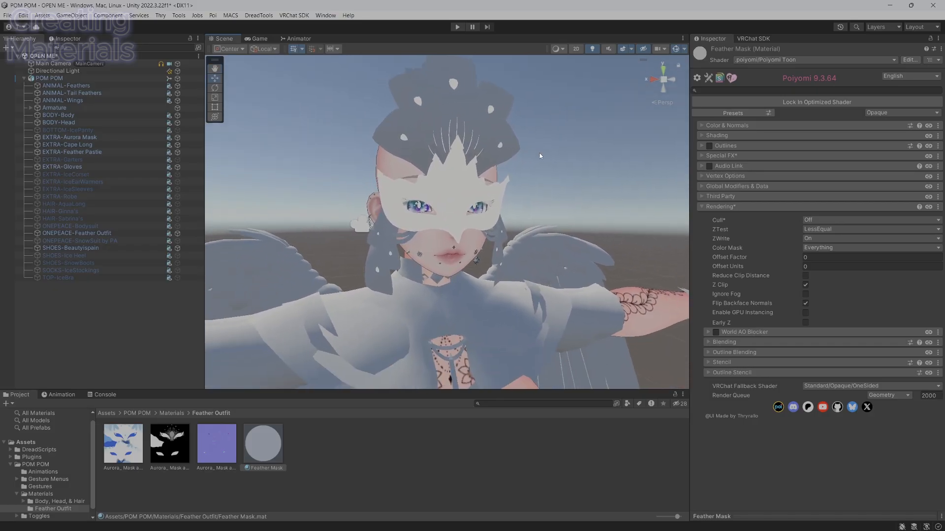
# Assign the mask's BaseColor image as the Feather Mask material's base texture
pyautogui.click(798, 209)
pyautogui.click(733, 126)
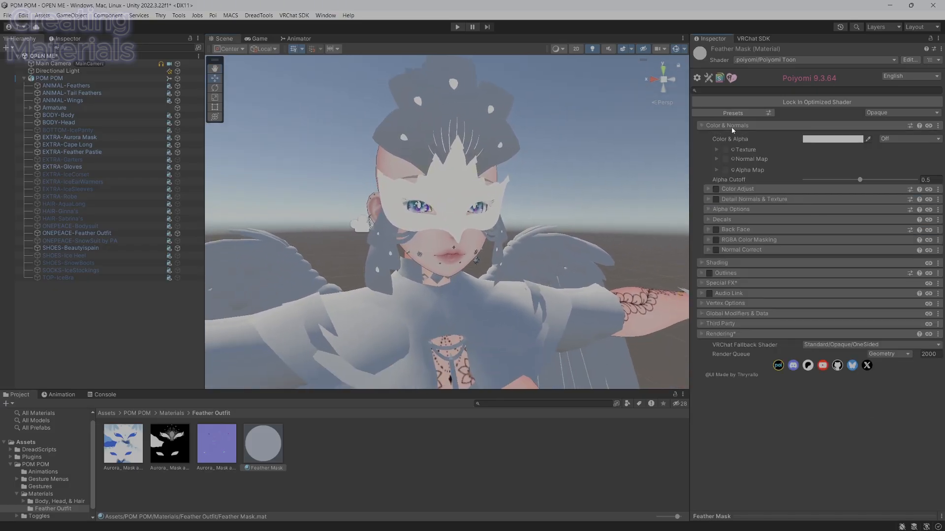
pyautogui.moveTo(116, 468); pyautogui.dragTo(725, 149)
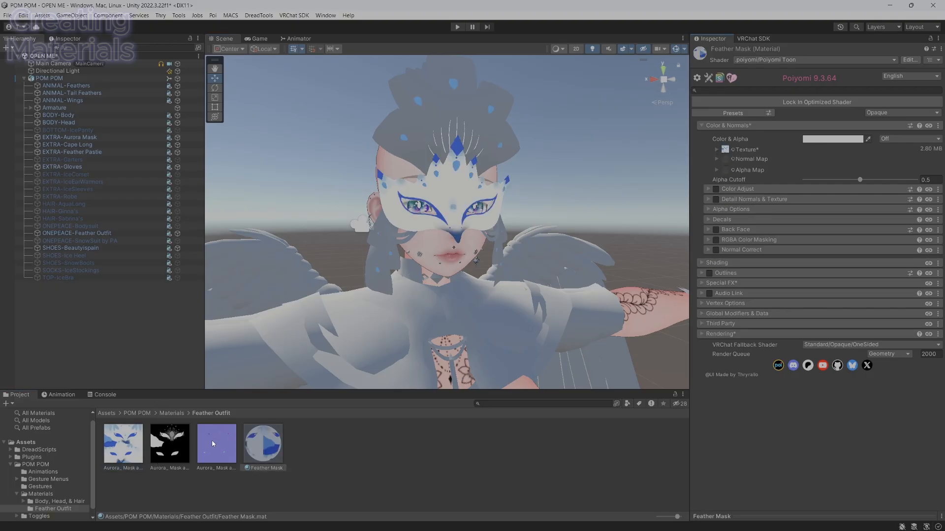
# Assign the mask's Normal_Unity texture as the Feather Mask material's normal map and mark the texture as a normal map
pyautogui.moveTo(213, 444); pyautogui.dragTo(726, 159)
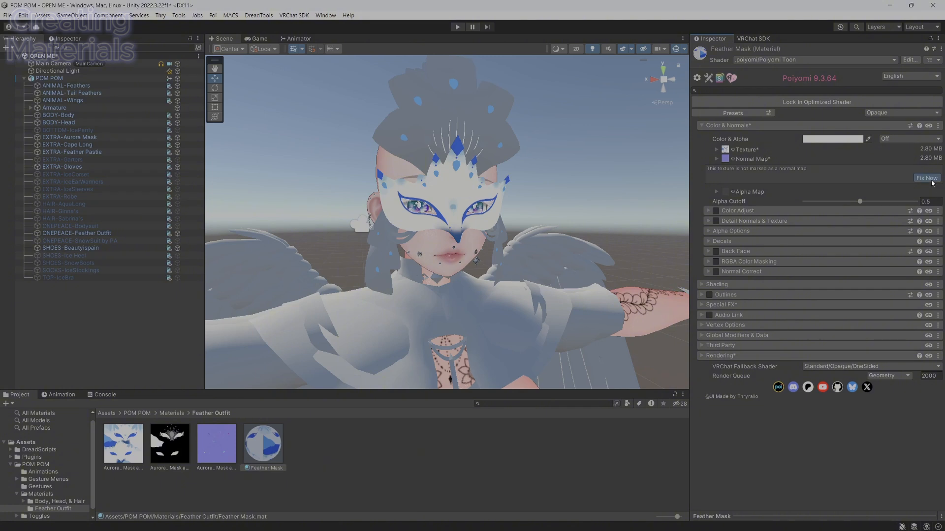
pyautogui.click(927, 178)
# Try the Cloth and Skin lighting types in the Feather Mask material's shading settings
pyautogui.click(722, 265)
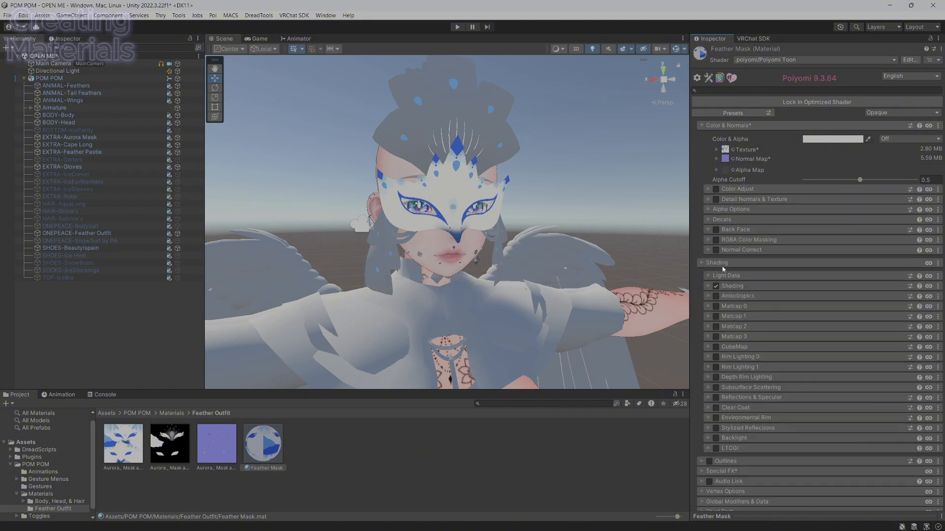
pyautogui.click(735, 287)
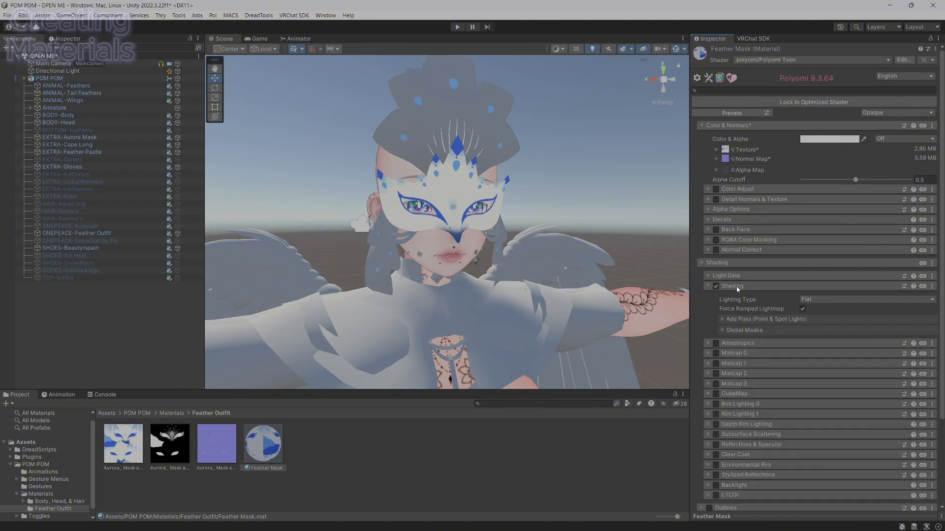
pyautogui.click(830, 302)
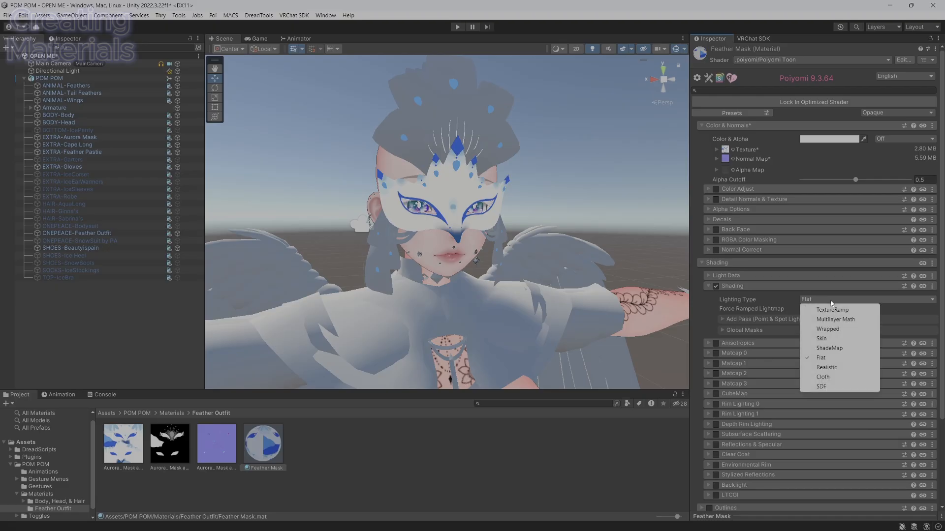
pyautogui.click(830, 377)
pyautogui.moveTo(458, 265); pyautogui.dragTo(456, 296, button='right')
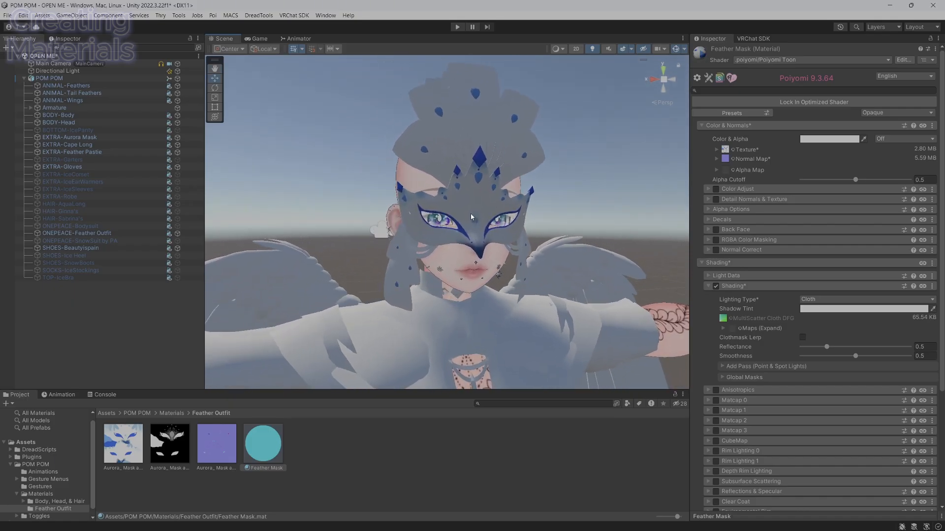
pyautogui.click(834, 299)
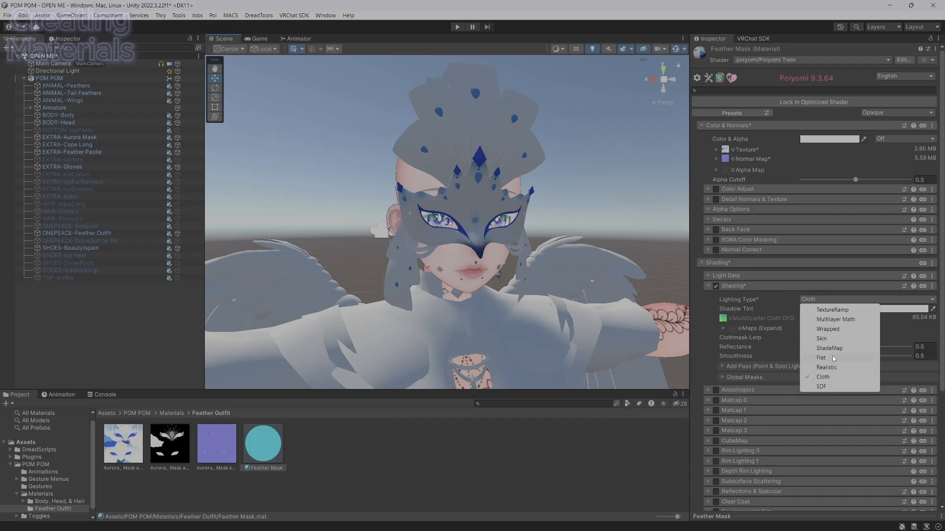
pyautogui.click(830, 339)
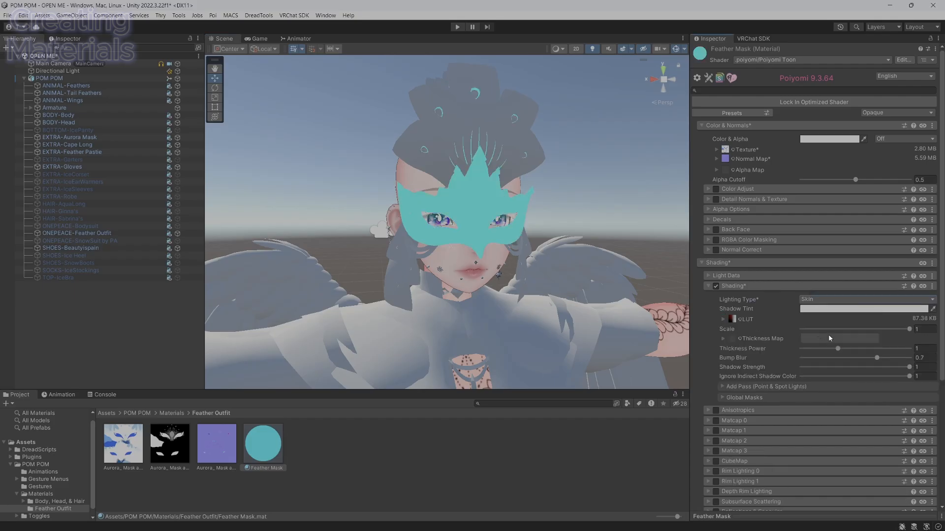
# Set the Feather Mask material's lighting type to Realistic and look at the mask up close
pyautogui.click(819, 301)
pyautogui.click(839, 370)
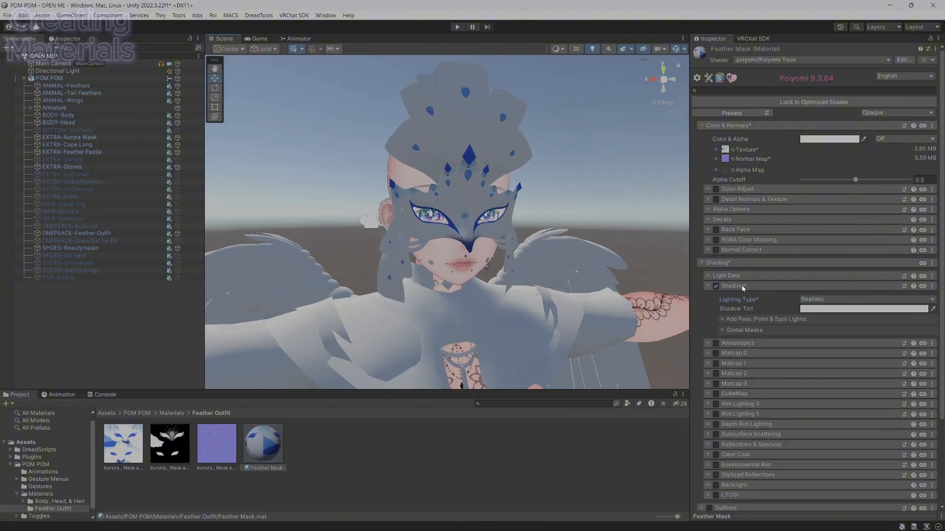
pyautogui.scroll(10, 626, 236)
pyautogui.keyDown('alt'); pyautogui.moveTo(626, 236); pyautogui.dragTo(660, 239); pyautogui.keyUp('alt')
pyautogui.scroll(-4, 661, 245)
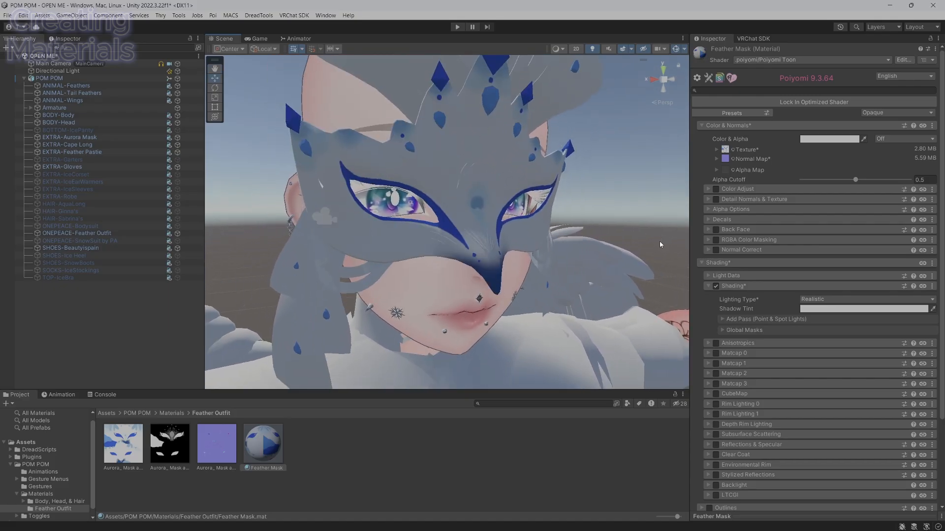
pyautogui.click(734, 159)
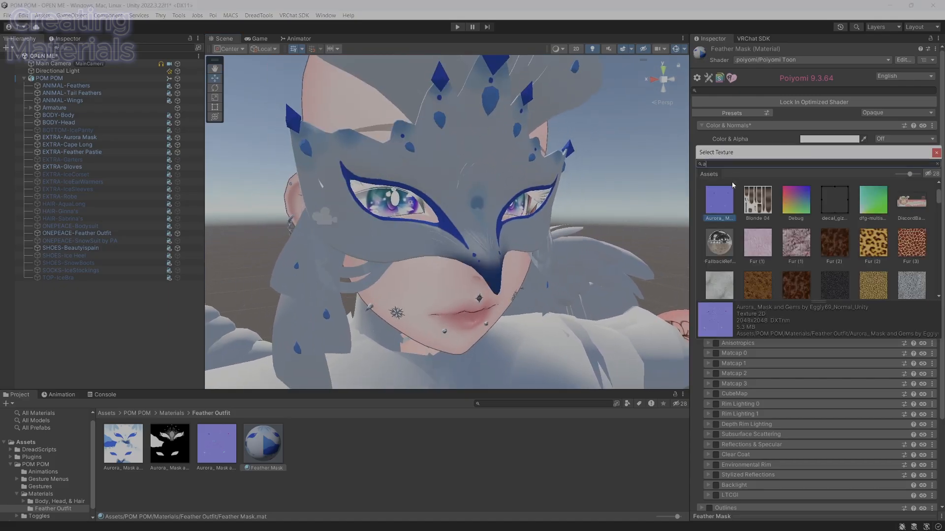
pyautogui.write('aaa')
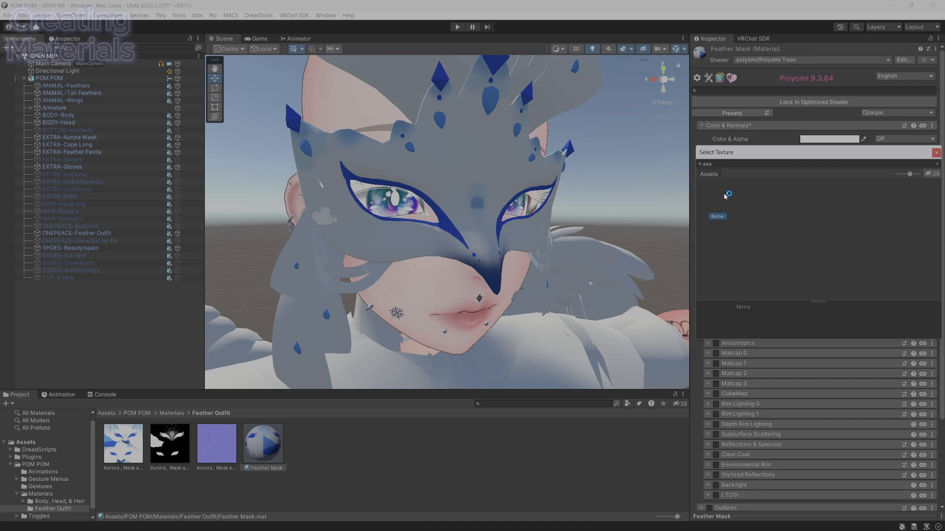
pyautogui.click(936, 153)
pyautogui.scroll(-6, 555, 238)
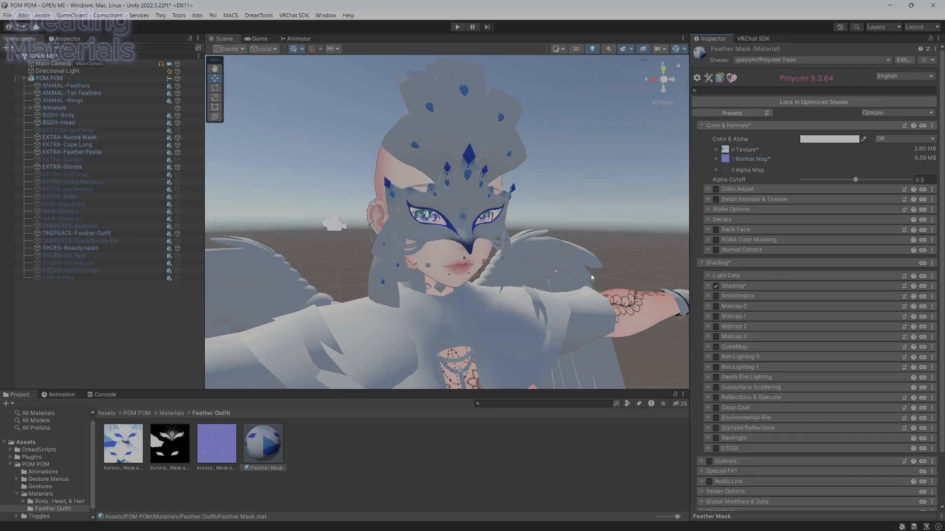
# Enable Matcap 0 on the Feather Mask material and assign the mask's Metallic texture as its mask, corrected to linear
pyautogui.click(744, 306)
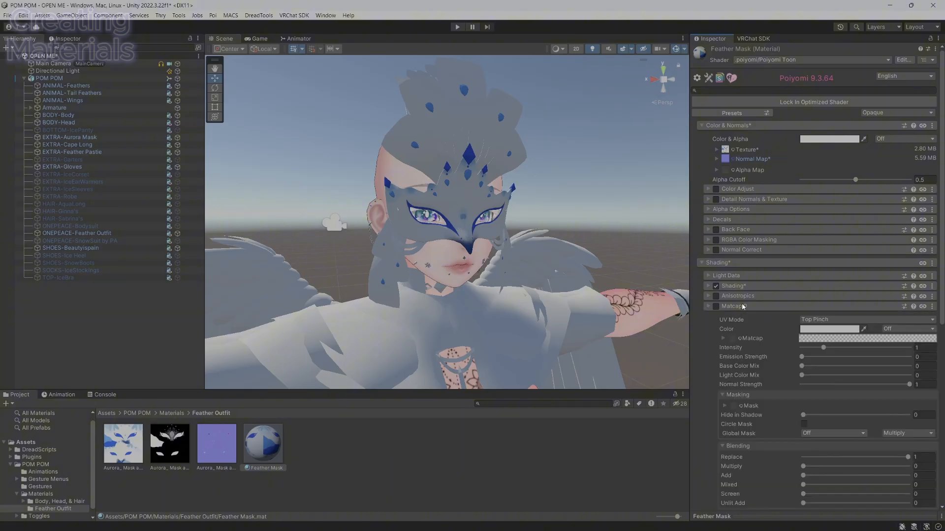
pyautogui.click(716, 307)
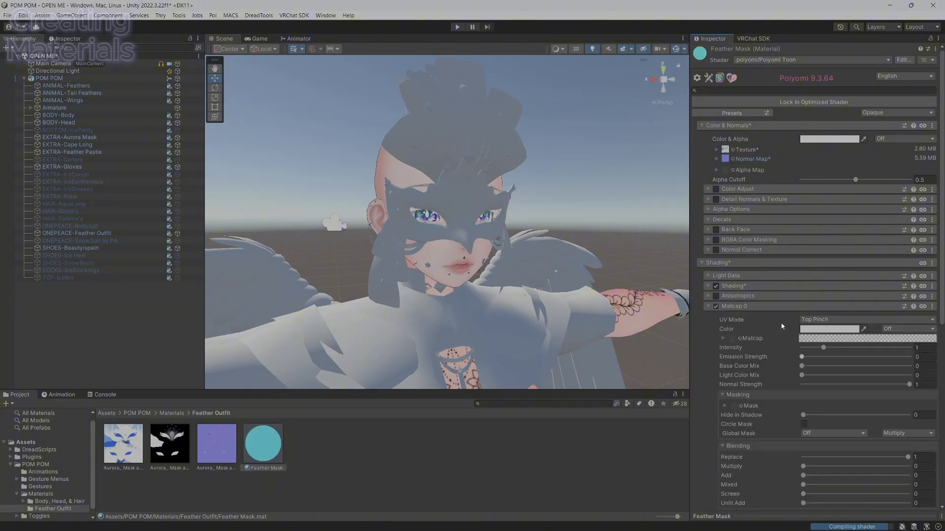
pyautogui.scroll(-3, 773, 319)
pyautogui.scroll(-1, 763, 317)
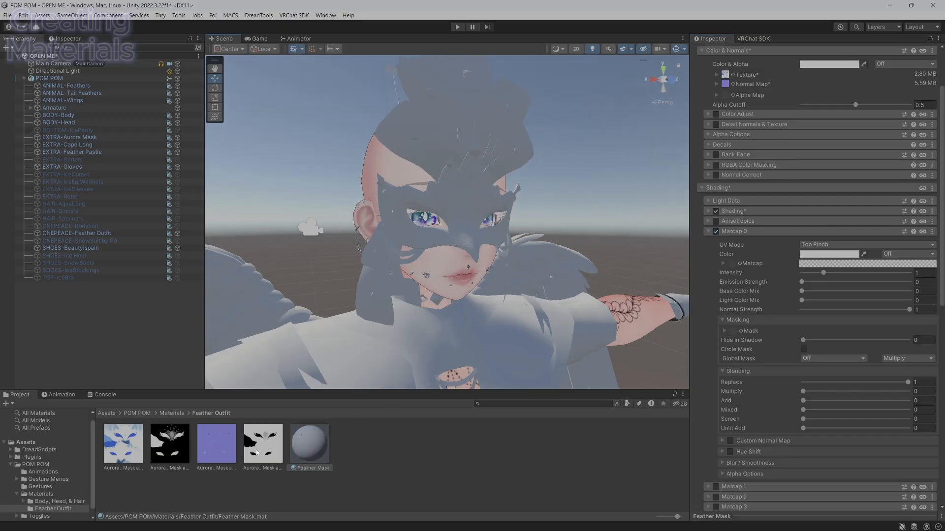
pyautogui.moveTo(170, 455); pyautogui.dragTo(734, 331)
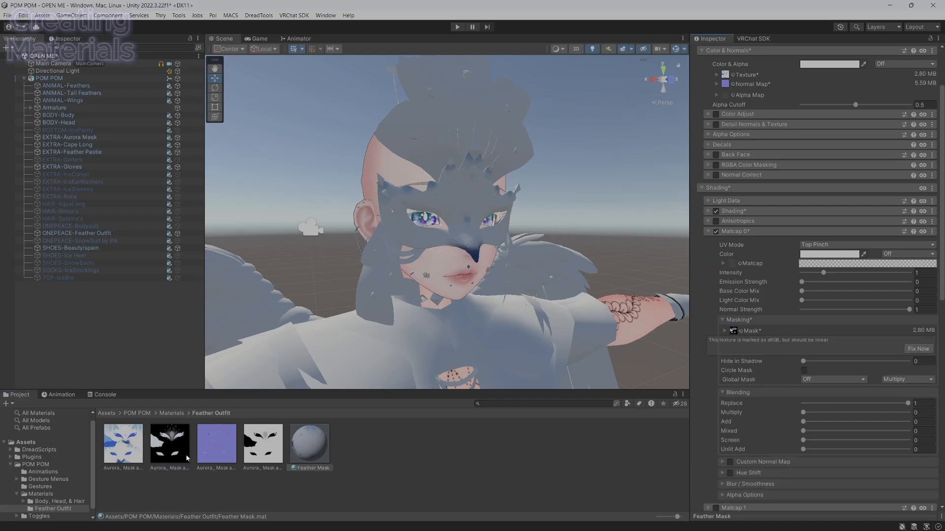
pyautogui.click(918, 424)
pyautogui.scroll(-3, 894, 374)
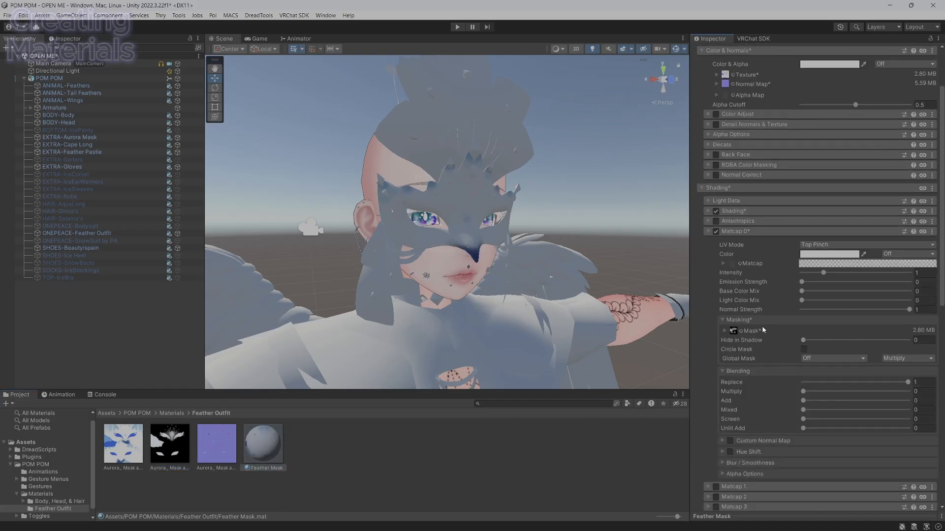
# Try the T_Matcap_MC (24) and T_Matcap_MC (23) textures as the matcap of Matcap 0
pyautogui.moveTo(581, 291); pyautogui.dragTo(573, 263, button='right')
pyautogui.scroll(3, 574, 263)
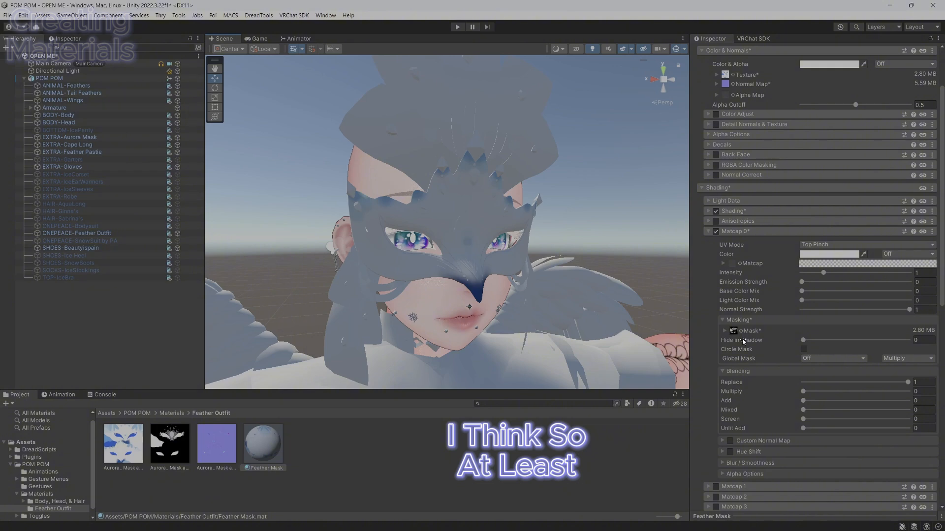
pyautogui.click(739, 263)
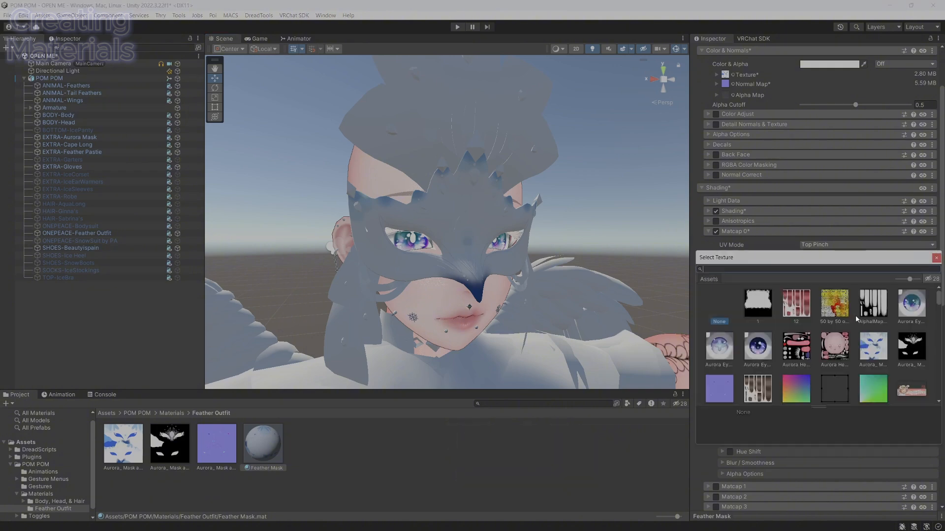
pyautogui.moveTo(939, 296); pyautogui.dragTo(942, 337)
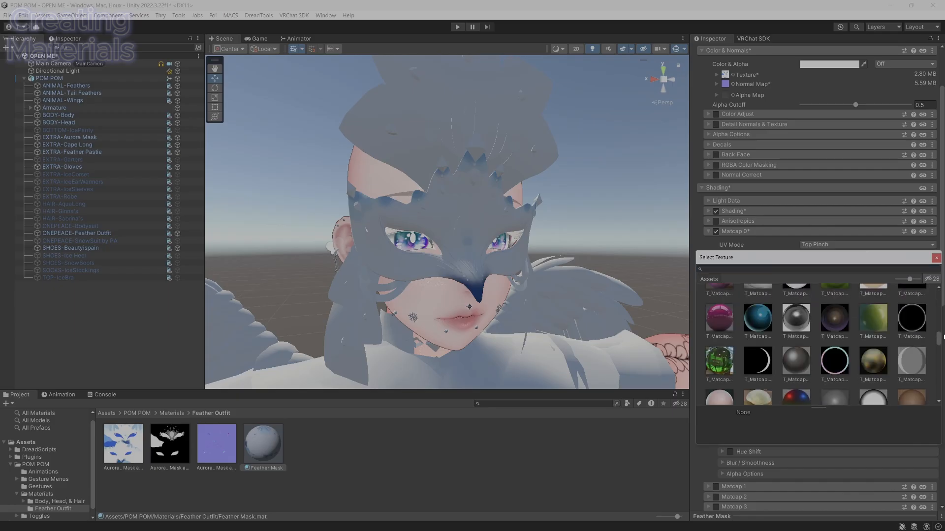
pyautogui.scroll(-3, 835, 353)
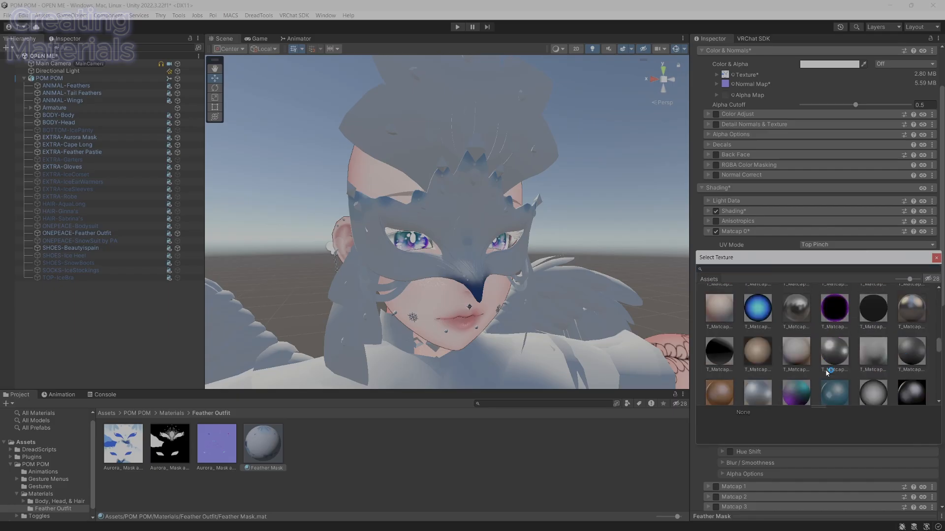
pyautogui.click(835, 340)
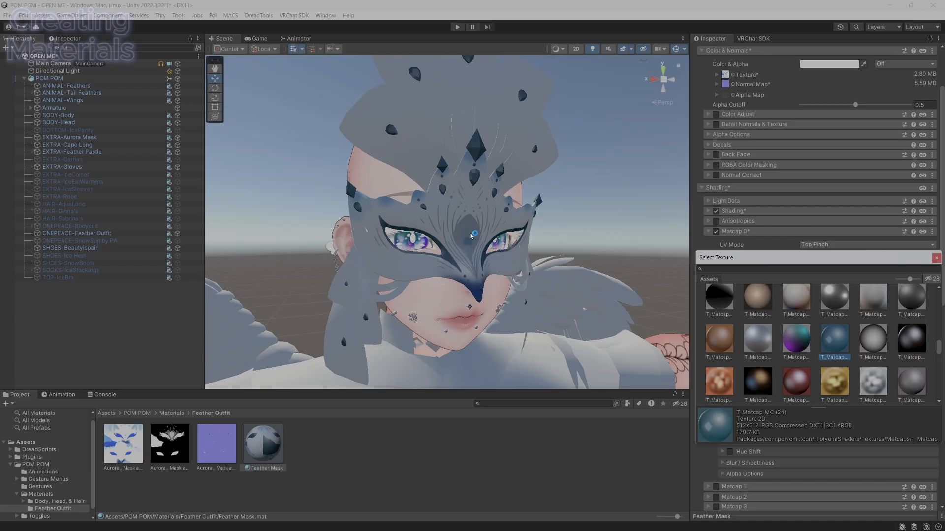
pyautogui.scroll(-1, 766, 301)
pyautogui.click(764, 301)
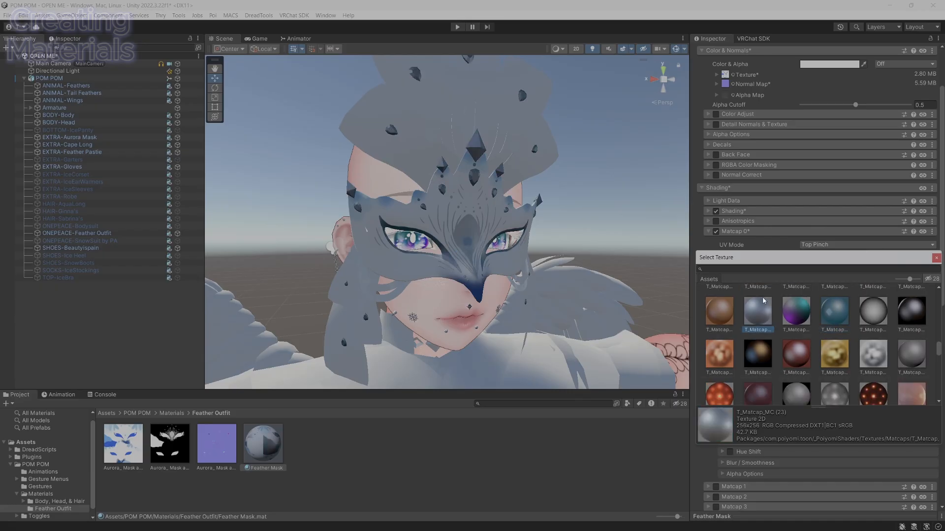
# Browse the available matcap textures and assign T_Matcap_MC (19) to Matcap 0
pyautogui.scroll(-5, 764, 301)
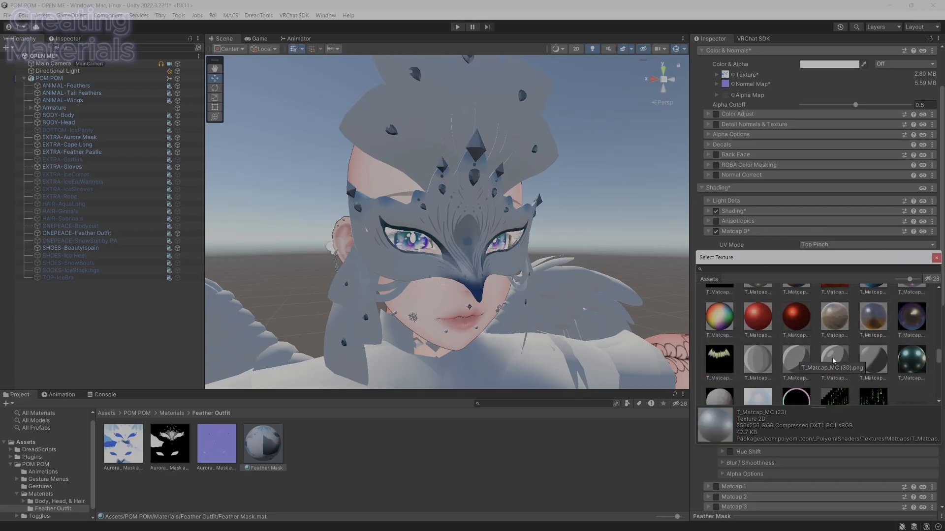
pyautogui.scroll(5, 833, 361)
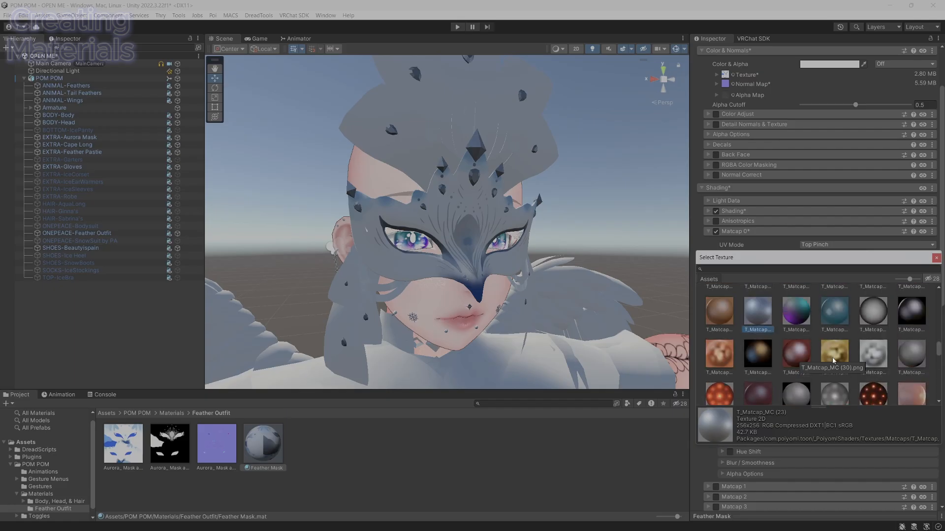
pyautogui.scroll(2, 771, 344)
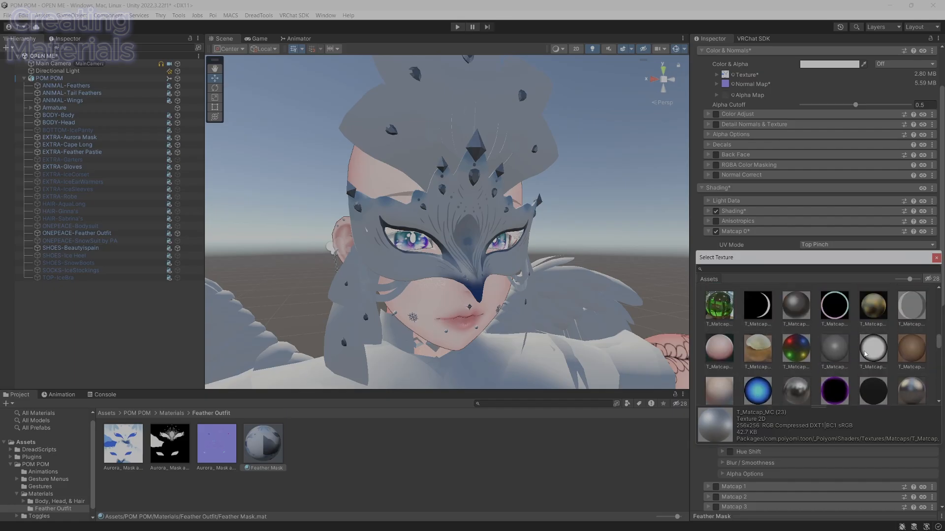
pyautogui.click(907, 394)
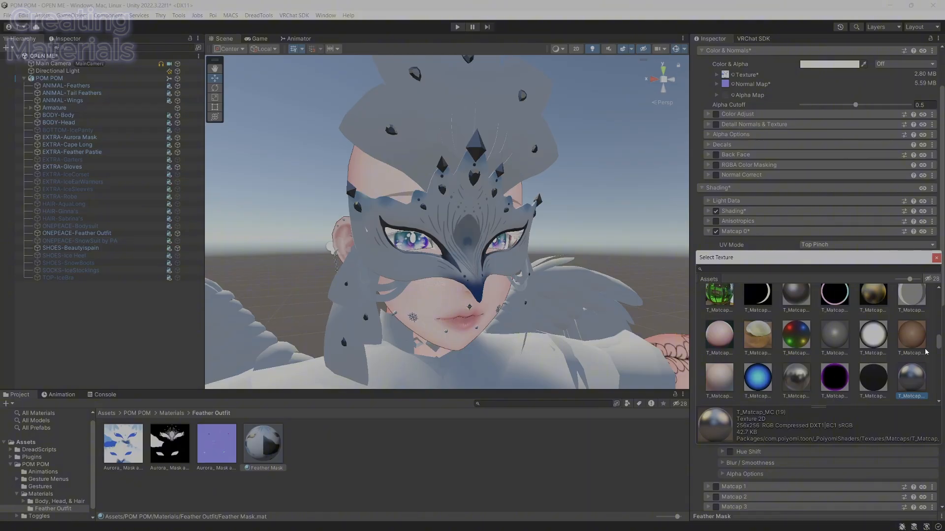
pyautogui.click(936, 257)
# Set Matcap 0's blending to Replace 0 and Multiply 0.5
pyautogui.moveTo(511, 201); pyautogui.dragTo(531, 244, button='middle')
pyautogui.scroll(4, 531, 245)
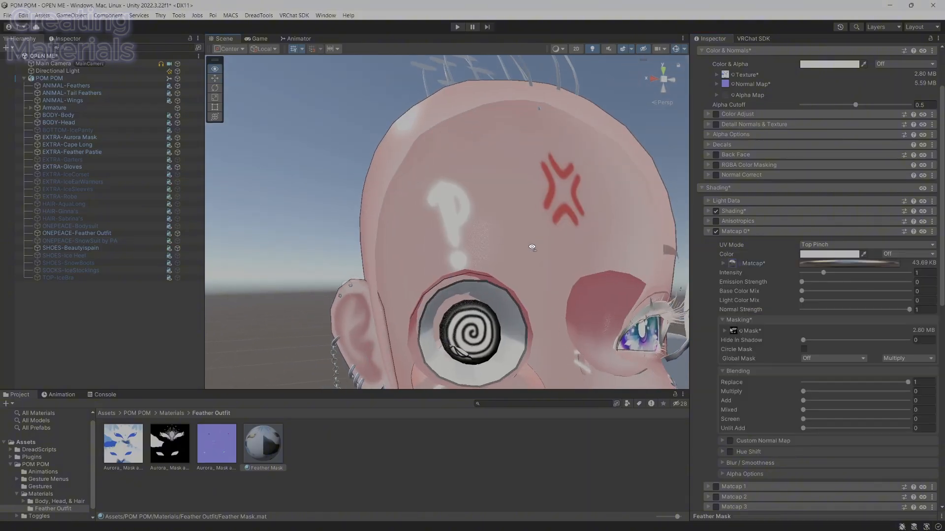
pyautogui.scroll(-2, 531, 244)
pyautogui.keyDown('alt'); pyautogui.moveTo(532, 244); pyautogui.dragTo(661, 267); pyautogui.keyUp('alt')
pyautogui.moveTo(891, 380); pyautogui.dragTo(867, 406)
pyautogui.click(921, 392)
pyautogui.write('0.5')
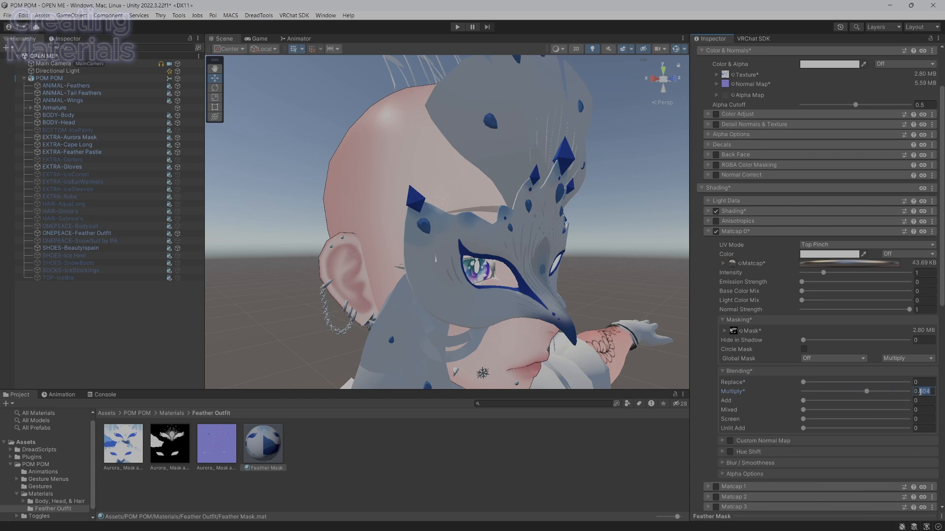
pyautogui.press('Return')
# View the mask from the front, return Matcap 0's Multiply blending to 0 and set Add to 0.5
pyautogui.moveTo(582, 316); pyautogui.dragTo(509, 311, button='right')
pyautogui.press('d')
pyautogui.press('w')
pyautogui.press('d')
pyautogui.press('a')
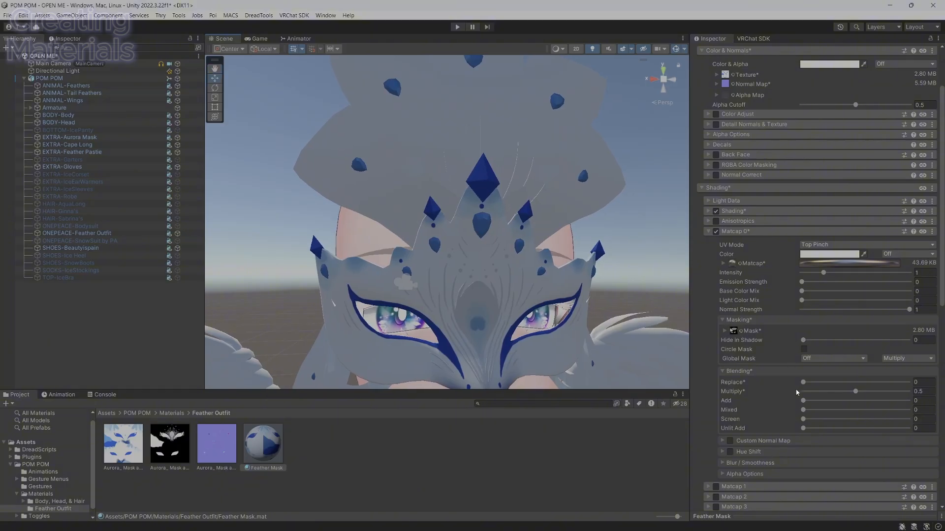
pyautogui.moveTo(857, 392)
pyautogui.mouseDown()
pyautogui.moveTo(903, 391)
pyautogui.moveTo(802, 395)
pyautogui.moveTo(855, 398)
pyautogui.mouseUp()
pyautogui.hotkey('ctrl', 'z')
pyautogui.hotkey('ctrl', 'z')
pyautogui.hotkey('ctrl', 'z')
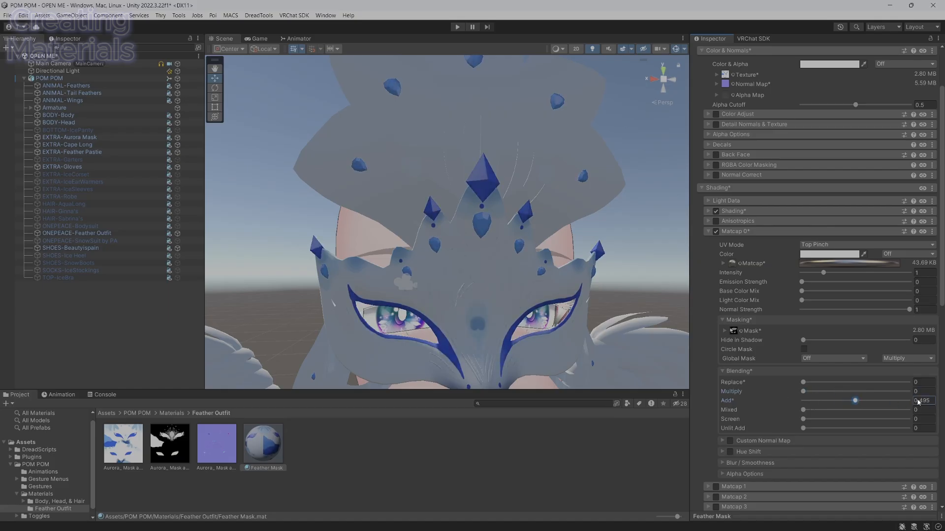
pyautogui.moveTo(931, 401); pyautogui.dragTo(922, 399)
pyautogui.write('5')
# Try a higher Intensity and Emission Strength for Matcap 0, and undo the changes
pyautogui.keyDown('alt'); pyautogui.moveTo(579, 279); pyautogui.dragTo(605, 275); pyautogui.keyUp('alt')
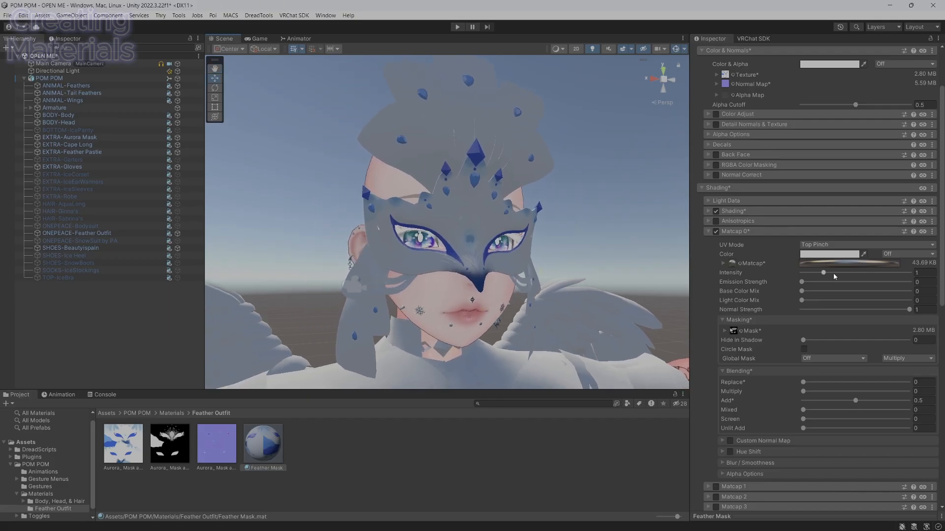
pyautogui.click(833, 273)
pyautogui.moveTo(833, 286); pyautogui.dragTo(827, 287)
pyautogui.hotkey('ctrl', 'z')
pyautogui.keyDown('alt'); pyautogui.moveTo(626, 276); pyautogui.dragTo(647, 289); pyautogui.keyUp('alt')
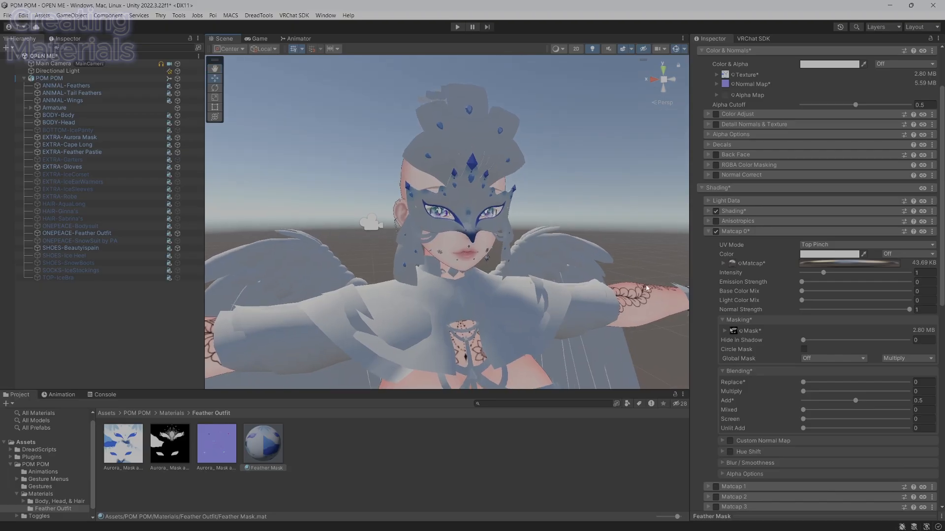
# Toggle the scene lighting off and on and examine how the mask's material looks
pyautogui.click(591, 49)
pyautogui.click(590, 49)
pyautogui.keyDown('alt'); pyautogui.moveTo(610, 236); pyautogui.dragTo(596, 246); pyautogui.keyUp('alt')
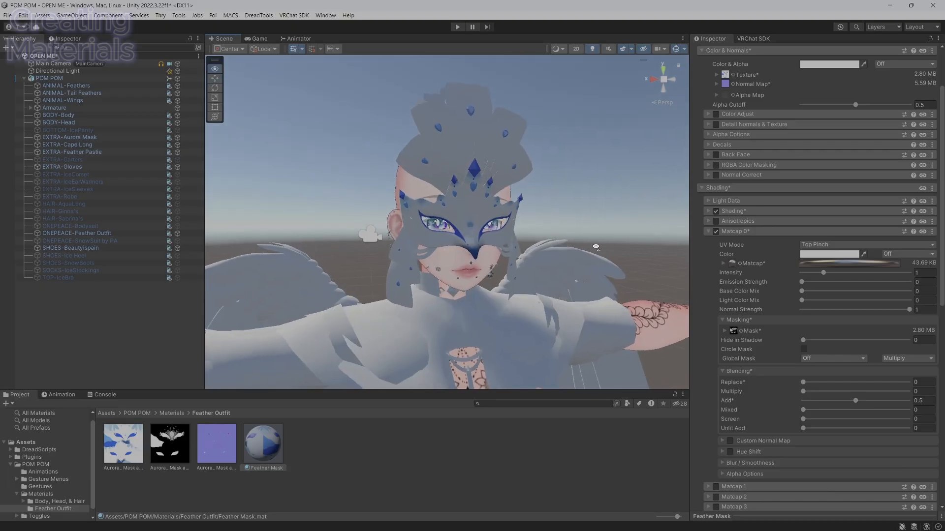
pyautogui.keyDown('alt'); pyautogui.scroll(1, 595, 246); pyautogui.keyUp('alt')
# Create a folder called Textures inside the Feather Outfit materials folder
pyautogui.click(221, 448)
pyautogui.rightClick(402, 453)
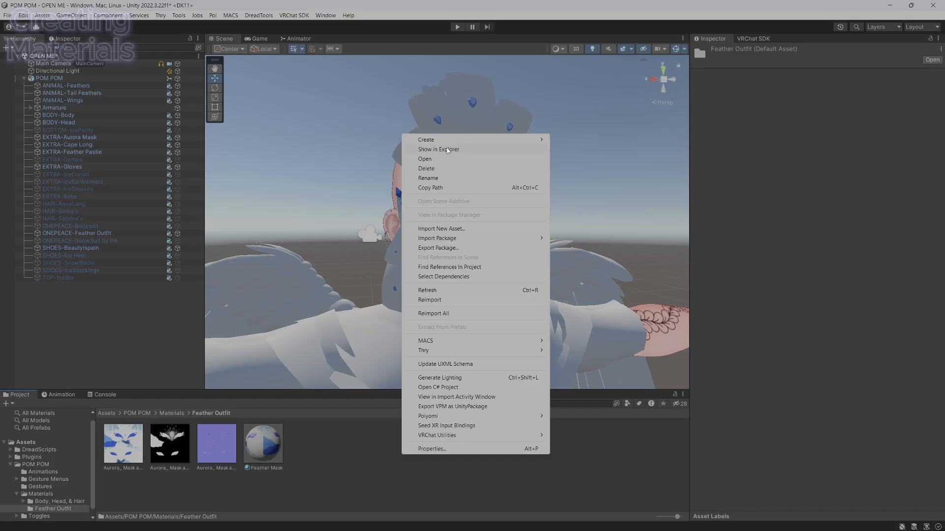
pyautogui.moveTo(444, 141)
pyautogui.click(583, 113)
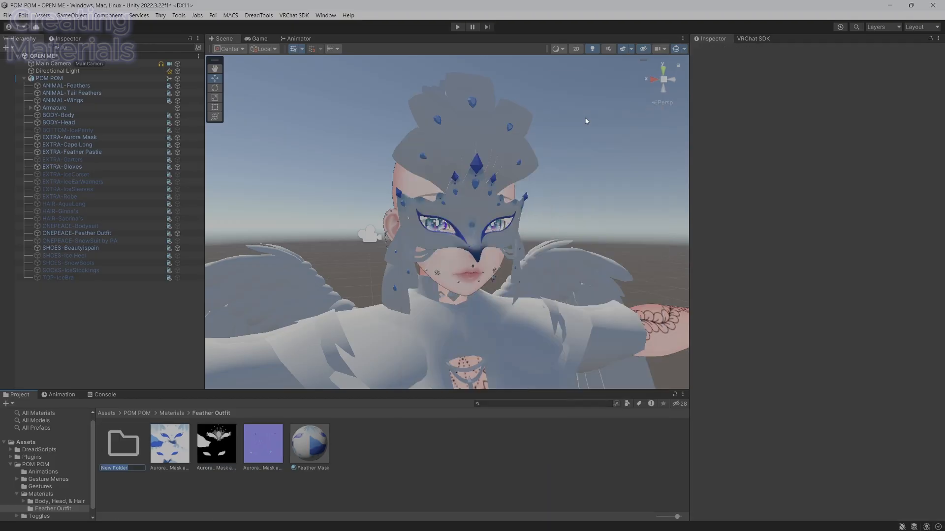
pyautogui.write('Textures')
pyautogui.press('Return')
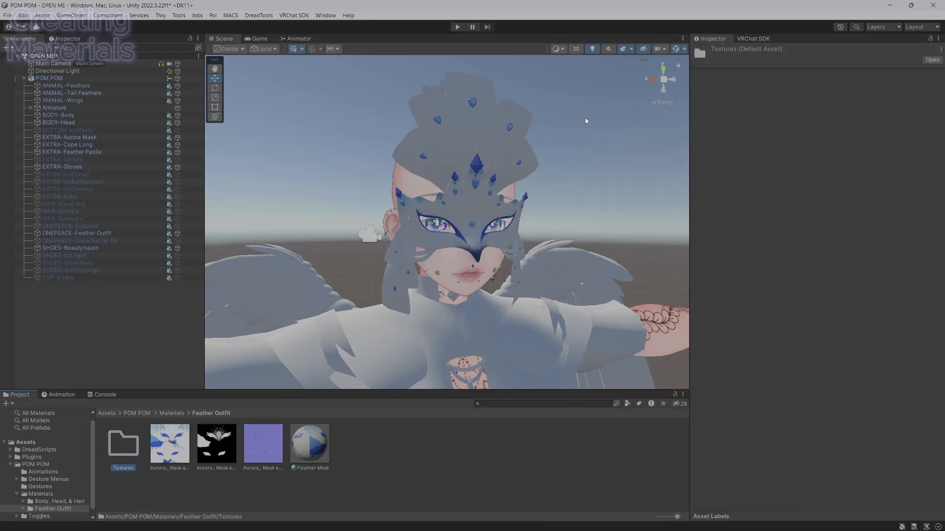
# Move the three Aurora Mask textures into the Textures folder
pyautogui.keyDown('shift'); pyautogui.click(270, 453); pyautogui.keyUp('shift')
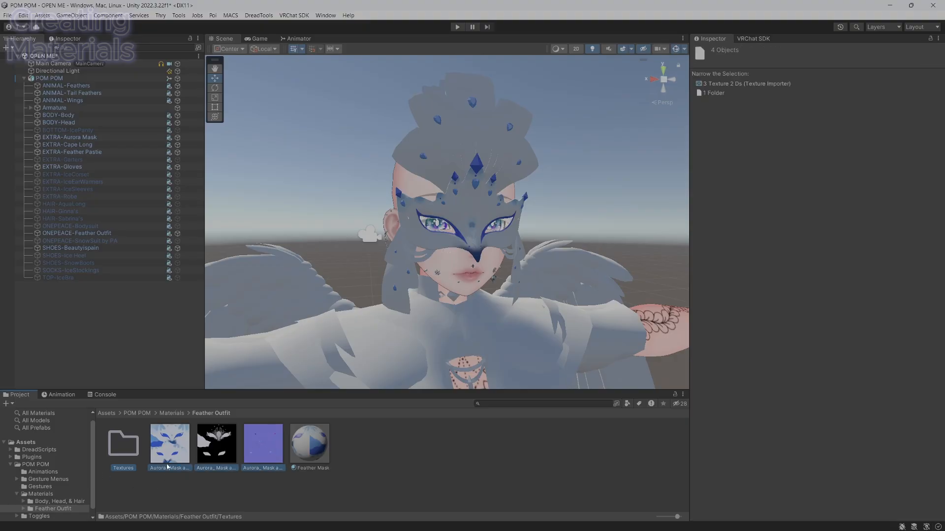
pyautogui.click(168, 457)
pyautogui.keyDown('shift'); pyautogui.click(265, 452); pyautogui.keyUp('shift')
pyautogui.moveTo(167, 446); pyautogui.dragTo(124, 445)
# Import the three Aurora Feathers textures from the downloaded package into the Feather Outfit folder
pyautogui.keyDown('alt'); pyautogui.moveTo(453, 344); pyautogui.dragTo(540, 274); pyautogui.keyUp('alt')
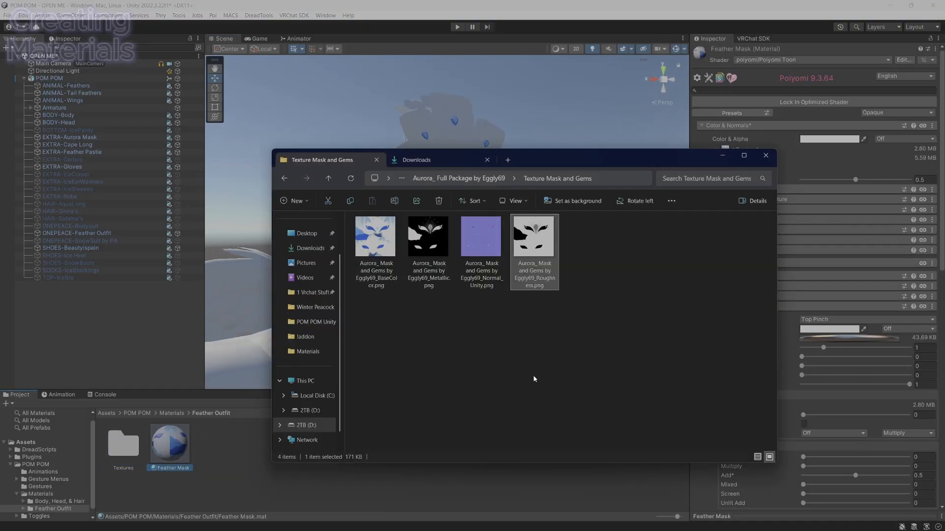
pyautogui.hotkey('alt', 'Left')
pyautogui.click(475, 260)
pyautogui.doubleClick(475, 259)
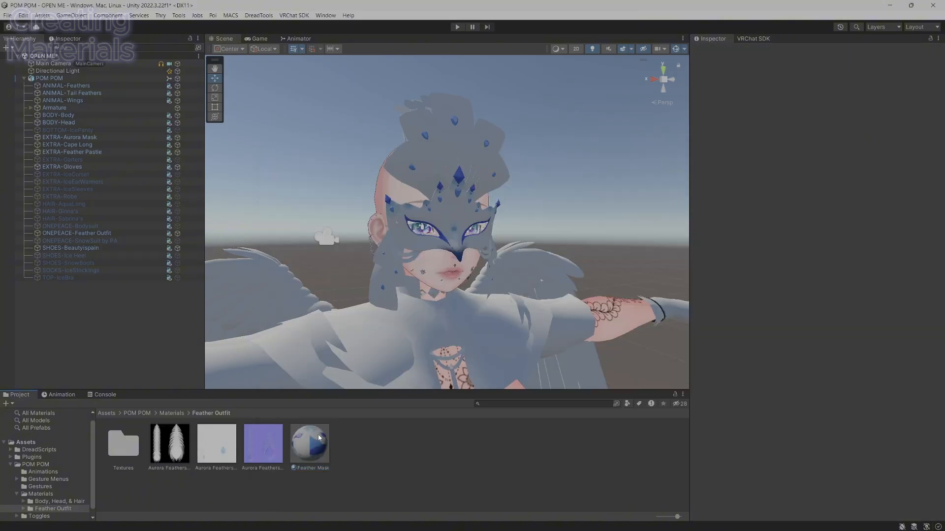
# Duplicate the Feather Mask material and name the copy Feathers
pyautogui.click(309, 446)
pyautogui.hotkey('ctrl', 'd')
pyautogui.rightClick(353, 439)
pyautogui.click(399, 162)
pyautogui.write('Feathers')
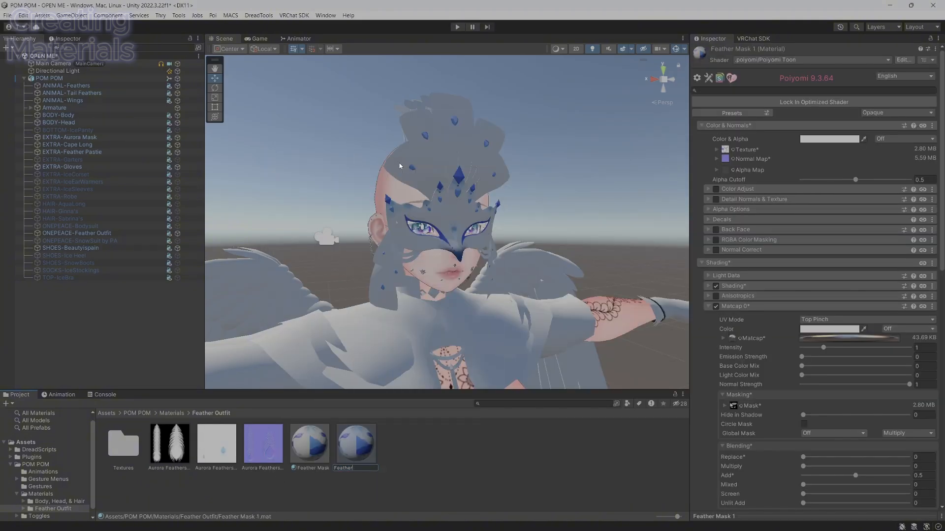
pyautogui.press('Return')
# Disable Matcap 0 on the Feathers material and set it up with the Aurora Feathers colour, normal and alpha textures in TransClipping mode
pyautogui.click(743, 407)
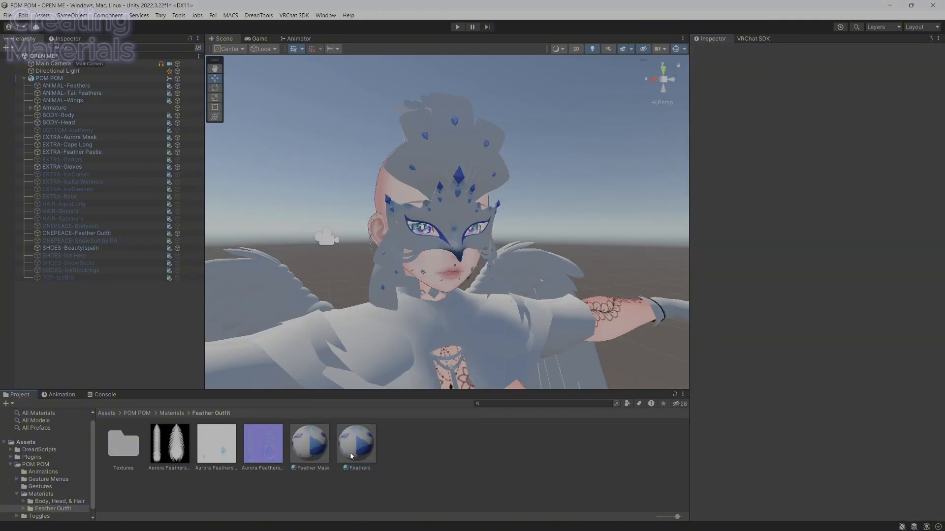
pyautogui.click(745, 306)
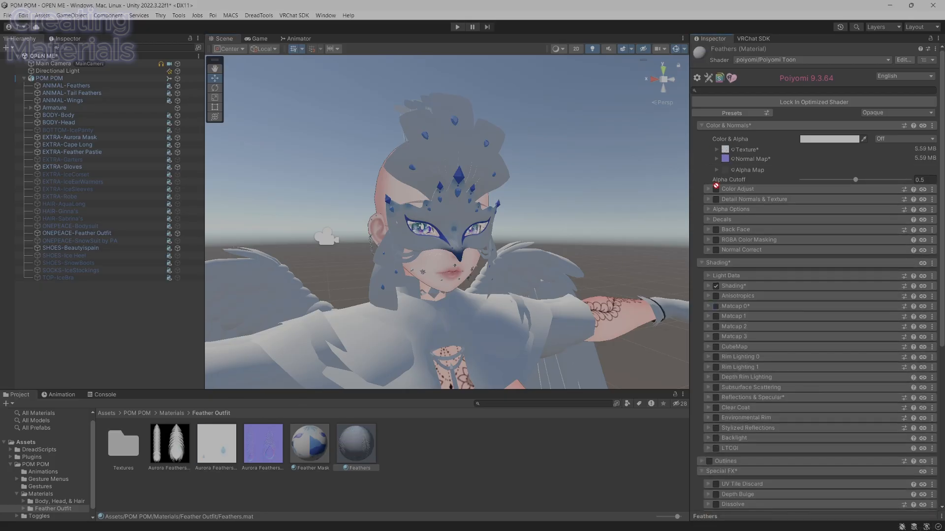
pyautogui.click(896, 113)
pyautogui.click(889, 146)
pyautogui.click(442, 421)
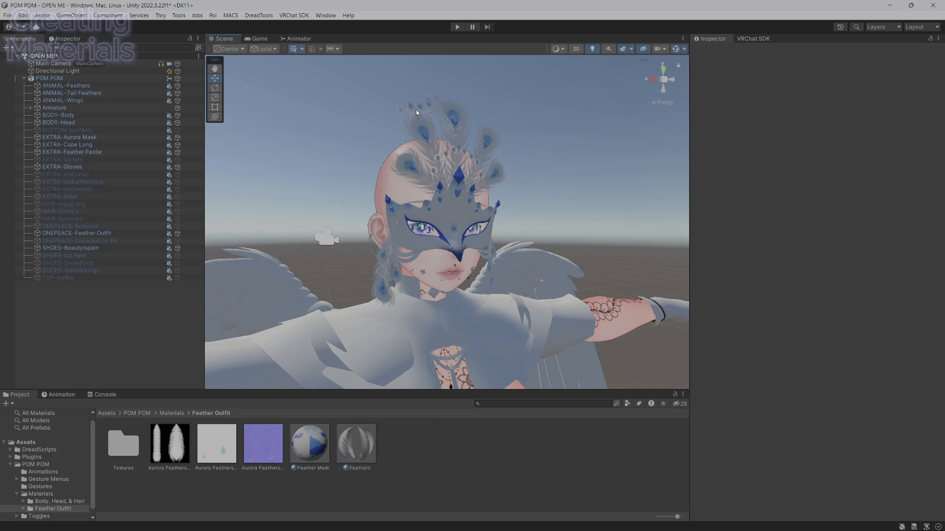
# Show the HAIR-Sabrina's object and view the mask's feathers against the hair
pyautogui.click(356, 445)
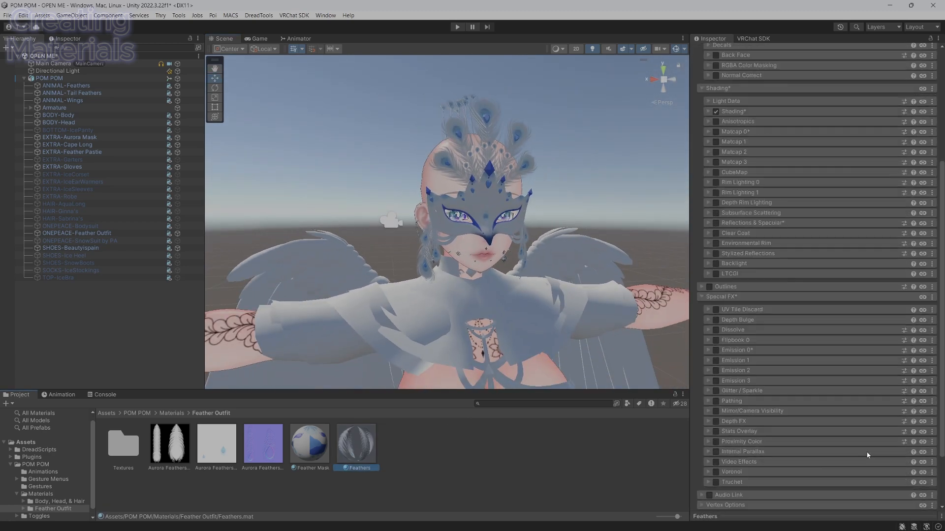
pyautogui.scroll(-5, 865, 453)
pyautogui.click(474, 463)
pyautogui.moveTo(554, 327)
pyautogui.mouseDown(button='right')
pyautogui.moveTo(578, 336)
pyautogui.moveTo(624, 324)
pyautogui.moveTo(811, 334)
pyautogui.moveTo(554, 273)
pyautogui.moveTo(546, 310)
pyautogui.mouseUp(button='right')
pyautogui.click(178, 218)
pyautogui.moveTo(484, 236); pyautogui.dragTo(500, 268, button='right')
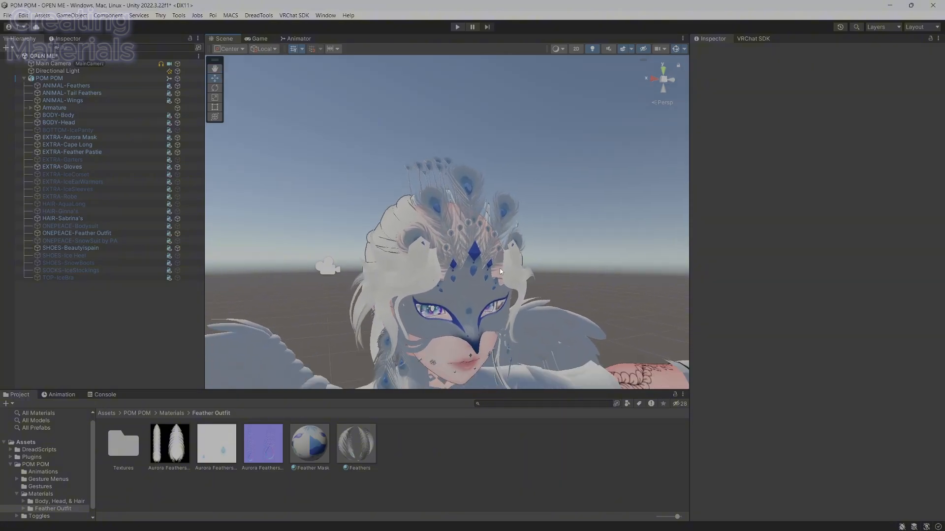
# Try a Render Queue of 2461 on the Feathers material and compare it with the Hair material's Render Queue
pyautogui.click(362, 449)
pyautogui.scroll(-10, 821, 411)
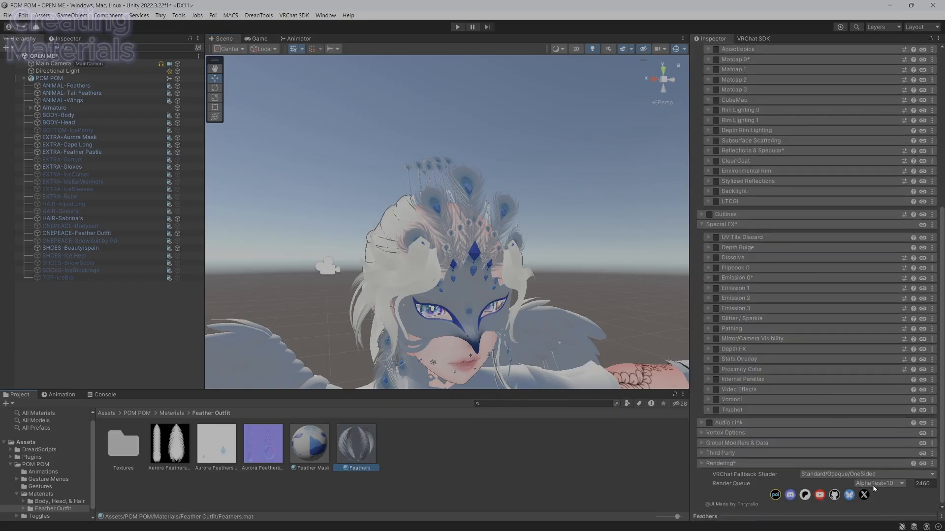
pyautogui.press('Down')
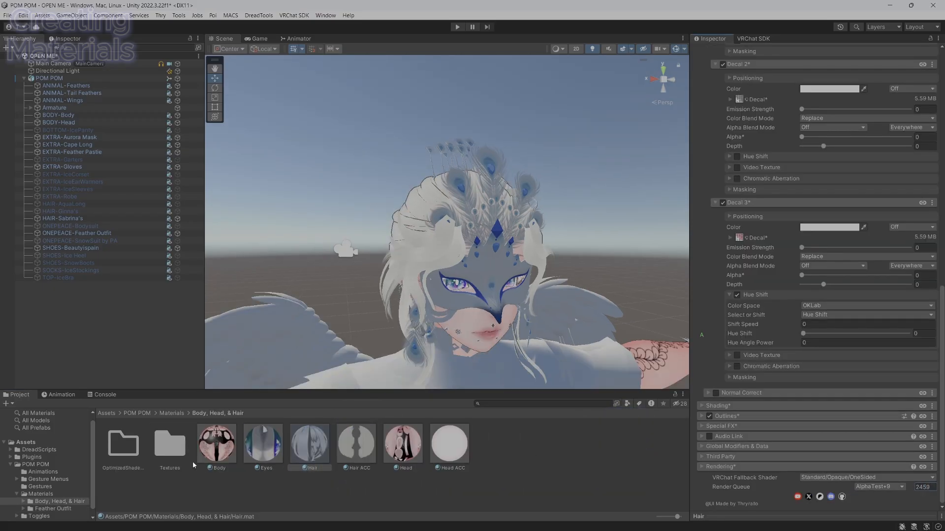
pyautogui.click(55, 509)
pyautogui.click(356, 445)
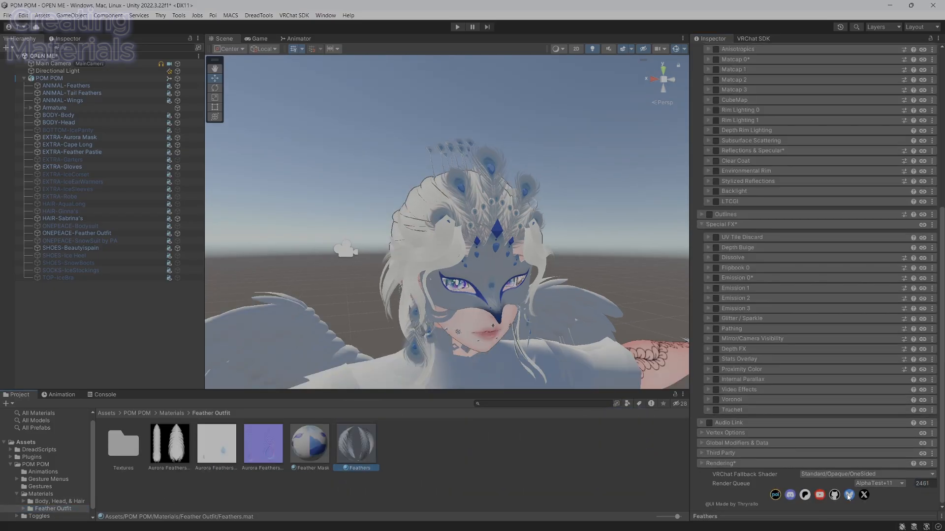
# Try a Render Queue of 0 on the Feathers material and undo the change
pyautogui.moveTo(931, 484); pyautogui.dragTo(910, 477)
pyautogui.write('0')
pyautogui.press('Return')
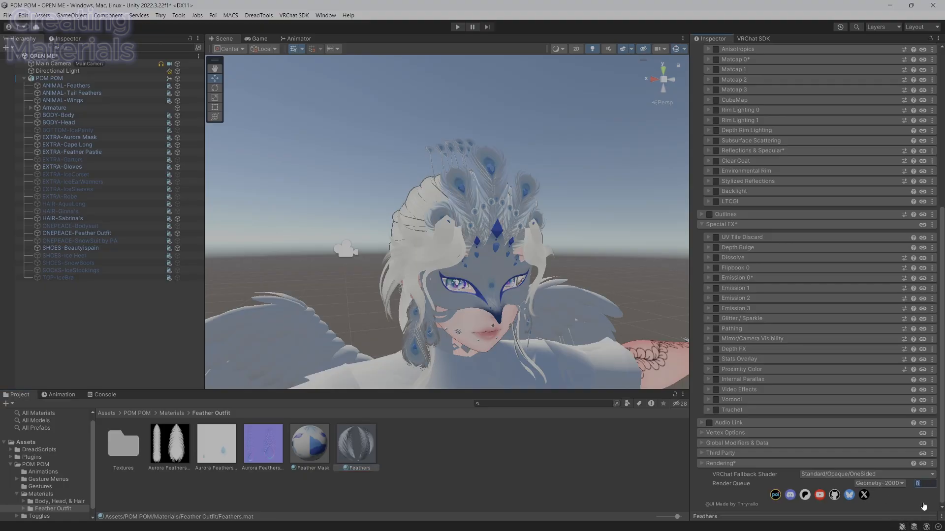
pyautogui.hotkey('ctrl', 'z')
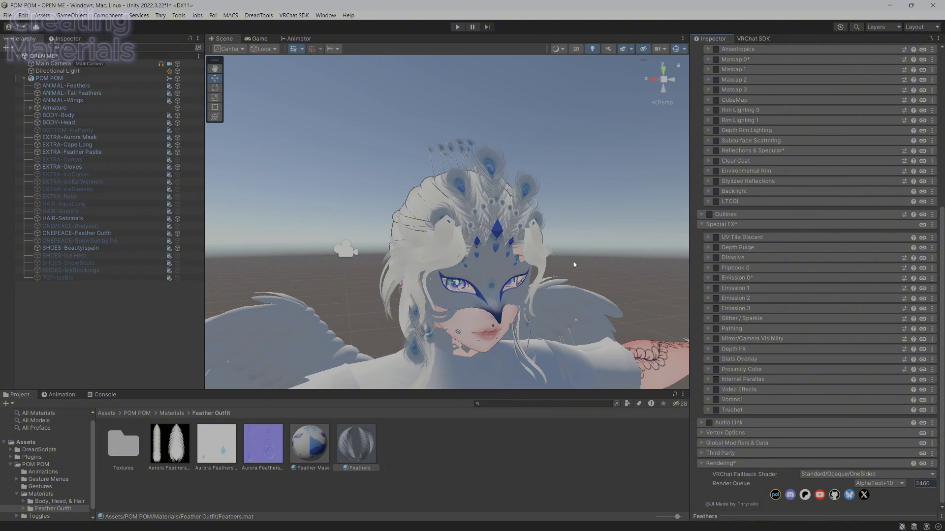
# Inspect the feathers over the hair and try a Render Queue of 2459 on the Feathers material
pyautogui.scroll(-5, 574, 265)
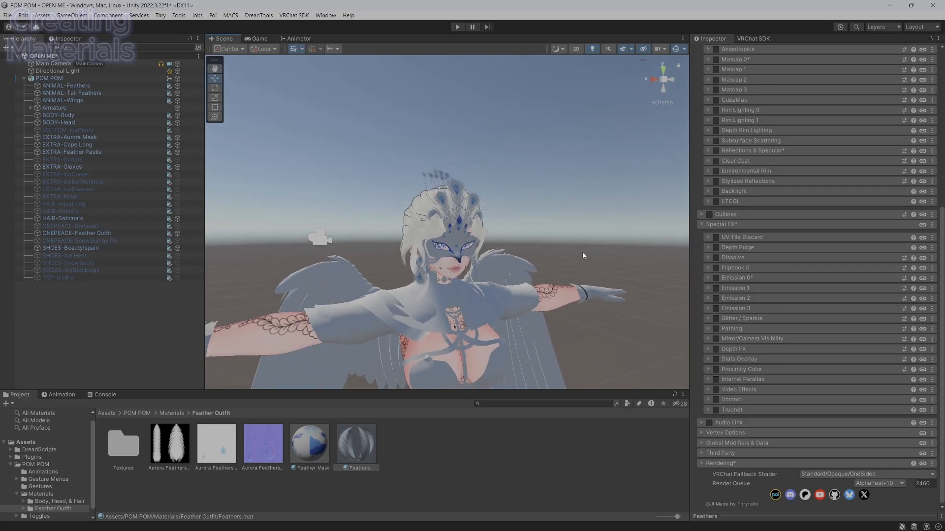
pyautogui.keyDown('alt'); pyautogui.moveTo(582, 252); pyautogui.dragTo(569, 236); pyautogui.keyUp('alt')
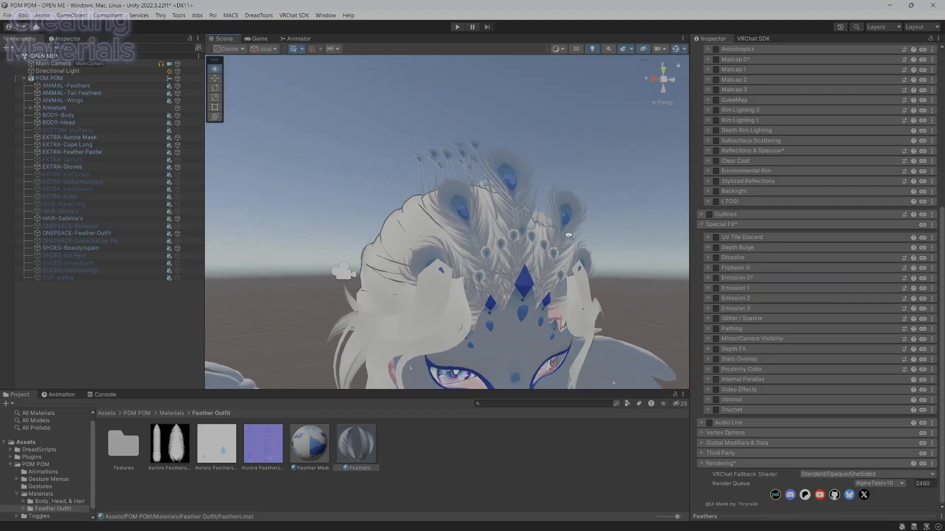
pyautogui.keyDown('alt'); pyautogui.scroll(-5, 569, 236); pyautogui.keyUp('alt')
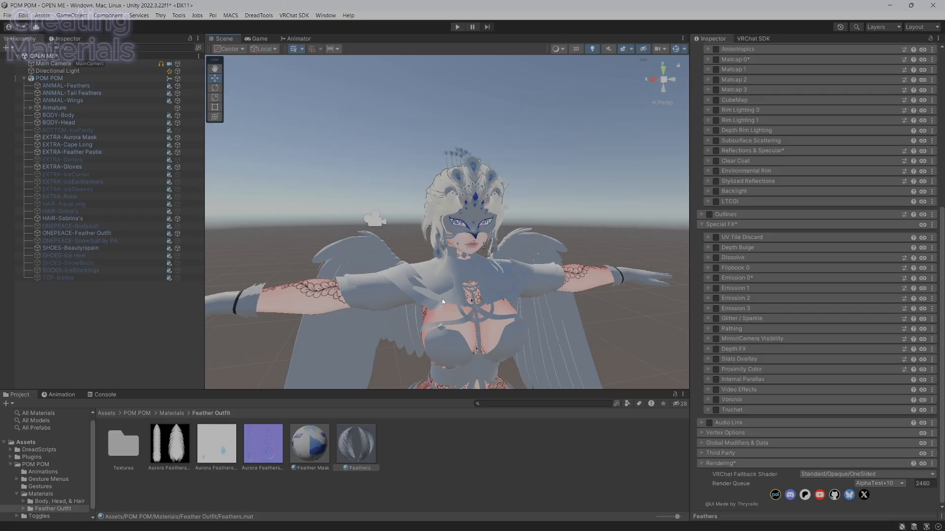
pyautogui.keyDown('alt'); pyautogui.moveTo(440, 304); pyautogui.dragTo(519, 310); pyautogui.keyUp('alt')
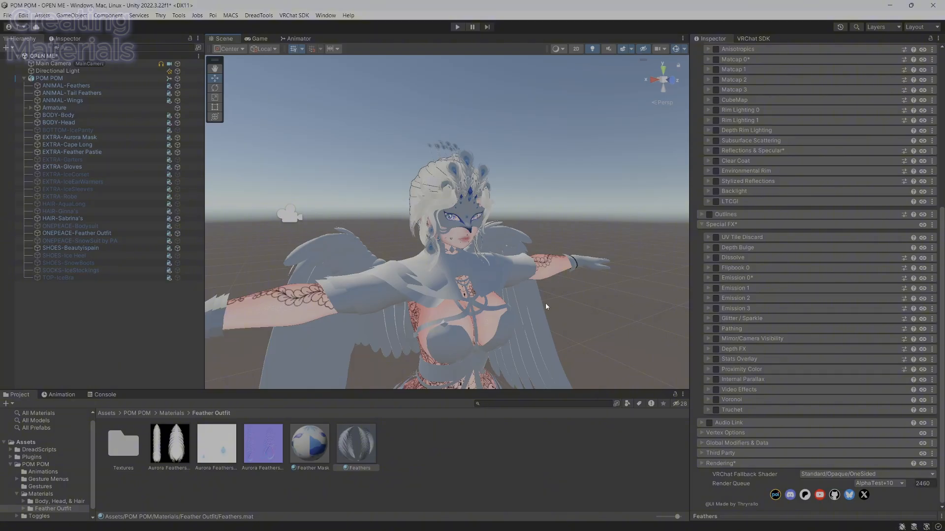
pyautogui.click(928, 484)
pyautogui.write('2459')
pyautogui.press('Return')
# Try a Render Queue of 2458 on the Feathers material
pyautogui.click(59, 503)
pyautogui.moveTo(325, 446); pyautogui.dragTo(698, 466)
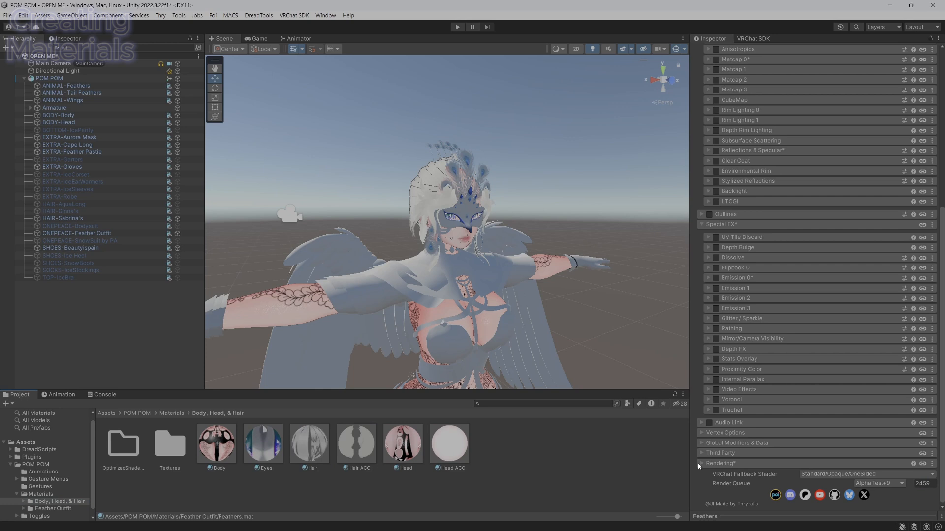
pyautogui.click(930, 486)
pyautogui.write('8')
pyautogui.click(311, 440)
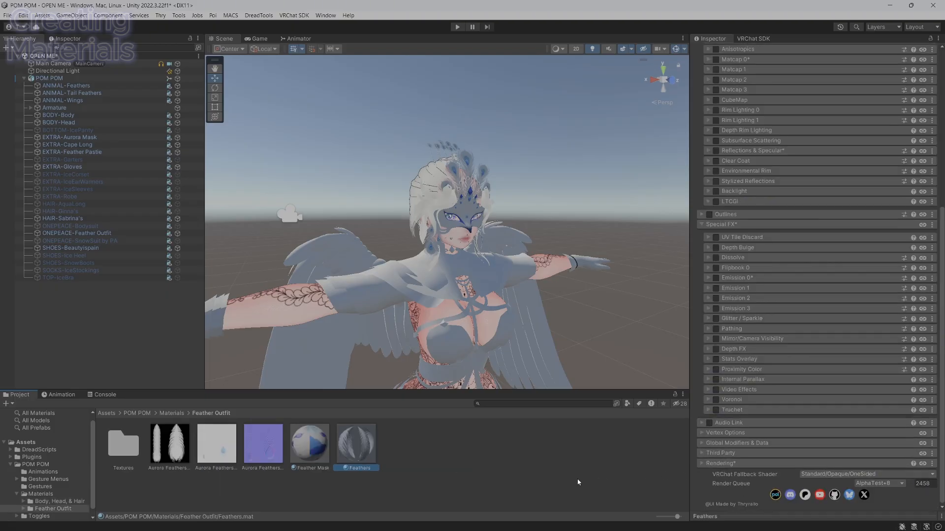
# Open the Hair material and check its Render Queue
pyautogui.click(55, 503)
pyautogui.click(317, 450)
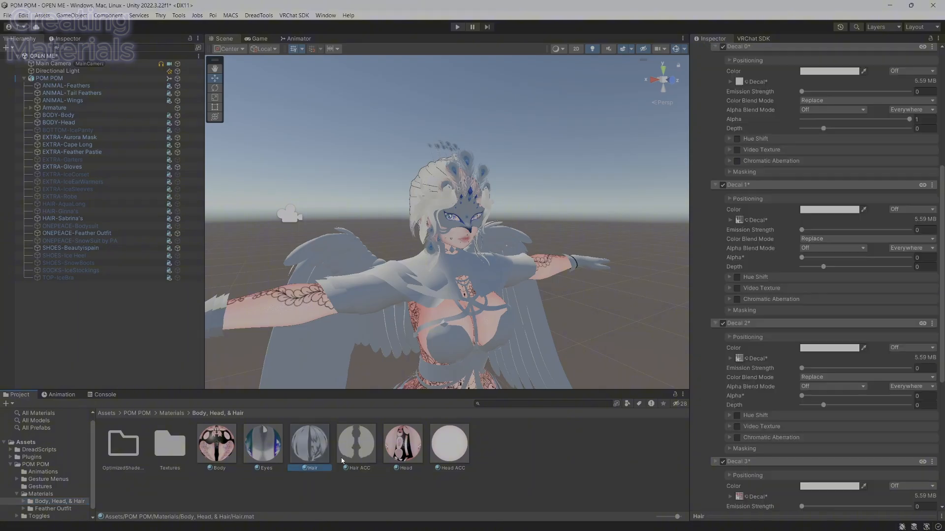
pyautogui.scroll(-5, 943, 440)
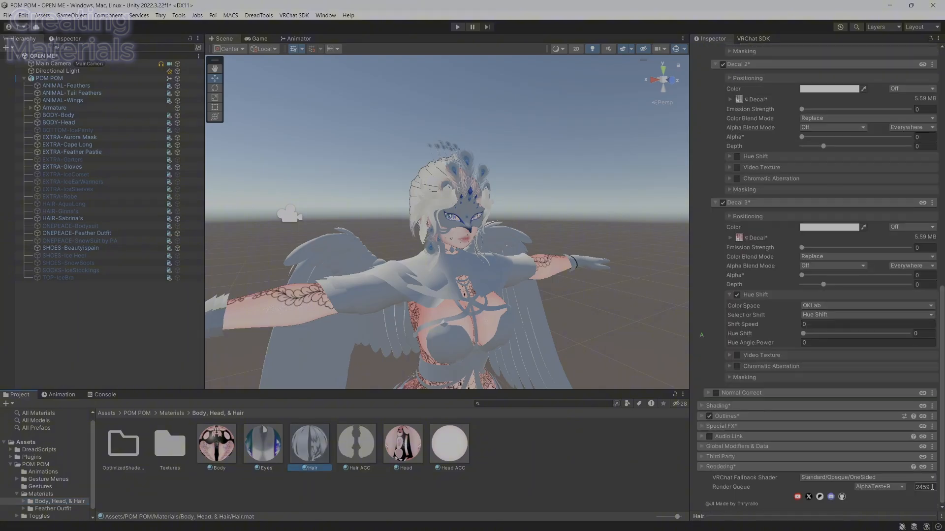
pyautogui.click(928, 487)
# Set the Feathers material's Render Queue to 2459
pyautogui.click(49, 509)
pyautogui.click(356, 445)
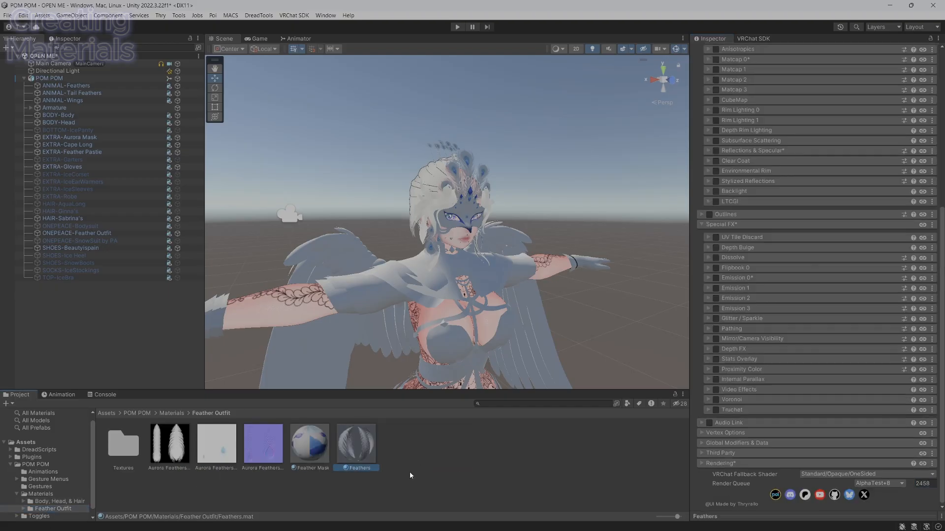
pyautogui.click(927, 483)
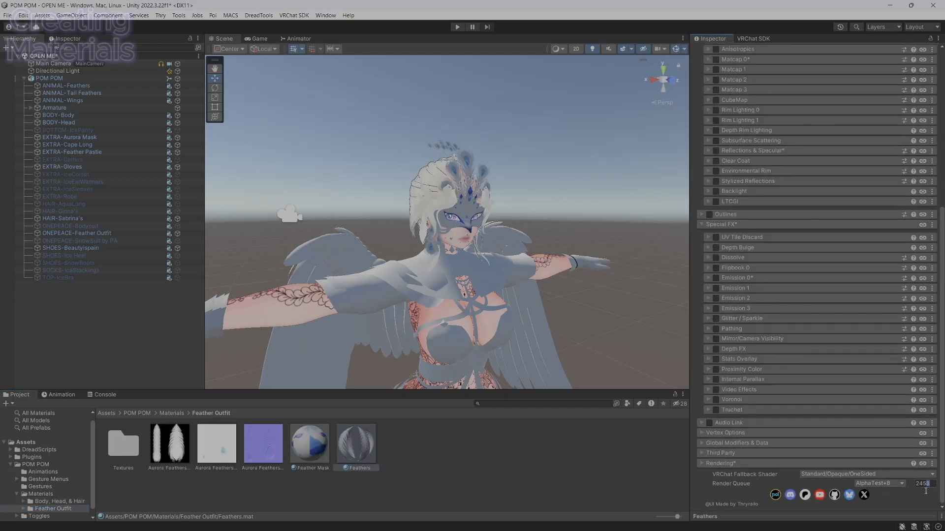
pyautogui.write('2459')
pyautogui.press('Return')
# Set the Hair material's Render Queue to 2458
pyautogui.click(62, 501)
pyautogui.click(310, 442)
pyautogui.scroll(-10, 869, 403)
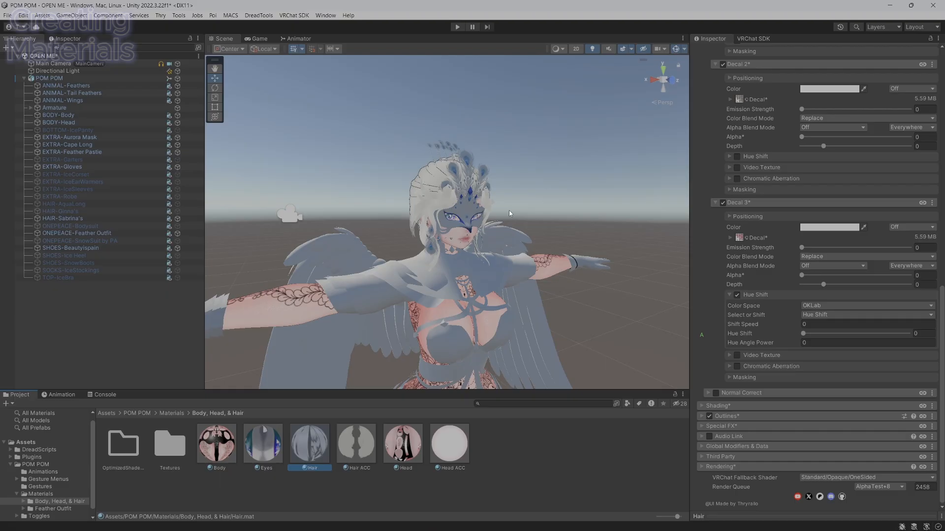
# Apply the Feathers material to the feather parts of the avatar's outfit and tail
pyautogui.keyDown('alt'); pyautogui.moveTo(394, 108); pyautogui.dragTo(217, 162); pyautogui.keyUp('alt')
pyautogui.click(53, 509)
pyautogui.moveTo(460, 290); pyautogui.dragTo(472, 403, button='right')
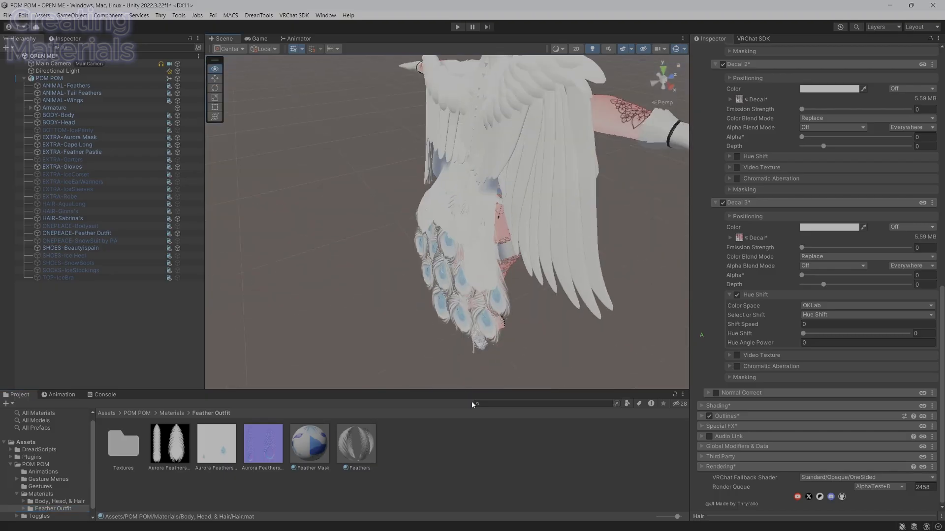
pyautogui.moveTo(357, 444); pyautogui.dragTo(465, 350)
pyautogui.moveTo(464, 350); pyautogui.dragTo(510, 308, button='right')
pyautogui.keyDown('alt'); pyautogui.moveTo(511, 308); pyautogui.dragTo(236, 275); pyautogui.keyUp('alt')
pyautogui.scroll(-4, 527, 310)
pyautogui.keyDown('alt'); pyautogui.moveTo(527, 310); pyautogui.dragTo(566, 314); pyautogui.keyUp('alt')
# Move the three Aurora Feathers textures into the Textures folder and import the Aurora Chains textures into the Feather Outfit folder
pyautogui.click(263, 445)
pyautogui.hotkey('alt', 'Tab')
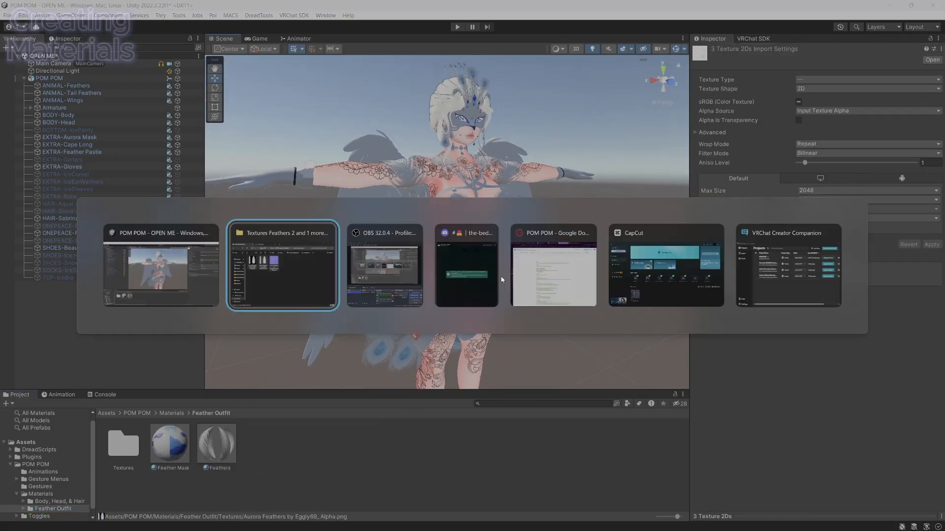
pyautogui.hotkey('ctrl', 'a')
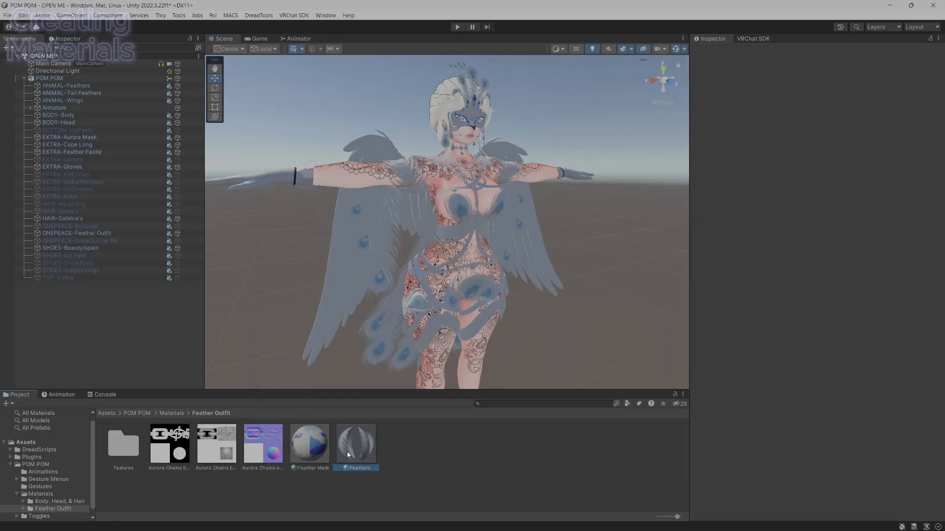
# Duplicate the Feathers material and name the copy Chains
pyautogui.hotkey('ctrl', 'd')
pyautogui.press('F2')
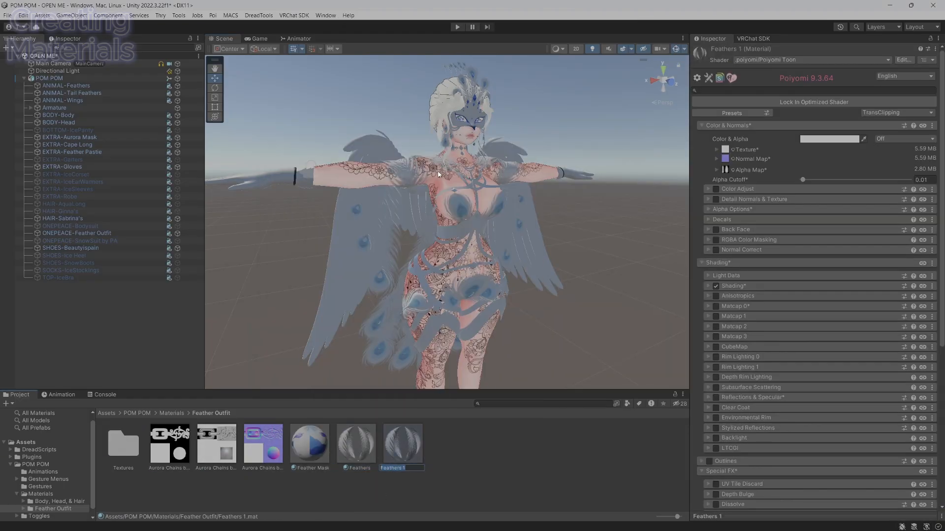
pyautogui.write('Chains')
pyautogui.press('Return')
# Assign the Aurora Chains alpha, colour and normal textures to the Chains material and apply it to the outfit's straps
pyautogui.moveTo(166, 445); pyautogui.dragTo(729, 171)
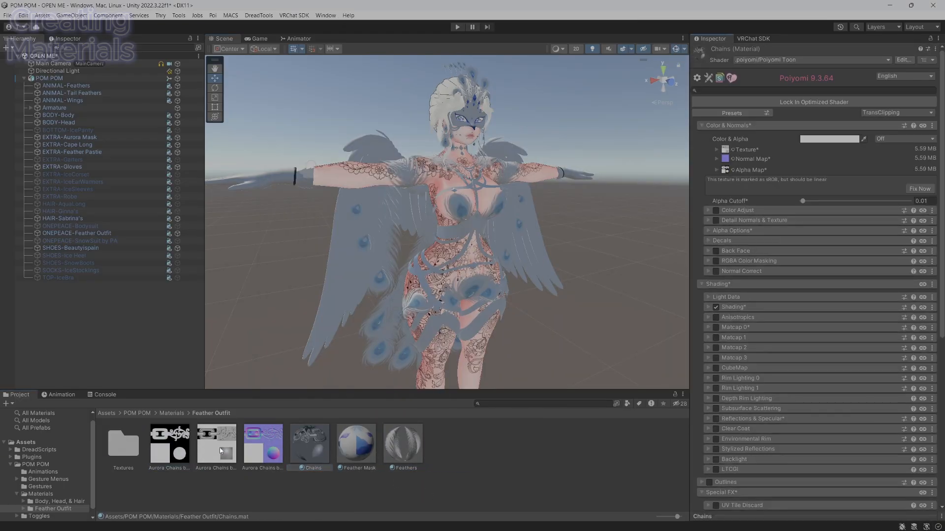
pyautogui.scroll(5, 506, 294)
pyautogui.press('w')
pyautogui.moveTo(507, 292); pyautogui.dragTo(209, 207, button='right')
pyautogui.press('s')
pyautogui.press('a')
pyautogui.press('w')
pyautogui.press('s')
# Hide the ANIMAL-Wings and HAIR-Sabrina's objects and view the outfit's feathers and chains
pyautogui.click(177, 101)
pyautogui.press('s')
pyautogui.press('d')
pyautogui.moveTo(169, 203); pyautogui.dragTo(169, 216)
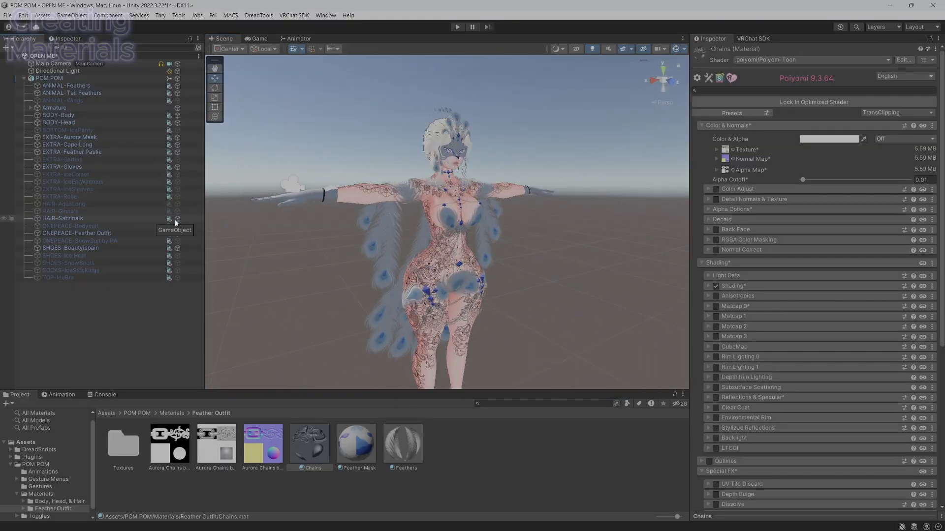
pyautogui.click(177, 204)
pyautogui.click(177, 204)
pyautogui.click(169, 219)
pyautogui.moveTo(510, 254); pyautogui.dragTo(519, 276, button='right')
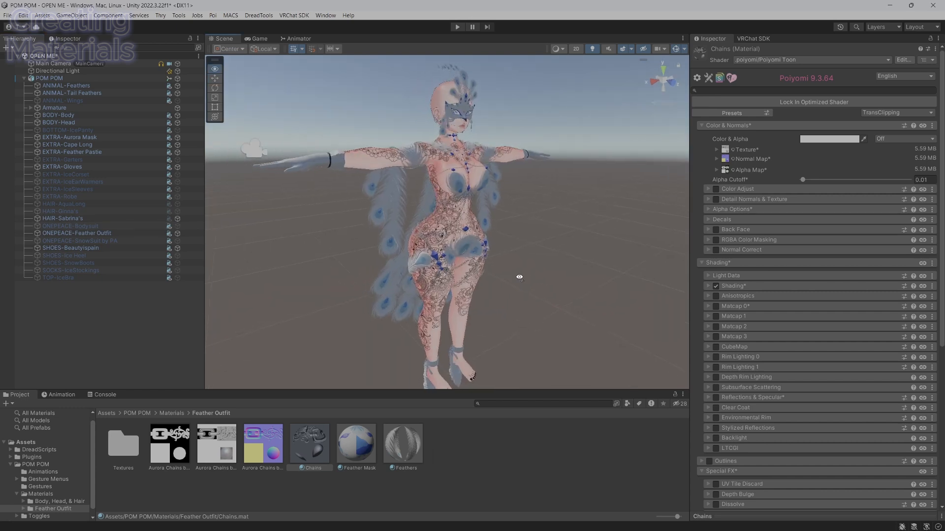
# Show the ONEPEACE-Bodysuit object and hide the Aurora mask, long cape, feather and tail feather meshes
pyautogui.click(178, 226)
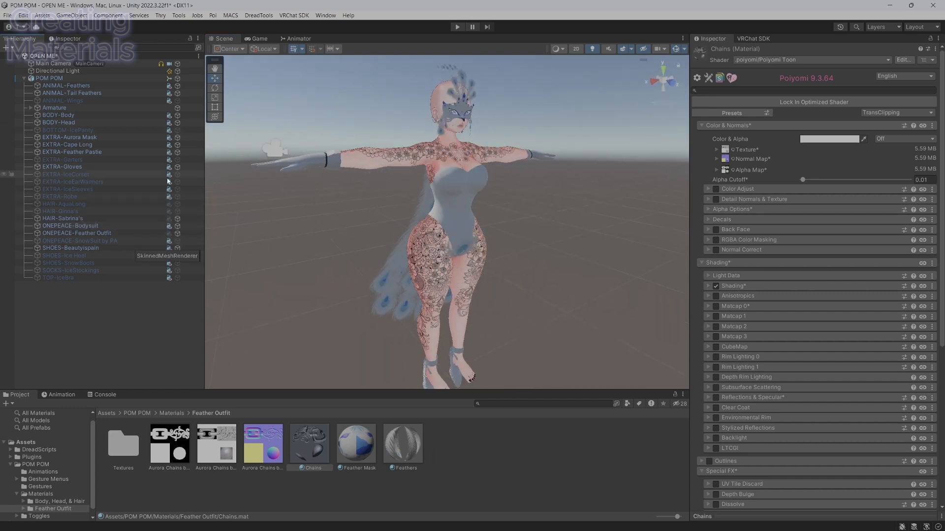
pyautogui.click(169, 145)
pyautogui.click(169, 137)
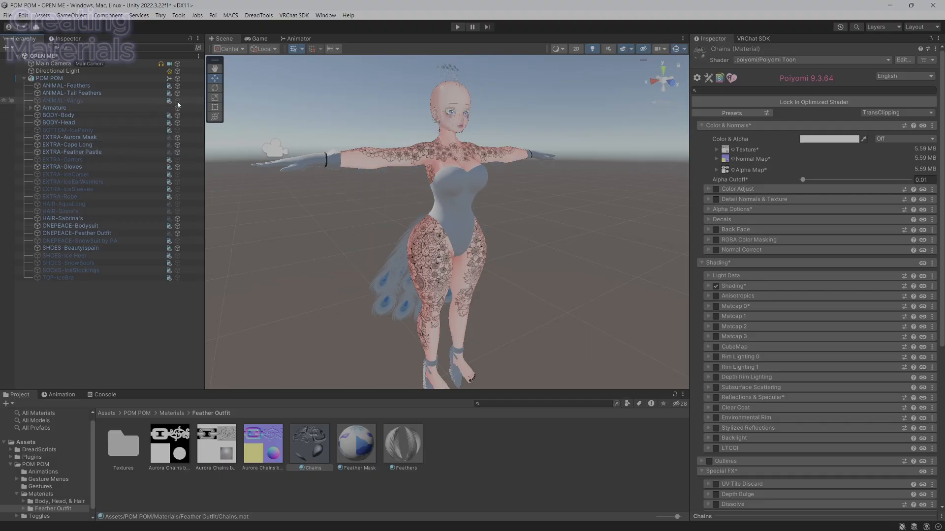
pyautogui.click(169, 93)
pyautogui.click(169, 85)
# Show the ANIMAL-Wings object and view the avatar from behind and around the gloves
pyautogui.click(178, 100)
pyautogui.keyDown('alt'); pyautogui.moveTo(419, 202); pyautogui.dragTo(496, 233); pyautogui.keyUp('alt')
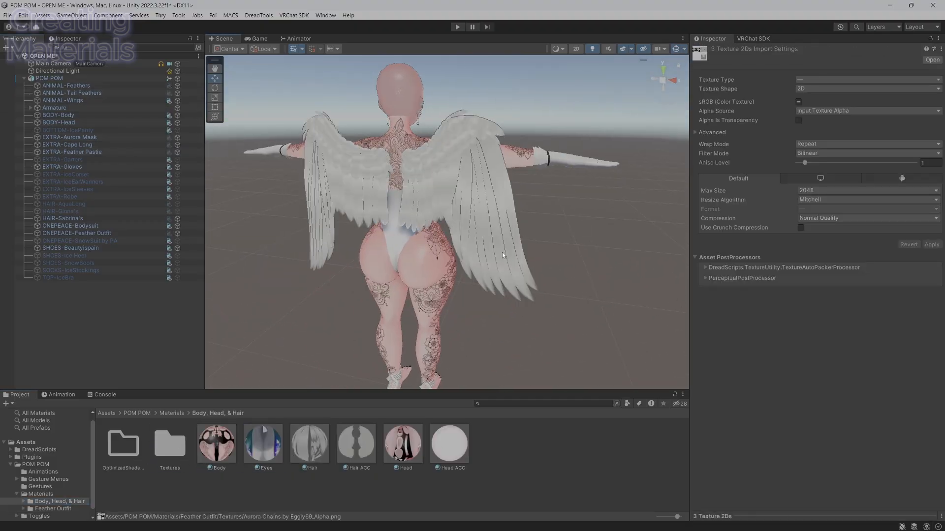
pyautogui.keyDown('alt'); pyautogui.moveTo(502, 252); pyautogui.dragTo(362, 291); pyautogui.keyUp('alt')
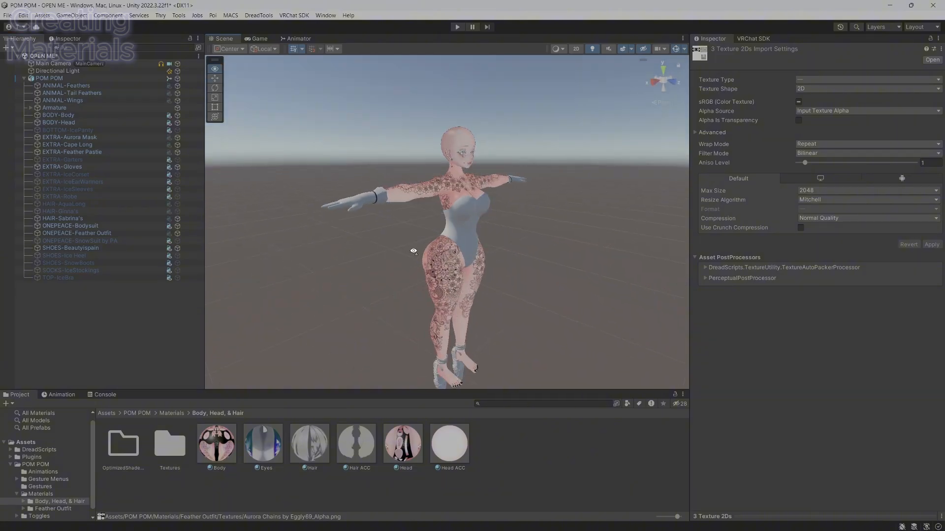
pyautogui.keyDown('alt'); pyautogui.moveTo(310, 271); pyautogui.dragTo(547, 274); pyautogui.keyUp('alt')
# Duplicate the Feather Mask material in the Feather Outfit folder and name the copy Gloves
pyautogui.click(54, 509)
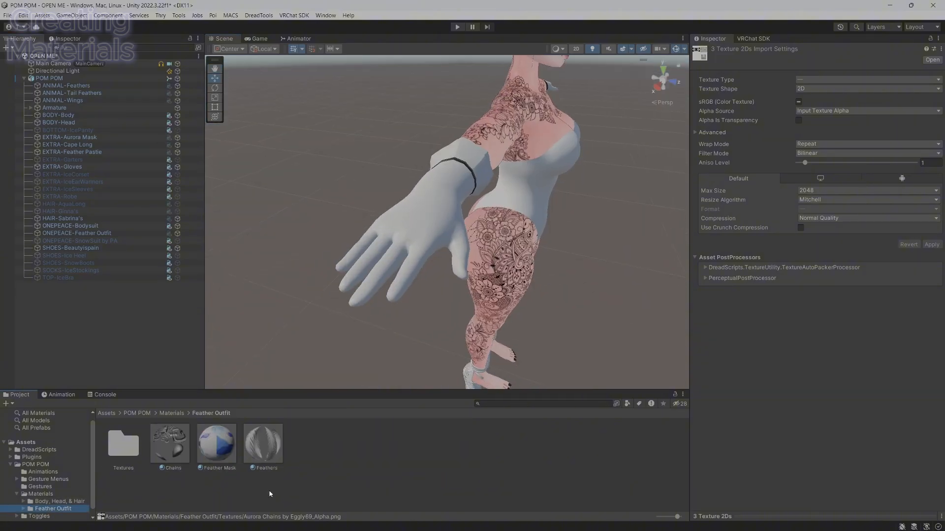
pyautogui.click(216, 444)
pyautogui.hotkey('ctrl', 'd')
pyautogui.rightClick(272, 440)
pyautogui.click(301, 160)
pyautogui.write('Gloevs')
pyautogui.press('Return')
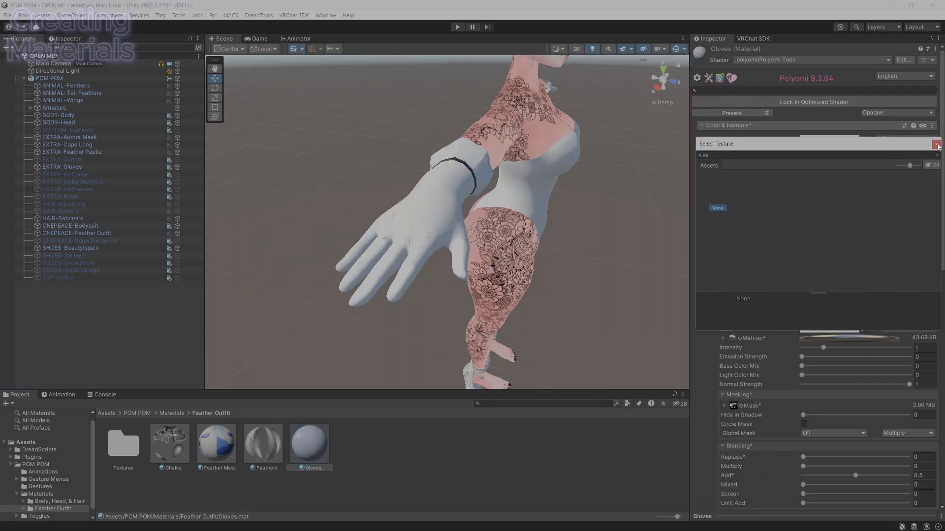
# Clear the Gloves material's textures, disable its Matcap 0, and apply the material to the avatar's gloves
pyautogui.click(936, 144)
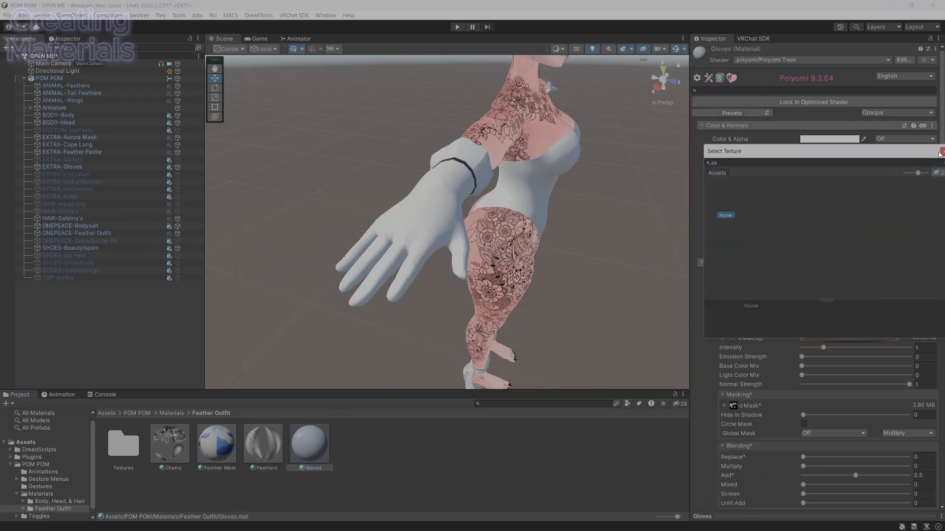
pyautogui.click(758, 306)
pyautogui.scroll(-5, 759, 380)
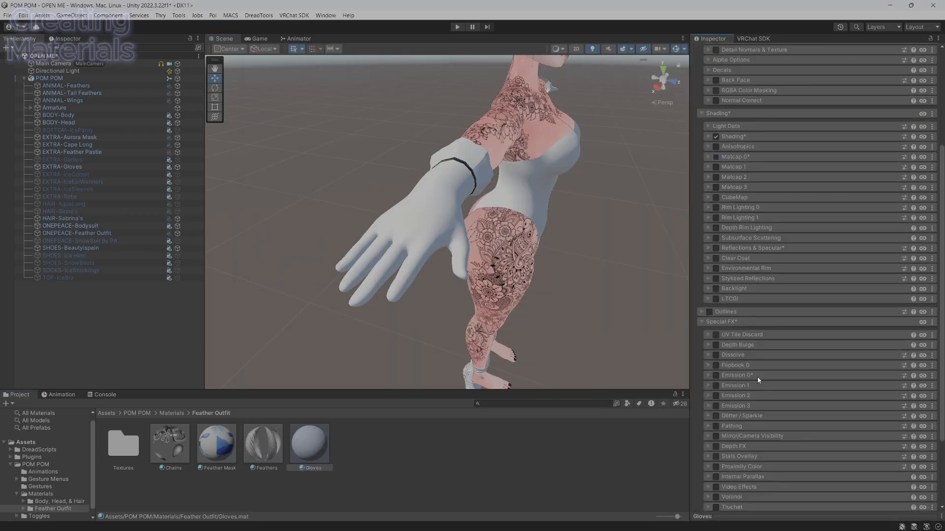
pyautogui.scroll(5, 776, 278)
pyautogui.click(536, 339)
pyautogui.click(326, 449)
pyautogui.moveTo(494, 164); pyautogui.dragTo(467, 169)
# Duplicate the Gloves material for the wristbands and set the copy's base colour to black (000000)
pyautogui.hotkey('ctrl', 'd')
pyautogui.click(358, 444)
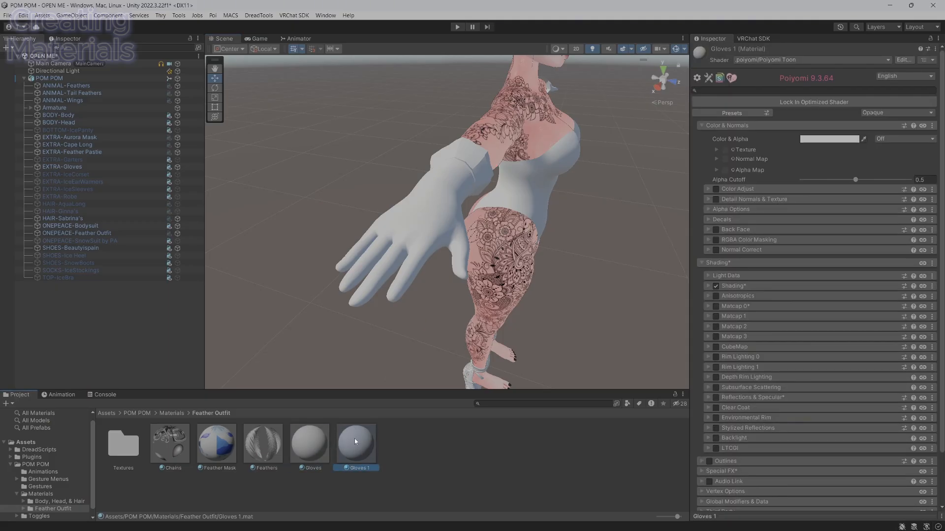
pyautogui.click(830, 139)
pyautogui.moveTo(872, 217); pyautogui.dragTo(871, 195)
pyautogui.click(310, 444)
pyautogui.moveTo(310, 444); pyautogui.dragTo(425, 213)
pyautogui.click(356, 444)
pyautogui.click(830, 140)
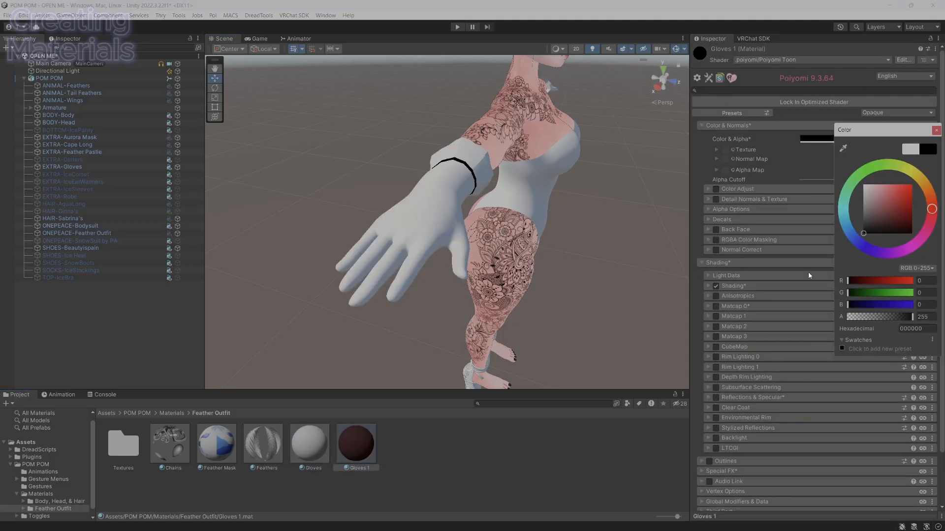
# Set the Gloves material's rendering preset to TransClipping and lower its colour alpha slightly
pyautogui.click(310, 444)
pyautogui.click(830, 139)
pyautogui.click(898, 113)
pyautogui.click(898, 165)
pyautogui.click(829, 139)
pyautogui.moveTo(842, 317); pyautogui.dragTo(881, 324)
pyautogui.click(595, 308)
pyautogui.click(309, 444)
pyautogui.click(898, 113)
pyautogui.moveTo(595, 309); pyautogui.dragTo(352, 353, button='right')
pyautogui.click(894, 146)
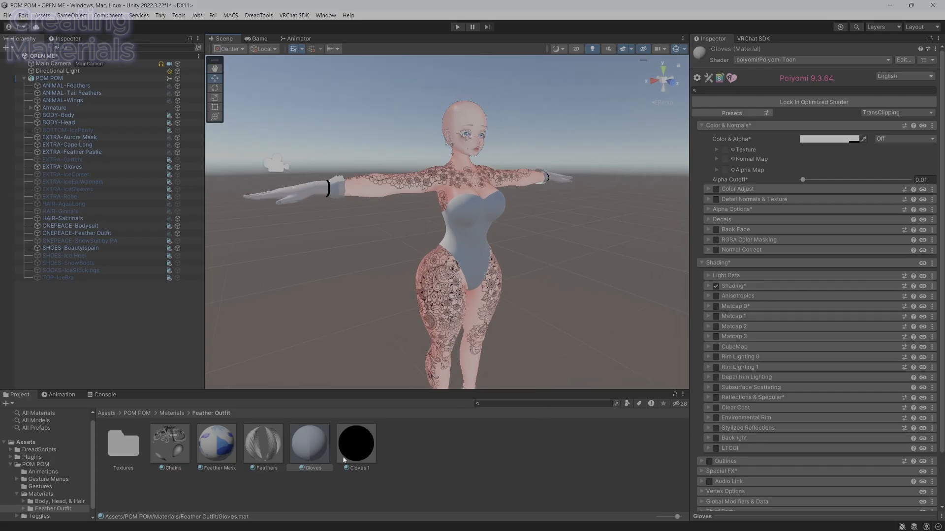
# Change the Gloves 1 material's base colour to a mid blue
pyautogui.click(357, 444)
pyautogui.click(829, 139)
pyautogui.click(828, 221)
pyautogui.moveTo(866, 199)
pyautogui.mouseDown()
pyautogui.moveTo(858, 221)
pyautogui.moveTo(877, 182)
pyautogui.mouseUp()
pyautogui.click(830, 231)
pyautogui.click(178, 241)
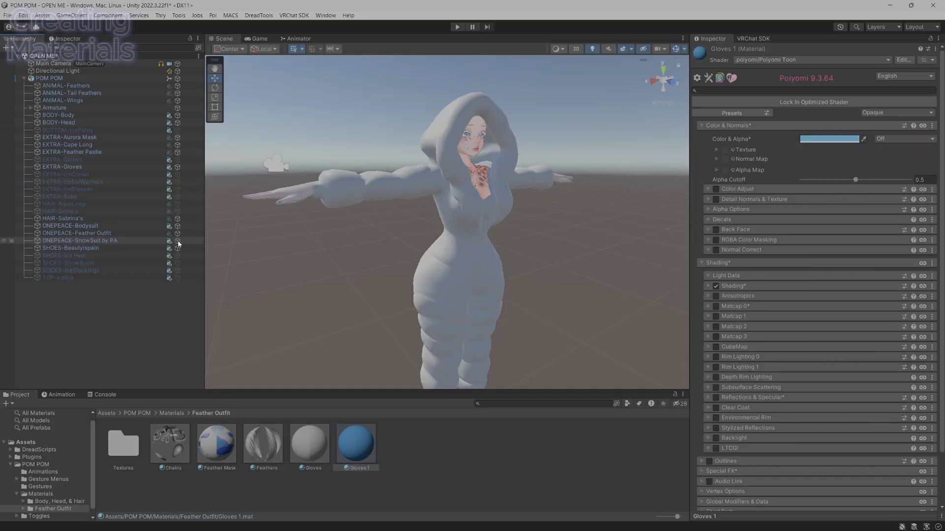
pyautogui.click(177, 241)
pyautogui.click(169, 234)
pyautogui.click(170, 233)
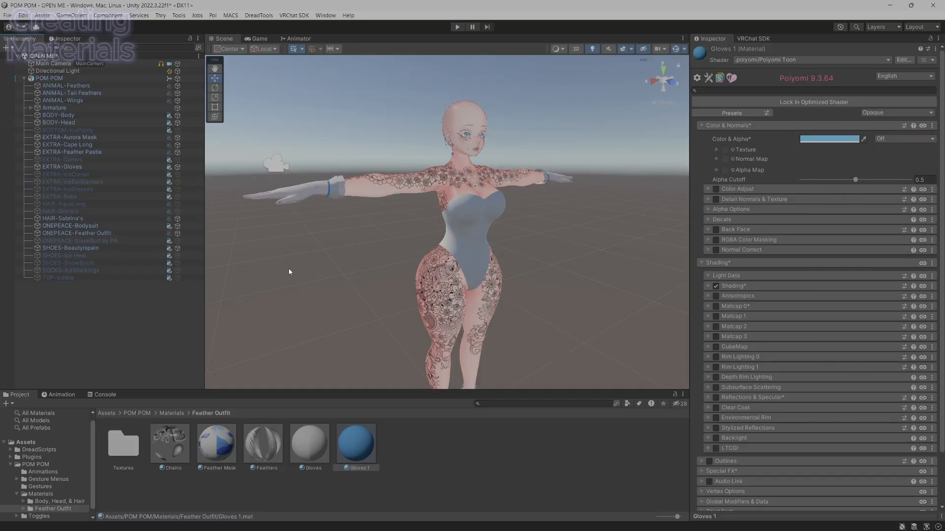
# With the gloves hidden, duplicate the Gloves 1 material as Ballarina Slippers and apply it to the heels
pyautogui.click(169, 168)
pyautogui.moveTo(388, 266)
pyautogui.mouseDown(button='right')
pyautogui.moveTo(403, 410)
pyautogui.moveTo(409, 275)
pyautogui.moveTo(393, 276)
pyautogui.mouseUp(button='right')
pyautogui.click(361, 454)
pyautogui.write('Beauti')
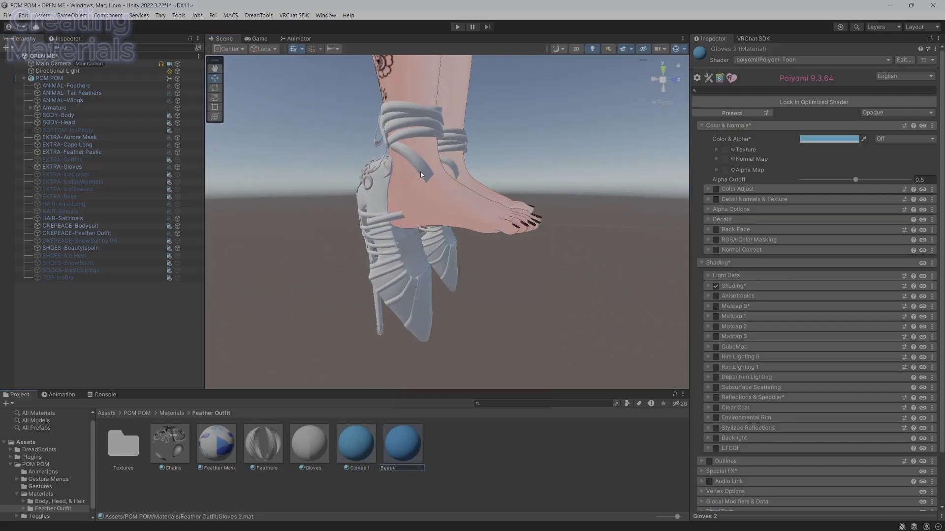
pyautogui.write('larina Slippers')
pyautogui.press('Return')
pyautogui.moveTo(165, 465); pyautogui.dragTo(408, 280)
pyautogui.keyDown('alt'); pyautogui.moveTo(354, 335); pyautogui.dragTo(541, 343); pyautogui.keyUp('alt')
# Switch to File Explorer and open the BeautyIsPain-Kora folder under Koragira's Clothing, showing its contents as large icons
pyautogui.hotkey('alt', 'Tab')
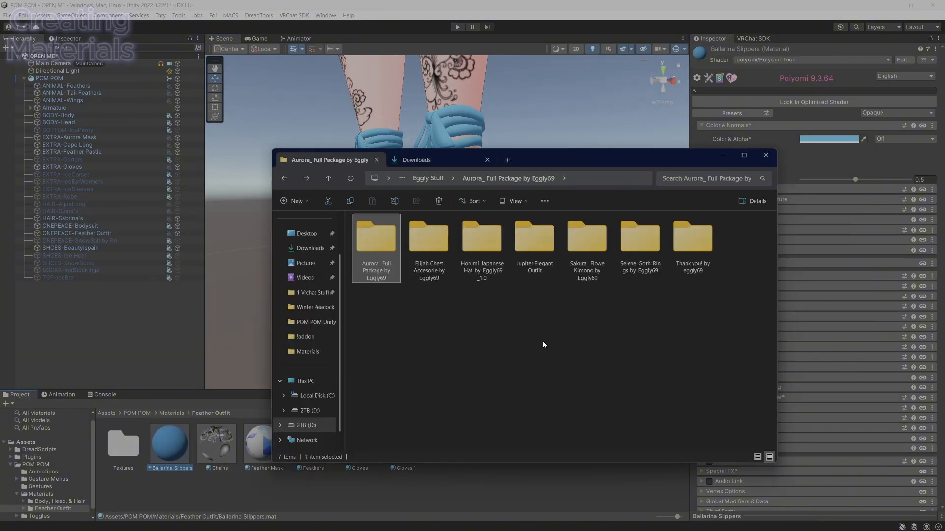
pyautogui.hotkey('alt', 'Left')
pyautogui.hotkey('alt', 'Left')
pyautogui.doubleClick(443, 257)
pyautogui.doubleClick(386, 319)
pyautogui.click(519, 202)
pyautogui.click(525, 235)
pyautogui.doubleClick(530, 245)
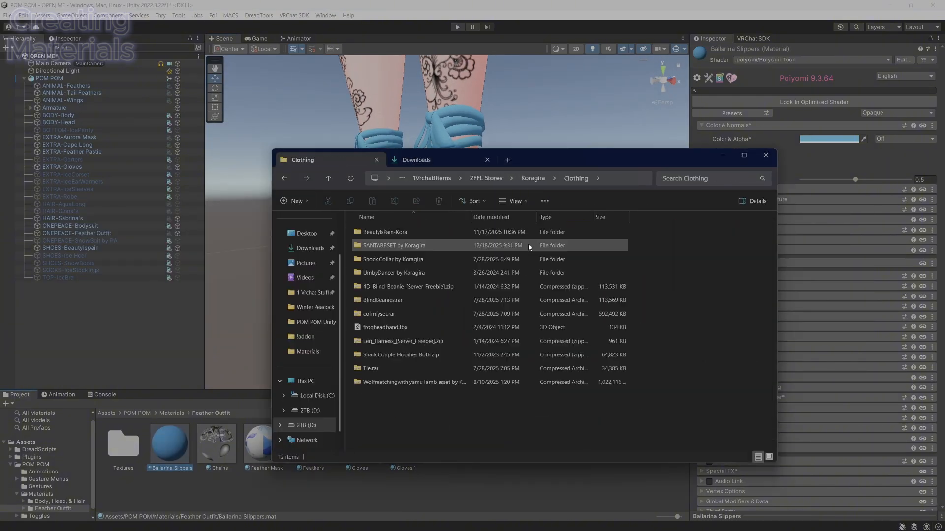
pyautogui.click(518, 202)
pyautogui.click(522, 235)
pyautogui.doubleClick(381, 242)
pyautogui.click(537, 204)
pyautogui.click(592, 250)
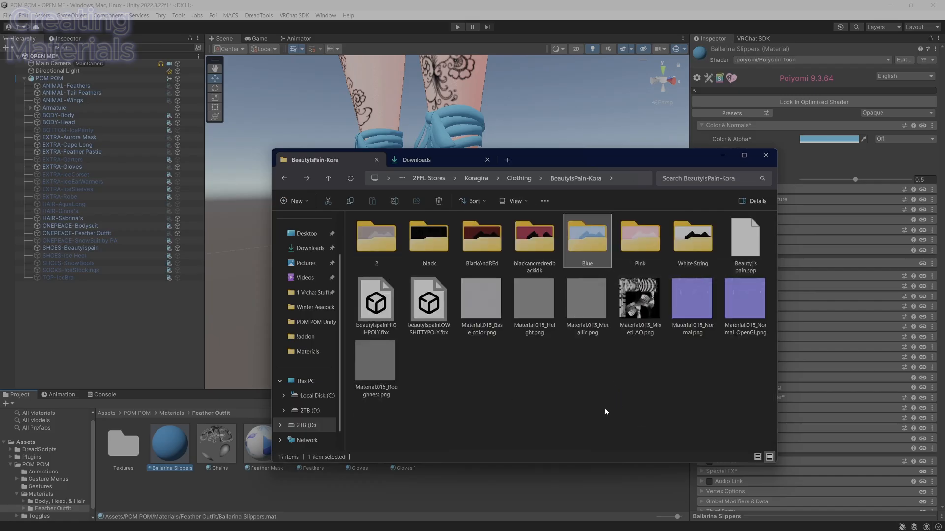
# Import the Material.015 base colour, mixed AO and OpenGL normal textures from folder 2 into the Feather Outfit folder
pyautogui.doubleClick(376, 239)
pyautogui.click(376, 241)
pyautogui.keyDown('ctrl'); pyautogui.click(534, 241); pyautogui.keyUp('ctrl')
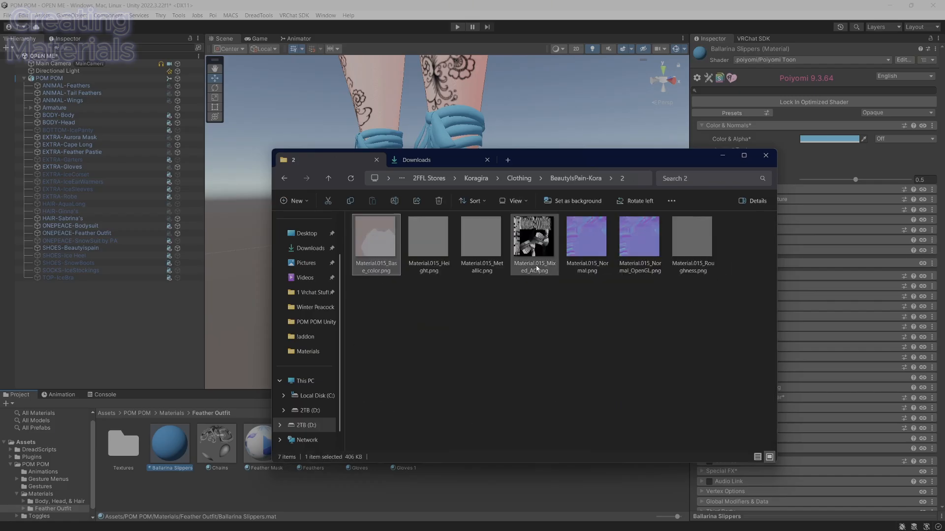
pyautogui.keyDown('ctrl'); pyautogui.click(640, 241); pyautogui.keyUp('ctrl')
pyautogui.moveTo(534, 456); pyautogui.dragTo(534, 485)
# Check the black colour variant and import the base colour texture from the Blue folder
pyautogui.hotkey('alt', 'Left')
pyautogui.doubleClick(378, 305)
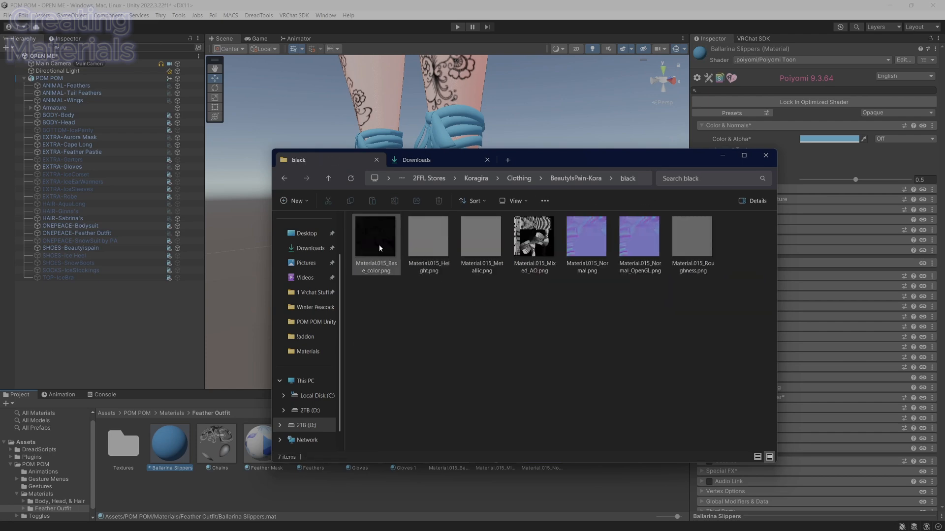
pyautogui.hotkey('alt', 'Left')
pyautogui.doubleClick(589, 246)
pyautogui.moveTo(378, 244); pyautogui.dragTo(364, 492)
pyautogui.click(344, 492)
# Assign the normal map and folder 2's base colour texture to the Ballarina Slippers material, trying the blue variant for comparison
pyautogui.click(170, 444)
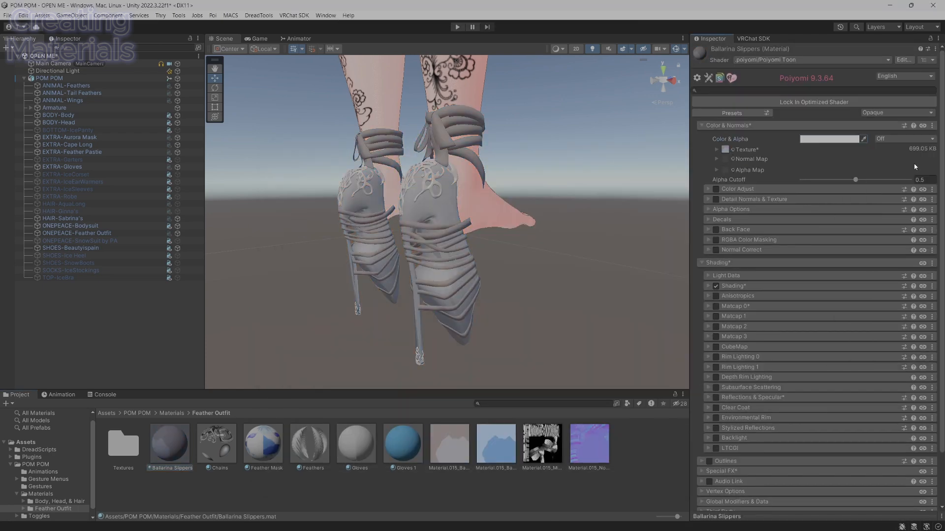
pyautogui.click(921, 178)
pyautogui.keyDown('alt'); pyautogui.moveTo(566, 222); pyautogui.dragTo(443, 222); pyautogui.keyUp('alt')
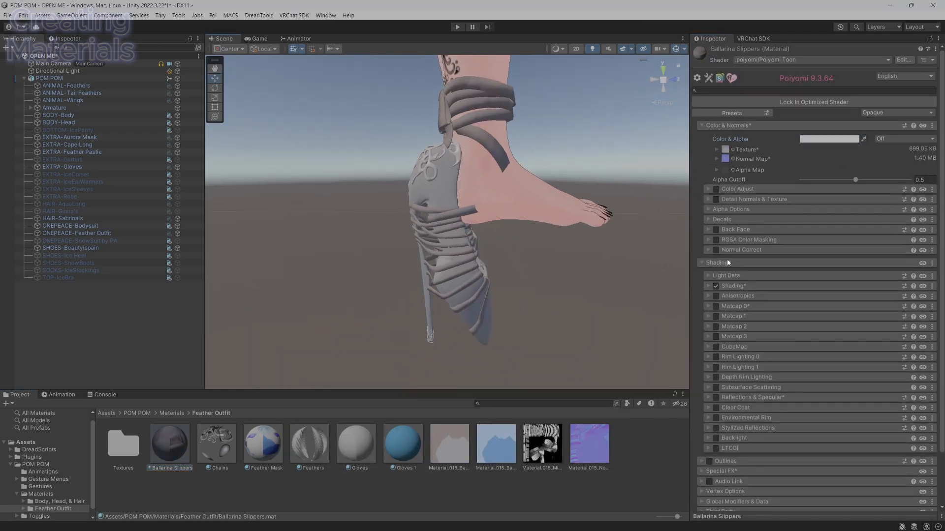
pyautogui.click(727, 262)
pyautogui.moveTo(497, 444); pyautogui.dragTo(725, 149)
pyautogui.moveTo(507, 276)
pyautogui.mouseDown(button='right')
pyautogui.moveTo(500, 355)
pyautogui.moveTo(491, 299)
pyautogui.mouseUp(button='right')
pyautogui.moveTo(449, 444); pyautogui.dragTo(725, 149)
# Enable Color Adjust on the Ballarina Slippers material and adjust its saturation and brightness
pyautogui.click(734, 190)
pyautogui.click(715, 190)
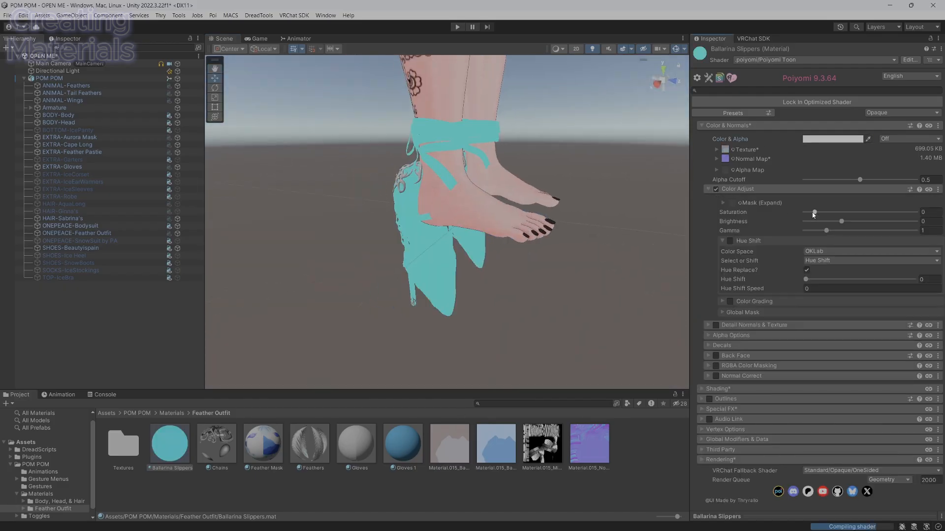
pyautogui.moveTo(814, 213)
pyautogui.mouseDown()
pyautogui.moveTo(879, 214)
pyautogui.moveTo(814, 212)
pyautogui.mouseUp()
pyautogui.moveTo(842, 221); pyautogui.dragTo(871, 222)
pyautogui.keyDown('alt'); pyautogui.moveTo(492, 256); pyautogui.dragTo(556, 246); pyautogui.keyUp('alt')
# Delete the unused blue Material.015_Base_color 1 texture from the Feather Outfit folder
pyautogui.click(589, 444)
pyautogui.rightClick(491, 446)
pyautogui.click(514, 158)
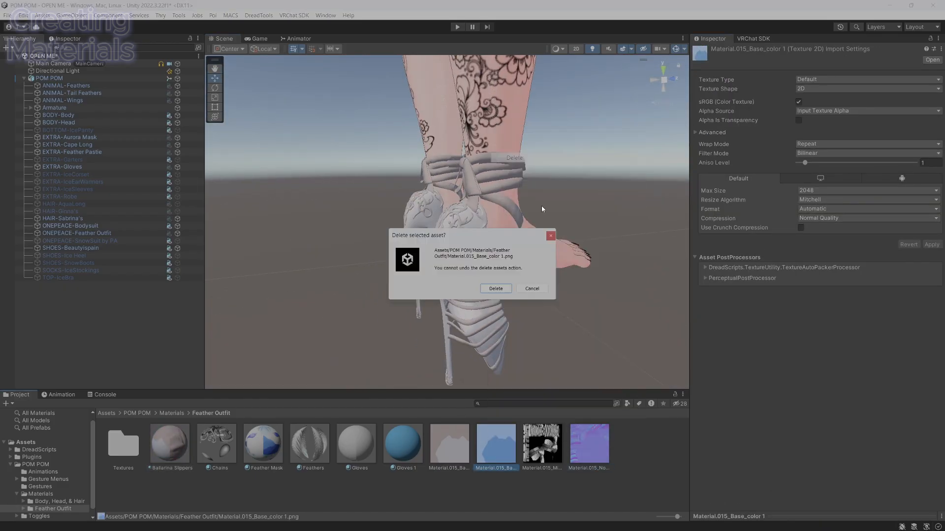
pyautogui.press('Return')
pyautogui.click(727, 264)
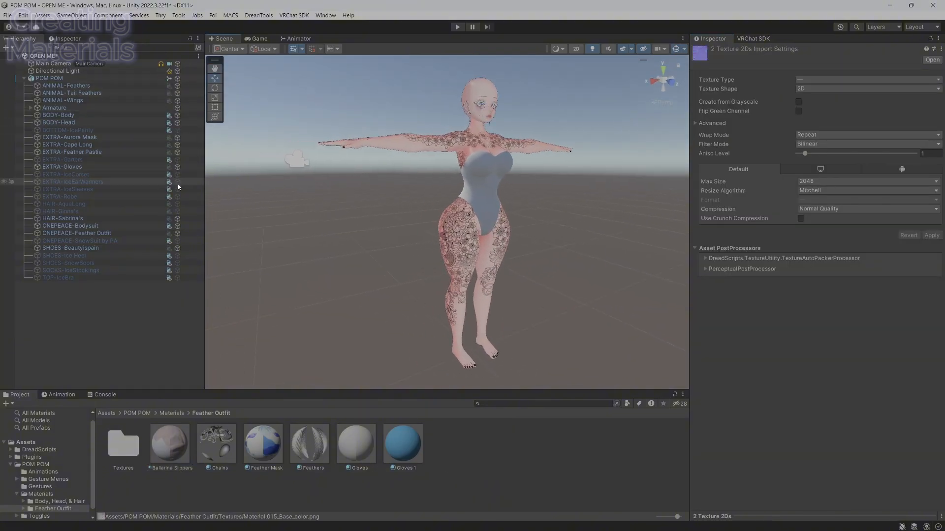
# Show the EXTRA-Robe, EXTRA-Garters and SHOES-SnowBoots objects, briefly previewing the ice stockings
pyautogui.click(177, 196)
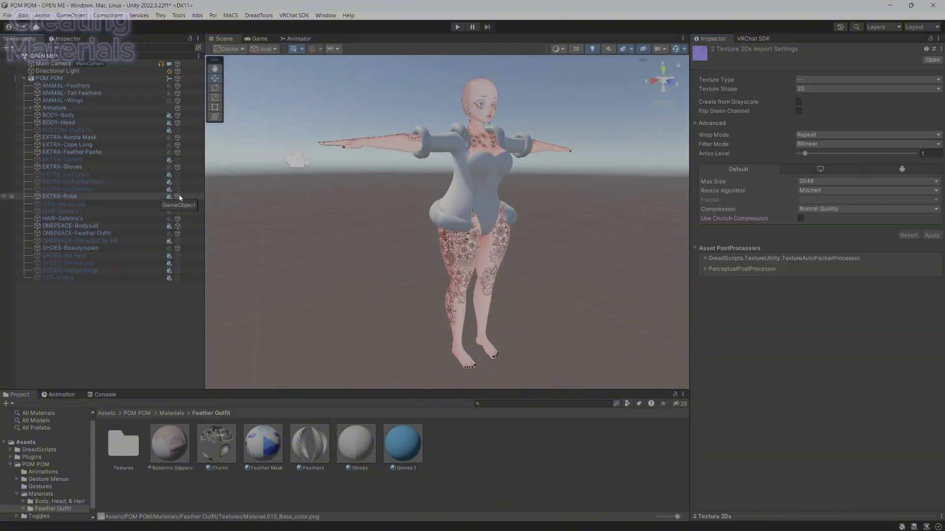
pyautogui.click(177, 159)
pyautogui.click(178, 270)
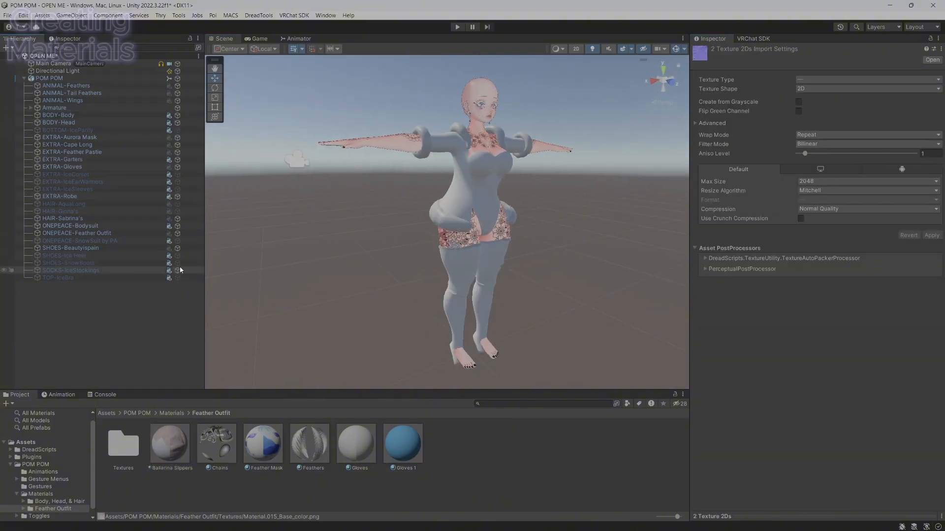
pyautogui.click(177, 270)
pyautogui.click(177, 263)
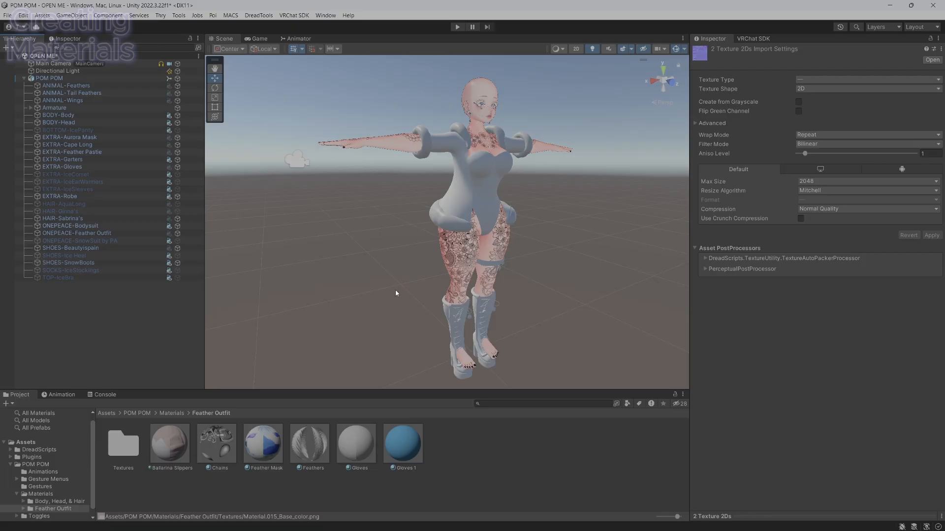
# Create a Cozy Outfit folder inside the Materials folder
pyautogui.click(53, 494)
pyautogui.rightClick(224, 481)
pyautogui.moveTo(250, 164)
pyautogui.click(415, 111)
pyautogui.write('Snow')
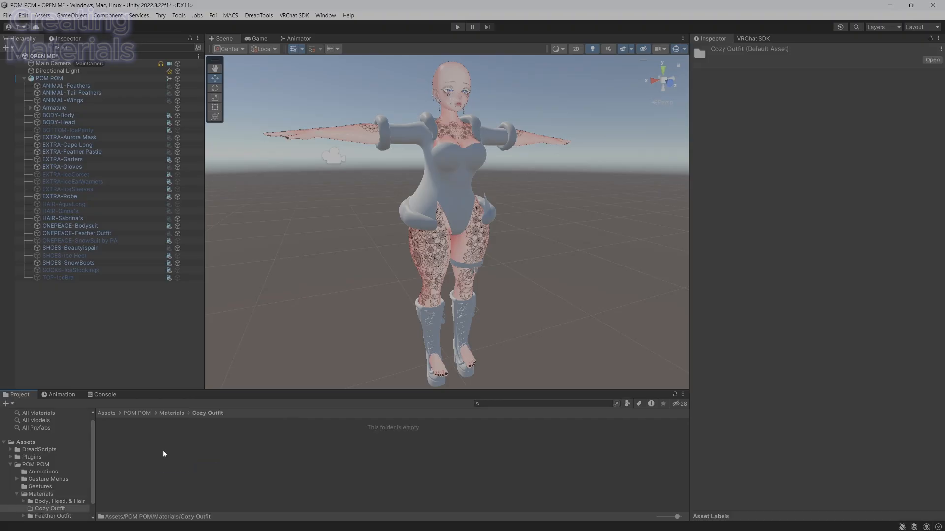
# Paste the copied blue material into the Cozy Outfit folder and rename it Robe
pyautogui.click(163, 452)
pyautogui.hotkey('ctrl', 'v')
pyautogui.rightClick(128, 450)
pyautogui.click(188, 174)
pyautogui.write('Robe')
# Create a Textures folder inside the Cozy Outfit folder
pyautogui.rightClick(237, 452)
pyautogui.click(372, 138)
pyautogui.write('Tex')
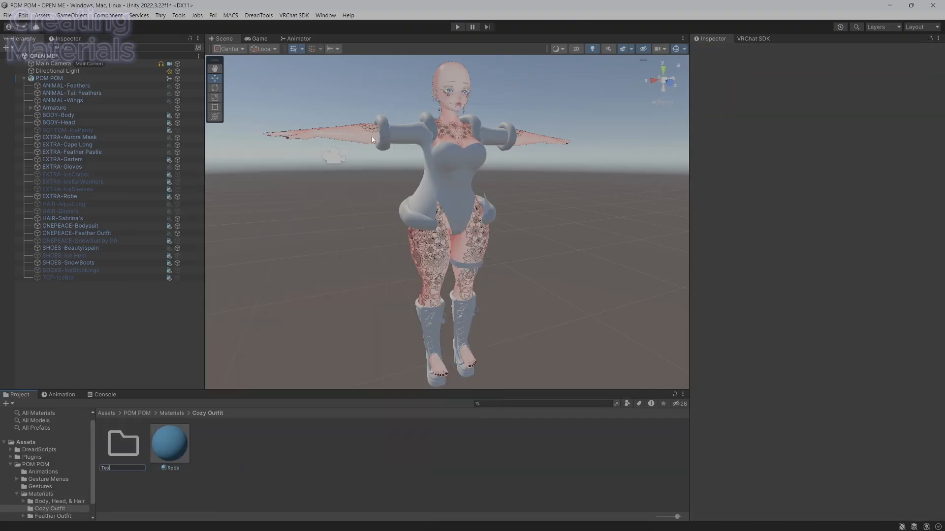
pyautogui.write('tures')
# Set the Robe material's base colour to white
pyautogui.click(183, 443)
pyautogui.click(830, 139)
pyautogui.moveTo(877, 205); pyautogui.dragTo(848, 192)
pyautogui.click(924, 133)
pyautogui.click(246, 457)
# Import the Dreamy Set's Bodysuit and Choker masks, two robe base colours and Robe Normal texture from File Explorer into Cozy Outfit
pyautogui.click(176, 456)
pyautogui.hotkey('alt', 'Tab')
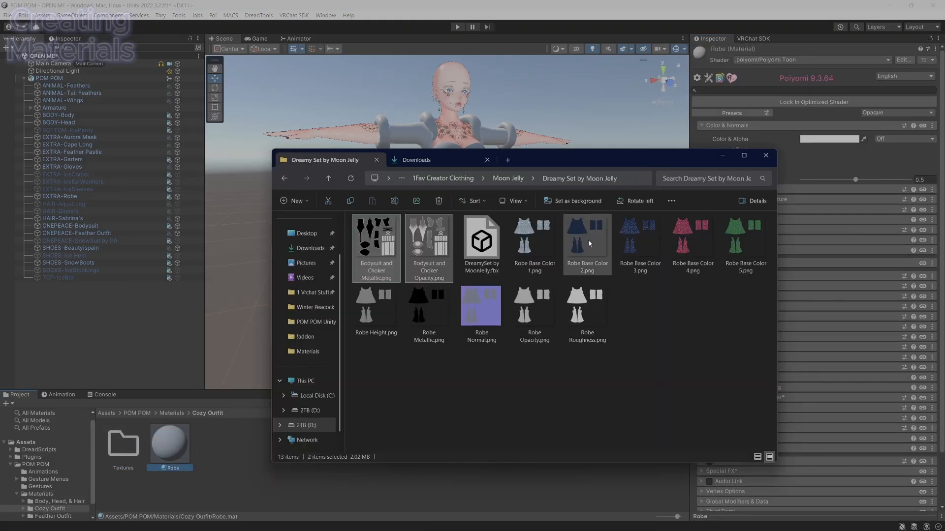
pyautogui.keyDown('ctrl'); pyautogui.click(482, 317); pyautogui.keyUp('ctrl')
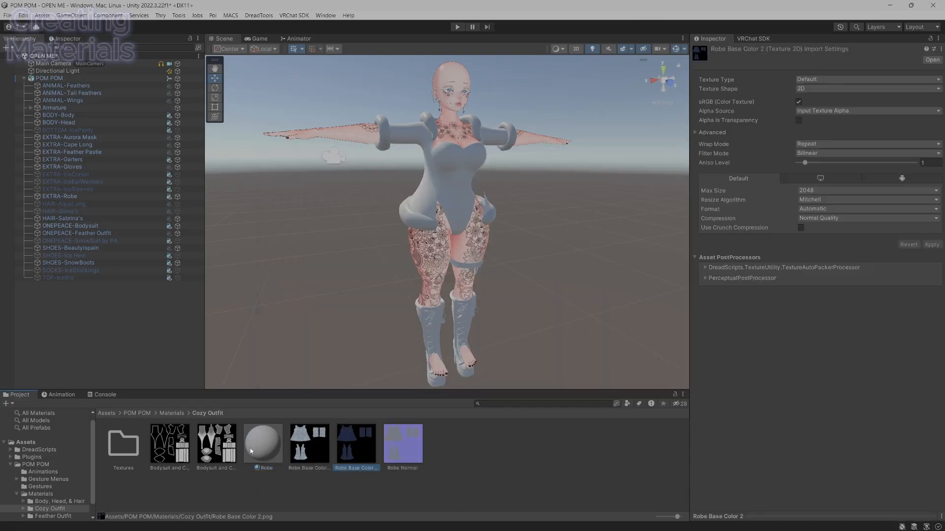
# Rename the Robe material Bodysuit & Robe and assign it the Robe Normal map and a robe base colour texture
pyautogui.click(255, 456)
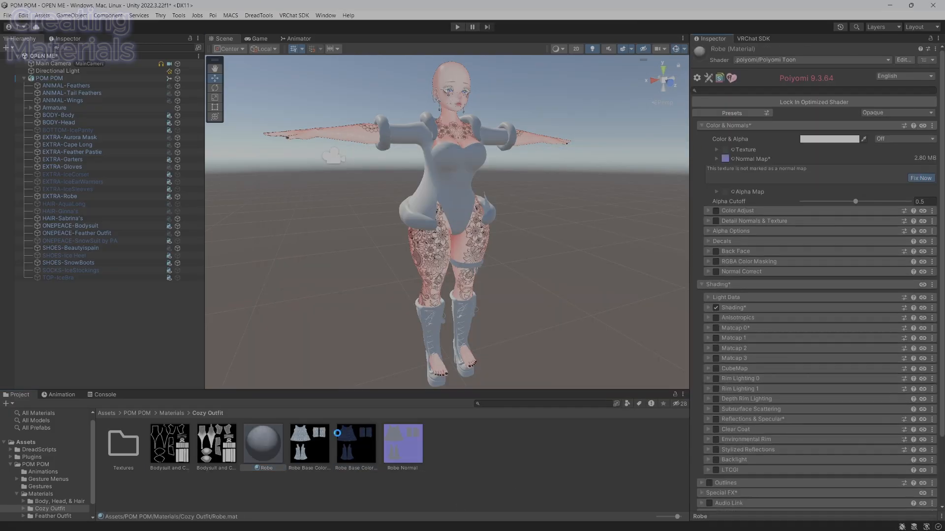
pyautogui.rightClick(264, 449)
pyautogui.click(312, 214)
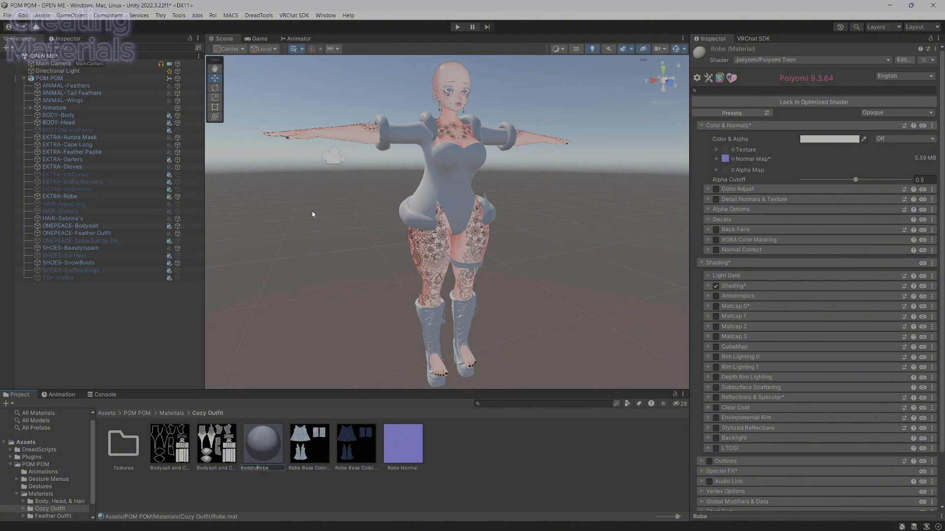
pyautogui.write('Bodysuit &')
pyautogui.press('Return')
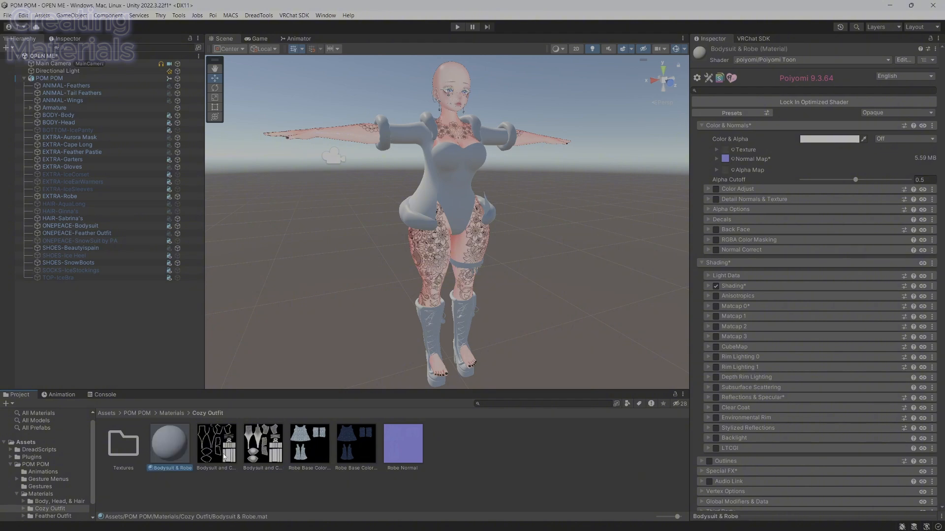
pyautogui.moveTo(316, 459); pyautogui.dragTo(723, 152)
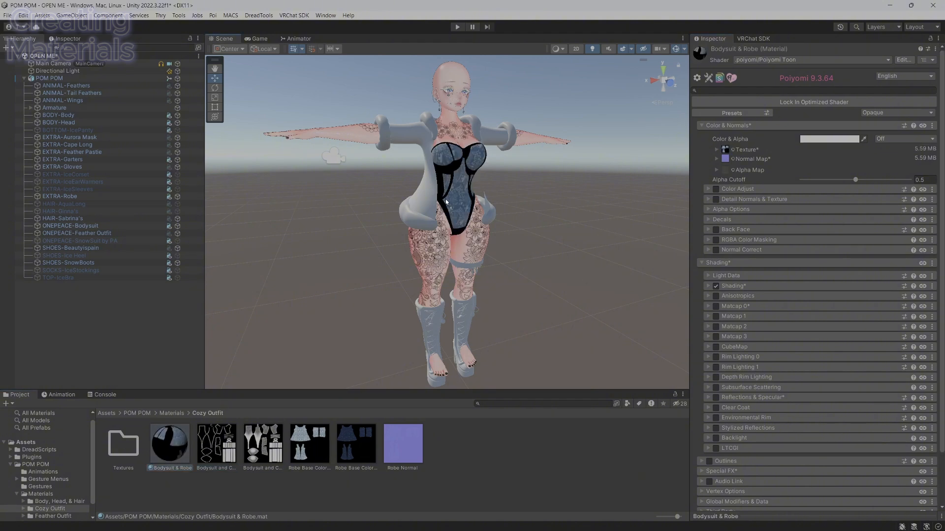
# Try the dark robe base colour on Bodysuit & Robe, then delete that texture in favour of the light-blue one
pyautogui.moveTo(445, 202); pyautogui.dragTo(422, 195)
pyautogui.scroll(3, 446, 202)
pyautogui.keyDown('alt'); pyautogui.moveTo(508, 260); pyautogui.dragTo(565, 303); pyautogui.keyUp('alt')
pyautogui.moveTo(356, 446); pyautogui.dragTo(725, 150)
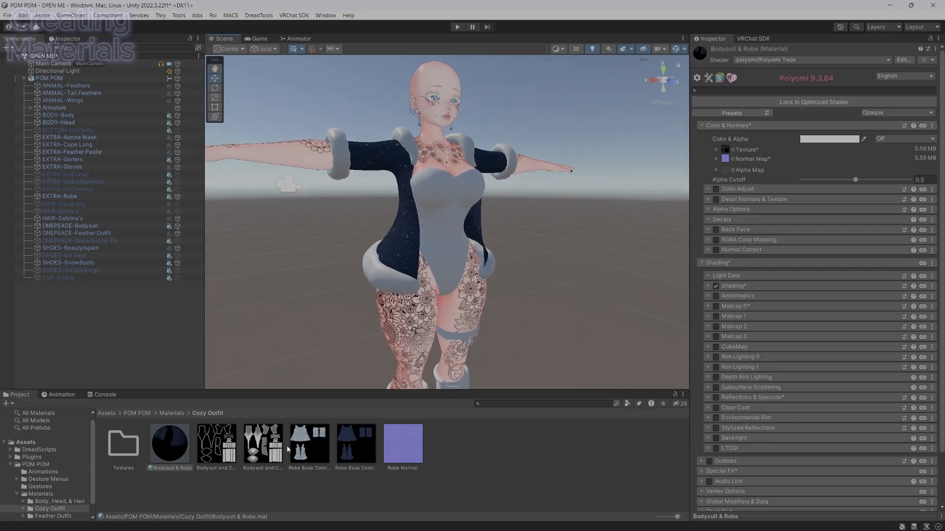
pyautogui.rightClick(347, 451)
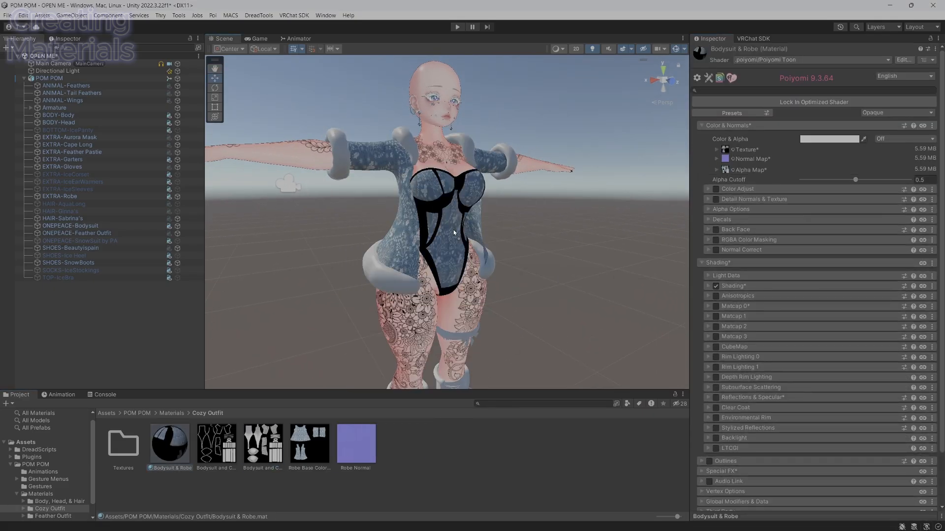
# Set the Bodysuit & Robe material's rendering preset to TransClipping and rename the material Robe
pyautogui.click(897, 112)
pyautogui.click(886, 142)
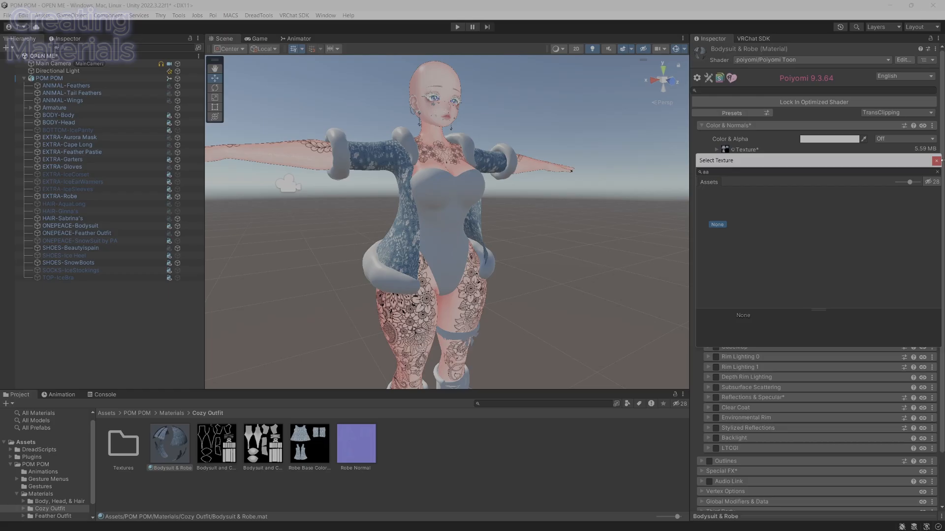
pyautogui.rightClick(169, 443)
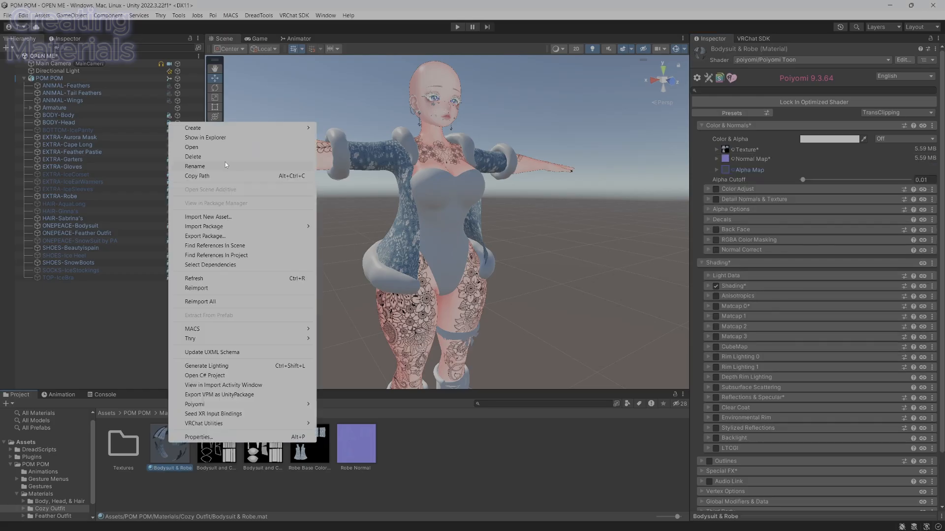
pyautogui.click(225, 166)
pyautogui.write('Robe')
pyautogui.press('Return')
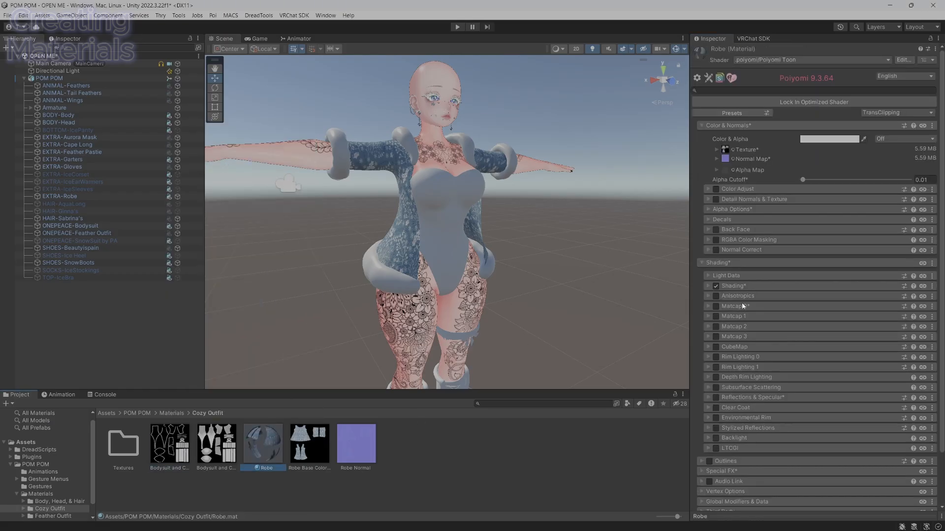
# Try Matcap 0 on the Robe material with a matcap texture and a mask
pyautogui.click(738, 306)
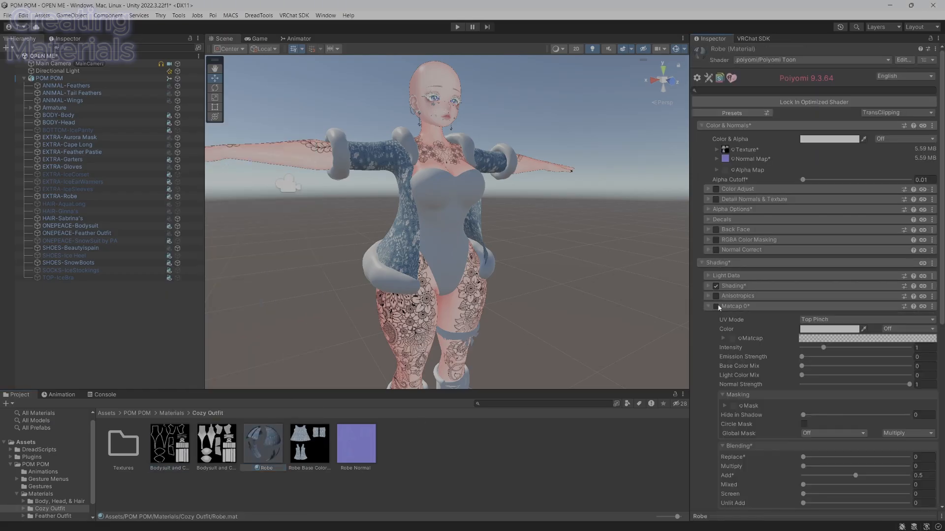
pyautogui.click(741, 406)
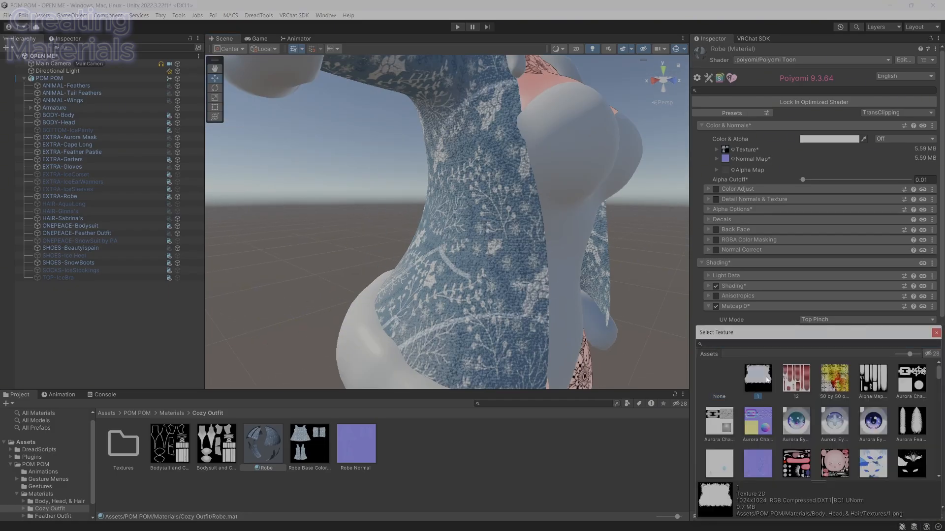
pyautogui.scroll(-15, 803, 418)
pyautogui.click(874, 385)
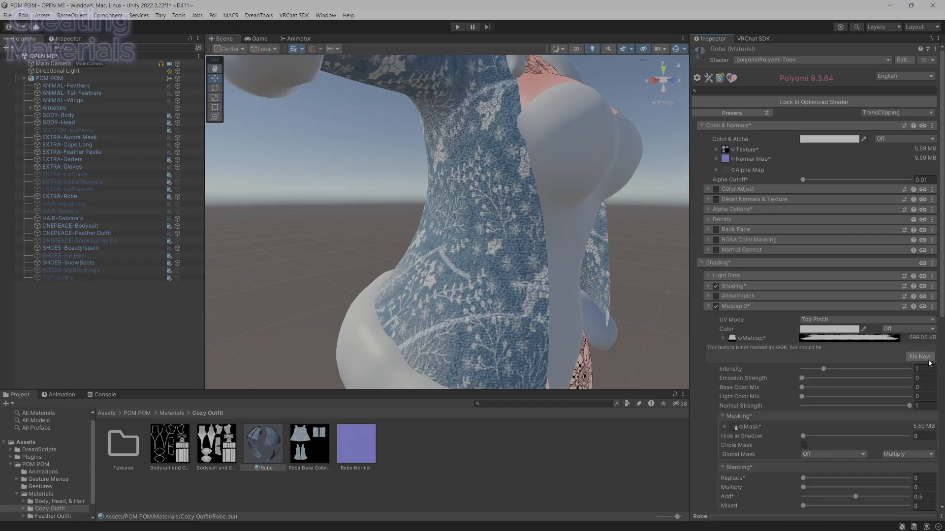
# Try several Poiyomi matcap textures in the Robe material's Matcap 0, including T_Matcap_MC (28)
pyautogui.click(740, 339)
pyautogui.scroll(-15, 807, 418)
pyautogui.click(797, 446)
pyautogui.scroll(2, 837, 418)
pyautogui.click(873, 384)
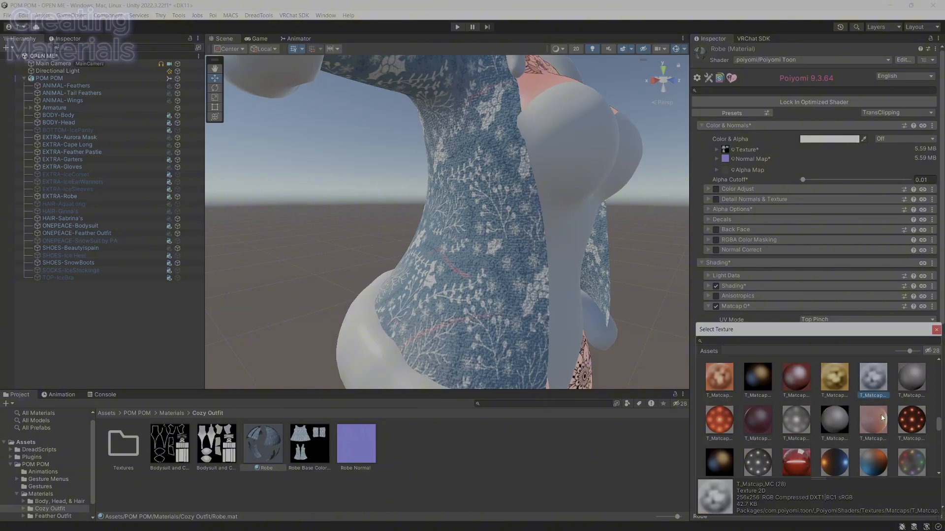
pyautogui.doubleClick(882, 418)
pyautogui.click(732, 339)
pyautogui.click(874, 434)
pyautogui.click(874, 385)
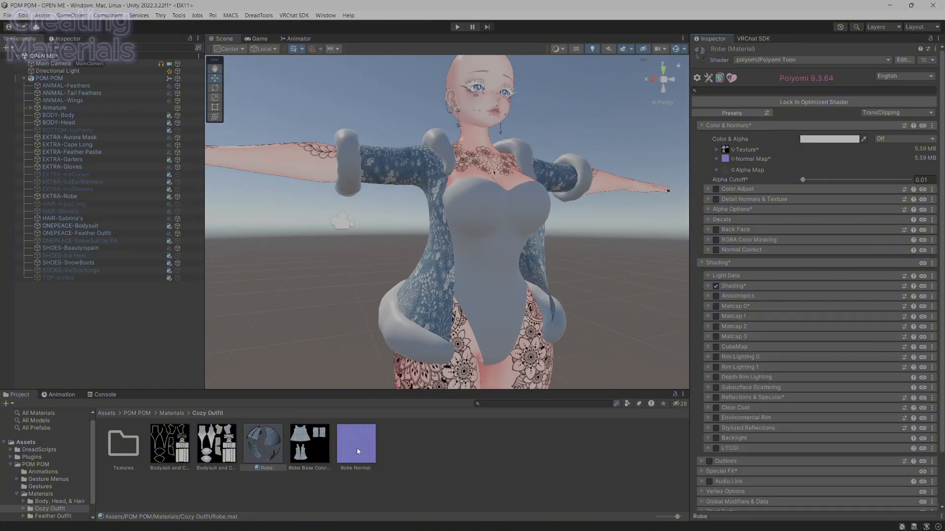
# Move the Robe Normal and robe base colour textures into the Textures folder and delete the outlined Bodysuit and Choker mask
pyautogui.click(358, 452)
pyautogui.keyDown('ctrl'); pyautogui.click(310, 449); pyautogui.keyUp('ctrl')
pyautogui.moveTo(310, 448); pyautogui.dragTo(124, 447)
pyautogui.rightClick(171, 457)
pyautogui.click(194, 166)
# Duplicate the Robe material and rename the copy Body Suit
pyautogui.click(216, 445)
pyautogui.hotkey('ctrl', 'd')
pyautogui.rightClick(285, 452)
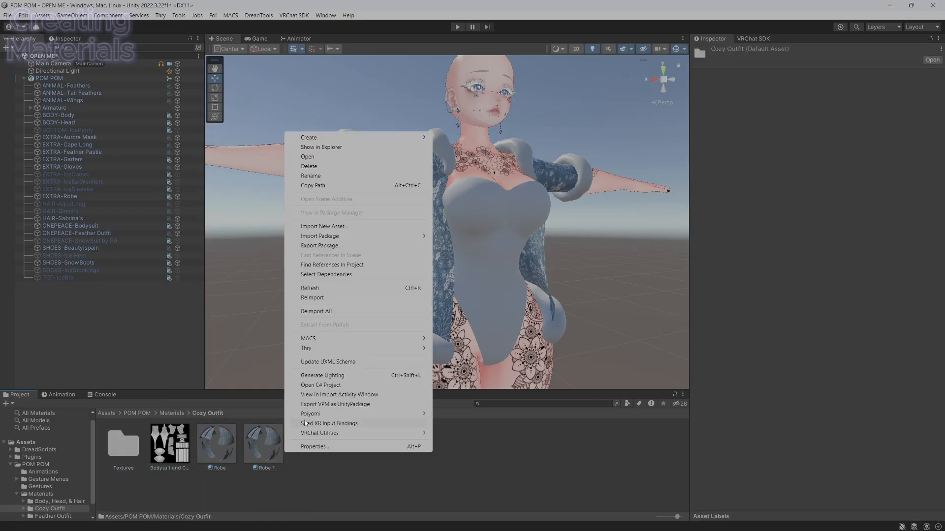
pyautogui.click(311, 176)
pyautogui.write('Body Suit')
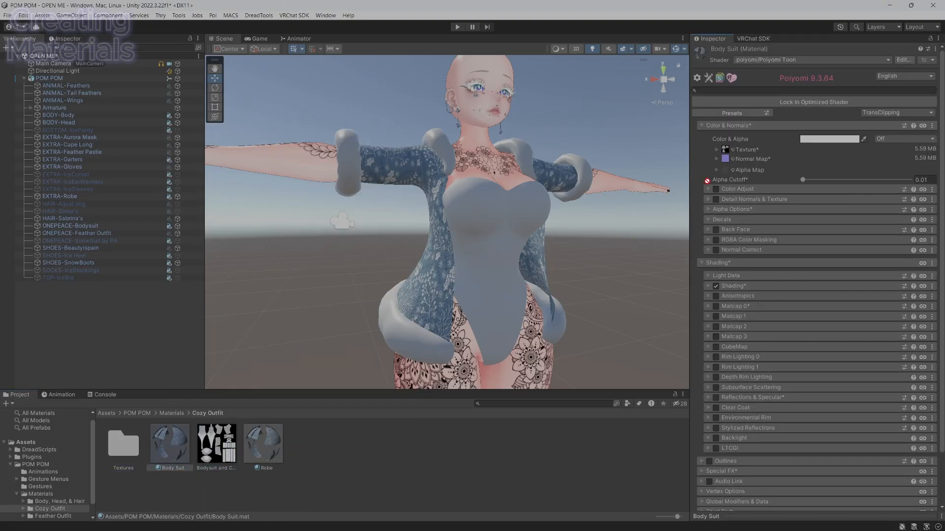
# Assign the Bodysuit and Choker mask as the Body Suit material's alpha map and clear its base texture
pyautogui.moveTo(708, 181); pyautogui.dragTo(725, 171)
pyautogui.click(732, 150)
pyautogui.scroll(5, 734, 197)
pyautogui.doubleClick(719, 194)
pyautogui.scroll(-4, 473, 236)
# Duplicate the Body Suit material and rename the copy Fluff
pyautogui.click(170, 446)
pyautogui.hotkey('ctrl', 'd')
pyautogui.rightClick(230, 455)
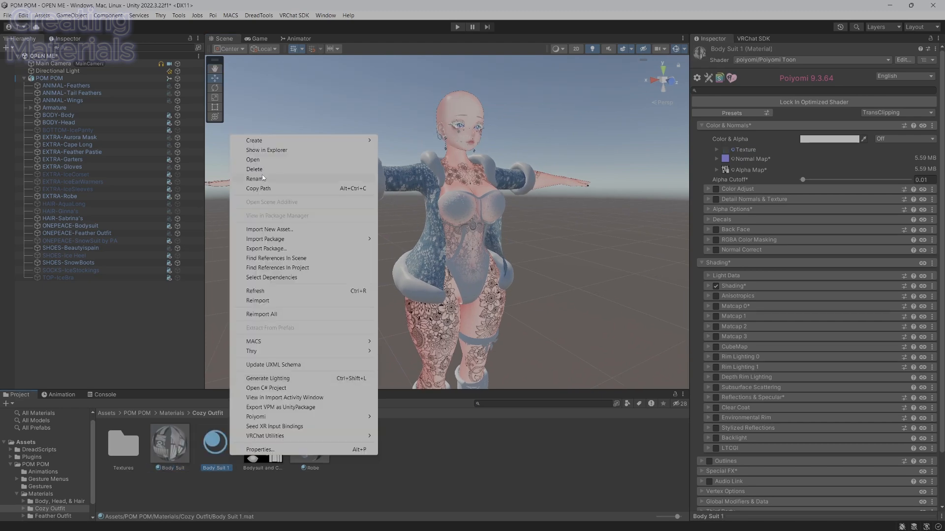
pyautogui.click(263, 178)
pyautogui.write('Fluff')
pyautogui.press('Return')
# Clear the alpha map and normal map from the Fluff material
pyautogui.click(733, 170)
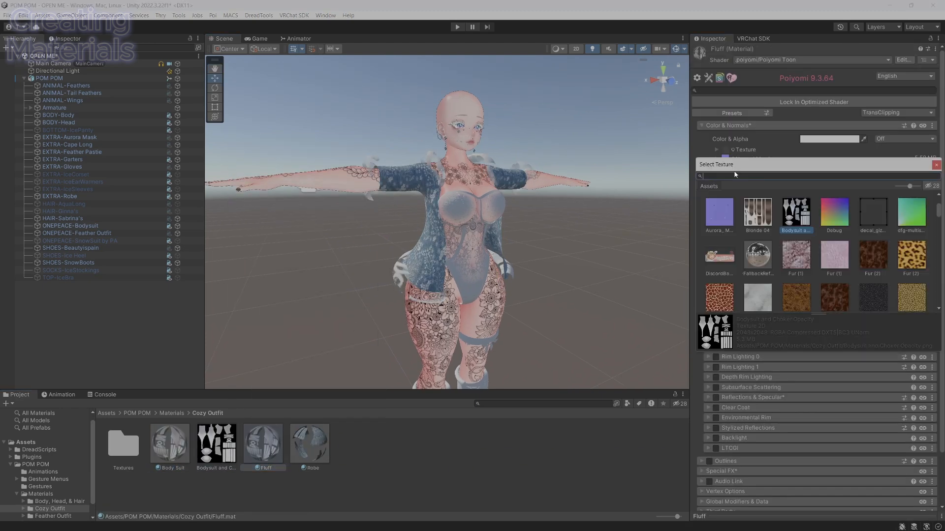
pyautogui.scroll(5, 734, 222)
pyautogui.doubleClick(719, 195)
pyautogui.click(733, 159)
pyautogui.scroll(5, 728, 212)
pyautogui.doubleClick(720, 200)
# Lighten the Fluff material's base colour and try a Color Adjust brightness of -0.1
pyautogui.click(830, 139)
pyautogui.click(716, 189)
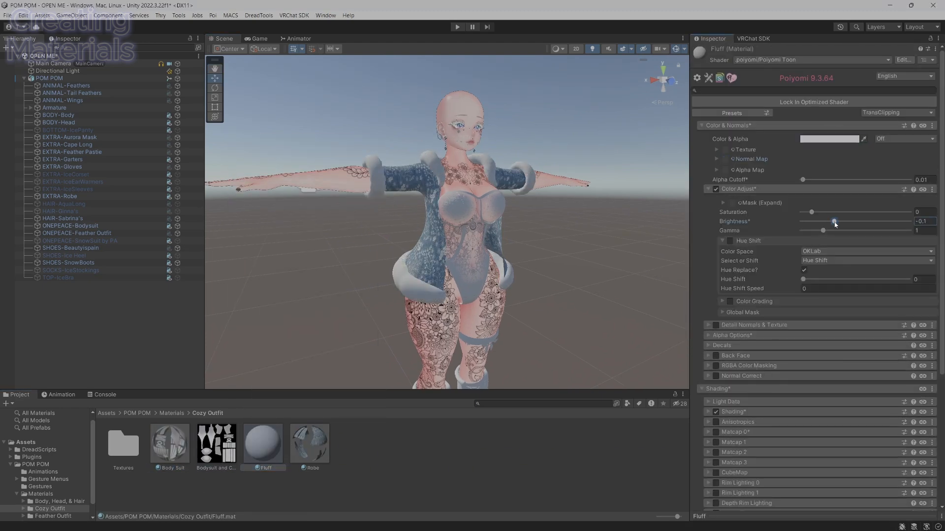
pyautogui.click(716, 190)
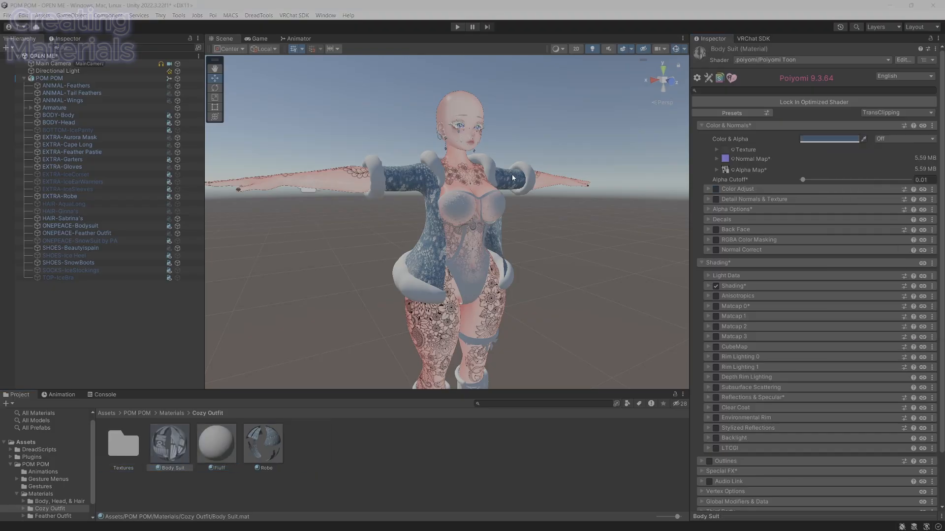
# Sample a blue from the outfit for the Body Suit material's base colour and lighten it to a muted grey-blue
pyautogui.scroll(5, 542, 254)
pyautogui.click(864, 139)
pyautogui.click(473, 197)
pyautogui.scroll(-5, 581, 241)
pyautogui.click(829, 140)
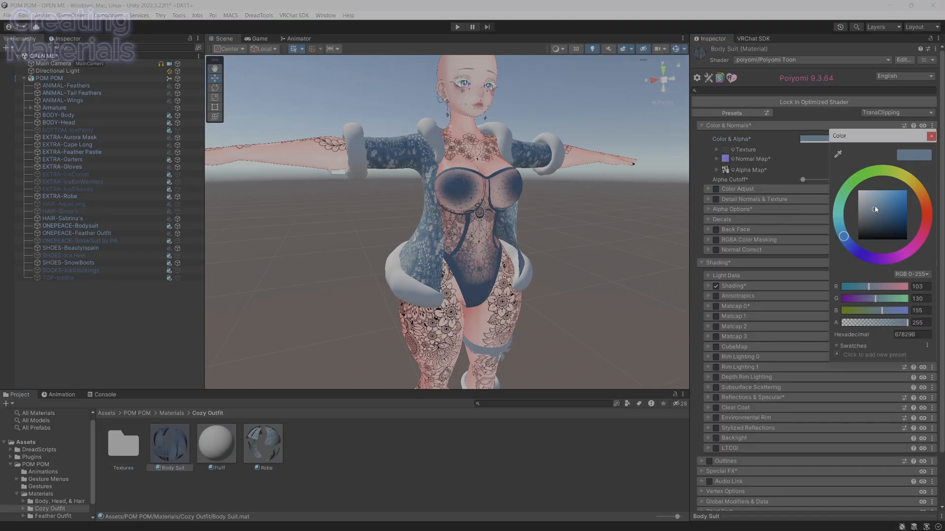
pyautogui.moveTo(875, 205); pyautogui.dragTo(865, 198)
pyautogui.click(931, 137)
# Duplicate the Fluff material and rename the copy Garter
pyautogui.scroll(-5, 456, 192)
pyautogui.moveTo(456, 193); pyautogui.dragTo(571, 235, button='right')
pyautogui.scroll(5, 571, 235)
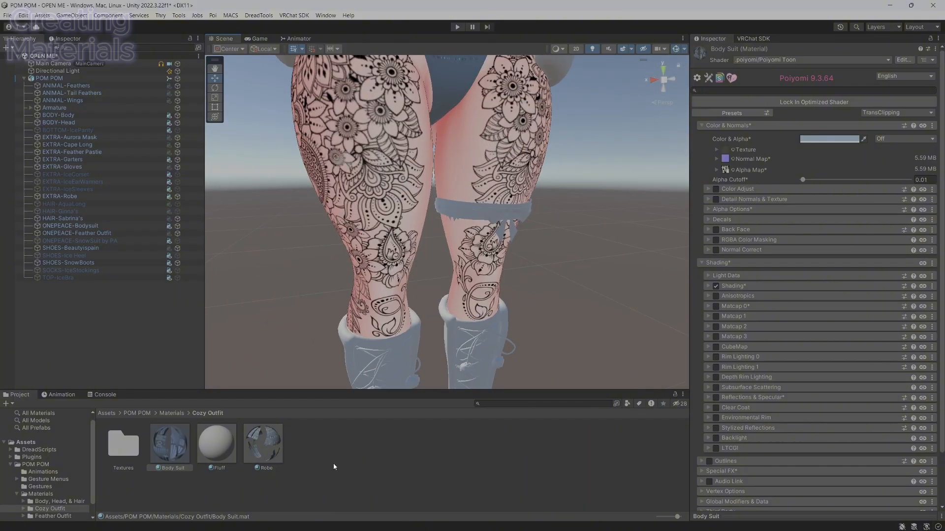
pyautogui.click(217, 444)
pyautogui.hotkey('ctrl', 'd')
pyautogui.rightClick(256, 453)
pyautogui.click(327, 180)
pyautogui.write('Garter')
pyautogui.press('Return')
# Import the Free Garters White, Metallic Map and Normal textures from File Explorer and assign White as the Garter's base texture
pyautogui.hotkey('alt', 'Tab')
pyautogui.doubleClick(481, 266)
pyautogui.click(766, 44)
pyautogui.doubleClick(382, 246)
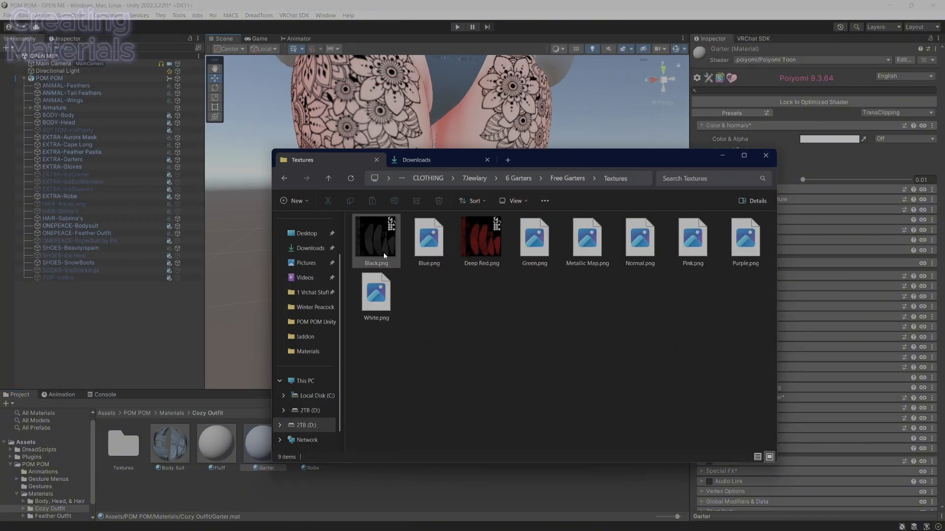
pyautogui.moveTo(376, 296); pyautogui.dragTo(444, 471)
pyautogui.click(586, 239)
pyautogui.keyDown('ctrl'); pyautogui.click(639, 239); pyautogui.keyUp('ctrl')
pyautogui.moveTo(640, 238); pyautogui.dragTo(531, 478)
pyautogui.moveTo(449, 444); pyautogui.dragTo(724, 154)
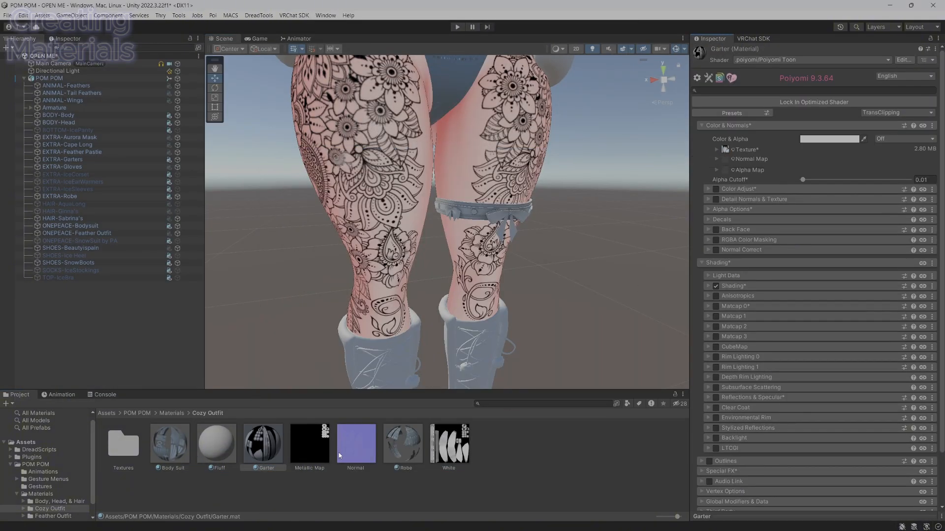
# Try Matcap 0 on the Garter material with a matcap texture and a mask
pyautogui.click(728, 125)
pyautogui.click(716, 179)
pyautogui.click(738, 180)
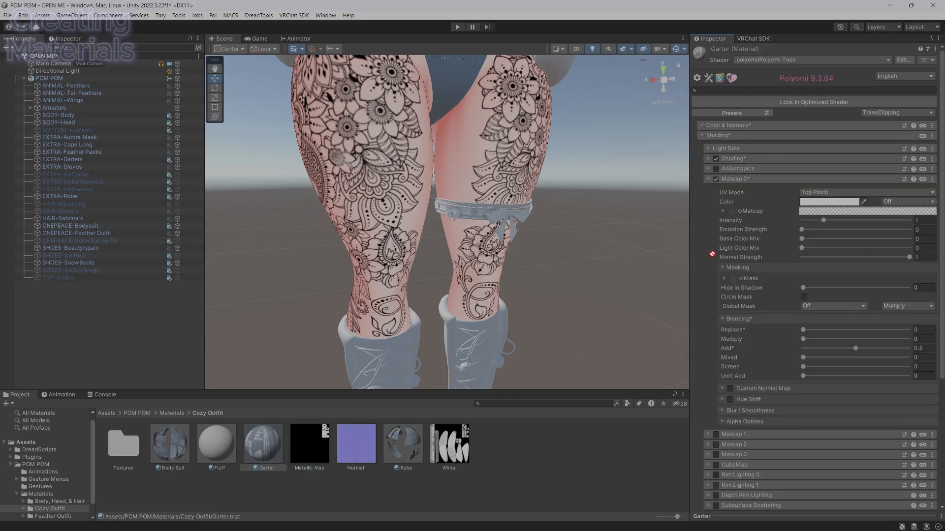
pyautogui.click(739, 211)
pyautogui.click(936, 206)
pyautogui.click(738, 279)
pyautogui.click(739, 211)
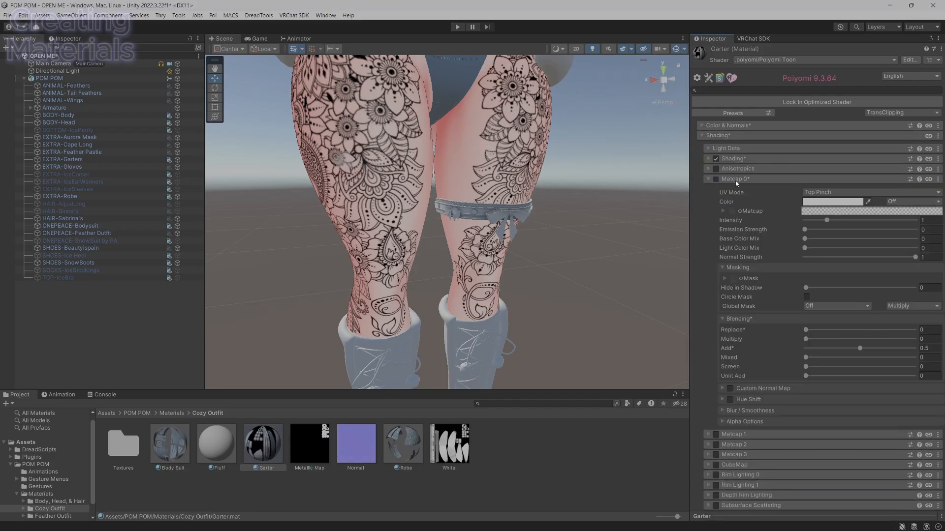
pyautogui.click(735, 180)
# Delete the garter's Metallic Map texture and move its Normal and White textures into the Textures folder
pyautogui.click(315, 445)
pyautogui.press('Delete')
pyautogui.press('Return')
pyautogui.click(315, 444)
pyautogui.keyDown('ctrl'); pyautogui.click(416, 437); pyautogui.keyUp('ctrl')
pyautogui.moveTo(408, 452); pyautogui.dragTo(126, 444)
pyautogui.scroll(-5, 399, 374)
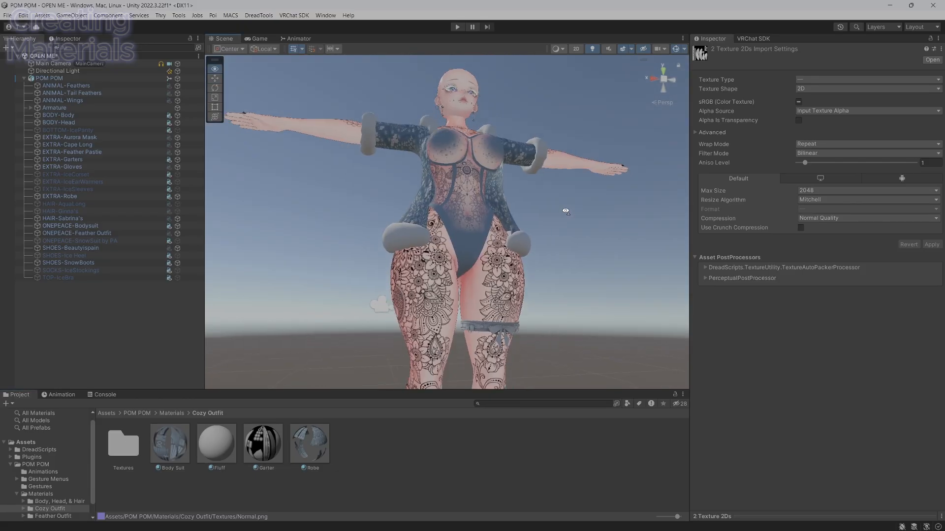
# Show ONEPEACE-SnowSuit by PA on the avatar in place of the bodysuit, robe and garters
pyautogui.scroll(5, 565, 209)
pyautogui.hotkey('alt', 'Tab')
pyautogui.click(409, 331)
pyautogui.click(421, 478)
pyautogui.moveTo(418, 275)
pyautogui.mouseDown(button='right')
pyautogui.moveTo(418, 402)
pyautogui.moveTo(418, 276)
pyautogui.mouseUp(button='right')
pyautogui.scroll(-5, 417, 276)
pyautogui.click(178, 240)
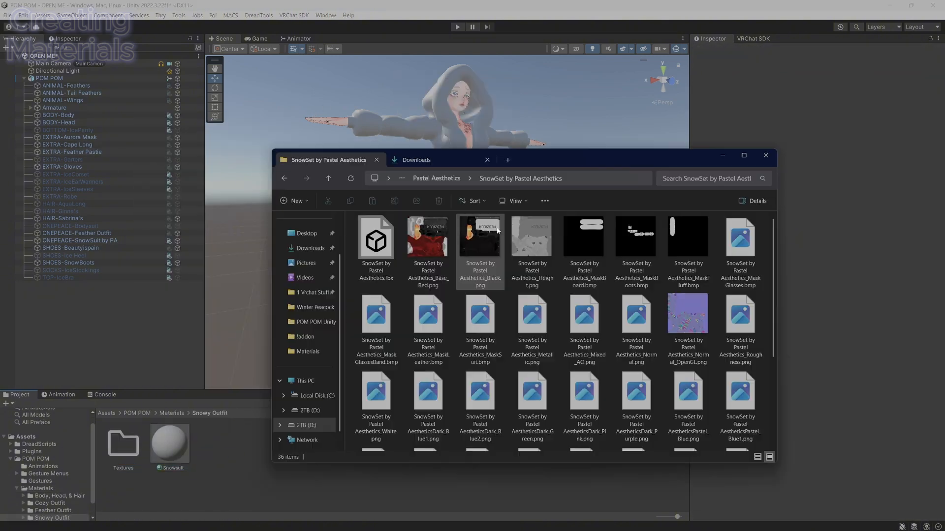
# Import the SnowSet colour, mask and Normal_OpenGL textures from File Explorer into Snowy Outfit and apply them to the Snowsuit material
pyautogui.click(375, 407)
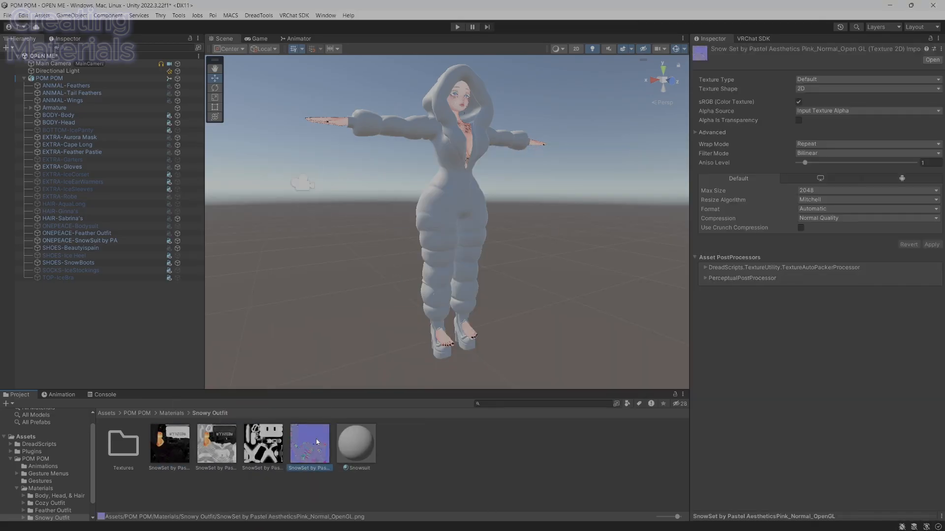
pyautogui.hotkey('alt', 'Tab')
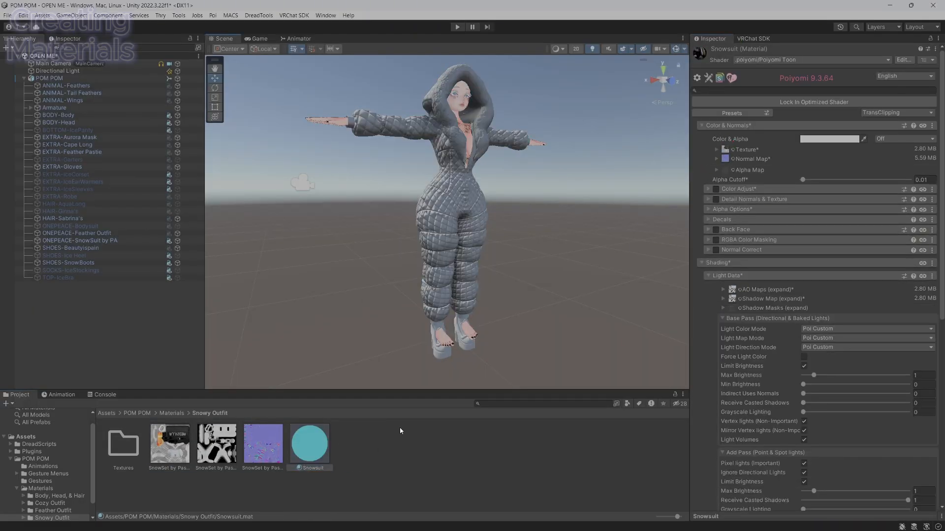
pyautogui.hotkey('alt', 'Tab')
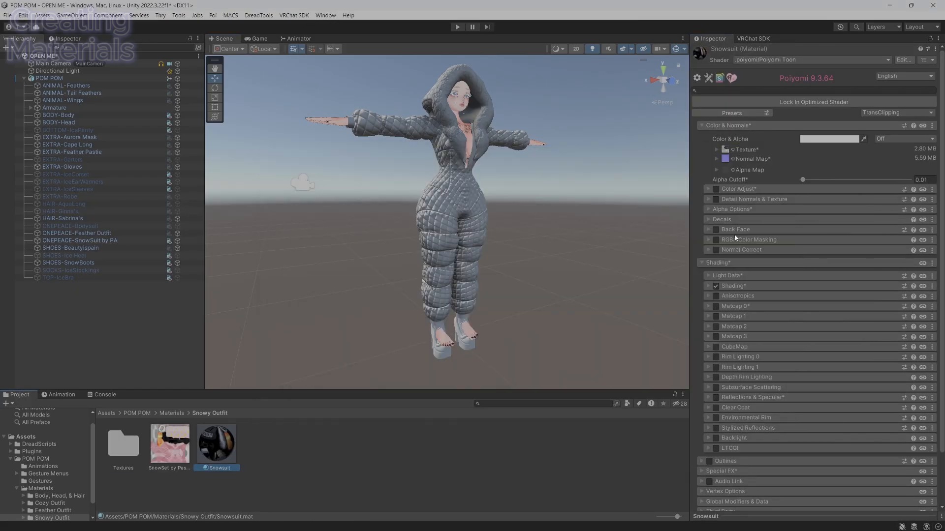
# Enable Decal 0 and Decal 1 on the Snowsuit material and assign the pink SnowSet texture to Decal 1
pyautogui.click(737, 252)
pyautogui.click(721, 253)
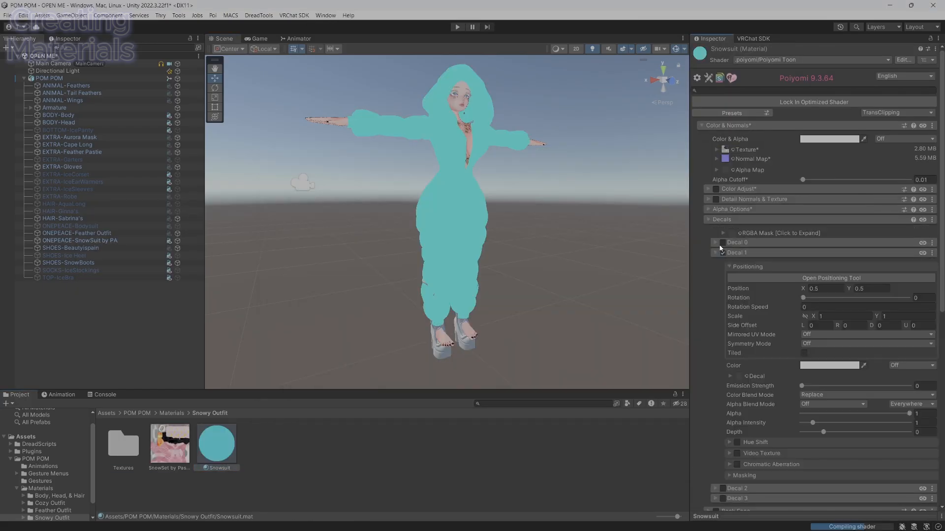
pyautogui.click(723, 243)
pyautogui.click(742, 255)
pyautogui.click(743, 404)
pyautogui.moveTo(169, 444); pyautogui.dragTo(738, 425)
pyautogui.scroll(-3, 738, 394)
# Lock the Inspector on the Snowsuit material and assign Decal 0 the light SnowSet base texture from the Textures folder
pyautogui.click(138, 449)
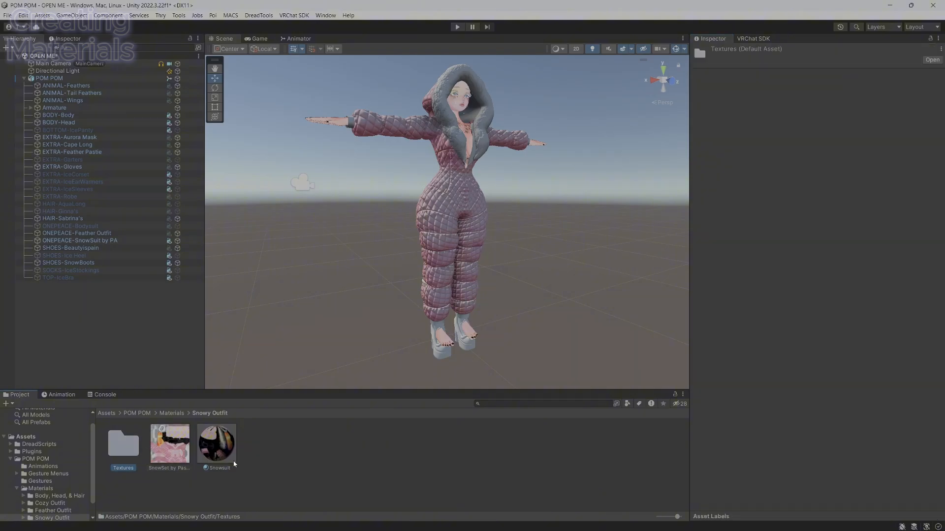
pyautogui.click(217, 447)
pyautogui.click(931, 38)
pyautogui.doubleClick(124, 445)
pyautogui.scroll(-3, 862, 461)
# Enable Hue Shift for Decal 1, mark its Hue Shift value as animated when locked, and return to Snowy Outfit
pyautogui.click(737, 417)
pyautogui.rightClick(740, 457)
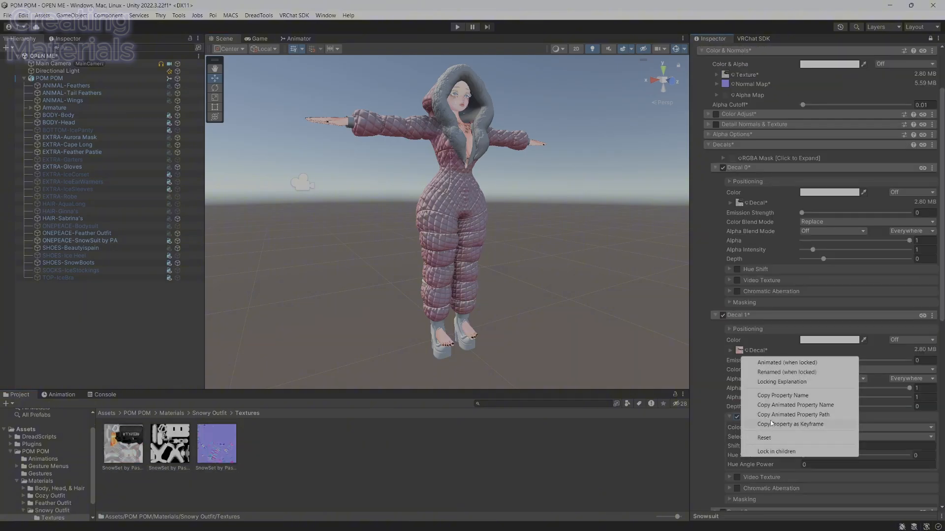
pyautogui.click(768, 363)
pyautogui.click(210, 413)
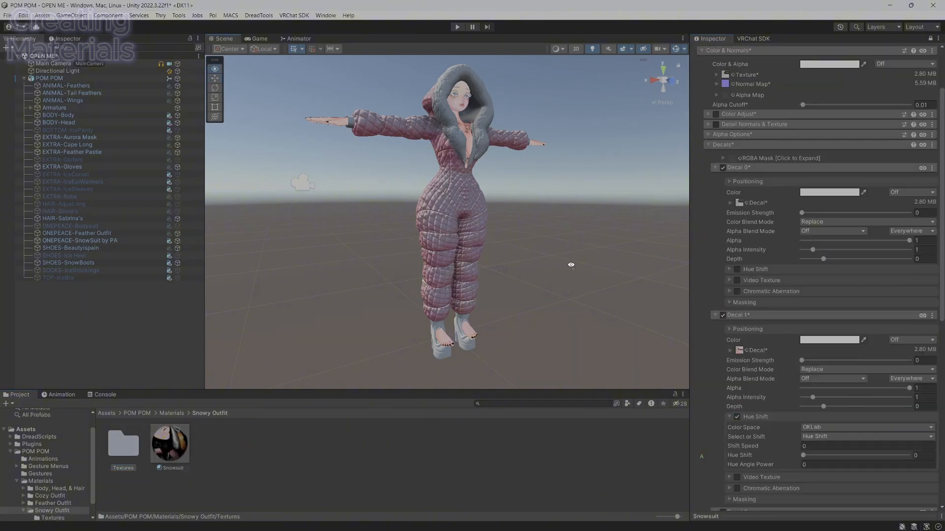
# Examine the pink quilted snowsuit and its fluffy hood from several angles and distances
pyautogui.moveTo(571, 266); pyautogui.dragTo(623, 385, button='right')
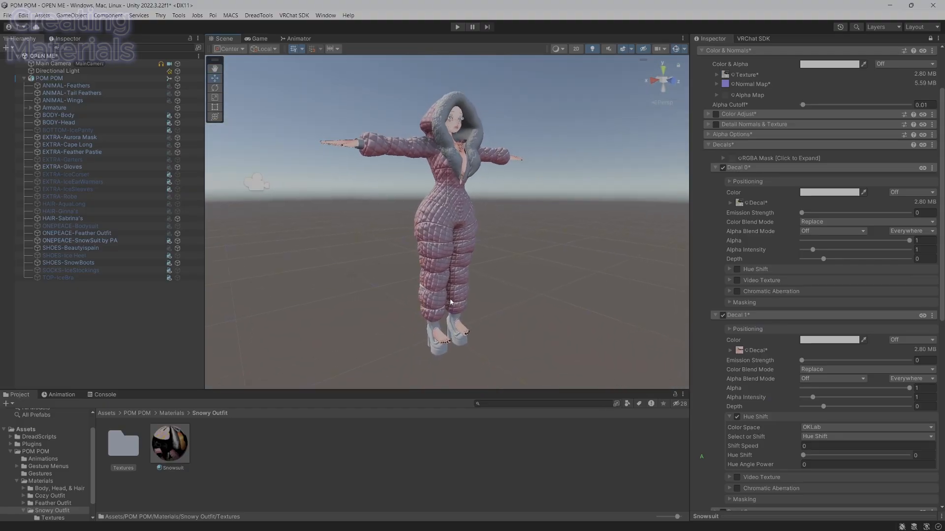
pyautogui.moveTo(497, 270); pyautogui.dragTo(416, 296, button='right')
pyautogui.press('w')
pyautogui.press('a')
pyautogui.scroll(-2, 728, 326)
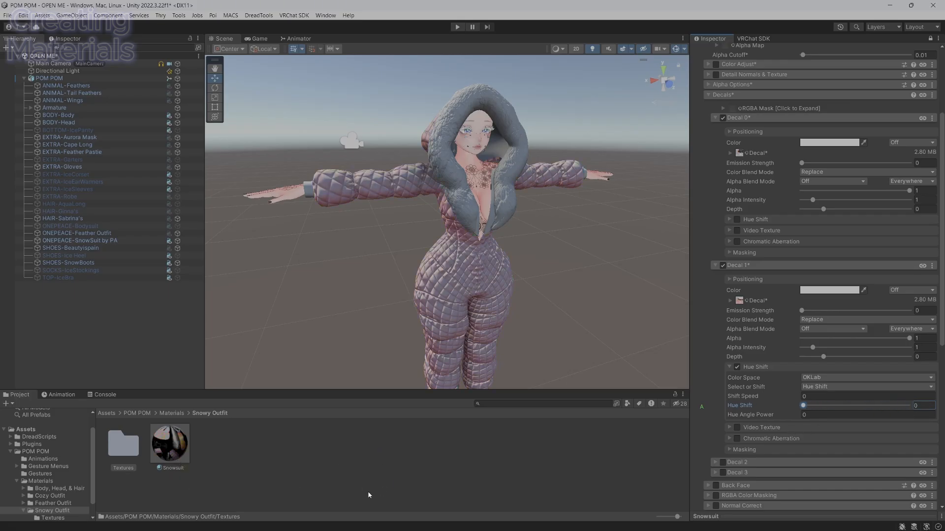
pyautogui.moveTo(521, 352); pyautogui.dragTo(562, 331, button='right')
pyautogui.press('s')
# Open the Hair material in the Body, Head, & Hair folder, unlock the Inspector and review the material's textures
pyautogui.click(53, 503)
pyautogui.click(56, 497)
pyautogui.click(59, 489)
pyautogui.click(310, 444)
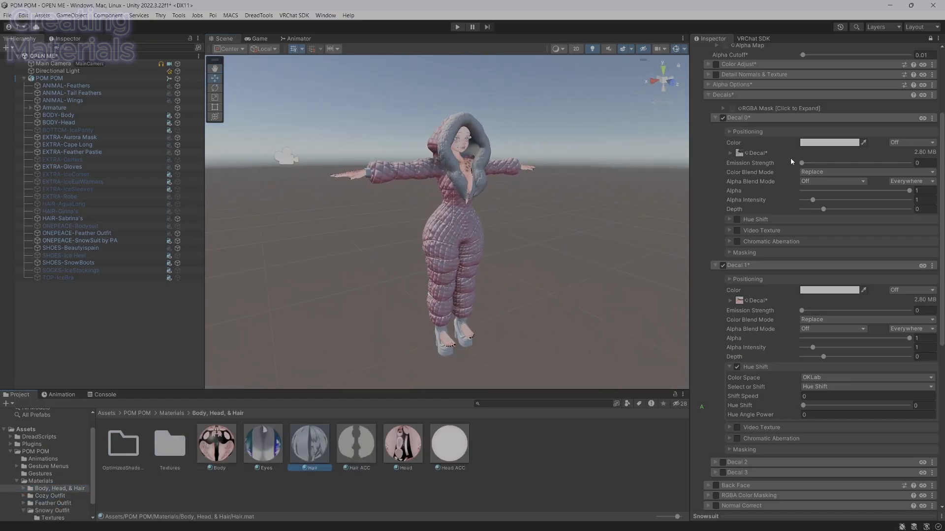
pyautogui.click(930, 38)
pyautogui.scroll(-9, 758, 327)
pyautogui.click(740, 345)
# Delete the second texture in the Body, Head, & Hair Textures folder
pyautogui.rightClick(170, 445)
pyautogui.click(197, 164)
pyautogui.click(484, 289)
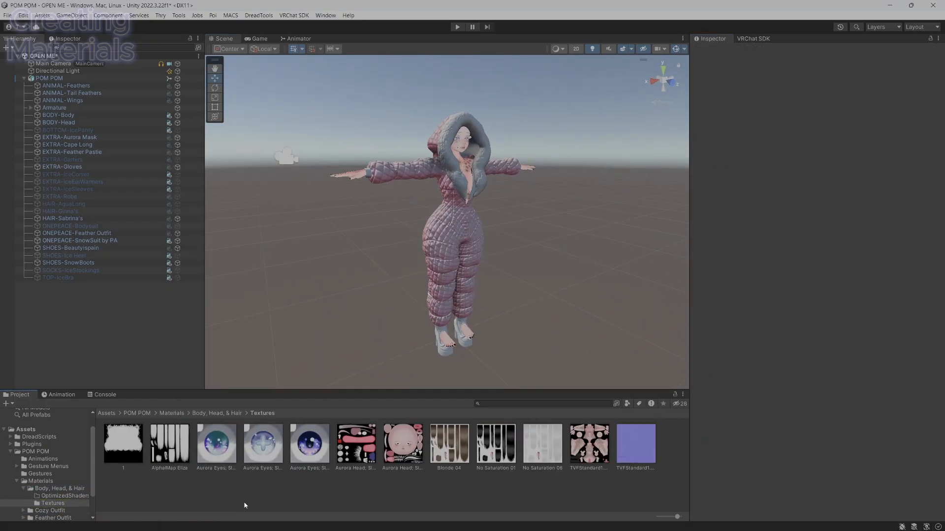
# Open the Hair material in the Body, Head, & Hair folder and show Sabrina's hair on the avatar with the snowsuit hidden
pyautogui.click(59, 489)
pyautogui.click(310, 444)
pyautogui.click(169, 219)
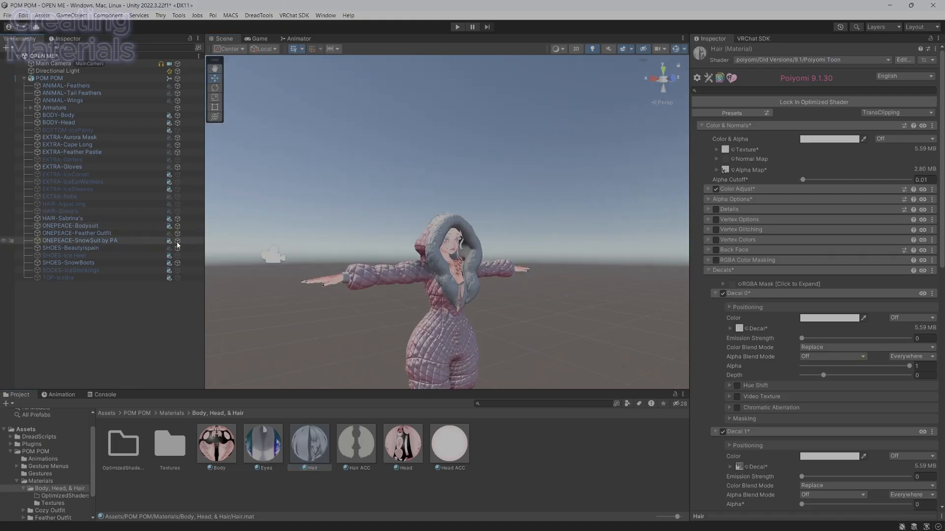
pyautogui.click(177, 241)
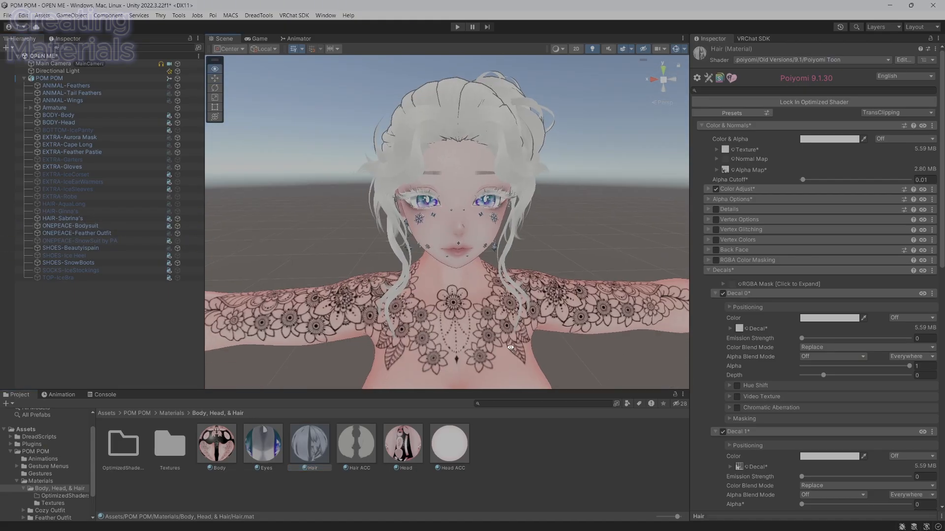
# Import the hair texture 96.png for the Hair material's Decal 3 and move the imported hair textures into the Textures folder
pyautogui.scroll(-10, 812, 320)
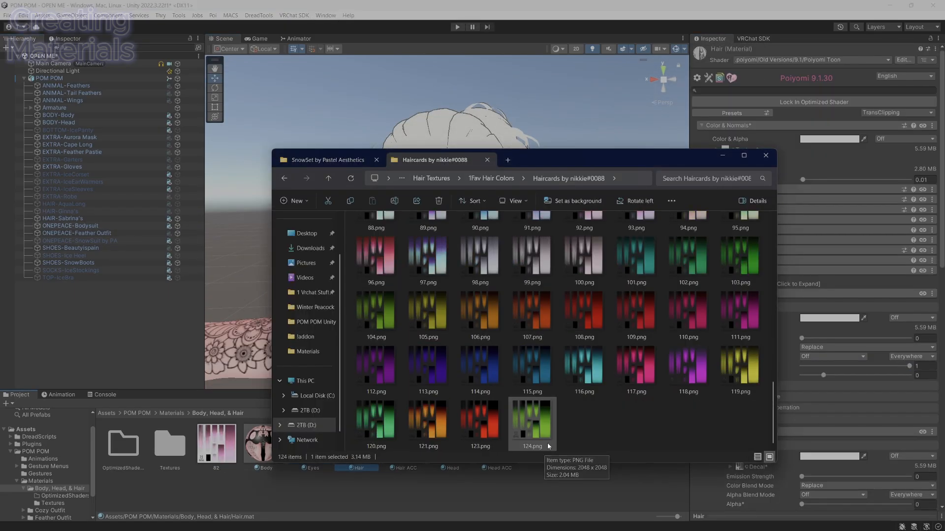
pyautogui.moveTo(376, 256); pyautogui.dragTo(563, 504)
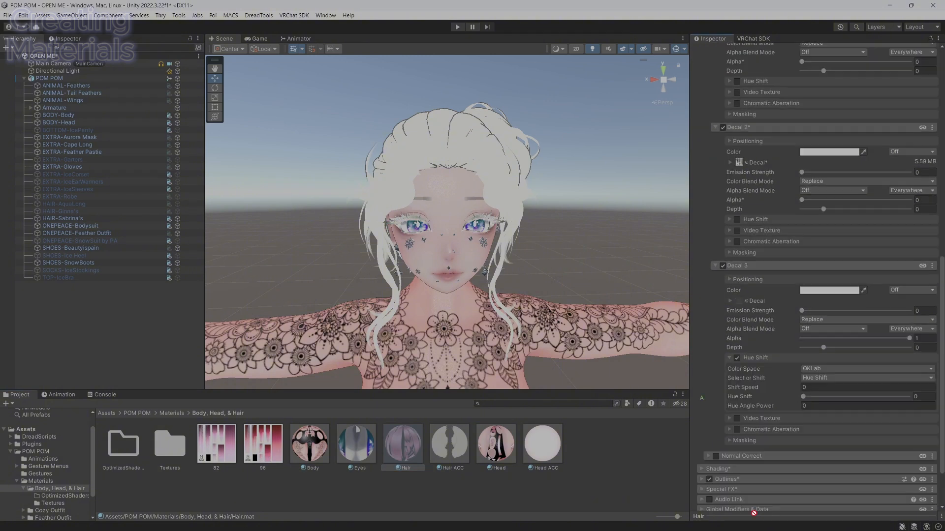
pyautogui.moveTo(216, 443); pyautogui.dragTo(172, 460)
# Test the Hue Shift of the Hair material's Decal 3 and set that decal's Alpha to 0
pyautogui.click(310, 444)
pyautogui.scroll(-10, 816, 398)
pyautogui.scroll(-3, 816, 399)
pyautogui.moveTo(803, 441)
pyautogui.mouseDown()
pyautogui.moveTo(885, 441)
pyautogui.moveTo(802, 441)
pyautogui.mouseUp()
pyautogui.moveTo(909, 383); pyautogui.dragTo(799, 383)
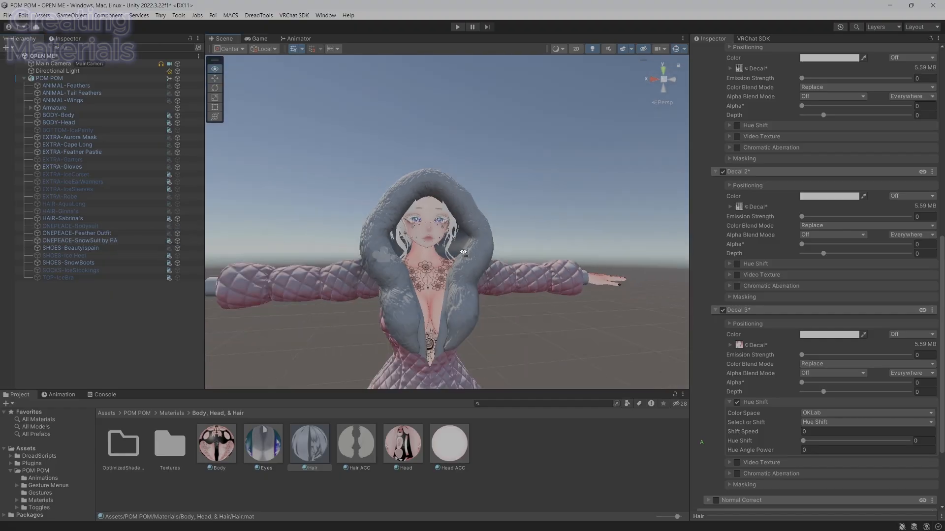
# Toggle the visibility of Sabrina's hair and hide the snowsuit to expose the snow boots
pyautogui.click(175, 219)
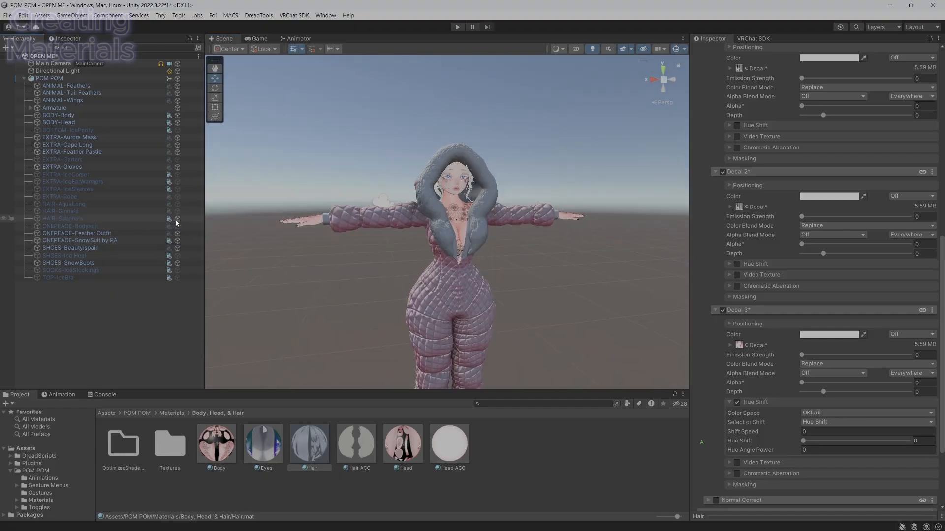
pyautogui.scroll(-3, 392, 261)
pyautogui.moveTo(620, 340); pyautogui.dragTo(377, 169, button='right')
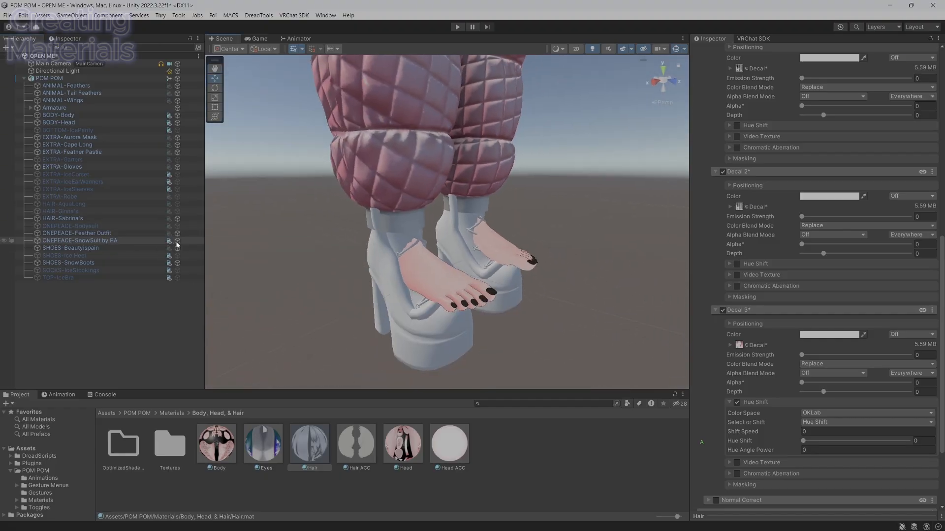
pyautogui.click(176, 243)
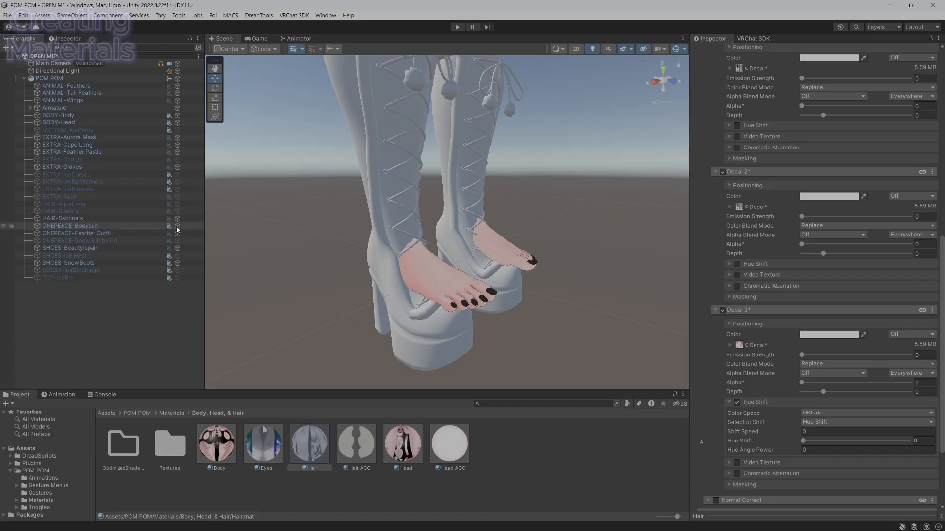
# Set the Snowsuit material's Decal 1 Alpha to 0 in the Snowy Outfit folder and check the snowsuit on the avatar
pyautogui.click(43, 501)
pyautogui.doubleClick(263, 446)
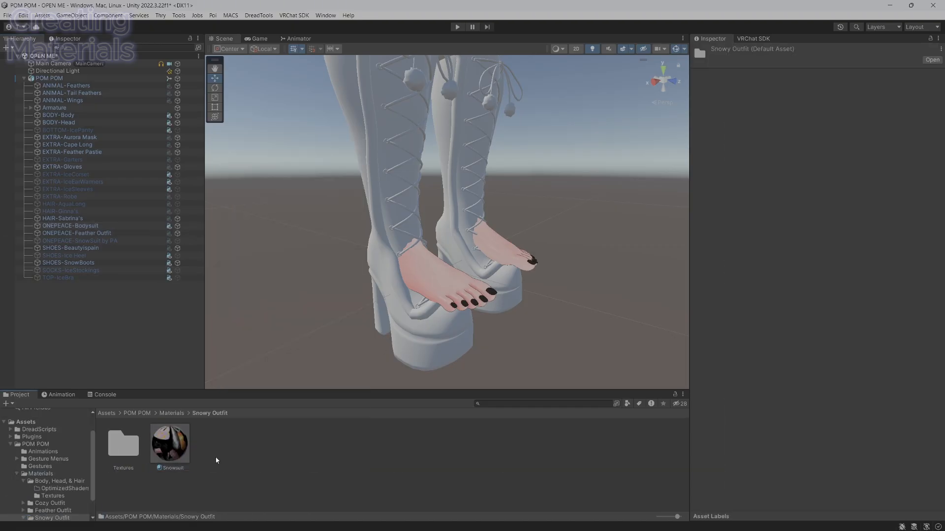
pyautogui.click(171, 448)
pyautogui.scroll(-4, 695, 316)
pyautogui.moveTo(909, 339); pyautogui.dragTo(649, 369)
pyautogui.moveTo(648, 368); pyautogui.dragTo(290, 278, button='right')
pyautogui.click(176, 242)
pyautogui.moveTo(345, 236); pyautogui.dragTo(497, 291, button='right')
pyautogui.click(177, 241)
pyautogui.moveTo(209, 462); pyautogui.dragTo(181, 446)
pyautogui.hotkey('ctrl', 'c')
pyautogui.hotkey('ctrl', 'v')
pyautogui.click(264, 448)
pyautogui.rightClick(265, 451)
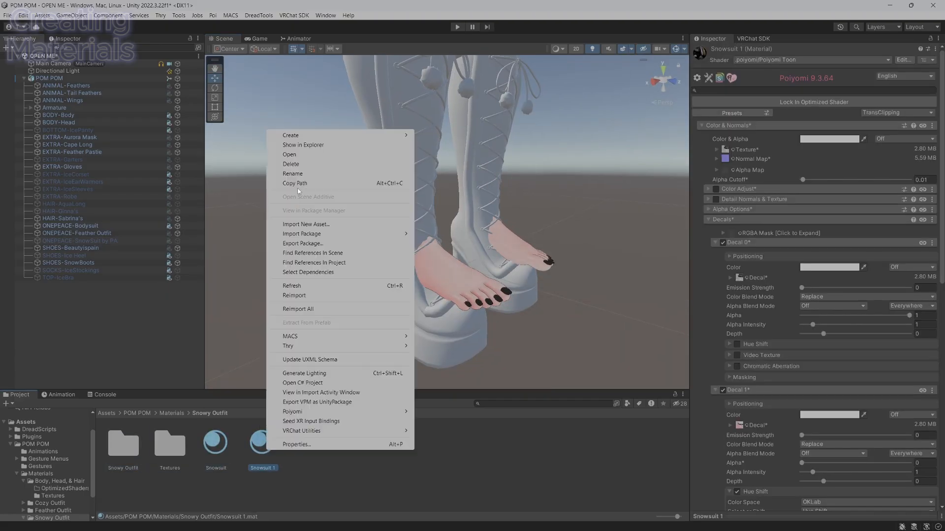
pyautogui.click(291, 163)
pyautogui.hotkey('ctrl', 'v')
pyautogui.press('Delete')
pyautogui.press('Return')
# Copy the Gloves 1 material from the Feather Outfit folder into Snowy Outfit and rename the copy Boots
pyautogui.click(52, 511)
pyautogui.click(403, 446)
pyautogui.hotkey('ctrl', 'c')
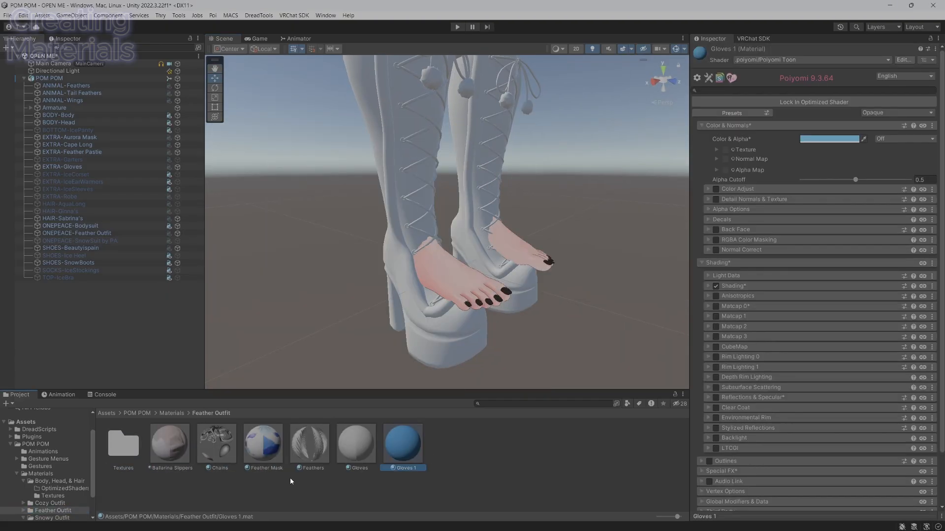
pyautogui.click(52, 519)
pyautogui.hotkey('ctrl', 'v')
pyautogui.rightClick(225, 454)
pyautogui.click(287, 178)
pyautogui.write('Boots')
pyautogui.press('Return')
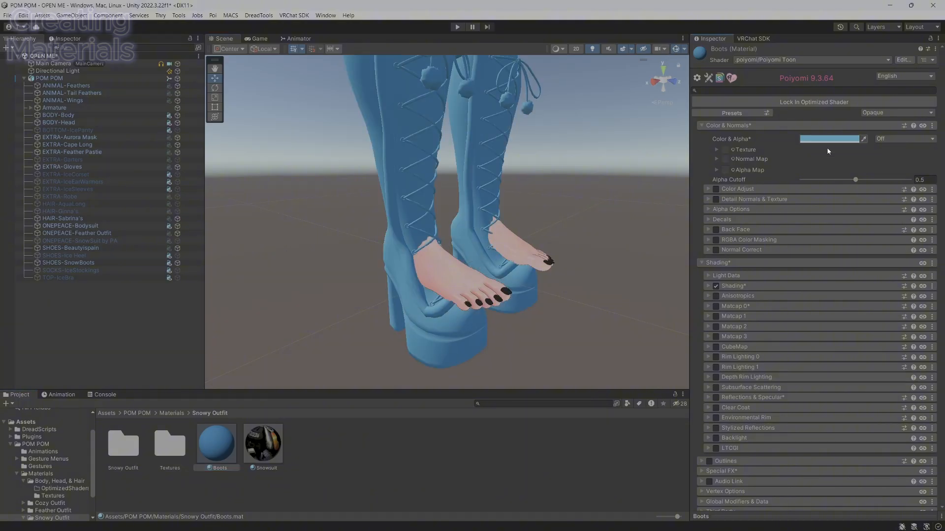
# Change the Boots material's base color to white
pyautogui.click(217, 444)
pyautogui.click(829, 139)
pyautogui.moveTo(879, 195); pyautogui.dragTo(851, 182)
pyautogui.click(929, 132)
# Switch to File Explorer and open the Ma Machi Designs folder within 1Fav Creator Clothing
pyautogui.hotkey('alt', 'Tab')
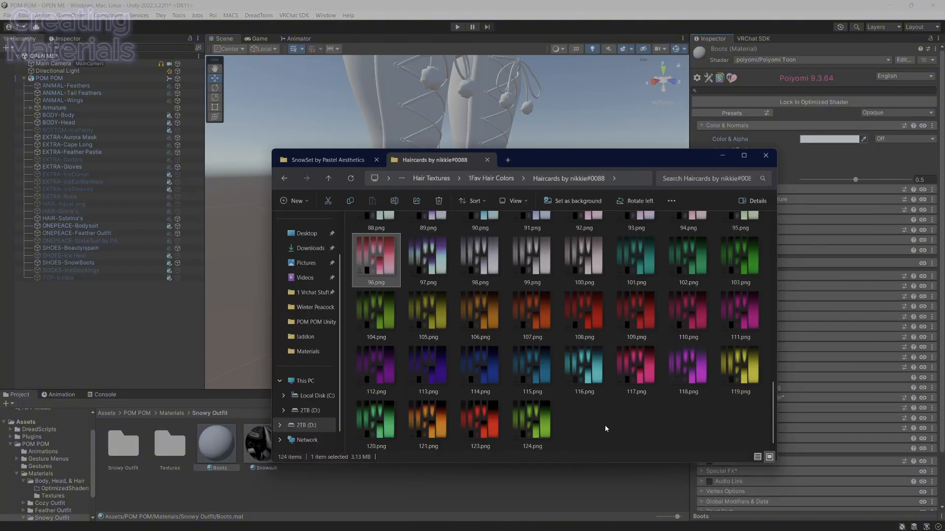
pyautogui.hotkey('alt', 'Left')
pyautogui.hotkey('alt', 'Left')
pyautogui.hotkey('alt', 'Left')
pyautogui.hotkey('alt', 'Left')
pyautogui.doubleClick(691, 246)
pyautogui.click(372, 251)
pyautogui.doubleClick(373, 250)
pyautogui.doubleClick(538, 312)
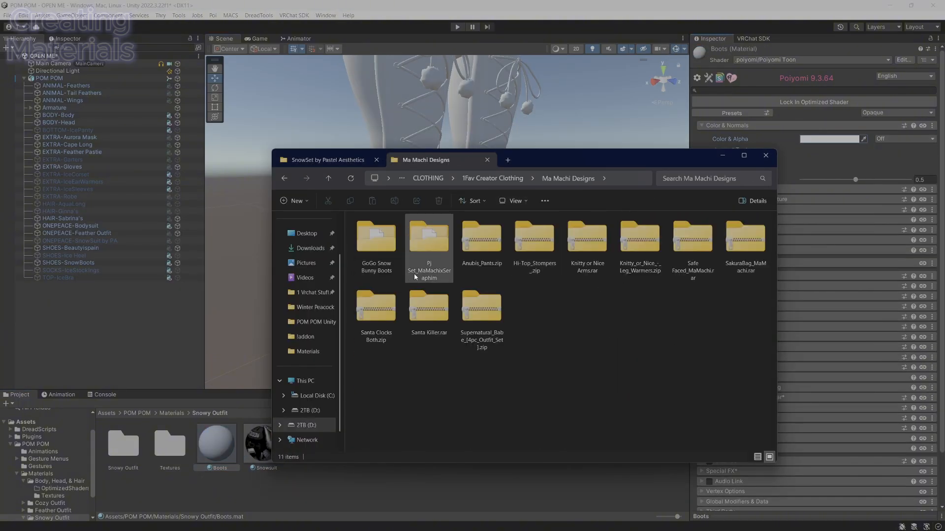
# Import !Pink.png, !White.png and White_Normal_OpenGL.png from the GoGo Snow Bunny Boots' Boots folder into the Snowy Outfit folder
pyautogui.doubleClick(379, 251)
pyautogui.click(513, 201)
pyautogui.click(509, 239)
pyautogui.doubleClick(378, 246)
pyautogui.moveTo(376, 300); pyautogui.dragTo(504, 485)
pyautogui.moveTo(587, 301); pyautogui.dragTo(504, 486)
pyautogui.moveTo(428, 363); pyautogui.dragTo(506, 487)
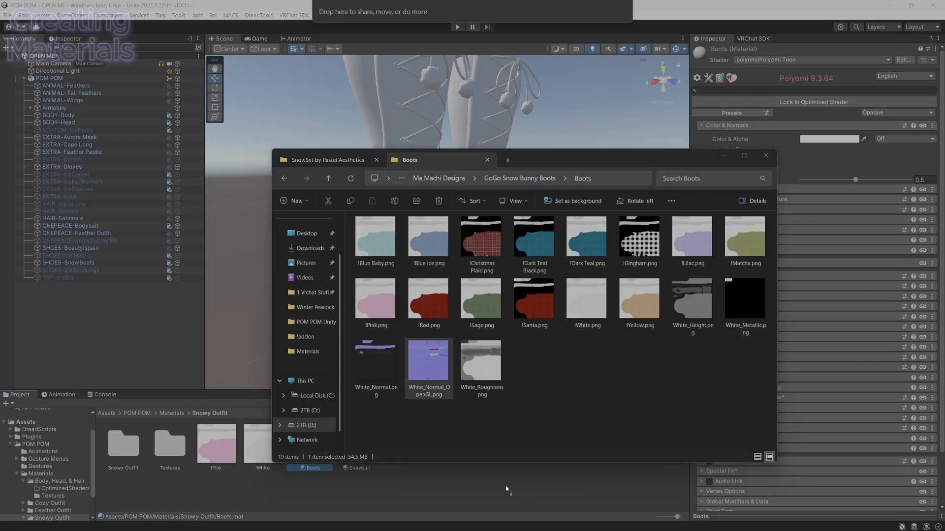
# Assign White_Normal_OpenGL as the Boots material's normal map, fix its import setting, and use !White as the main texture
pyautogui.click(318, 451)
pyautogui.moveTo(403, 444); pyautogui.dragTo(726, 159)
pyautogui.click(919, 178)
pyautogui.moveTo(264, 444); pyautogui.dragTo(726, 150)
# Enable the Boots material's Decal 0 with !White and Decal 1 with !Pink, including an animated Hue Shift on Decal 1
pyautogui.click(725, 219)
pyautogui.click(722, 253)
pyautogui.click(723, 242)
pyautogui.click(747, 256)
pyautogui.click(758, 405)
pyautogui.scroll(-3, 759, 405)
pyautogui.click(736, 417)
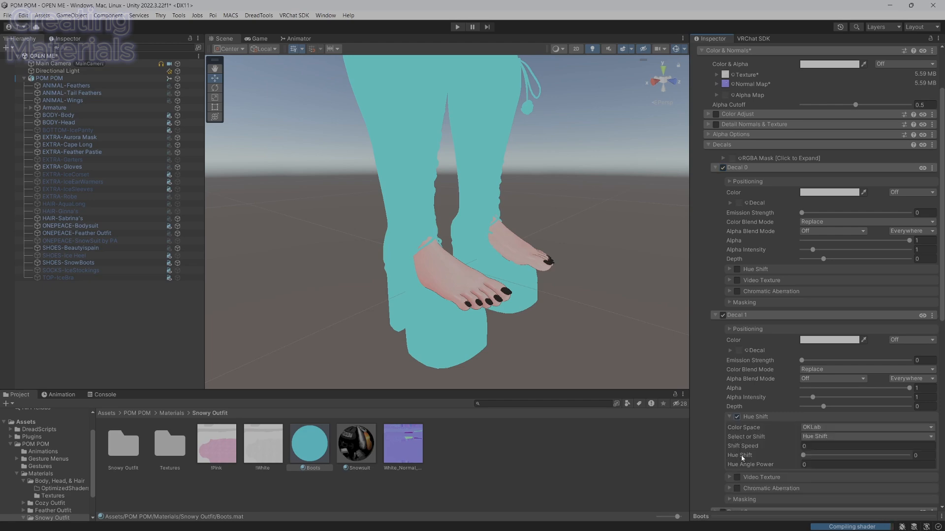
pyautogui.scroll(-1, 741, 456)
pyautogui.click(453, 462)
pyautogui.click(306, 454)
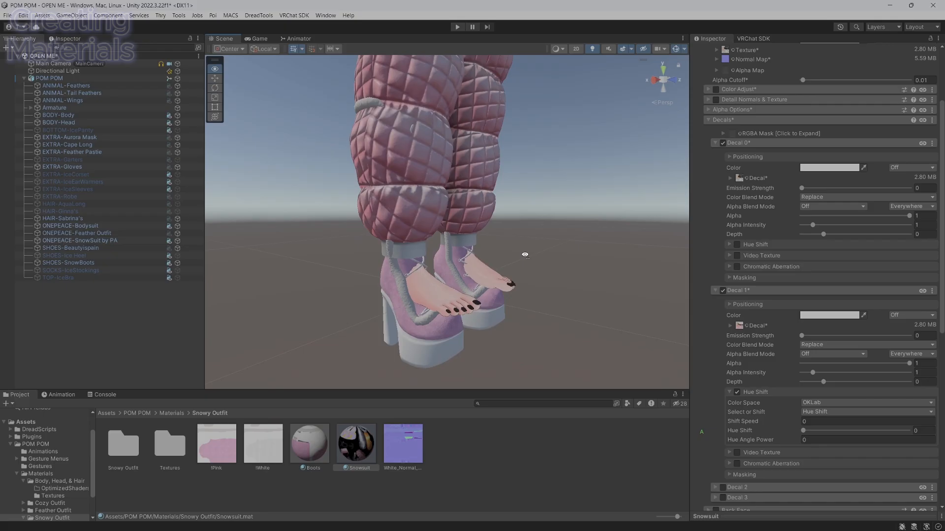
# Adjust the Boots material's Decal 1 color, comparing it with the Snowsuit material's Decal 1 color
pyautogui.click(829, 315)
pyautogui.click(935, 302)
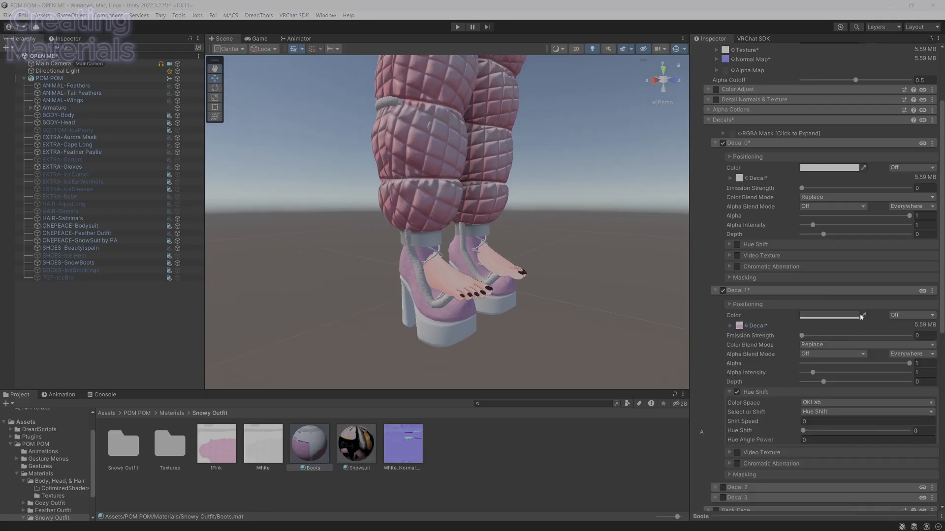
pyautogui.click(856, 316)
pyautogui.click(904, 422)
pyautogui.moveTo(884, 366); pyautogui.dragTo(865, 357)
pyautogui.click(935, 303)
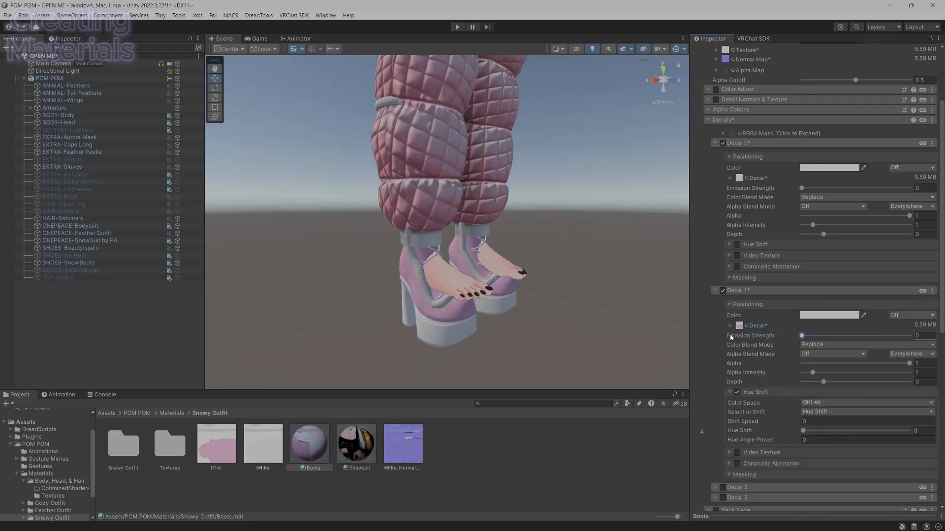
# Collapse Decal 1's Hue Shift settings and move the three boot textures into the Snowy Outfit's Textures folder
pyautogui.click(775, 391)
pyautogui.click(403, 447)
pyautogui.keyDown('ctrl'); pyautogui.click(230, 449); pyautogui.keyUp('ctrl')
pyautogui.keyDown('ctrl'); pyautogui.click(258, 450); pyautogui.keyUp('ctrl')
pyautogui.moveTo(259, 450); pyautogui.dragTo(170, 453)
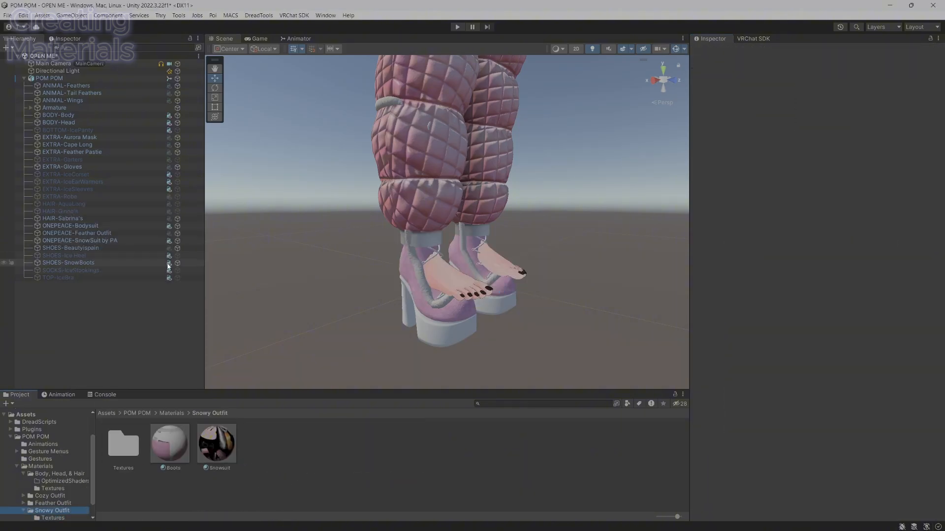
# Set the Boots material's Decal 1 Alpha to 0 and hide the snow boots and snowsuit on the avatar
pyautogui.click(170, 444)
pyautogui.click(169, 263)
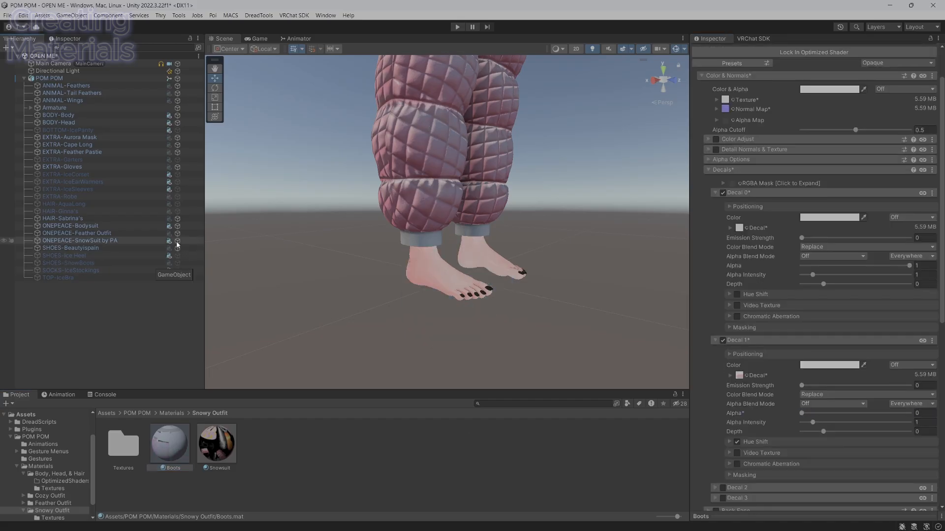
pyautogui.click(176, 242)
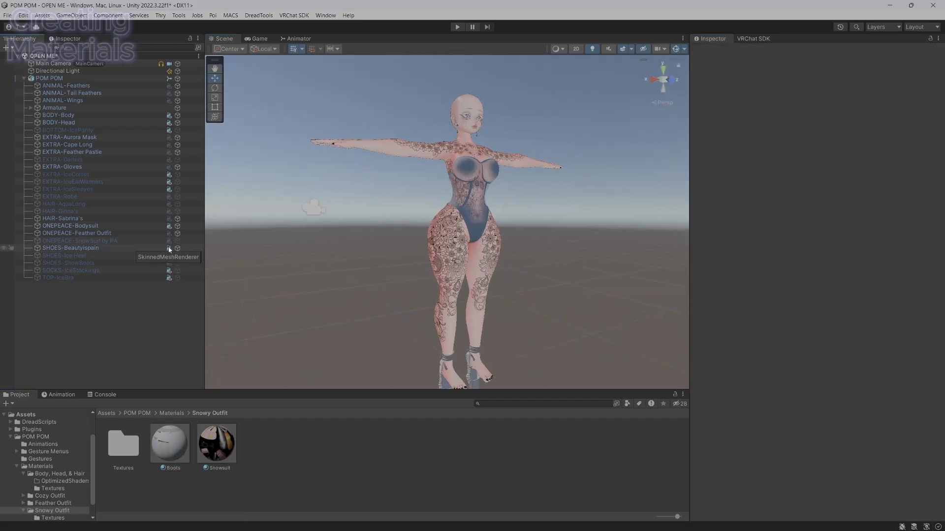
# Show the avatar's Ice bra, panty, corset, sleeves, ear warmers, stockings and heels, and hide the bodysuit
pyautogui.click(178, 278)
pyautogui.click(178, 189)
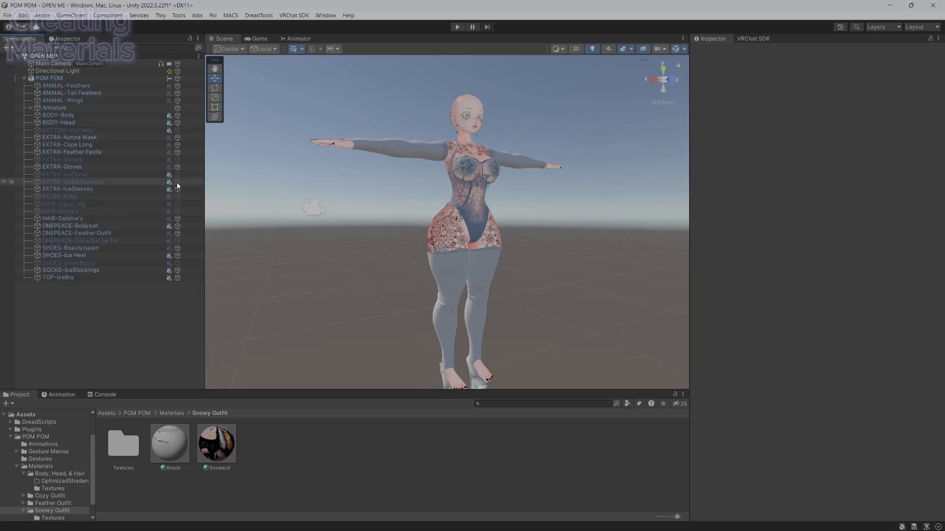
pyautogui.click(175, 131)
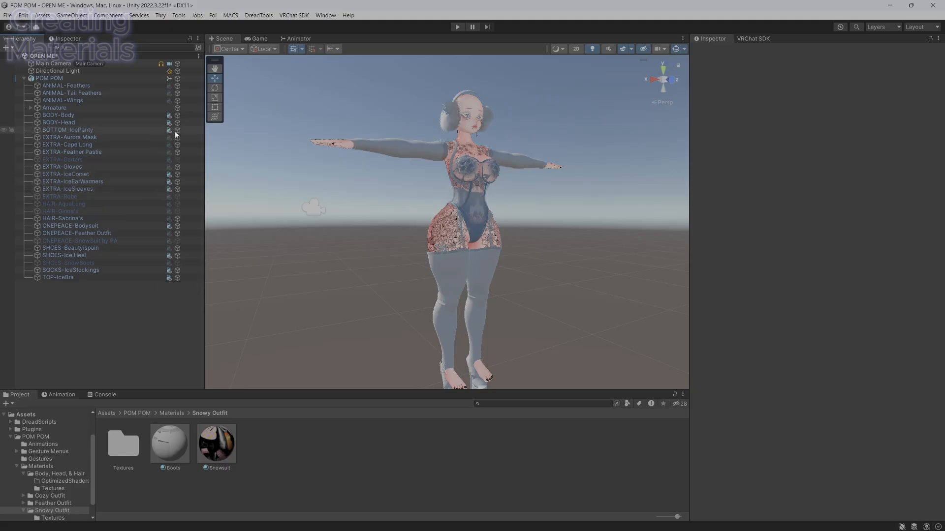
pyautogui.click(172, 228)
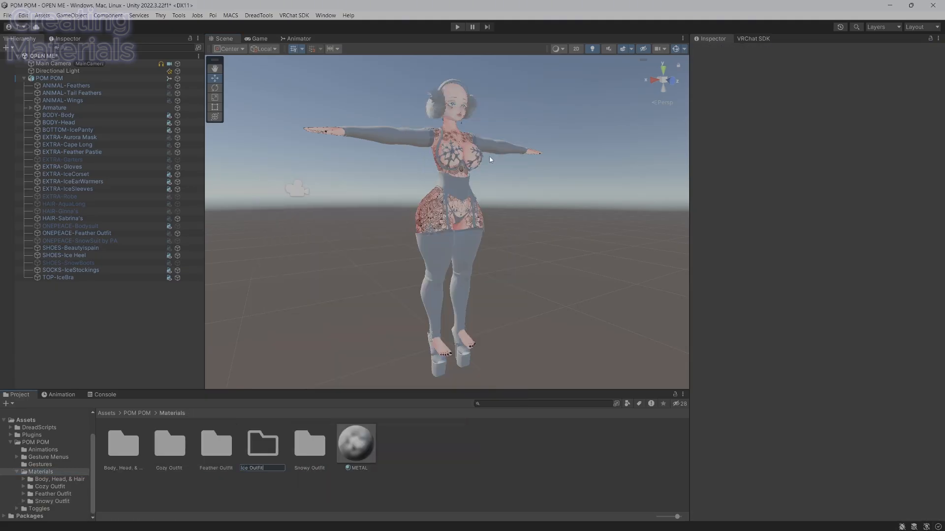
# Add a Textures folder inside Ice Outfit and turn the pasted Gloves 1 material into a white one named Ear Muffs
pyautogui.write('Textures')
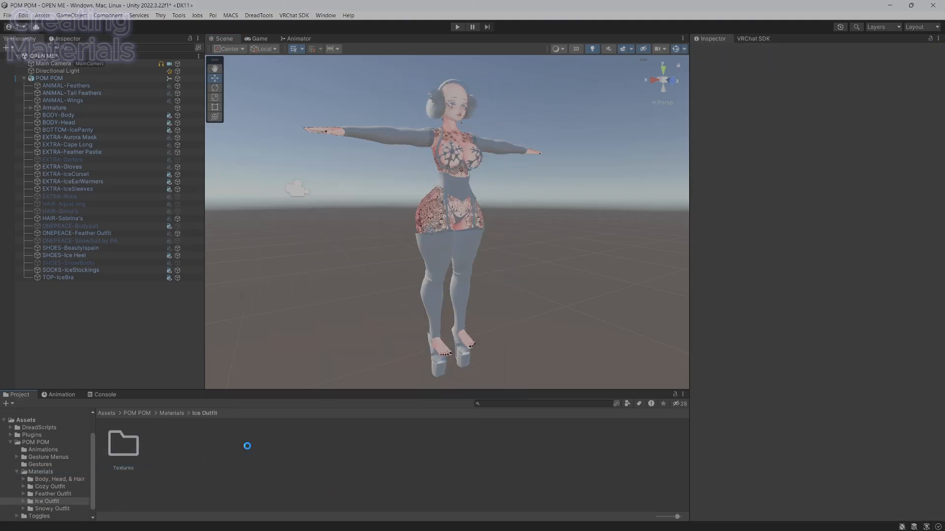
pyautogui.rightClick(160, 447)
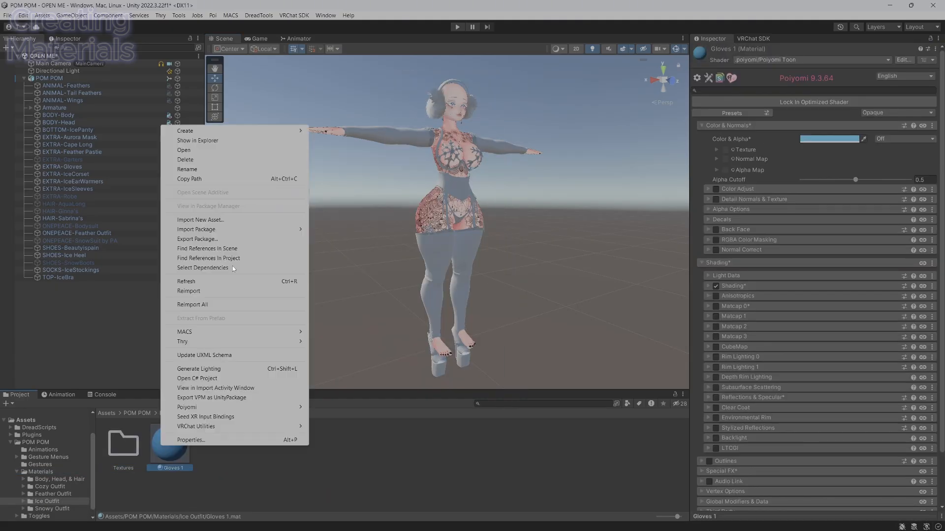
pyautogui.click(210, 171)
pyautogui.write('Ear Muffs')
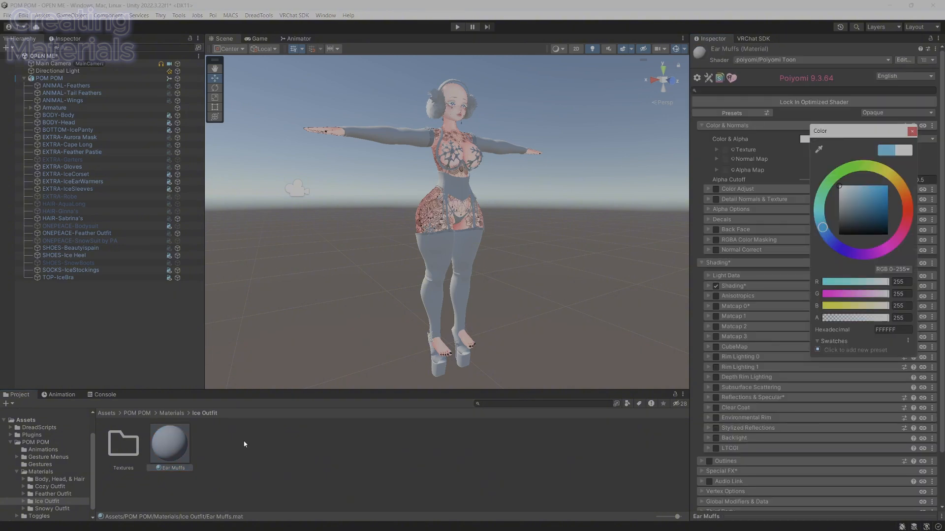
# Duplicate the Ear Muffs material and rename the copies Gloves and Corset
pyautogui.rightClick(211, 463)
pyautogui.click(277, 172)
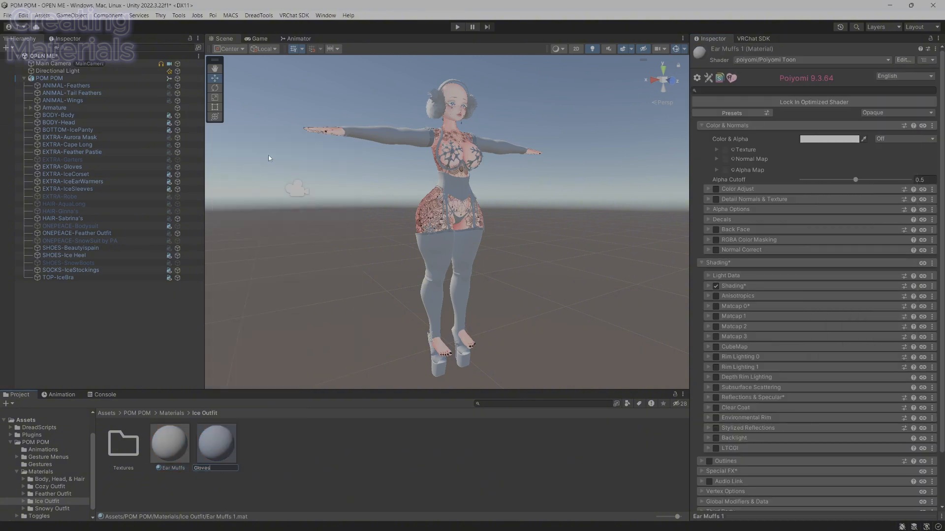
pyautogui.press('Return')
pyautogui.hotkey('ctrl', 'd')
pyautogui.rightClick(273, 443)
pyautogui.click(331, 167)
# Create further duplicates of the plain white material in Ice Outfit, named Heels, Stockings and Bra
pyautogui.hotkey('ctrl', 'd')
pyautogui.rightClick(231, 446)
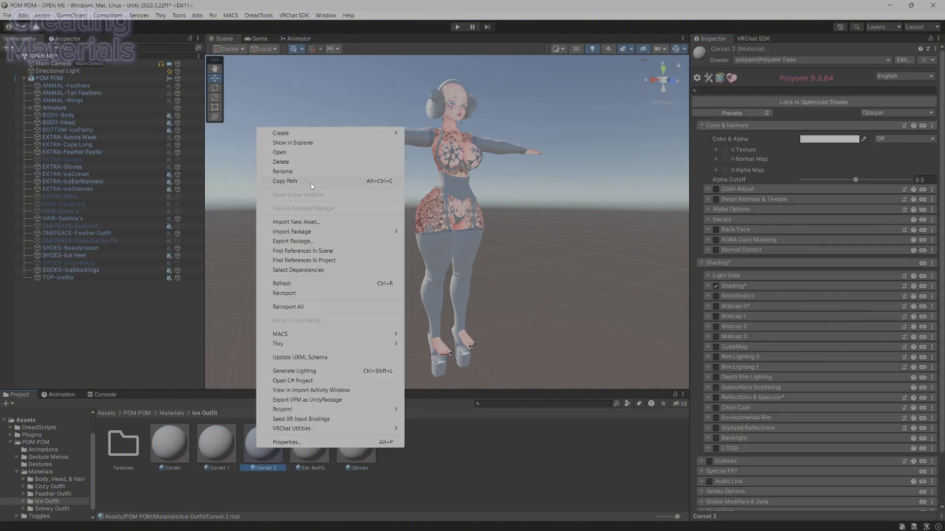
pyautogui.click(280, 182)
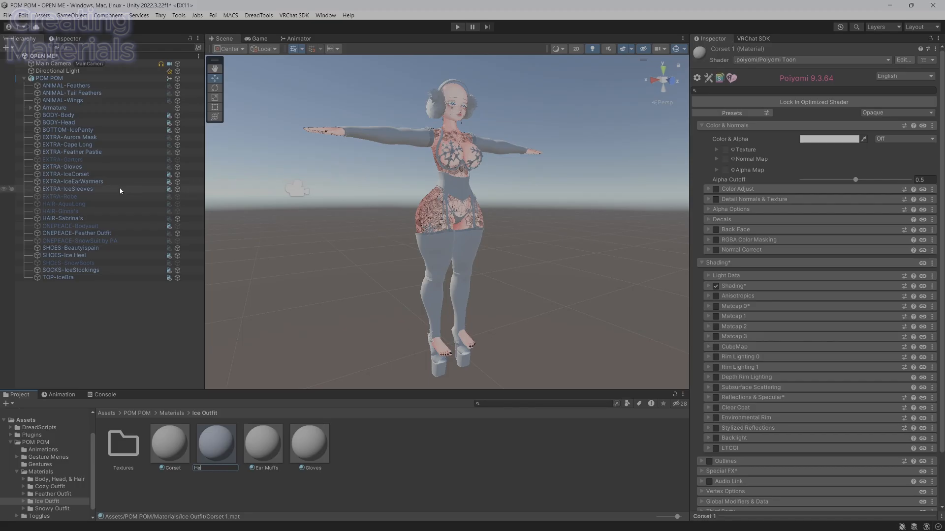
pyautogui.write('ockings')
pyautogui.press('Return')
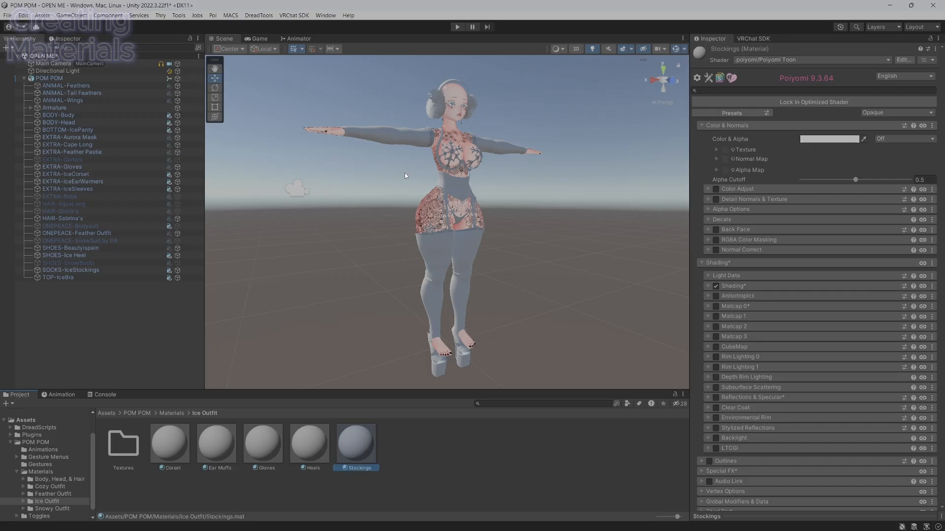
pyautogui.rightClick(402, 454)
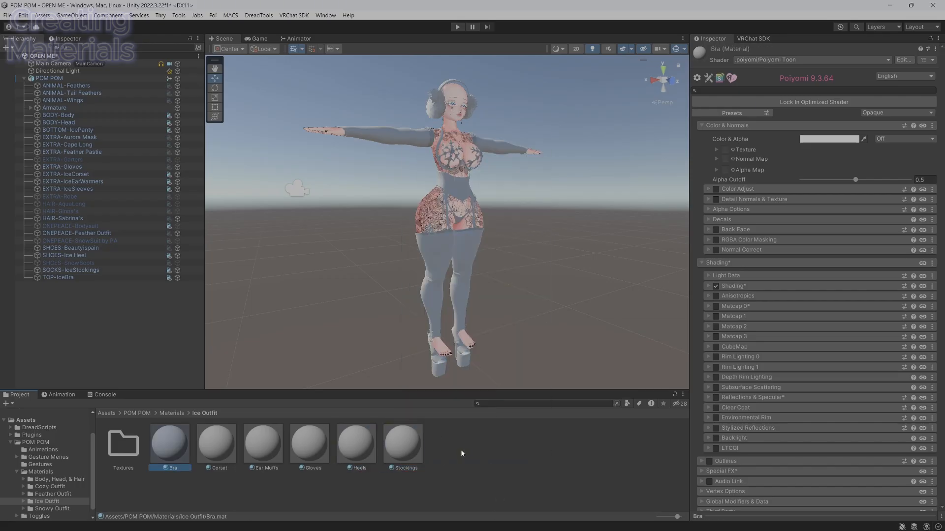
pyautogui.click(461, 454)
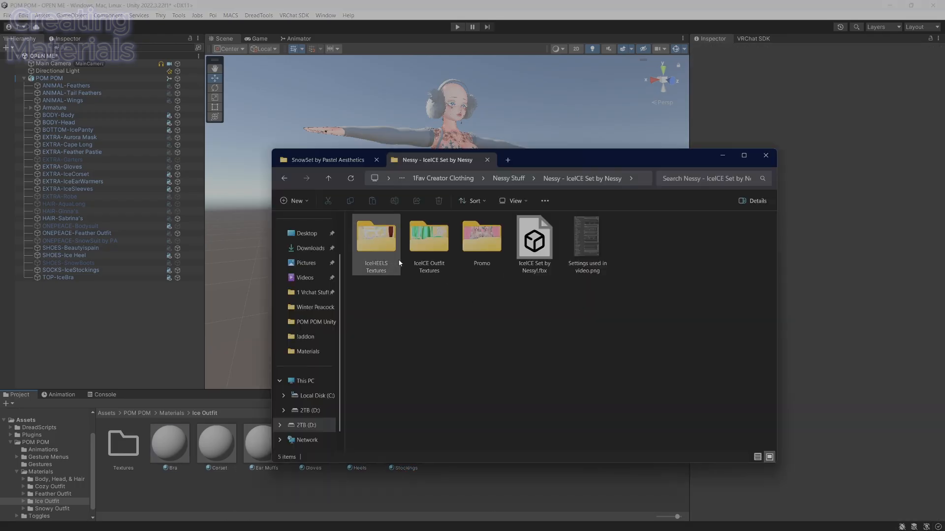
# Import the IceHeel OG .5 and IceHeel RGB 3.5 base colour textures from IceHEELS Textures into the Ice Outfit folder
pyautogui.doubleClick(394, 262)
pyautogui.click(480, 251)
pyautogui.moveTo(481, 252); pyautogui.dragTo(492, 487)
pyautogui.scroll(-1, 584, 416)
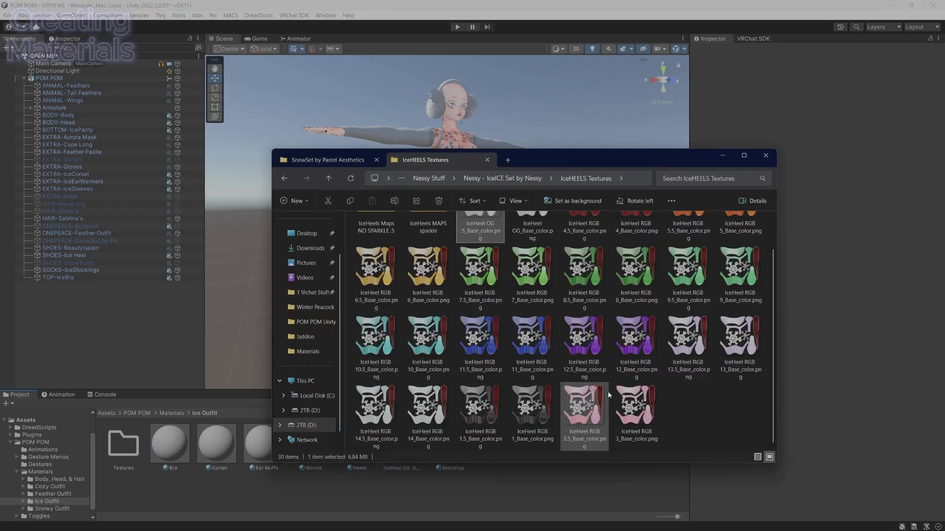
pyautogui.scroll(1, 580, 408)
pyautogui.scroll(-1, 581, 412)
pyautogui.moveTo(584, 415); pyautogui.dragTo(592, 482)
pyautogui.click(664, 424)
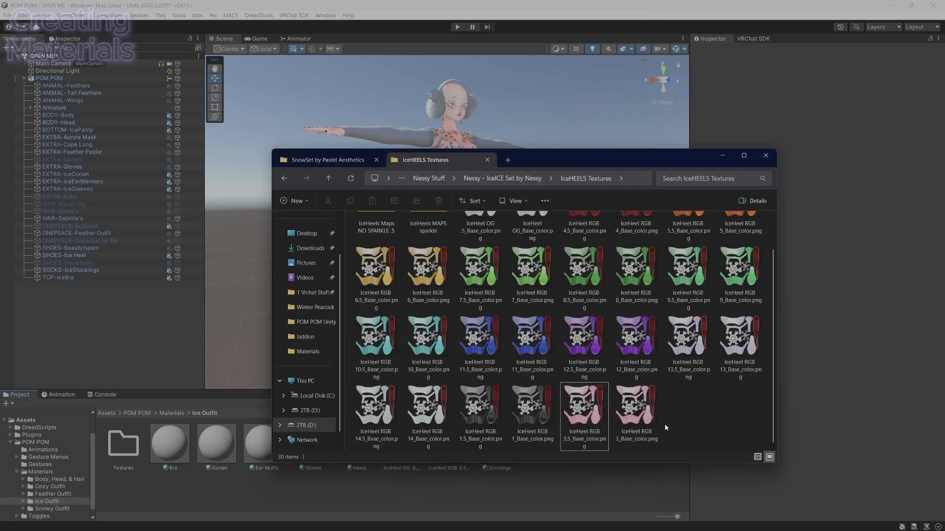
# Import the Mixed_AO, Normal_OpenGL and Opacity maps from IceHeels MAPS sparkle into the Ice Outfit folder
pyautogui.scroll(3, 664, 424)
pyautogui.doubleClick(418, 268)
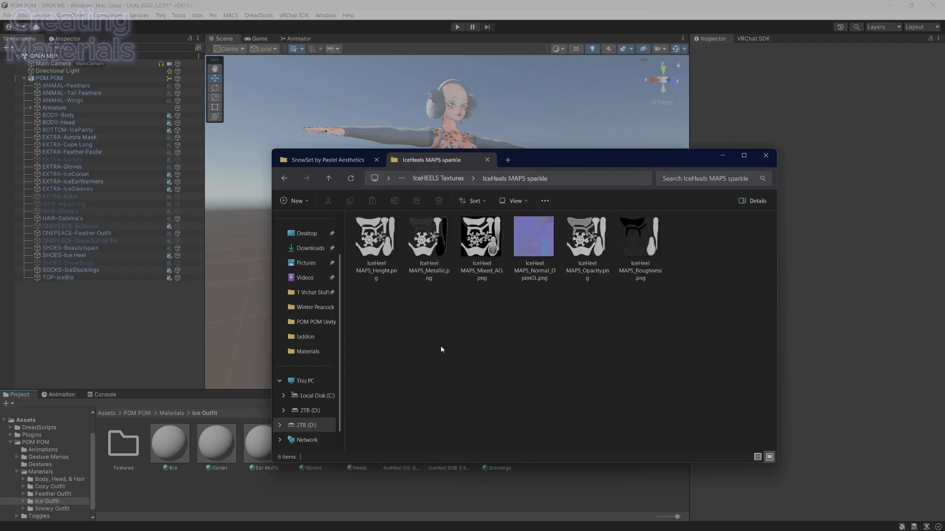
pyautogui.click(530, 257)
pyautogui.keyDown('ctrl'); pyautogui.click(583, 266); pyautogui.keyUp('ctrl')
pyautogui.keyDown('ctrl'); pyautogui.click(487, 267); pyautogui.keyUp('ctrl')
pyautogui.moveTo(481, 256); pyautogui.dragTo(558, 481)
pyautogui.click(559, 485)
# Assign the IceHeel OG .5 texture and the IceHeel normal map to the Heels material, fixing the normal map's import setting
pyautogui.click(349, 453)
pyautogui.moveTo(449, 445); pyautogui.dragTo(725, 158)
pyautogui.moveTo(542, 232); pyautogui.dragTo(507, 276, button='right')
pyautogui.moveTo(542, 444); pyautogui.dragTo(725, 149)
pyautogui.click(920, 178)
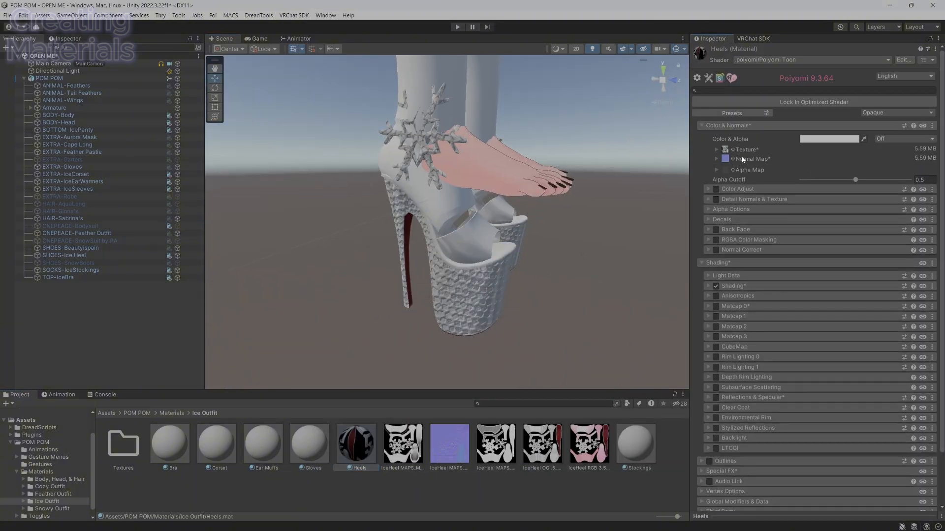
# Assign the IceHeel opacity texture as the Heels material's Alpha Map and set its rendering mode to TransClipping
pyautogui.moveTo(503, 444); pyautogui.dragTo(724, 170)
pyautogui.click(920, 189)
pyautogui.click(898, 113)
pyautogui.click(897, 145)
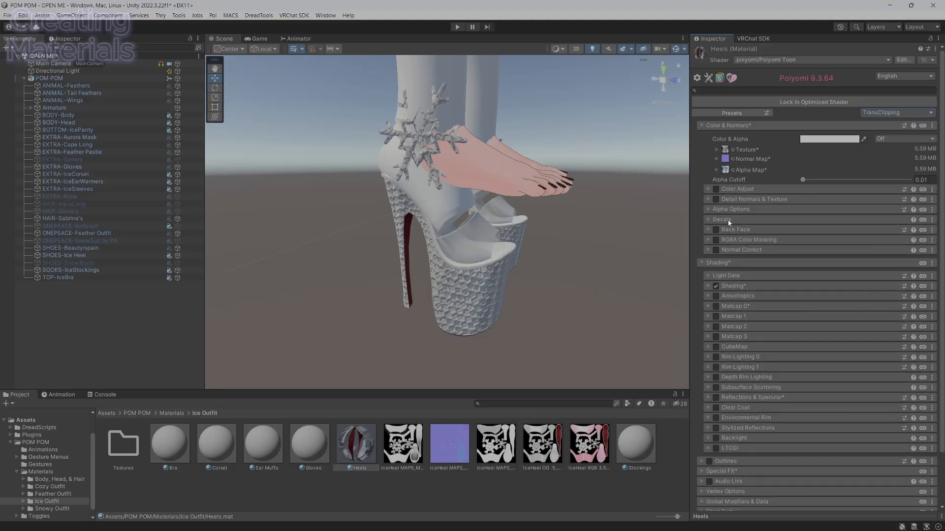
# Set the IceHeel OG .5 texture on the Heels material's Decal 0 and the pink RGB 3.5 texture on Decal 1 with Hue Shift
pyautogui.click(727, 220)
pyautogui.click(723, 253)
pyautogui.moveTo(589, 444); pyautogui.dragTo(738, 376)
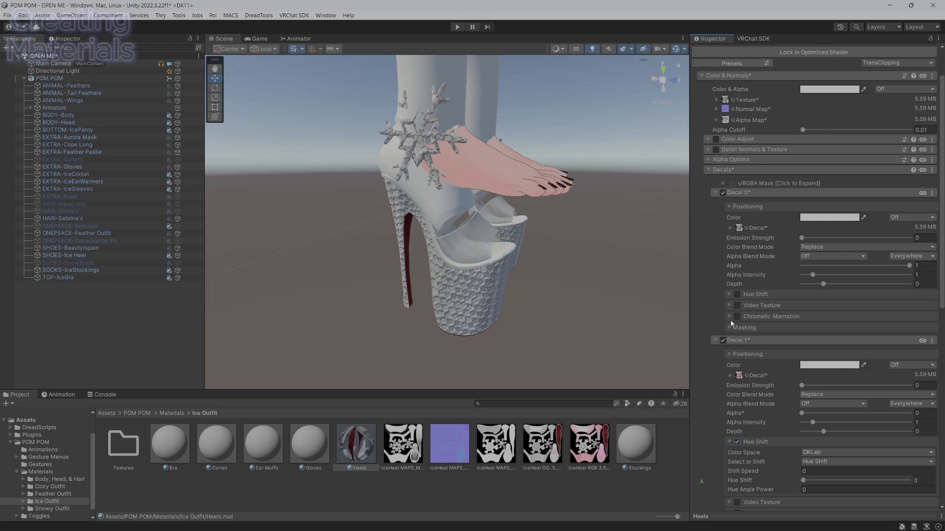
# Try the IceHeel MAPS_Mixed_AO texture as an AO map in the Heels material's shading, and clear it
pyautogui.scroll(-8, 731, 324)
pyautogui.click(718, 369)
pyautogui.click(721, 382)
pyautogui.moveTo(403, 444); pyautogui.dragTo(726, 396)
pyautogui.click(898, 410)
pyautogui.click(733, 396)
pyautogui.write('ss')
pyautogui.click(717, 405)
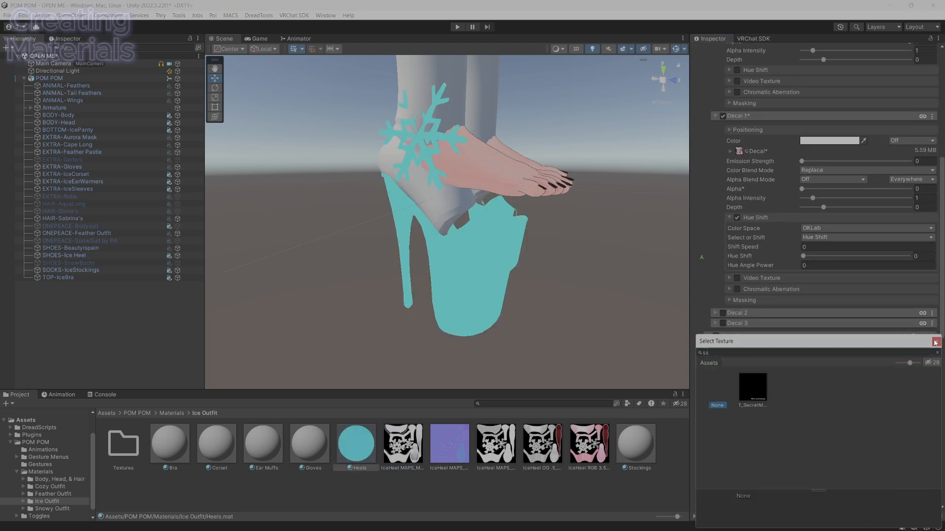
# Delete the IceHeel MAPS_Mixed_AO texture and move the four remaining heel textures into the Textures folder
pyautogui.press('Delete')
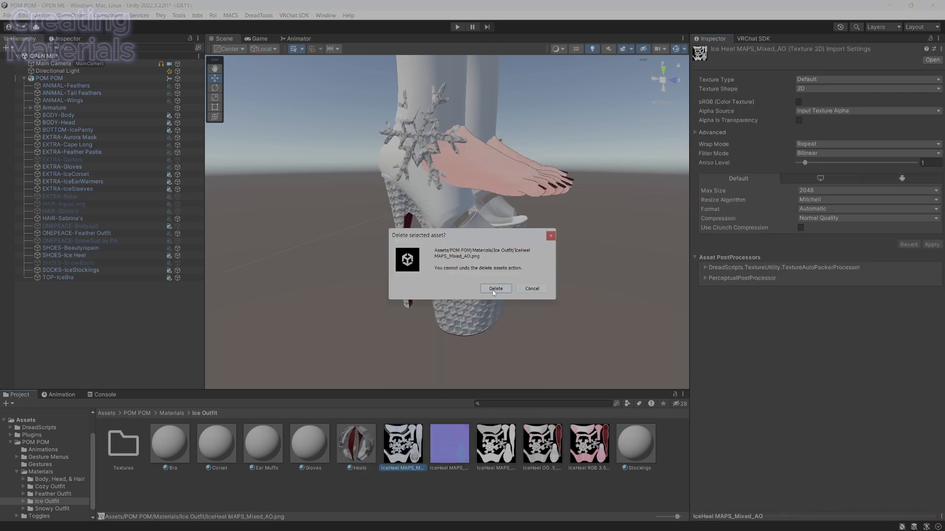
pyautogui.press('Return')
pyautogui.keyDown('alt'); pyautogui.moveTo(394, 325); pyautogui.dragTo(508, 333); pyautogui.keyUp('alt')
pyautogui.scroll(-5, 508, 333)
pyautogui.scroll(3, 508, 334)
# Import the IceIce Set RGB 2.5 and 3.5 base colour textures from IceICE Outfit Textures into Ice Outfit
pyautogui.hotkey('alt', 'Tab')
pyautogui.click(328, 178)
pyautogui.doubleClick(521, 261)
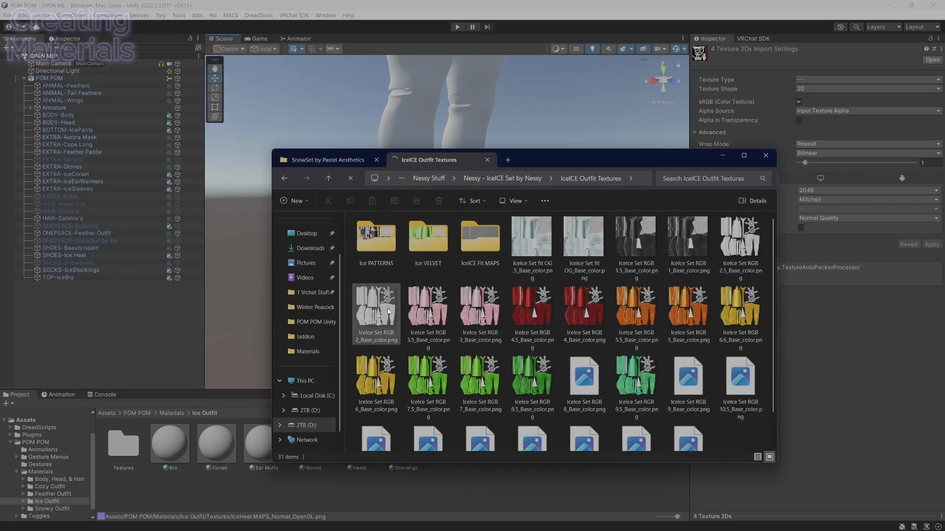
pyautogui.click(740, 246)
pyautogui.scroll(-2, 689, 418)
pyautogui.keyDown('ctrl'); pyautogui.click(429, 276); pyautogui.keyUp('ctrl')
pyautogui.moveTo(429, 275); pyautogui.dragTo(467, 492)
# Import the IceIce Set Velvet RGB 2.5 and 3.5 base colours plus the velvet normal and opacity maps into Ice Outfit
pyautogui.scroll(2, 446, 287)
pyautogui.doubleClick(428, 241)
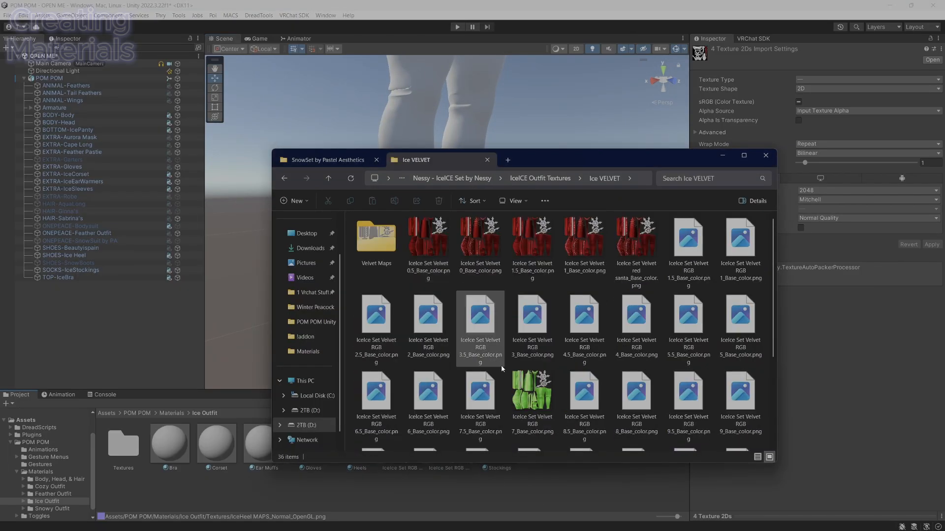
pyautogui.moveTo(533, 319); pyautogui.dragTo(541, 443)
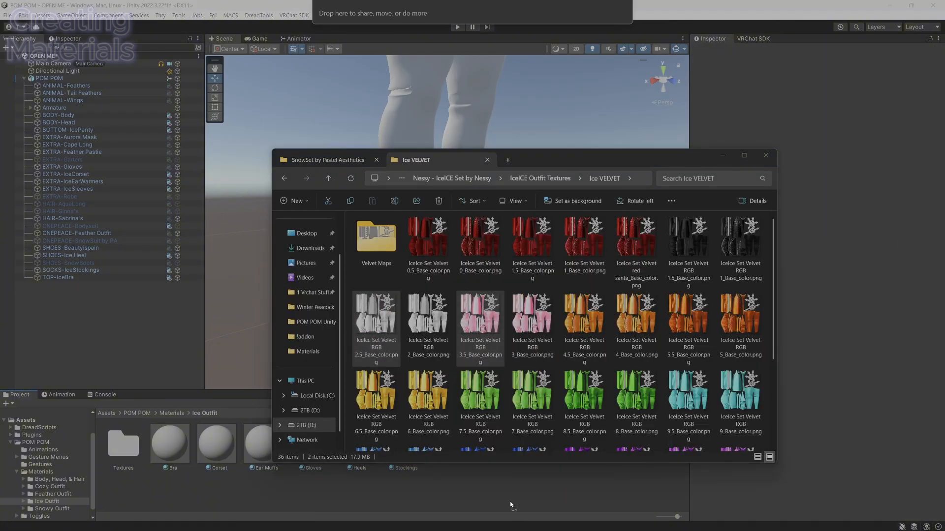
pyautogui.moveTo(510, 501); pyautogui.dragTo(512, 492)
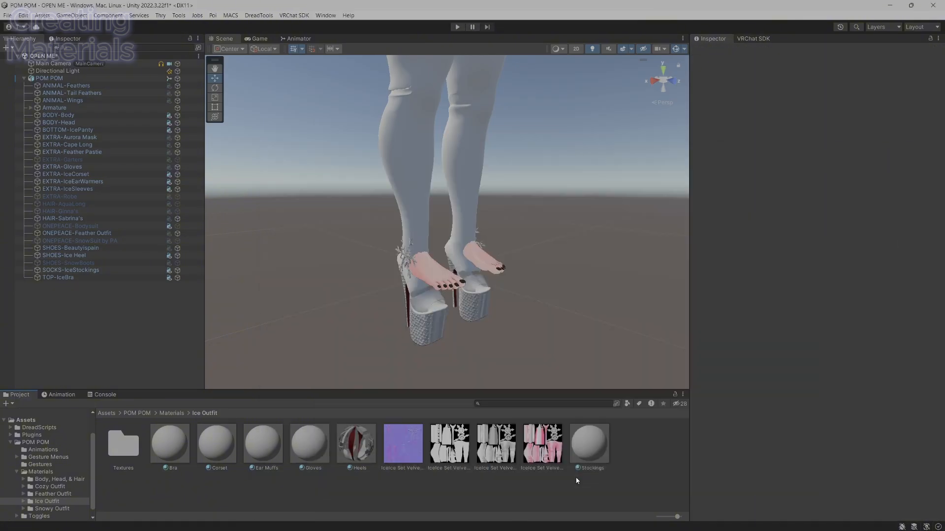
# Give the Gloves material the white velvet texture, normal map and opacity alpha map, and set its rendering mode to TransClipping
pyautogui.click(309, 445)
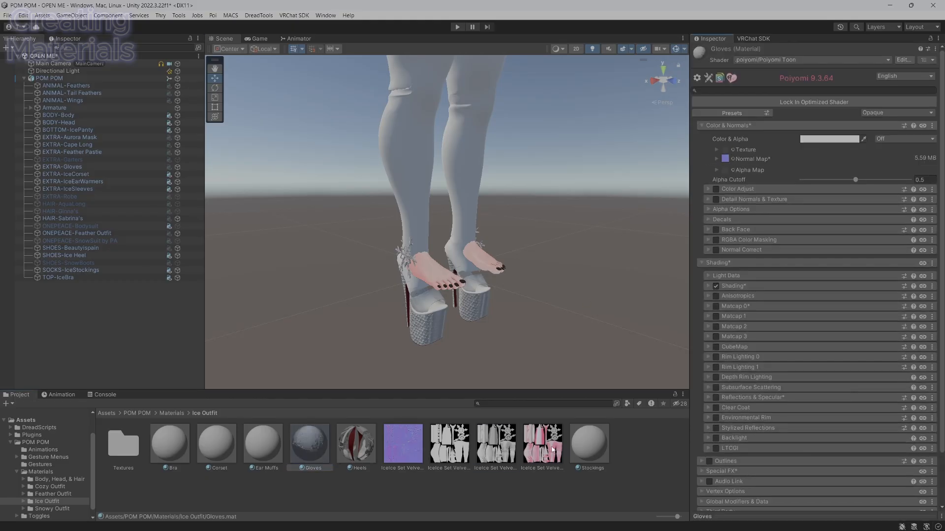
pyautogui.click(894, 112)
pyautogui.click(897, 136)
pyautogui.click(922, 190)
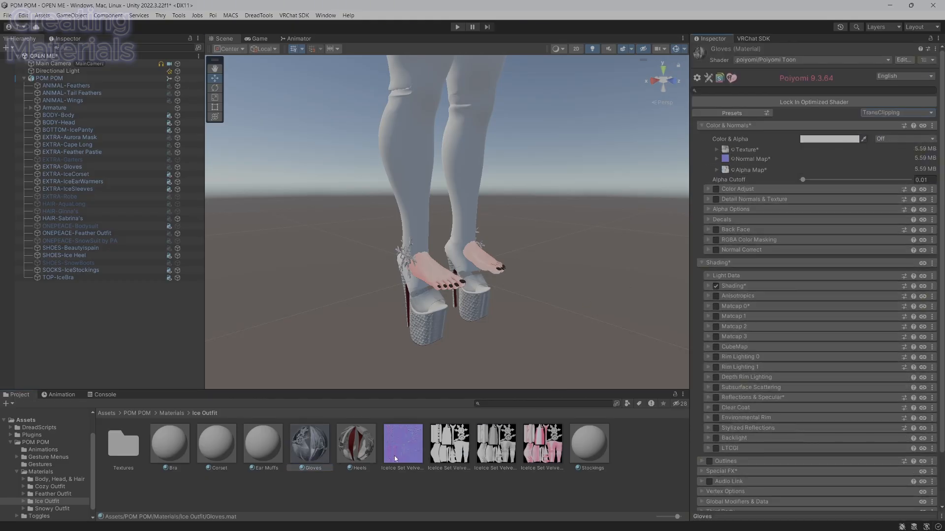
# Set the white velvet texture on the Gloves material's Decal 0 and the pink one on Decal 1, with Hue Shift on and Alpha 1
pyautogui.click(723, 220)
pyautogui.scroll(-4, 721, 253)
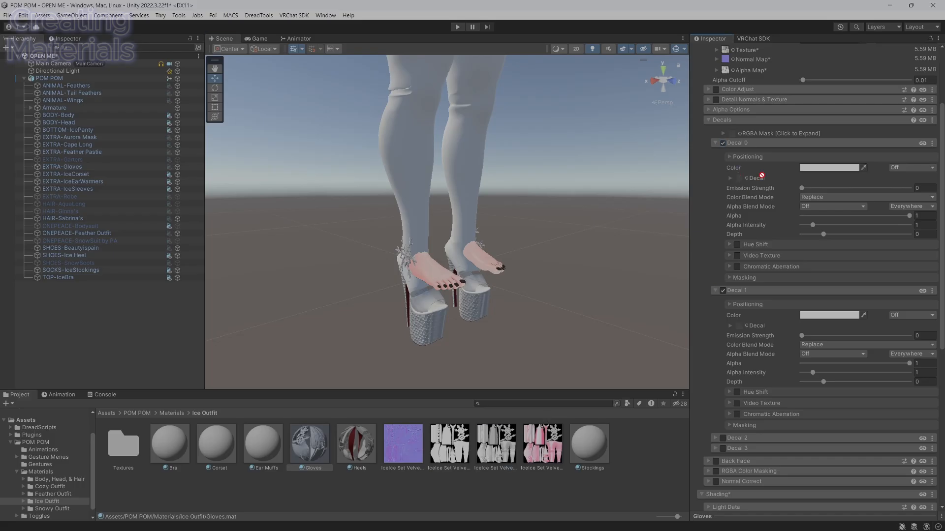
pyautogui.click(736, 392)
pyautogui.moveTo(821, 364); pyautogui.dragTo(911, 364)
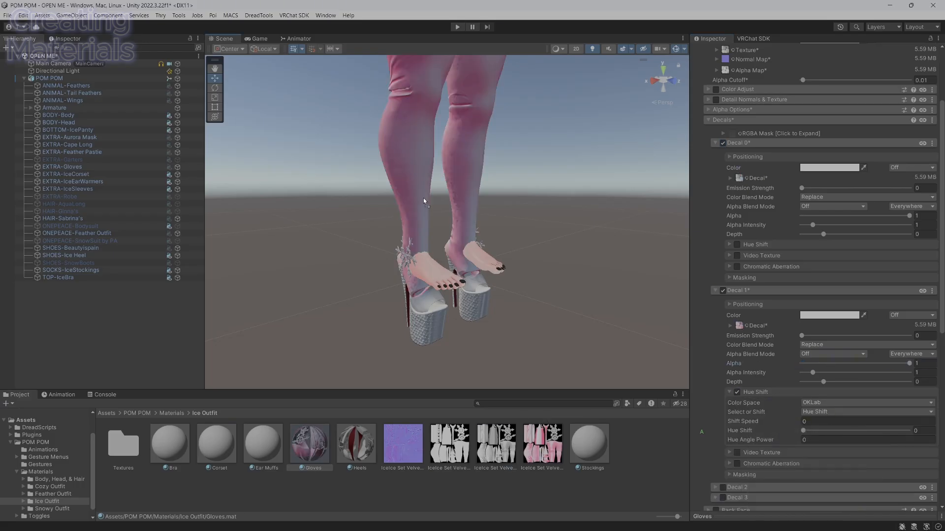
# Apply the Gloves material to the avatar's ice corset, panty and bra
pyautogui.moveTo(424, 202); pyautogui.dragTo(452, 259, button='right')
pyautogui.moveTo(309, 443); pyautogui.dragTo(475, 143)
pyautogui.scroll(4, 468, 237)
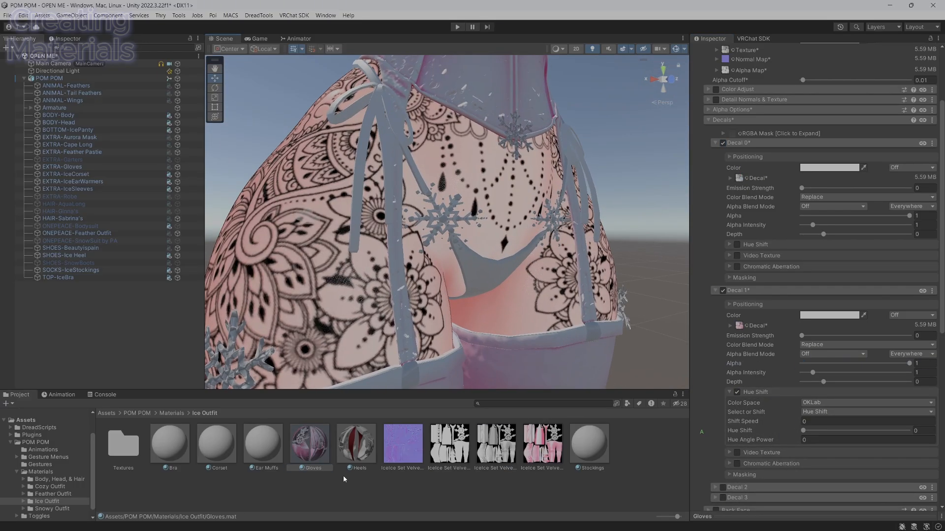
pyautogui.moveTo(310, 444); pyautogui.dragTo(495, 270)
pyautogui.moveTo(495, 271); pyautogui.dragTo(470, 344, button='right')
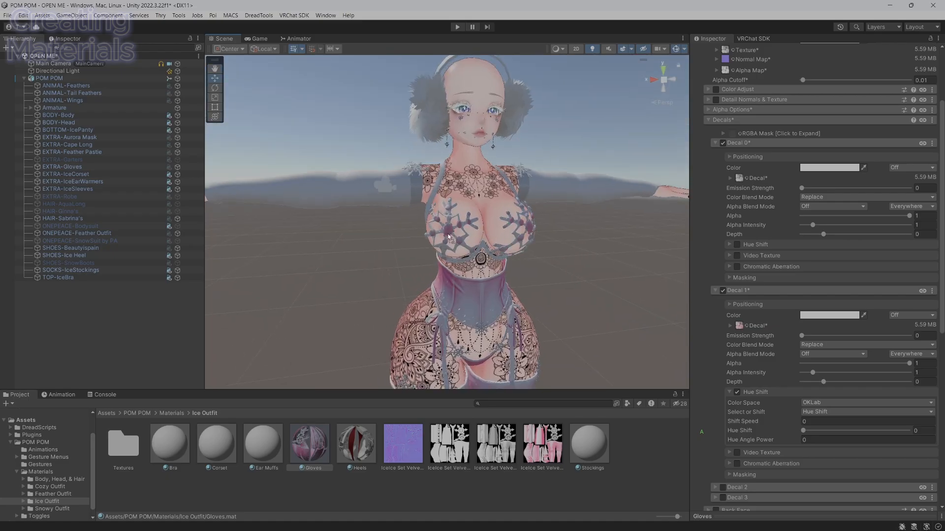
# Apply the Gloves material to the avatar's ice sleeves and undo its last assignment
pyautogui.hotkey('alt', 'Tab')
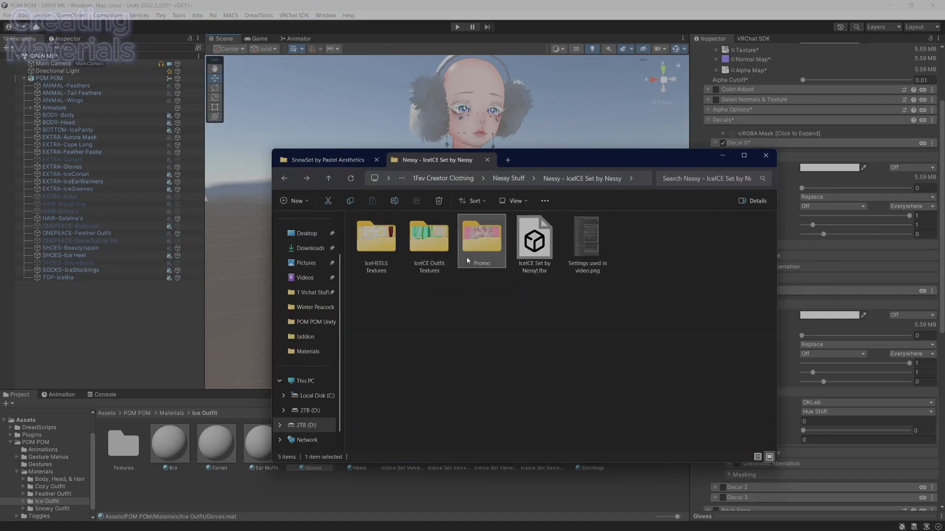
pyautogui.hotkey('alt', 'Tab')
pyautogui.moveTo(514, 301); pyautogui.dragTo(482, 295, button='right')
pyautogui.moveTo(309, 444); pyautogui.dragTo(423, 207)
pyautogui.moveTo(309, 443); pyautogui.dragTo(497, 91)
pyautogui.moveTo(468, 148); pyautogui.dragTo(487, 177, button='right')
pyautogui.moveTo(312, 440); pyautogui.dragTo(556, 194)
pyautogui.moveTo(556, 194); pyautogui.dragTo(418, 216, button='right')
pyautogui.hotkey('ctrl', 'z')
# Set the Ear Muffs material's rendering mode to TransClipping
pyautogui.click(263, 445)
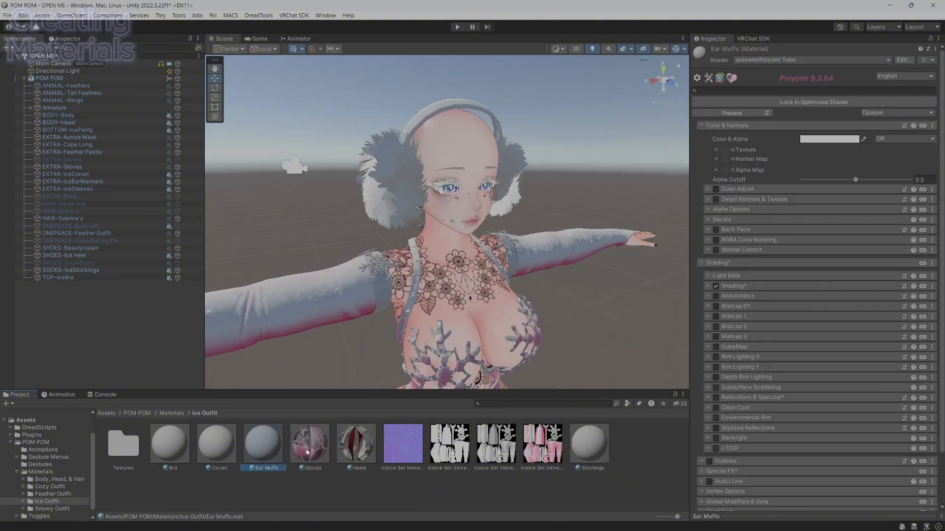
pyautogui.click(898, 112)
pyautogui.click(893, 145)
pyautogui.scroll(-3, 556, 315)
pyautogui.moveTo(566, 317)
pyautogui.mouseDown(button='right')
pyautogui.moveTo(552, 321)
pyautogui.moveTo(557, 396)
pyautogui.moveTo(581, 312)
pyautogui.moveTo(571, 311)
pyautogui.mouseUp(button='right')
# Delete the unneeded Bra, Corset and Stockings materials from the Ice Outfit folder
pyautogui.click(307, 445)
pyautogui.click(262, 446)
pyautogui.keyDown('shift'); pyautogui.click(172, 443); pyautogui.keyUp('shift')
pyautogui.rightClick(176, 440)
pyautogui.rightClick(162, 448)
pyautogui.click(197, 162)
pyautogui.click(495, 288)
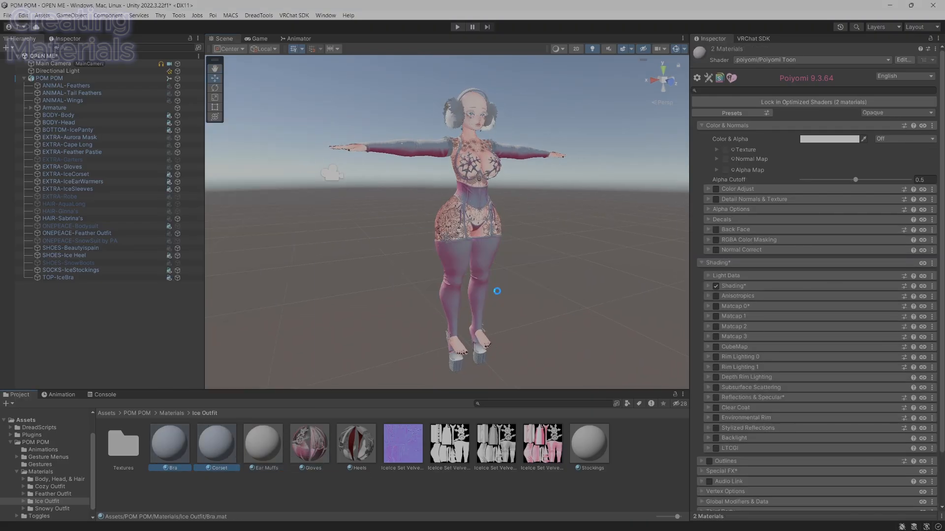
pyautogui.rightClick(496, 447)
# Rename the Gloves material Whole Outfit and keep the velvet textures in the Textures folder
pyautogui.click(216, 446)
pyautogui.rightClick(212, 448)
pyautogui.click(266, 173)
pyautogui.write('Whole Outfit')
pyautogui.press('Return')
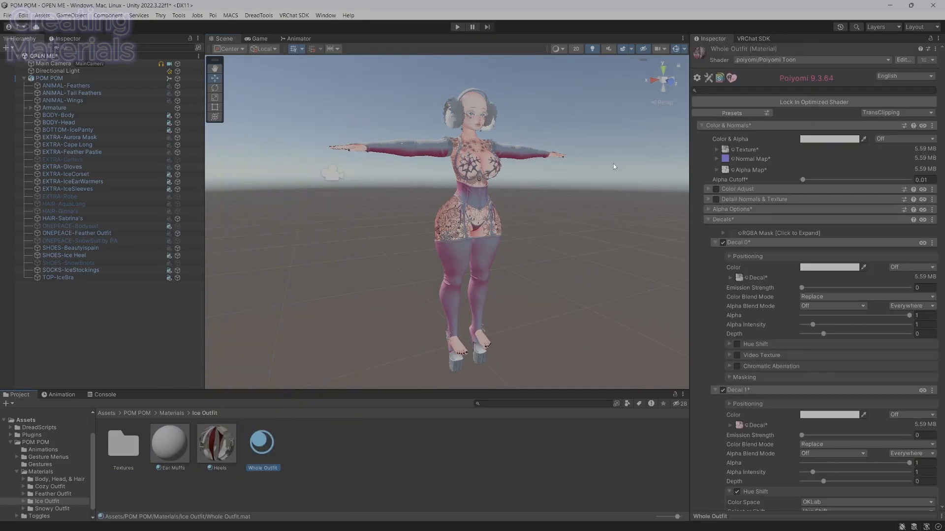
# Turn off Decal 1 in the Whole Outfit material and deselect the material
pyautogui.scroll(-3, 758, 284)
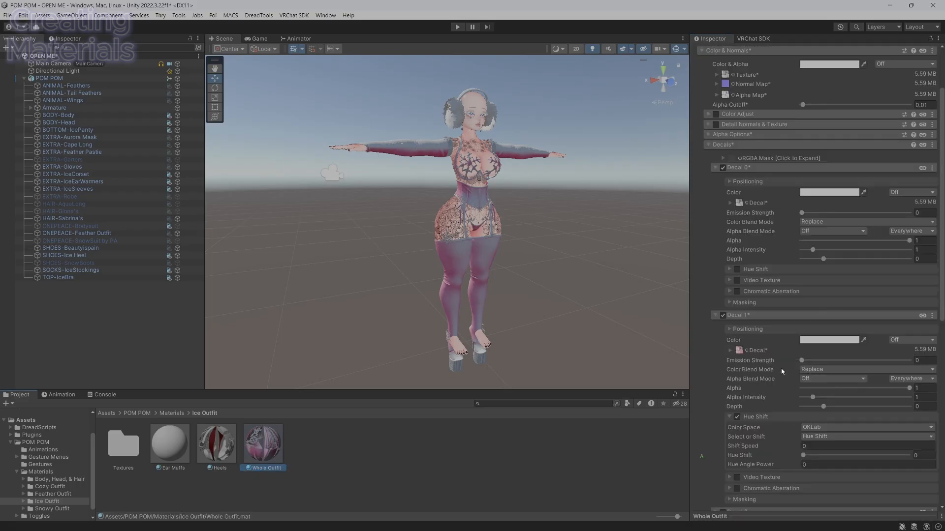
pyautogui.click(723, 315)
pyautogui.click(152, 287)
# Show the avatar's bodysuit and hide the Ice heels, stockings, bra, sleeves, ear warmers and corset
pyautogui.click(177, 226)
pyautogui.click(177, 255)
pyautogui.click(178, 270)
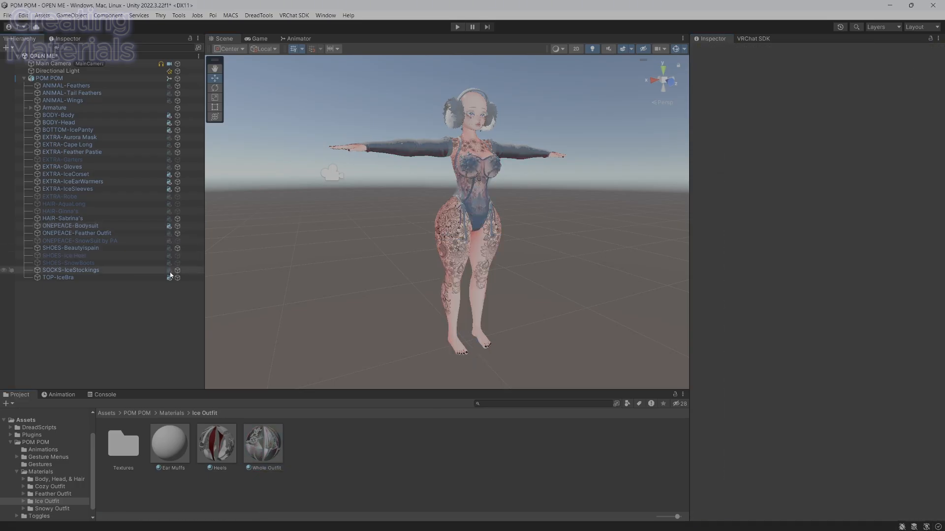
pyautogui.click(178, 278)
pyautogui.click(178, 189)
pyautogui.click(177, 181)
pyautogui.click(177, 174)
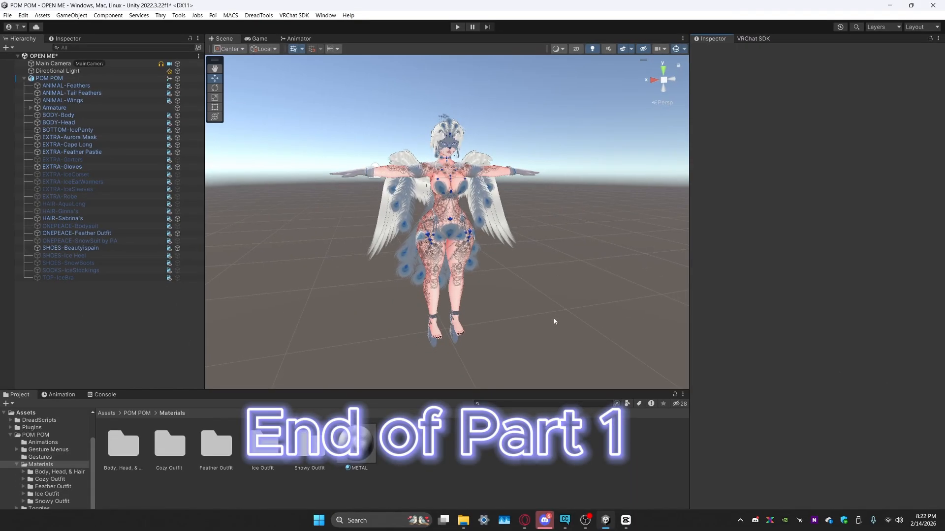
pyautogui.keyDown('alt'); pyautogui.moveTo(553, 318); pyautogui.dragTo(598, 320); pyautogui.keyUp('alt')
pyautogui.press('a')
pyautogui.moveTo(598, 320); pyautogui.dragTo(546, 320, button='right')
pyautogui.press('d')
pyautogui.press('d')
pyautogui.press('a')
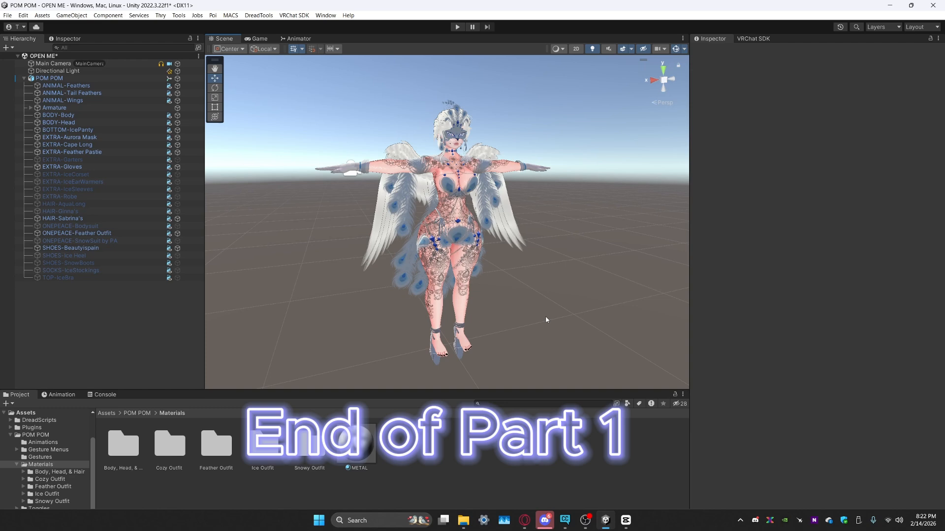